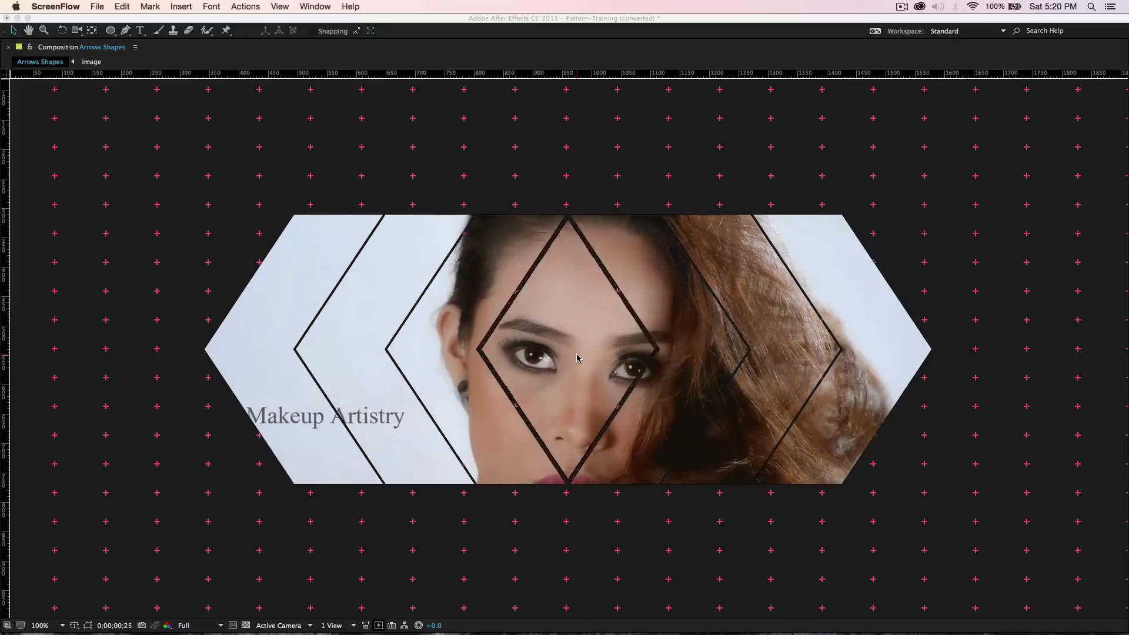
Step: Preview the Arrows Shapes animation and scrub through its opening frames to 0;00;00;13
click(693, 373)
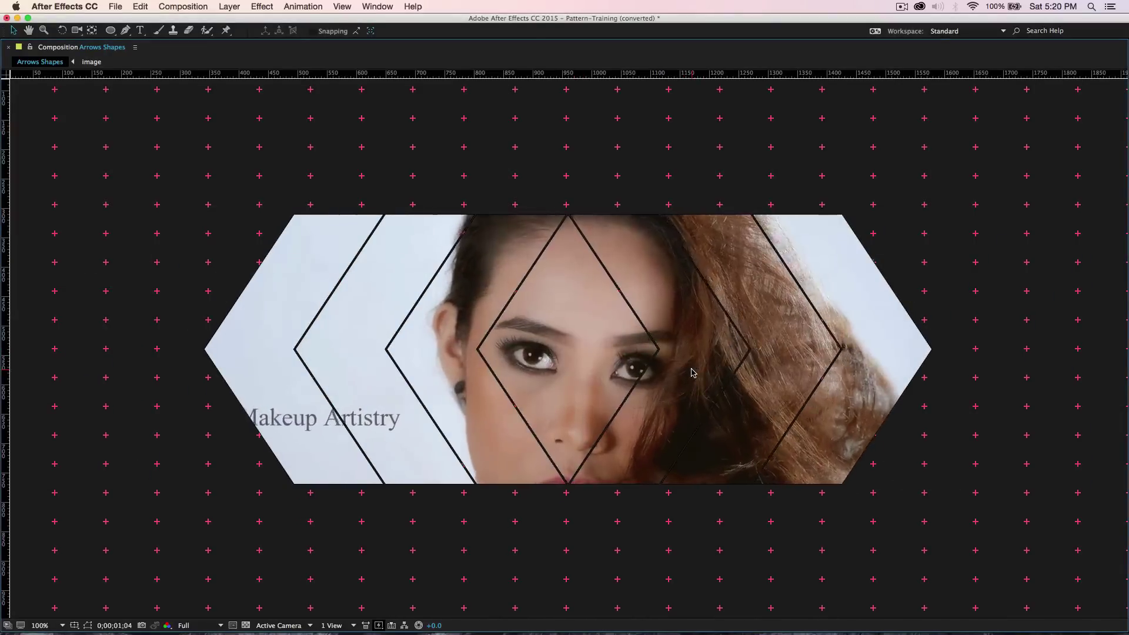
key(grave)
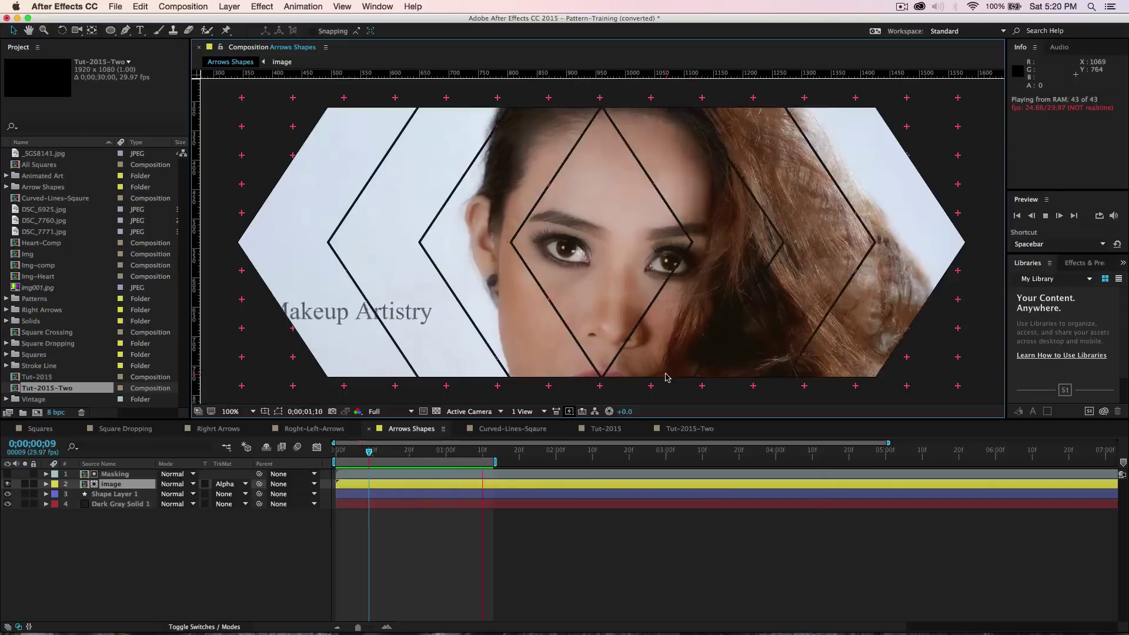
key(space)
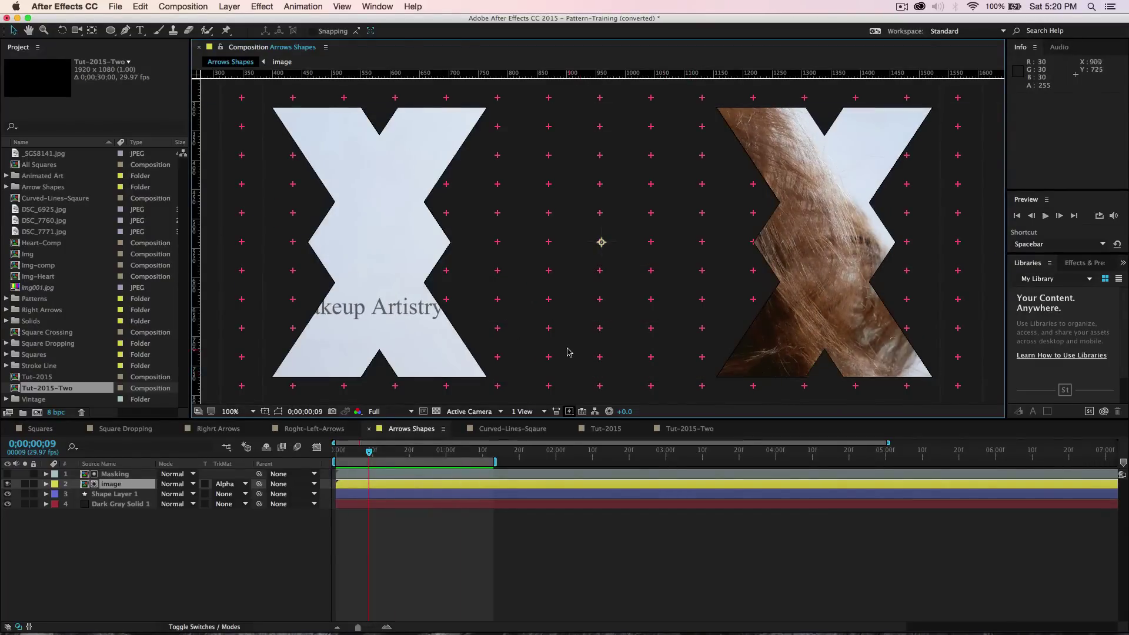
click(251, 412)
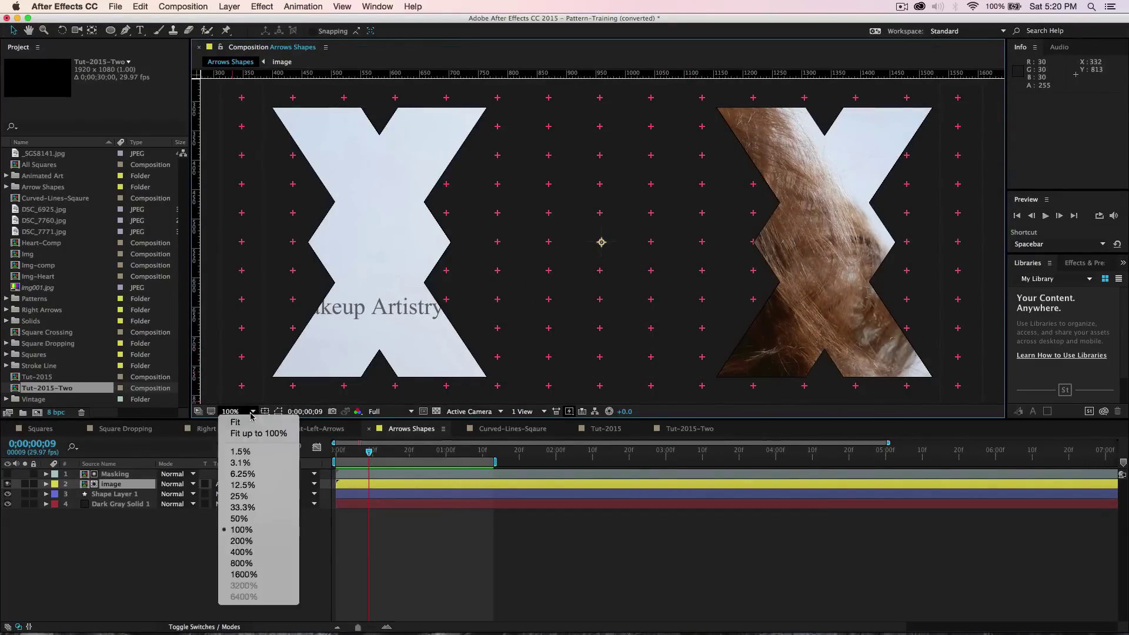
click(259, 433)
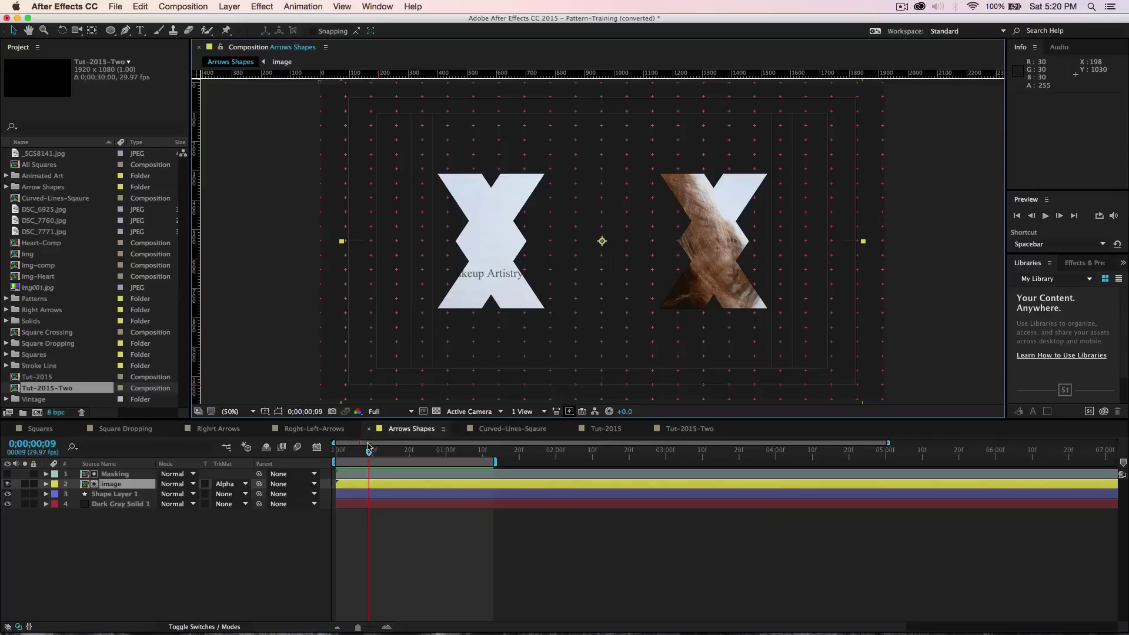
drag(370, 458, 346, 456)
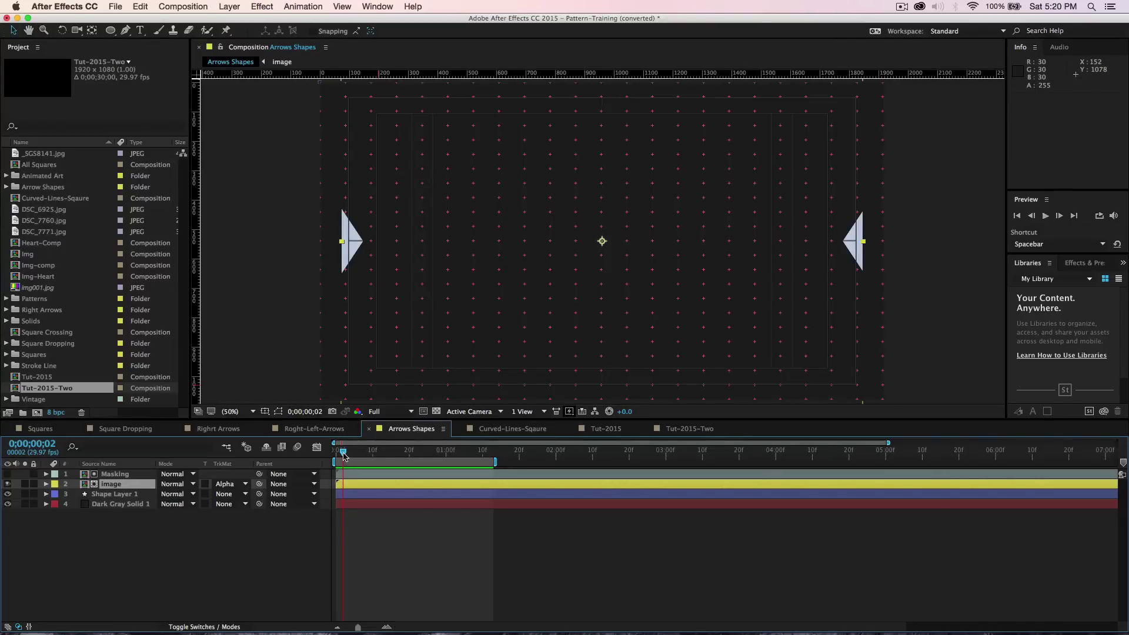
drag(344, 456, 385, 467)
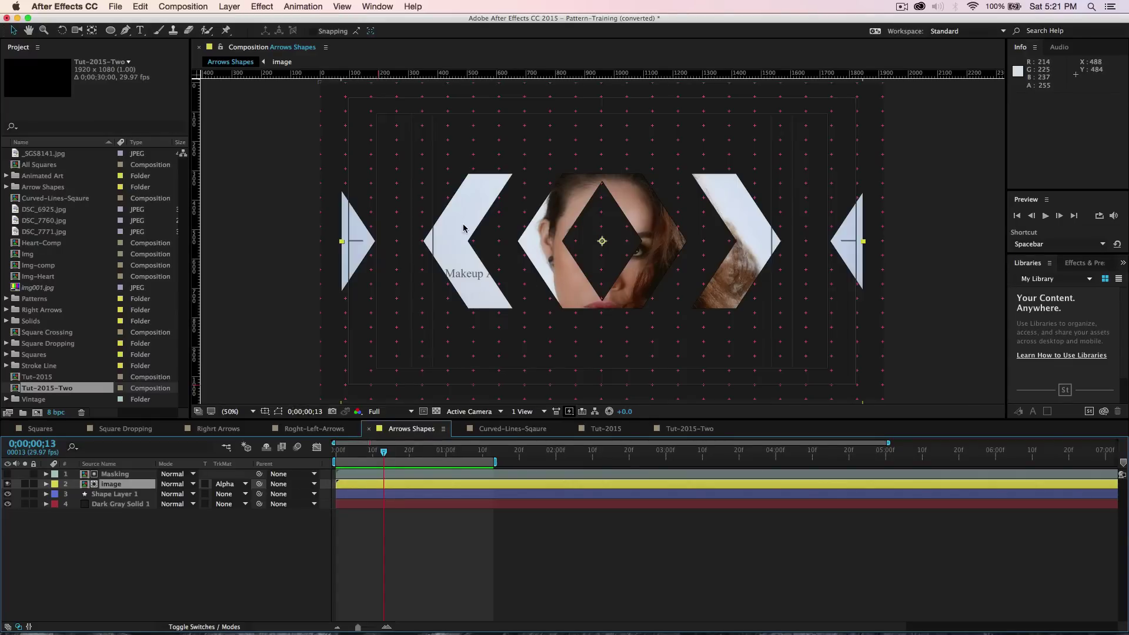
Step: Open the Curved-Lines-Sqaure composition and preview its slanted-strip animation in an enlarged view
click(545, 433)
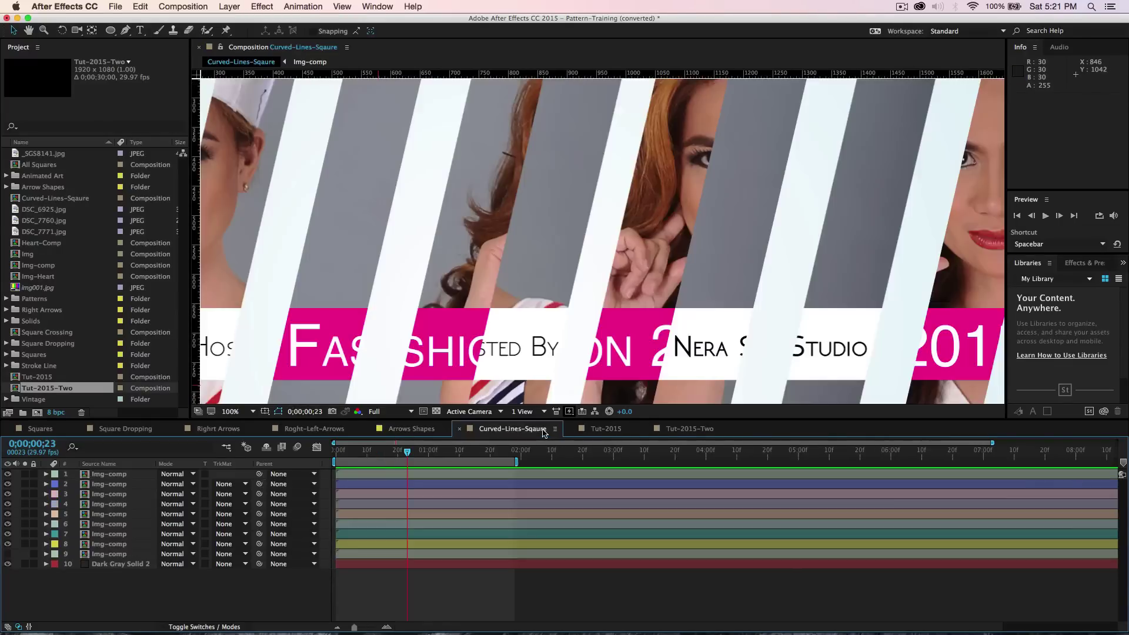
click(281, 345)
key(grave)
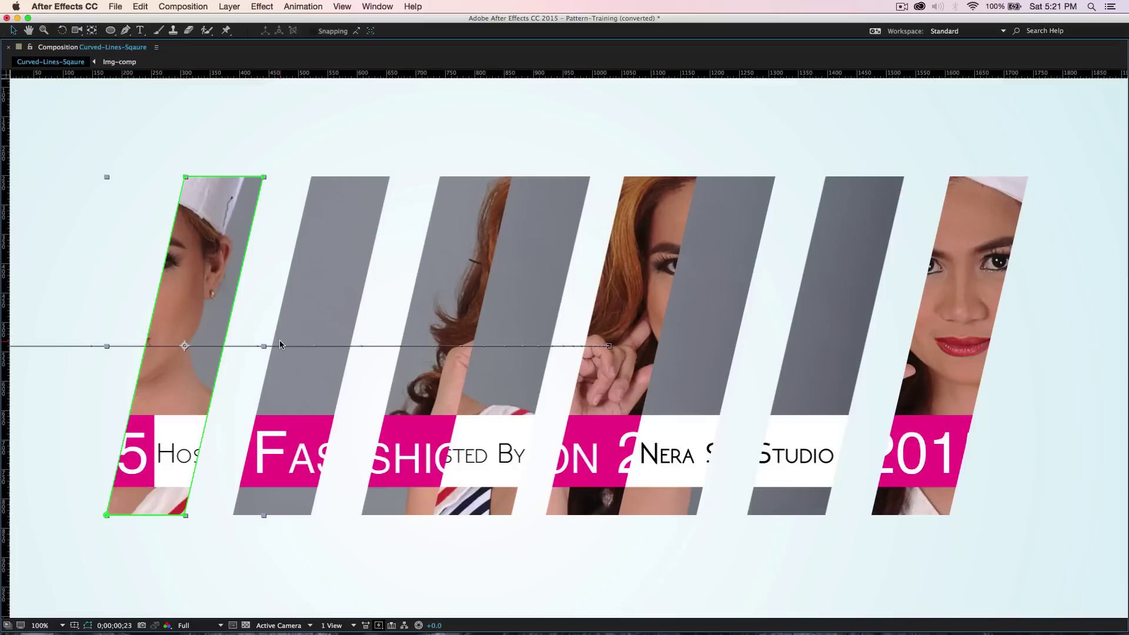
key(space)
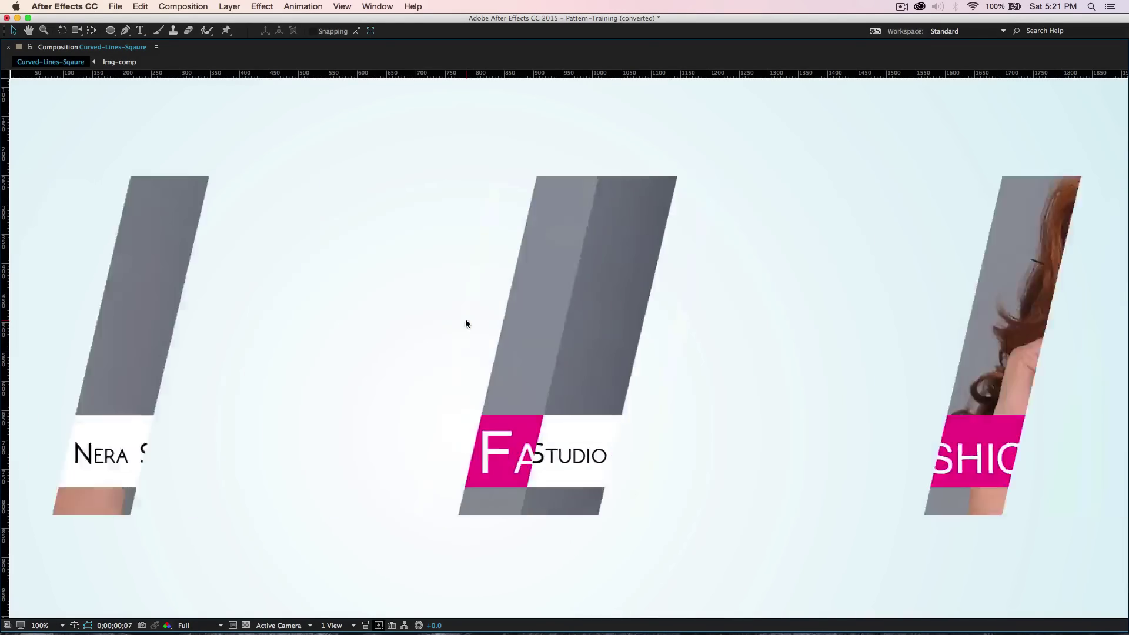
key(space)
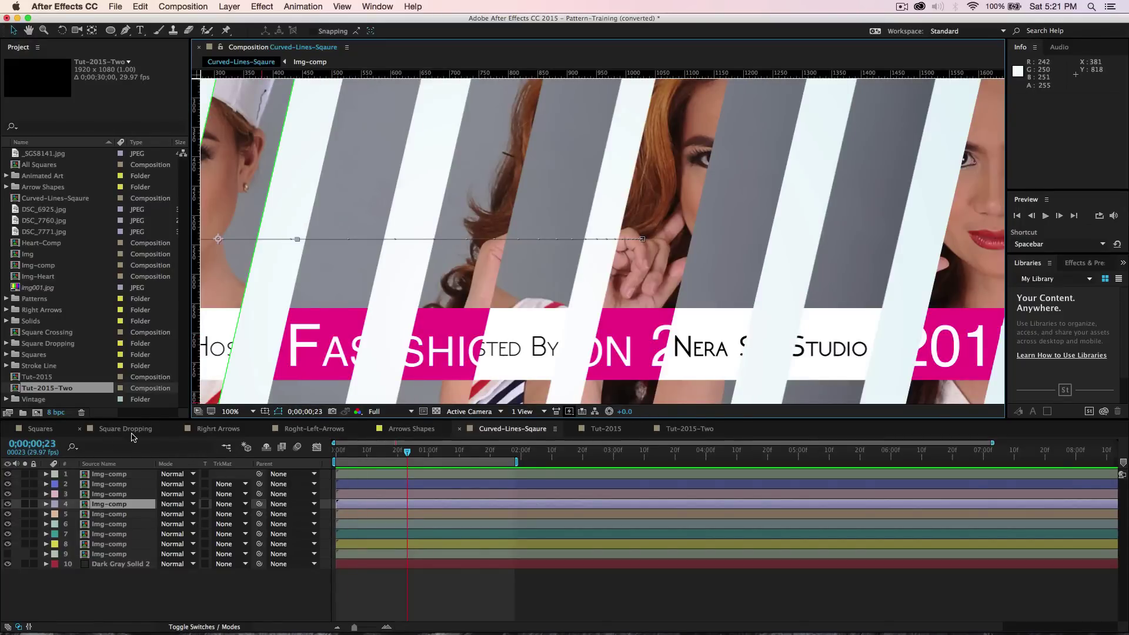
Step: Preview the animations of the Squares, Square Dropping and Righrt Arrows compositions
click(41, 429)
key(space)
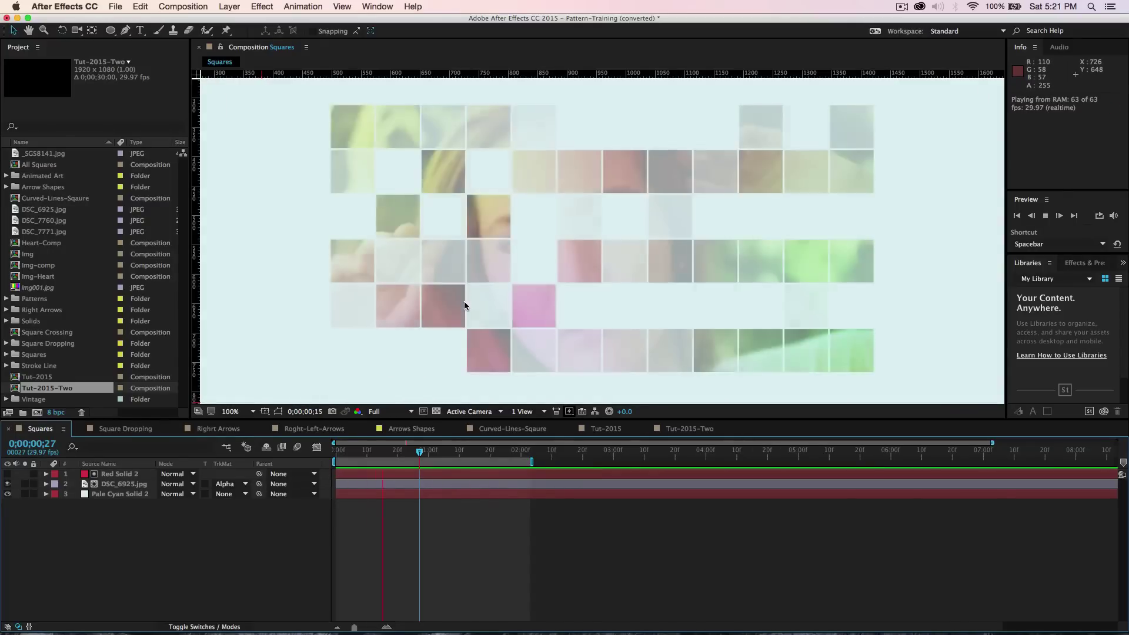
key(space)
click(147, 429)
key(space)
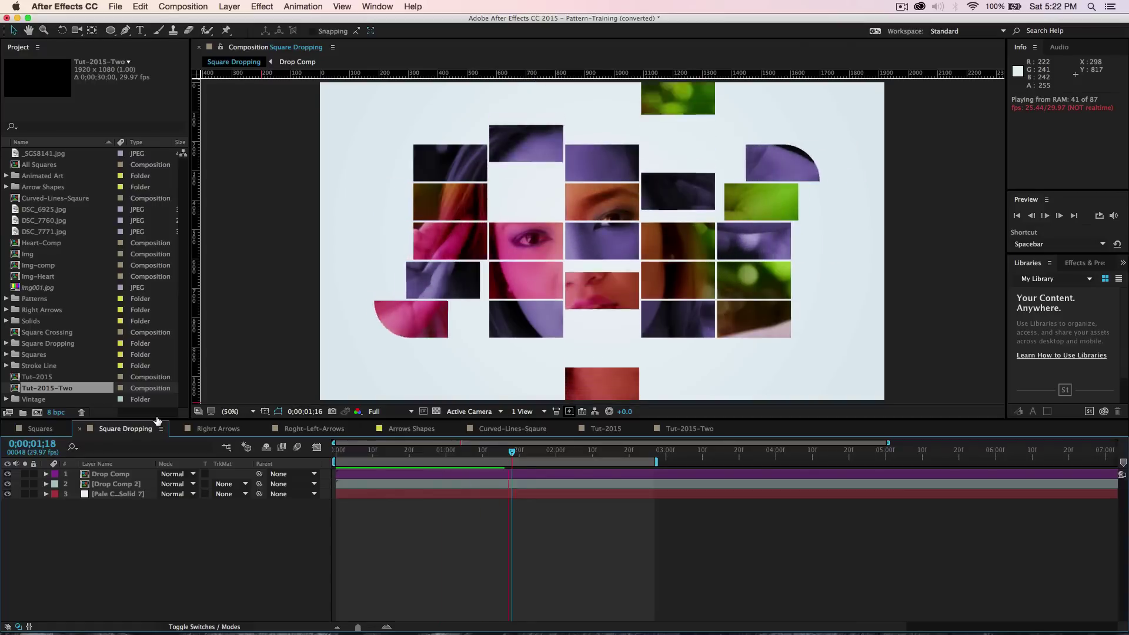
key(space)
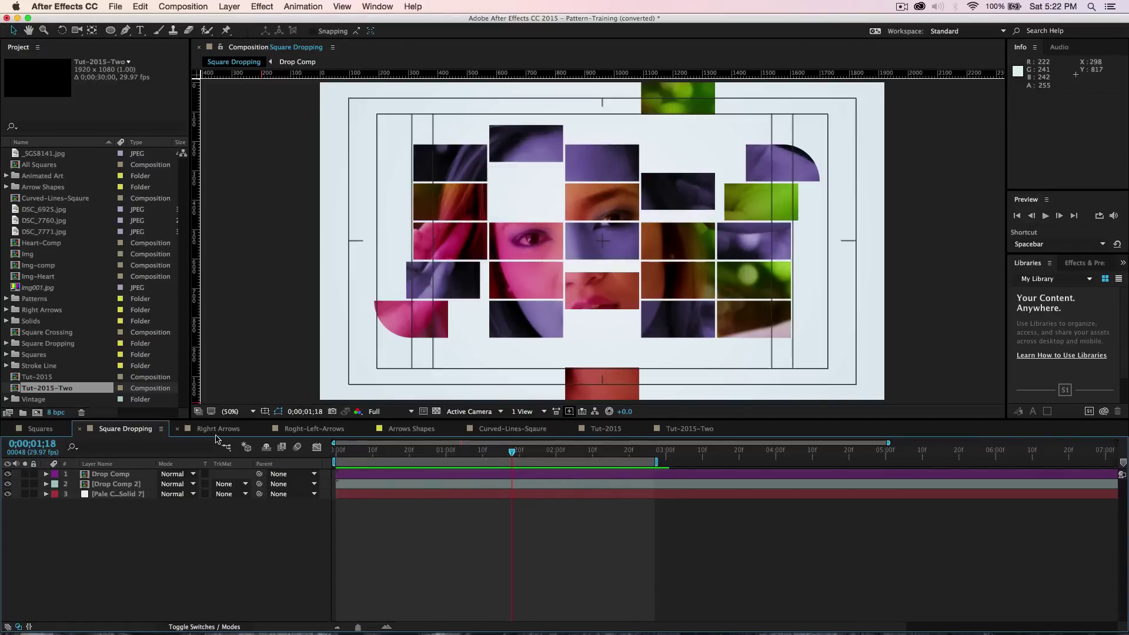
click(217, 429)
key(space)
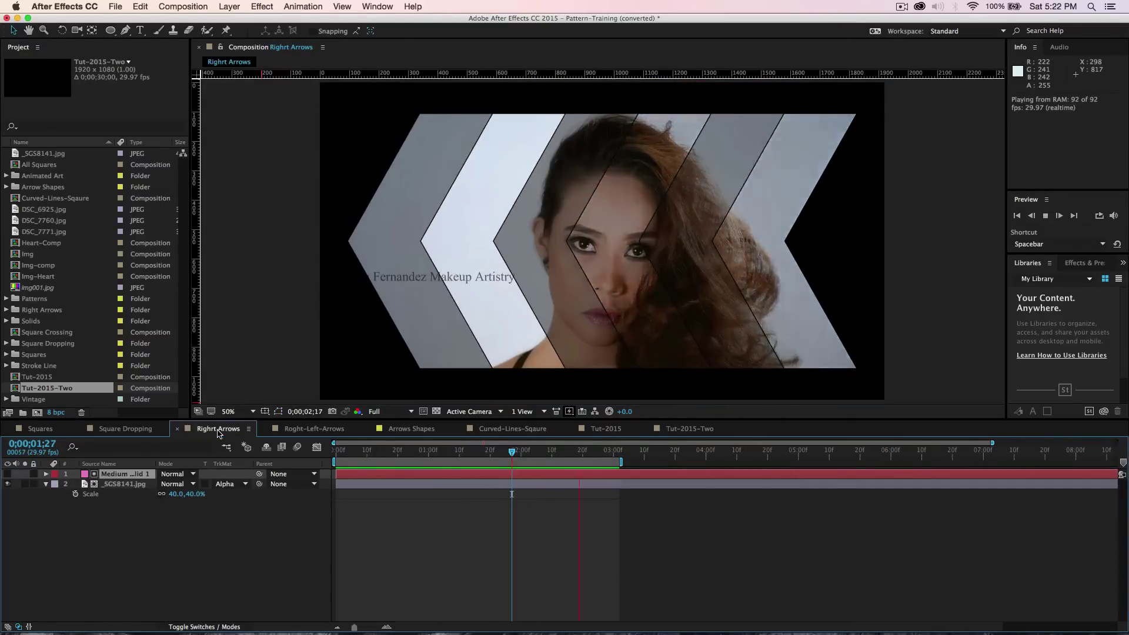
key(space)
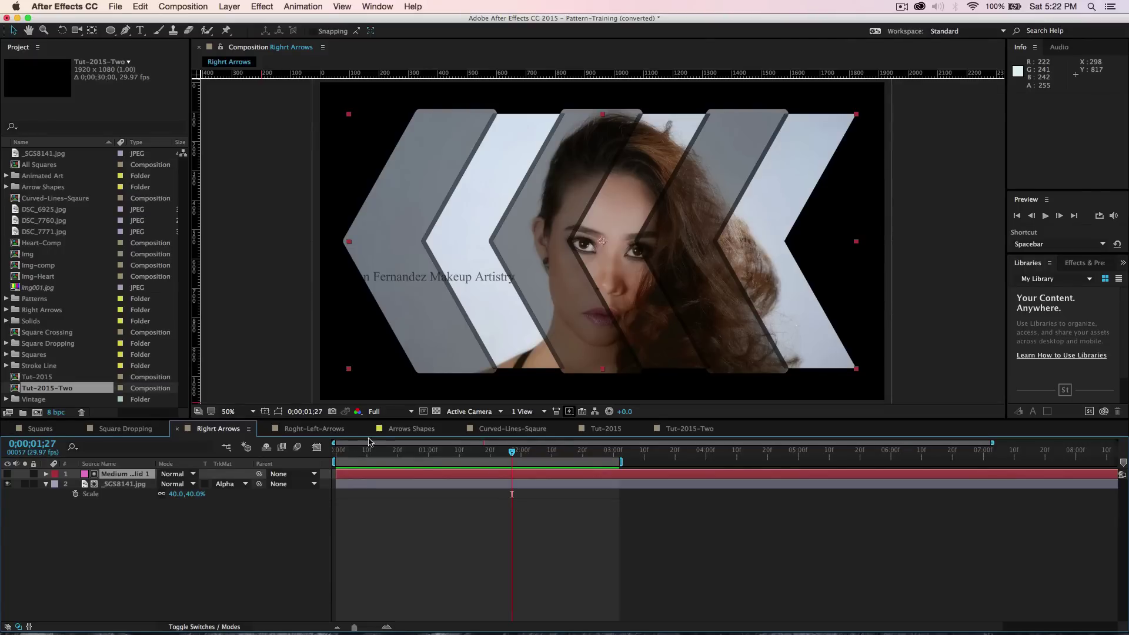
Step: Open the Tut-2015 composition and add a solid layer at the composition size of 1920 x 1080 px
click(393, 430)
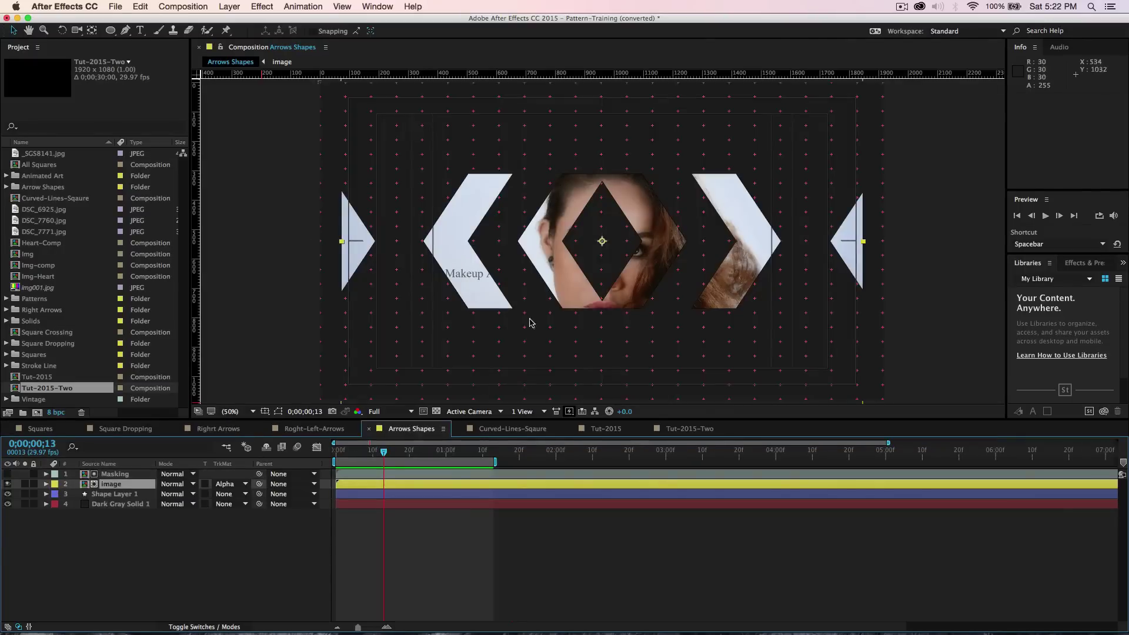
click(606, 429)
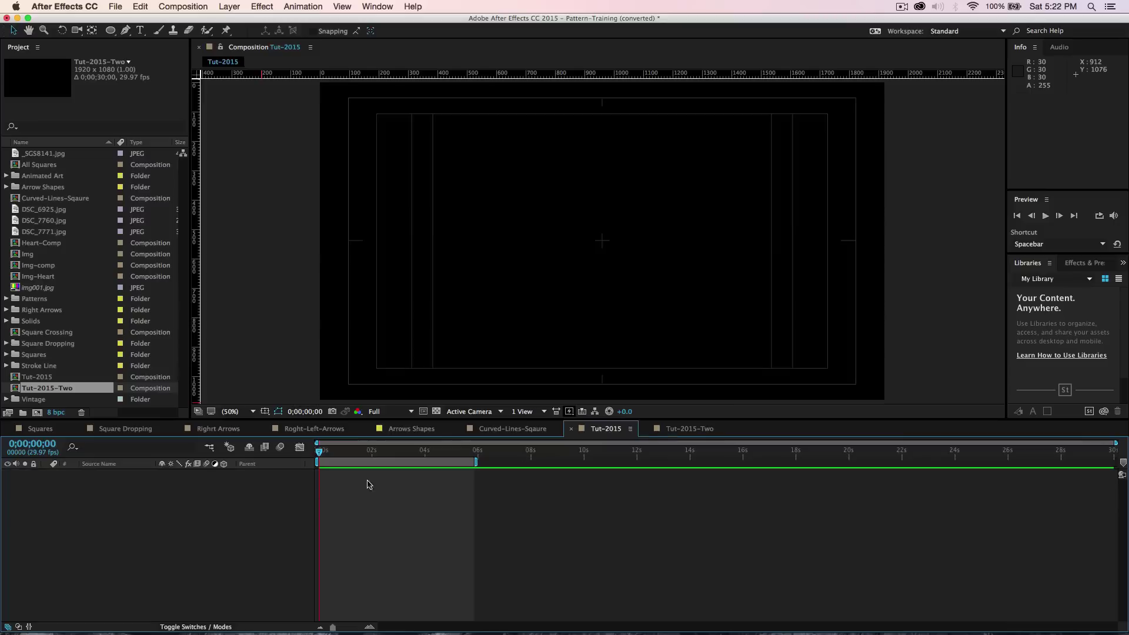
right_click(220, 507)
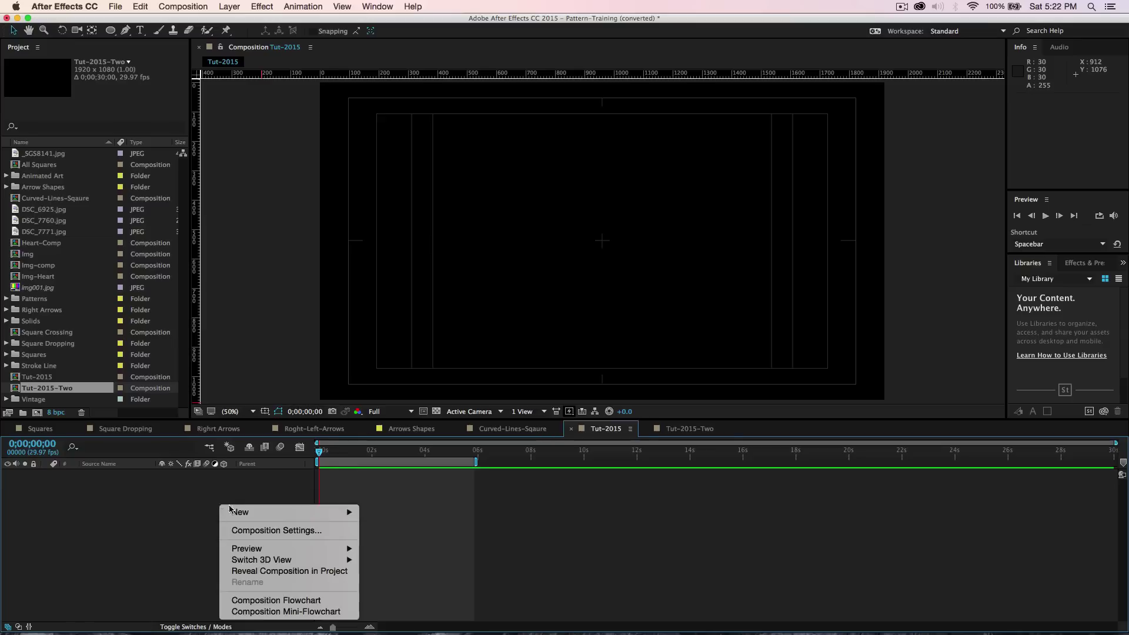
mouse_move(242, 513)
click(385, 544)
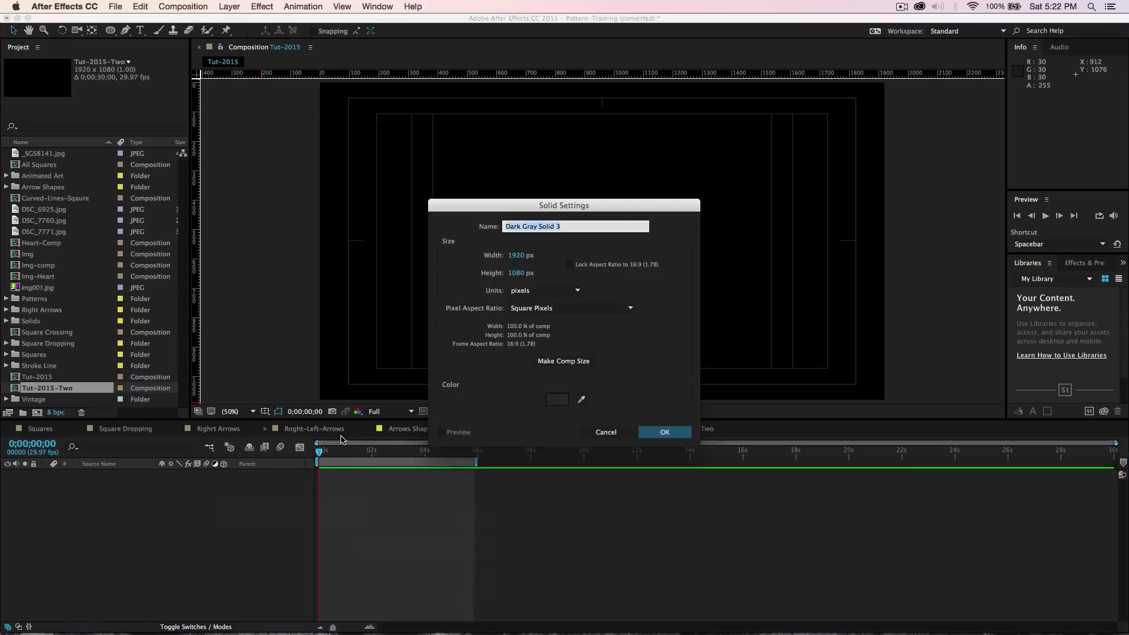
click(576, 365)
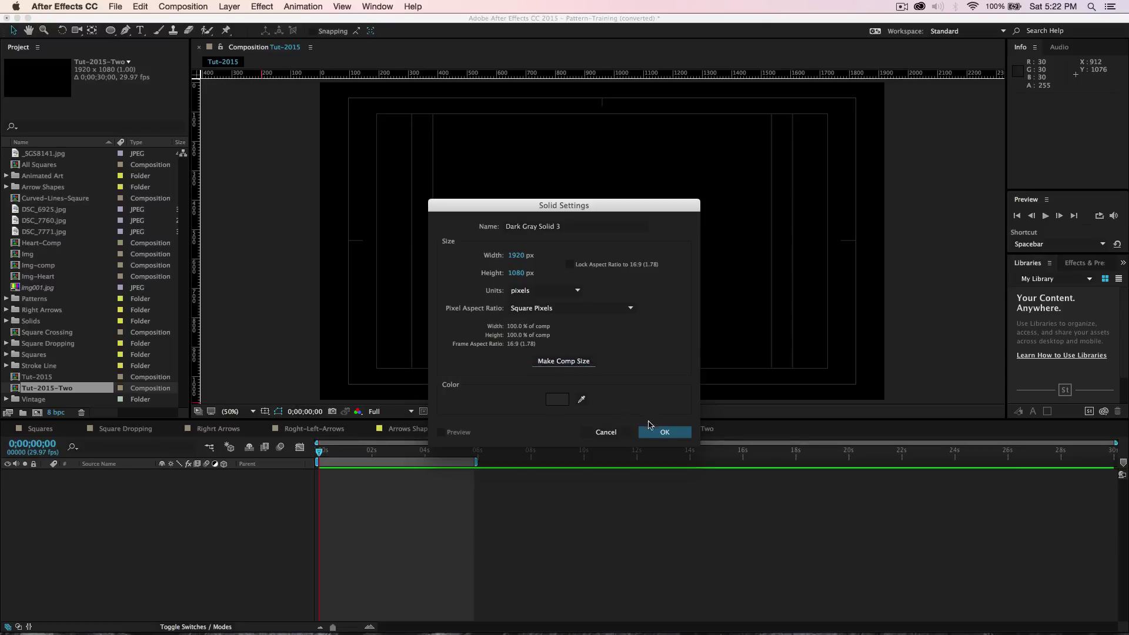
click(654, 430)
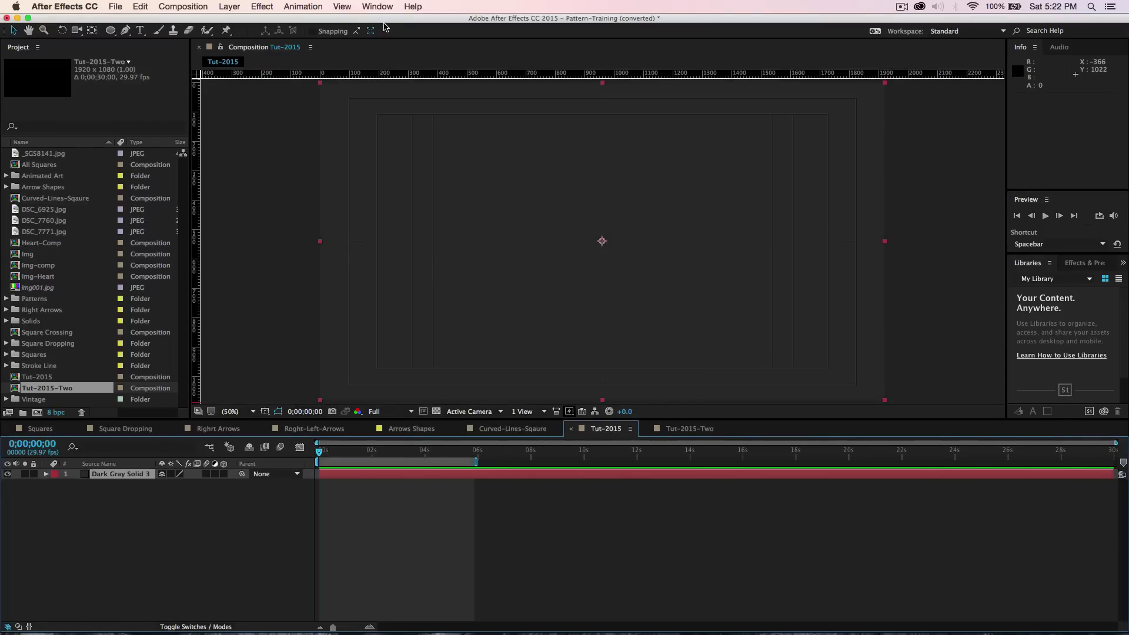
Step: Change the solid layer's color to light cyan, hex 98E6E8
click(229, 6)
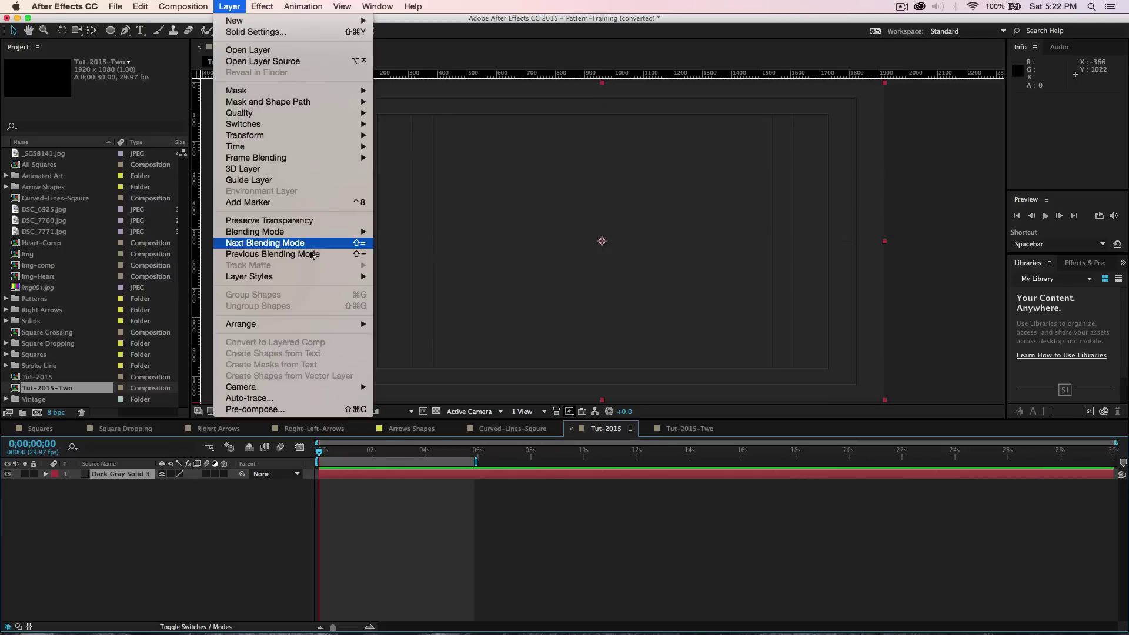
click(276, 32)
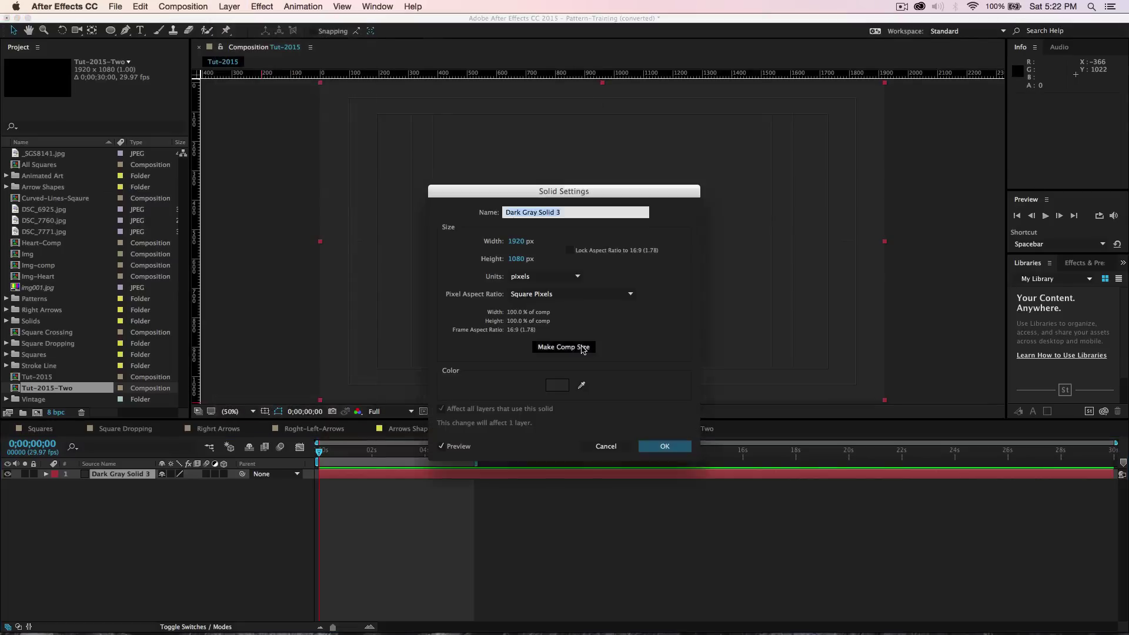
click(557, 385)
drag(586, 358, 586, 330)
click(476, 268)
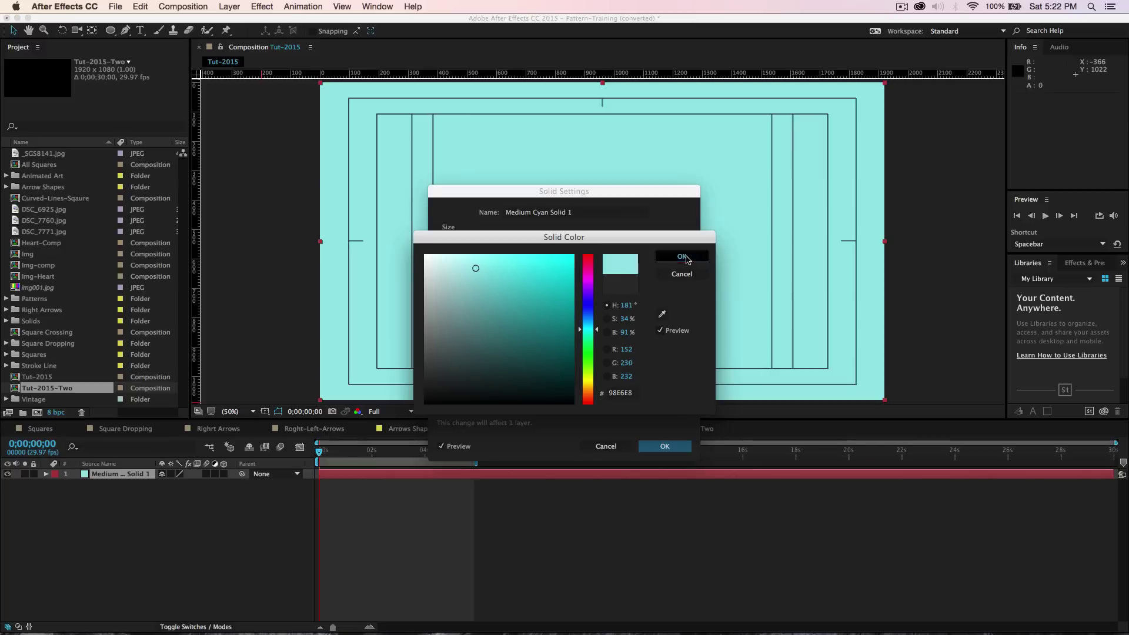
click(683, 256)
click(665, 446)
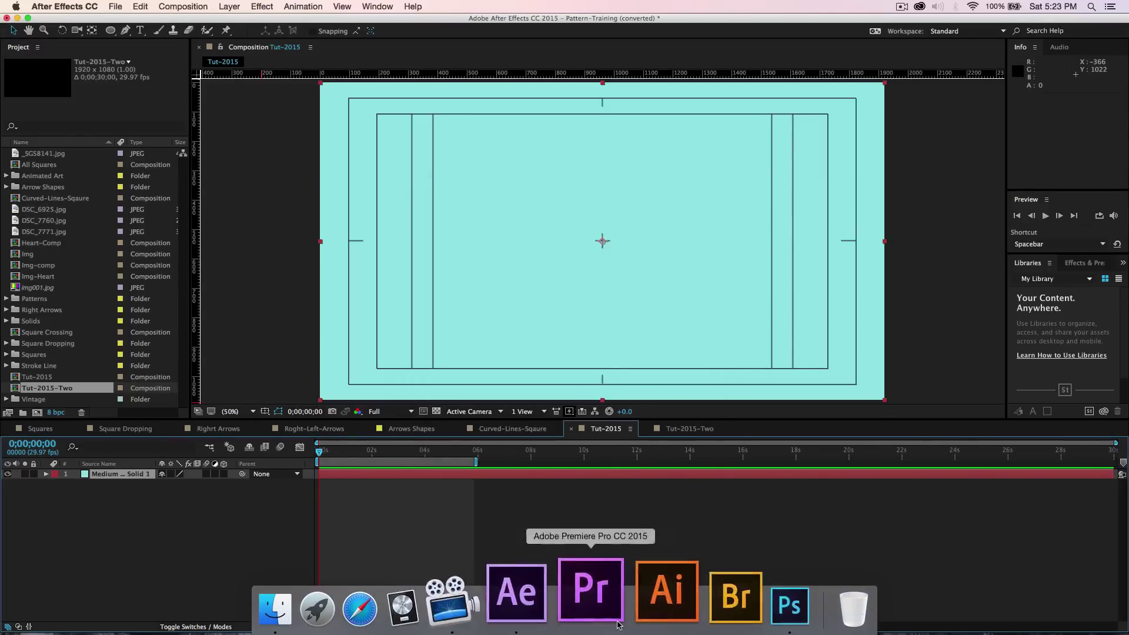
Step: Switch to Photoshop and choose the elongated hexagon custom shape divided into arrow segments
click(761, 599)
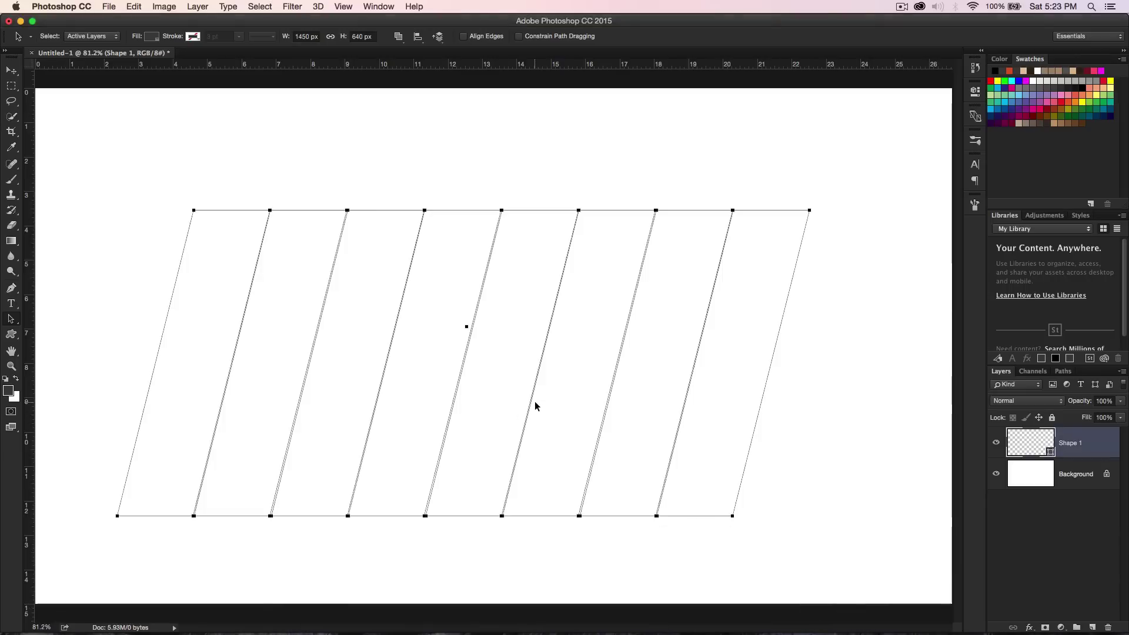
key(p)
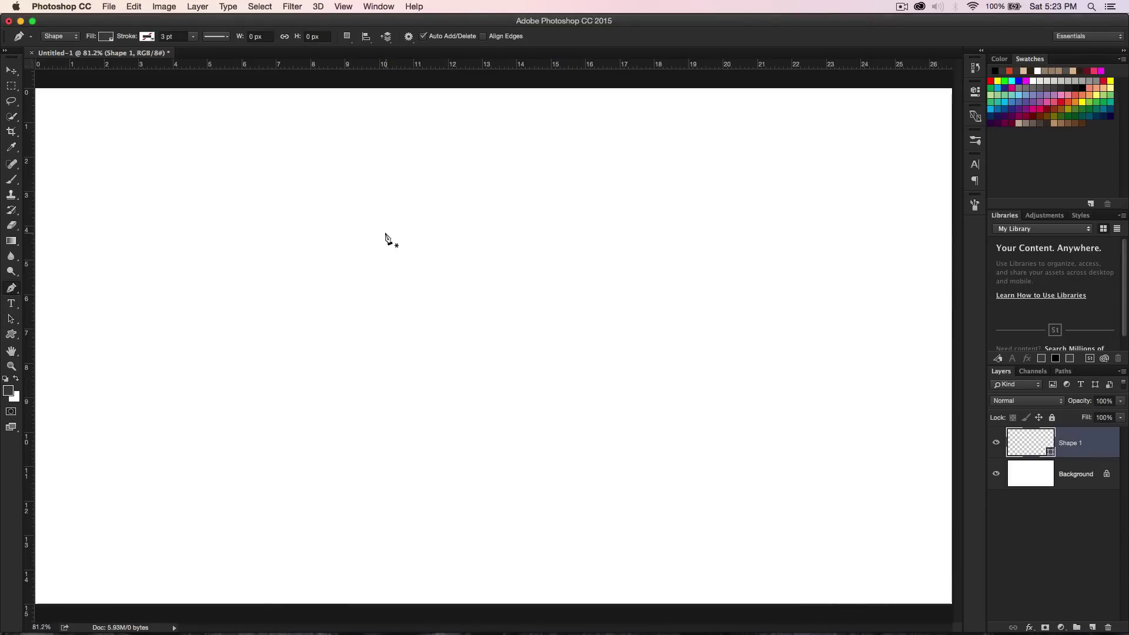
key(u)
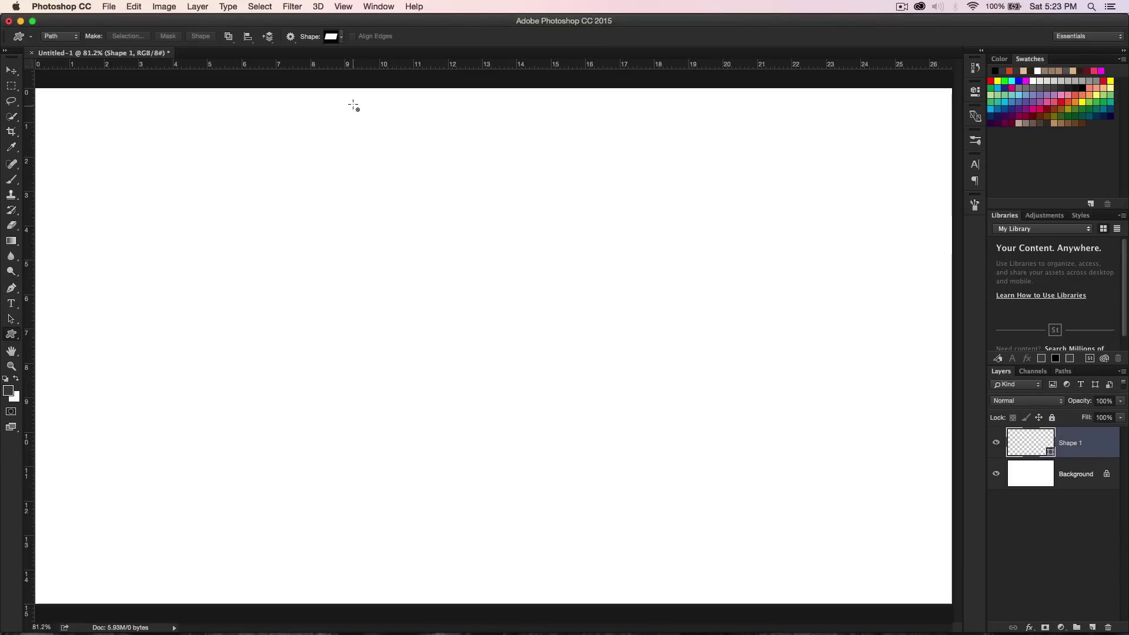
click(342, 38)
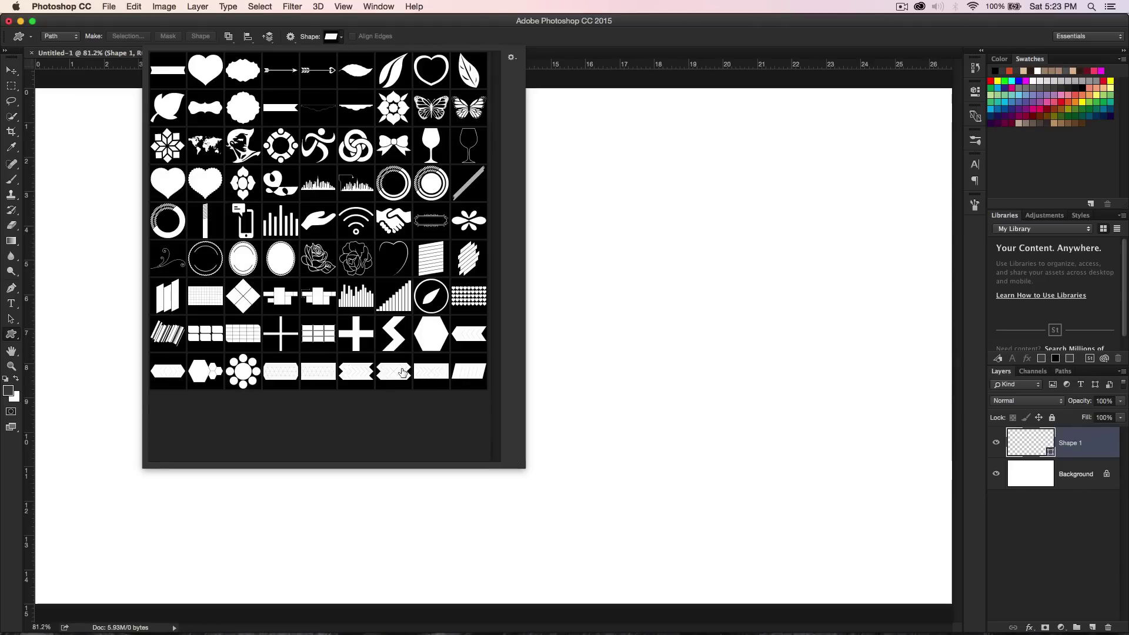
click(168, 374)
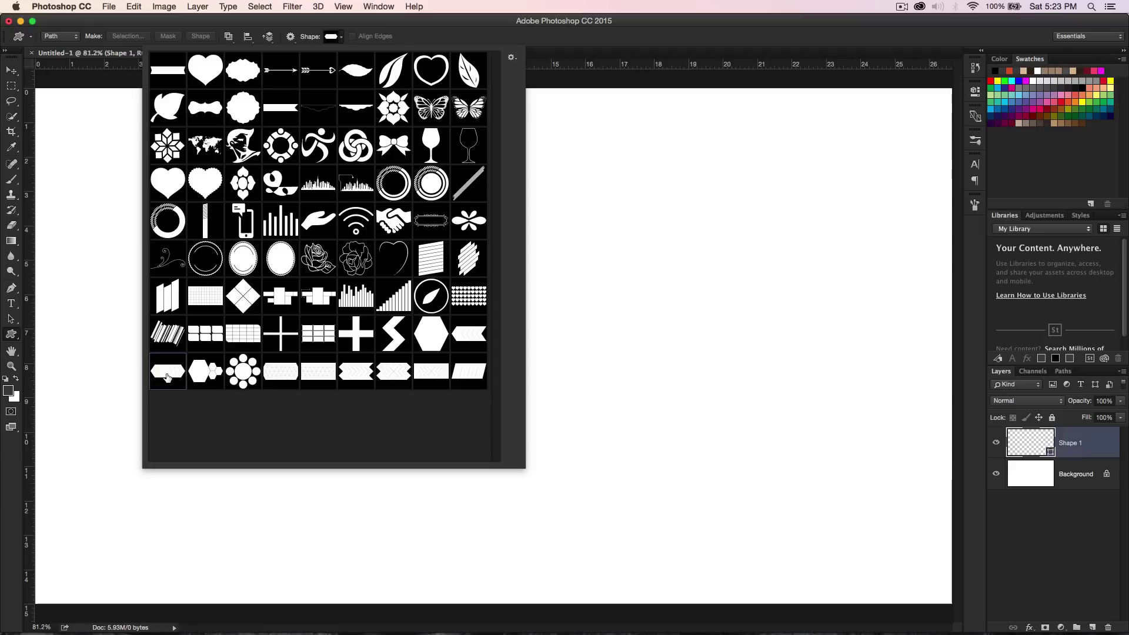
Step: Draw the segmented hexagon as a path about 1543 x 573 px on the canvas and activate the path selection tool
click(521, 328)
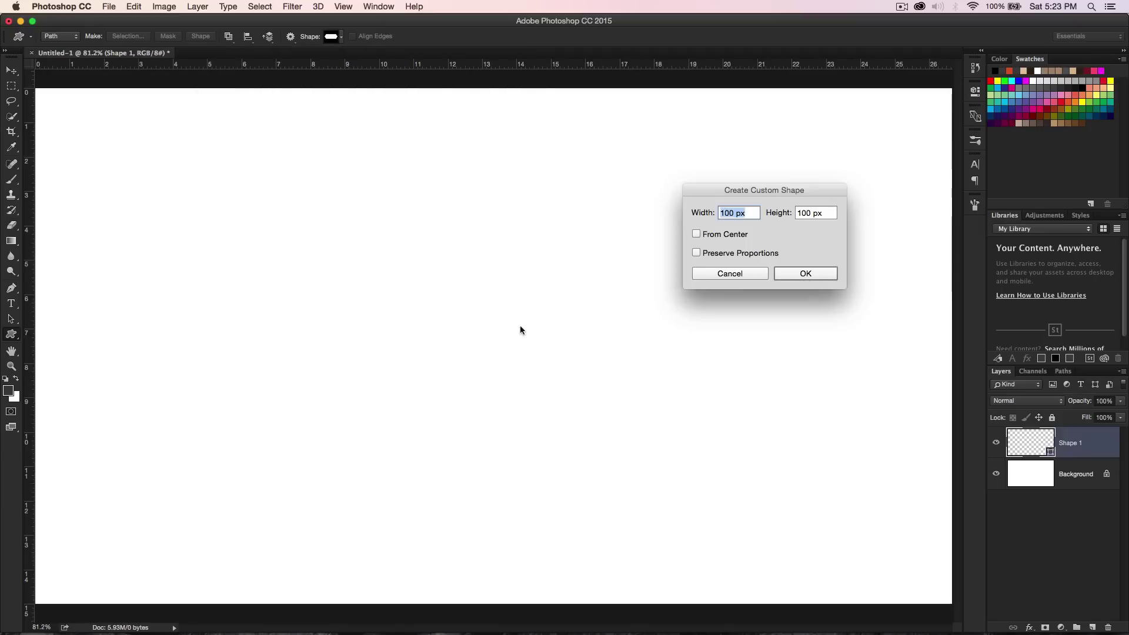
click(743, 277)
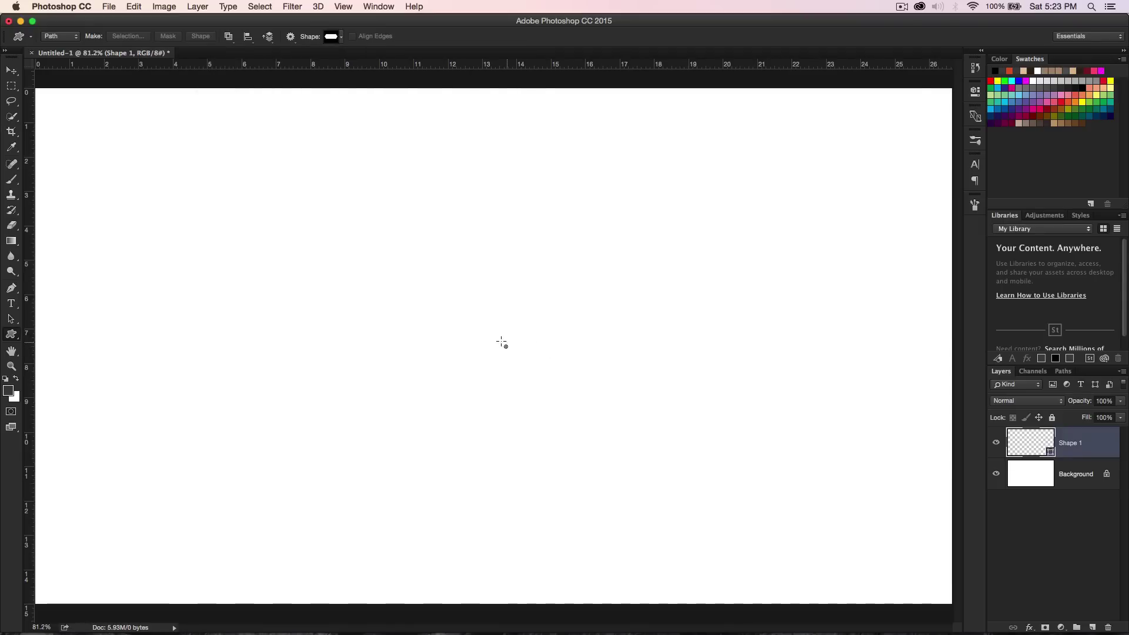
drag(453, 323, 823, 490)
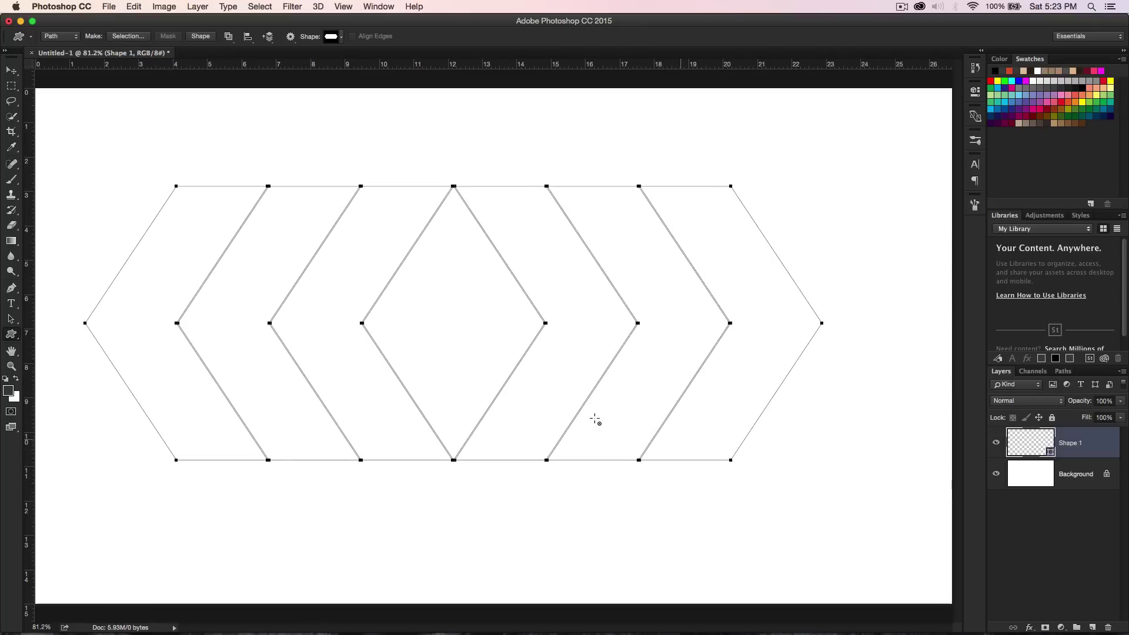
key(a)
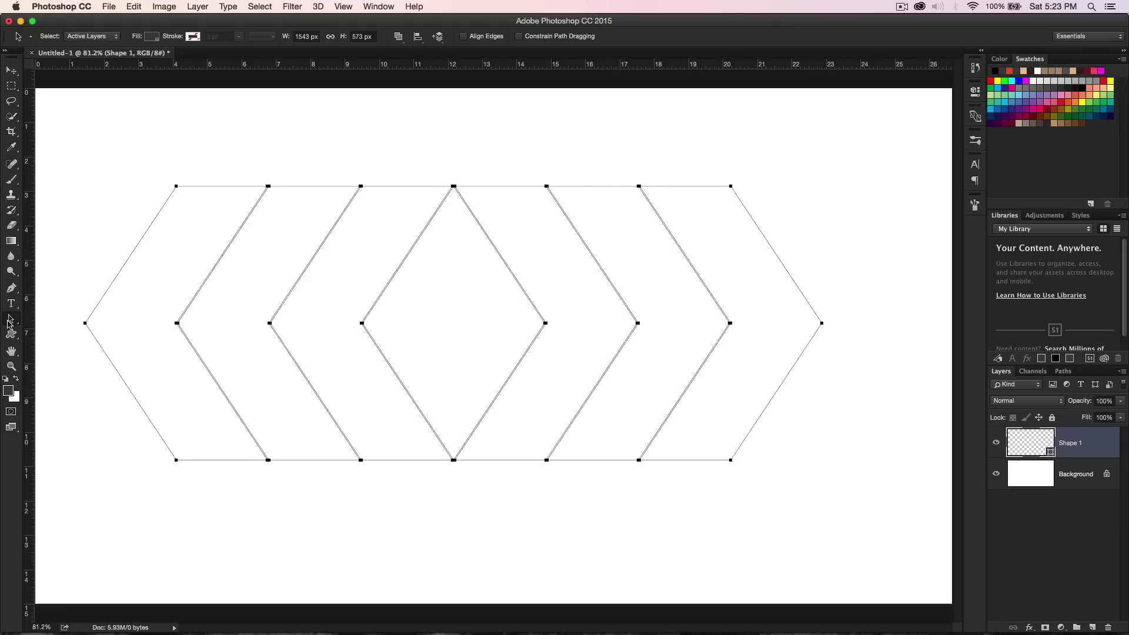
Step: Select all segments of the hexagon path and copy them
drag(69, 147, 837, 500)
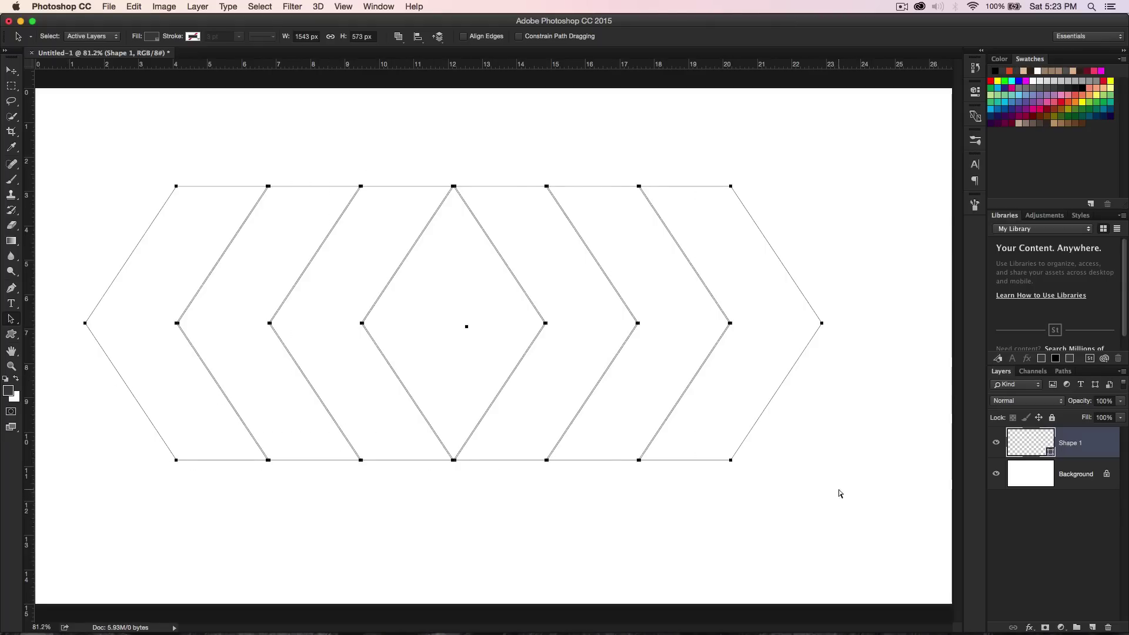
click(134, 6)
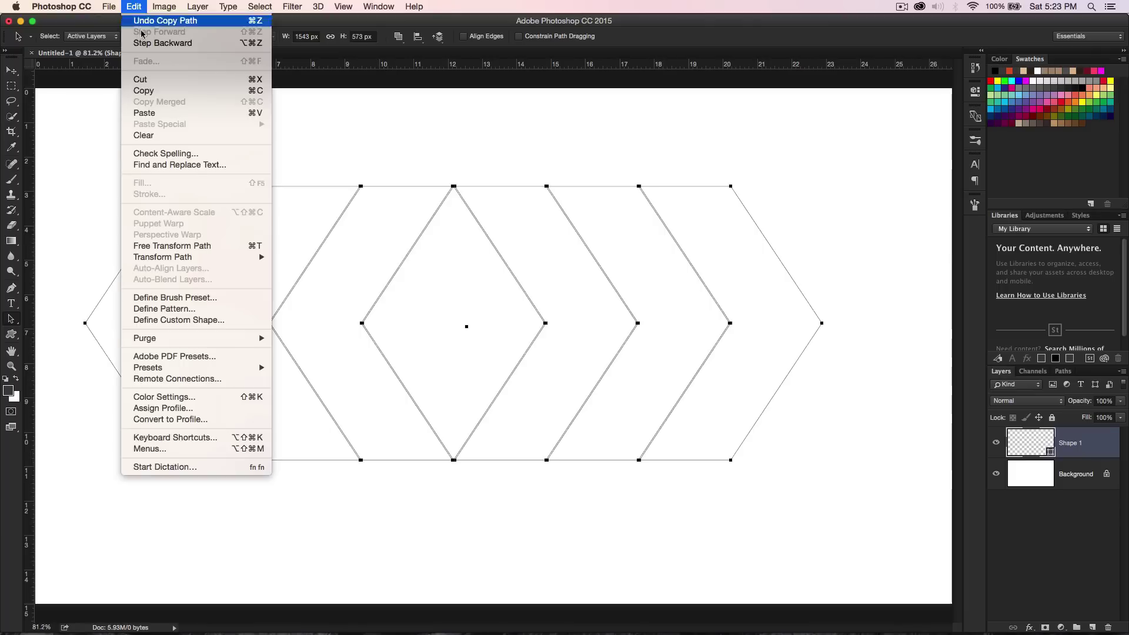
click(143, 90)
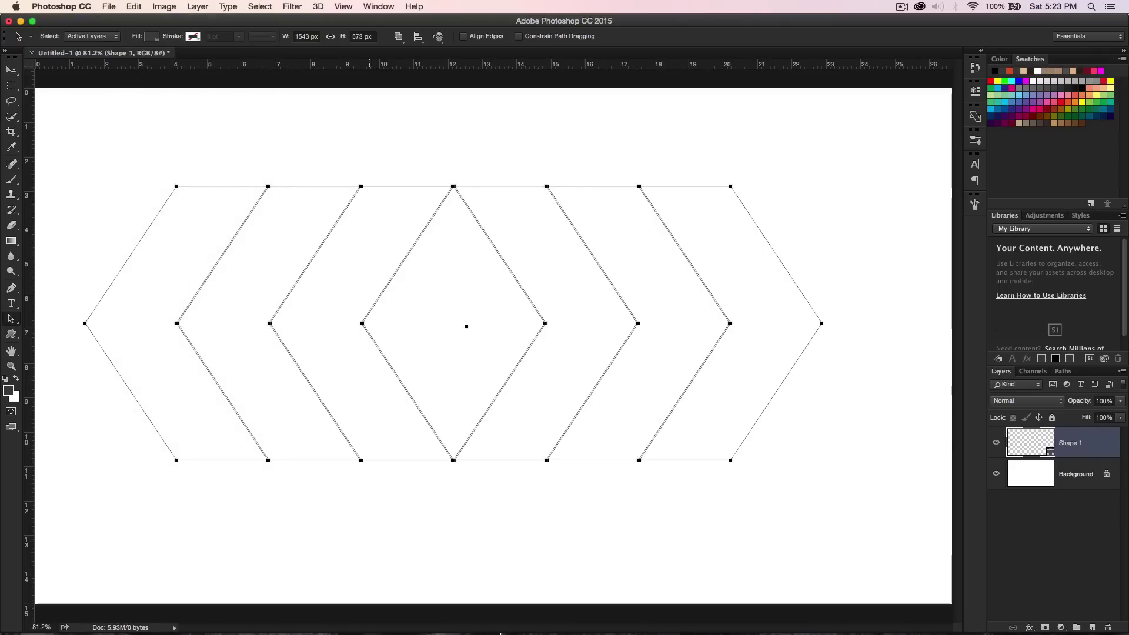
Step: Switch to After Effects and paste the copied paths onto the cyan solid as masks
mouse_move(511, 629)
click(541, 615)
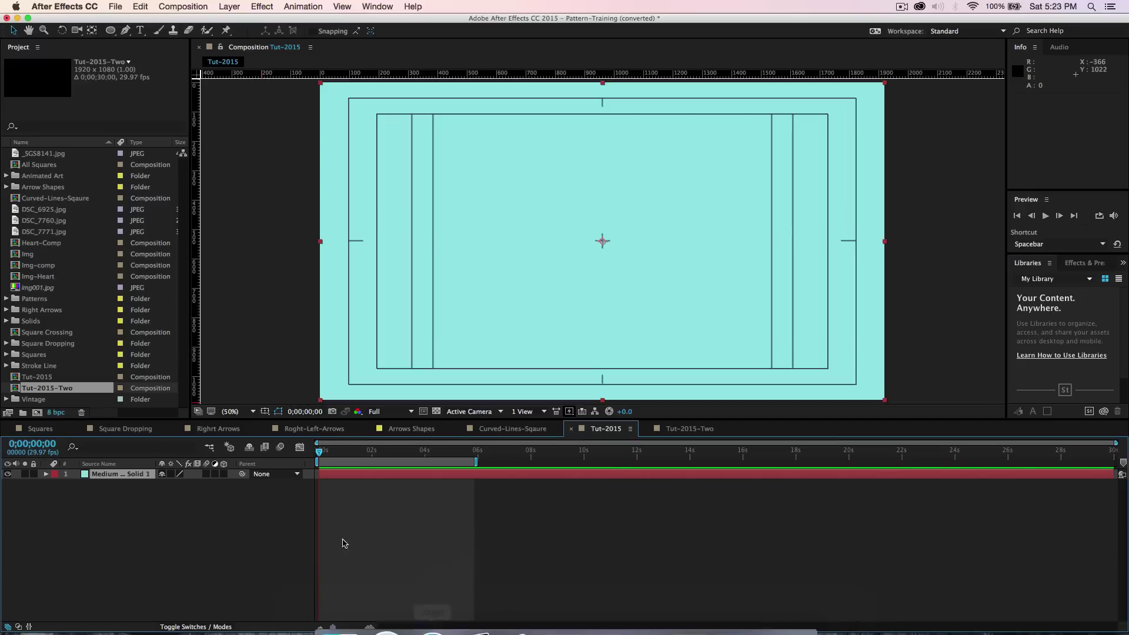
click(110, 478)
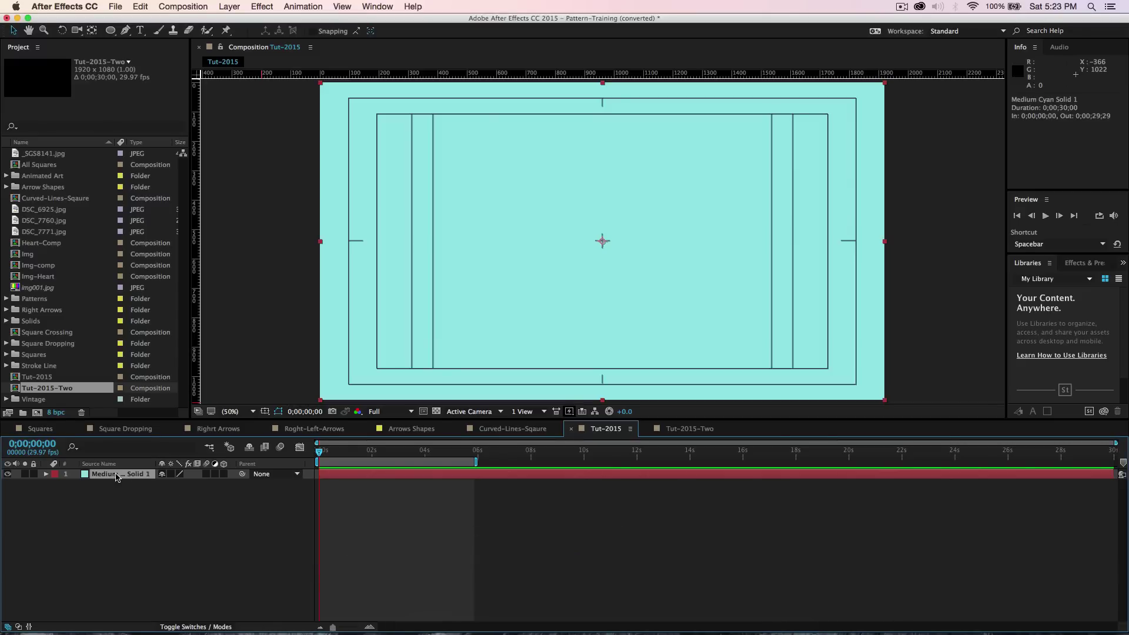
key(super+v)
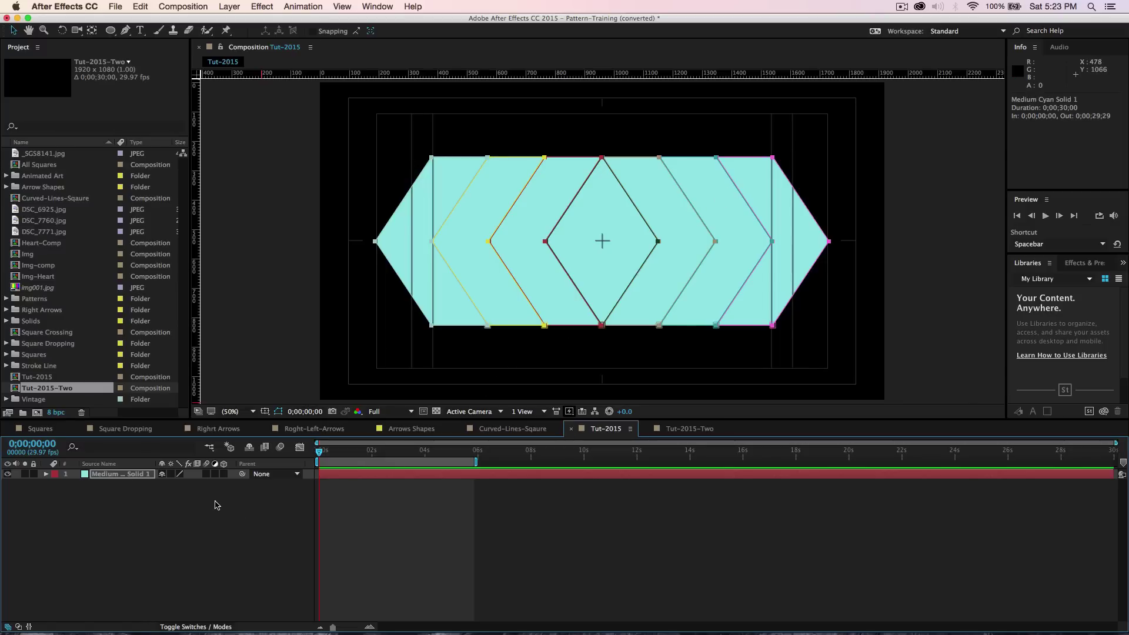
Step: Expand the cyan solid's masks and reveal the path, feather, opacity and expansion properties of each one
click(46, 474)
click(57, 484)
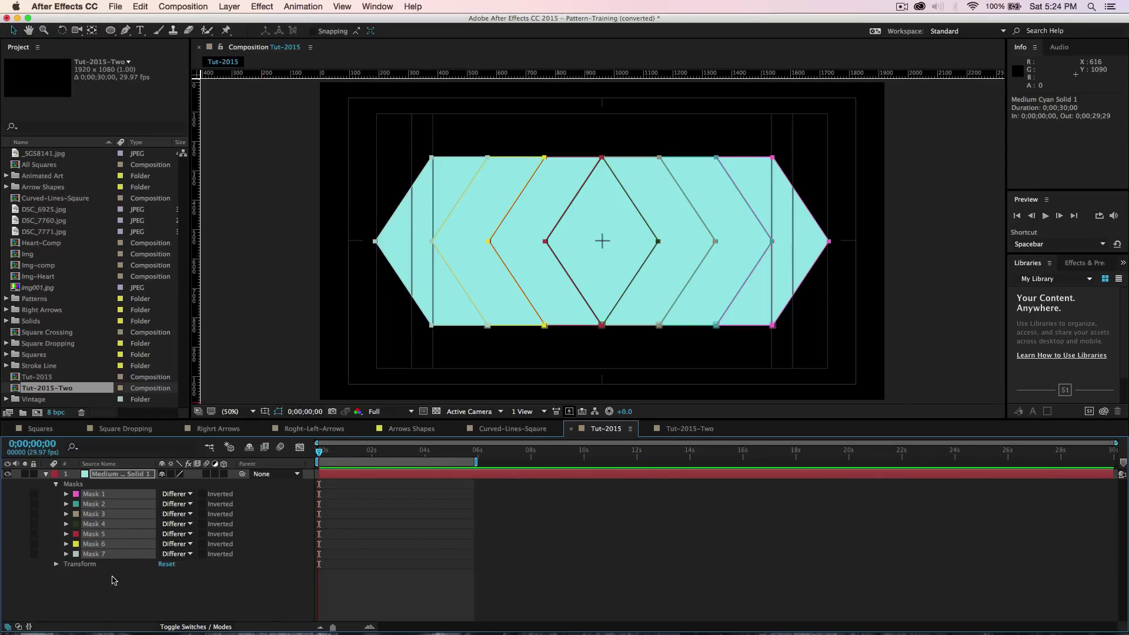
key(m)
key(m)
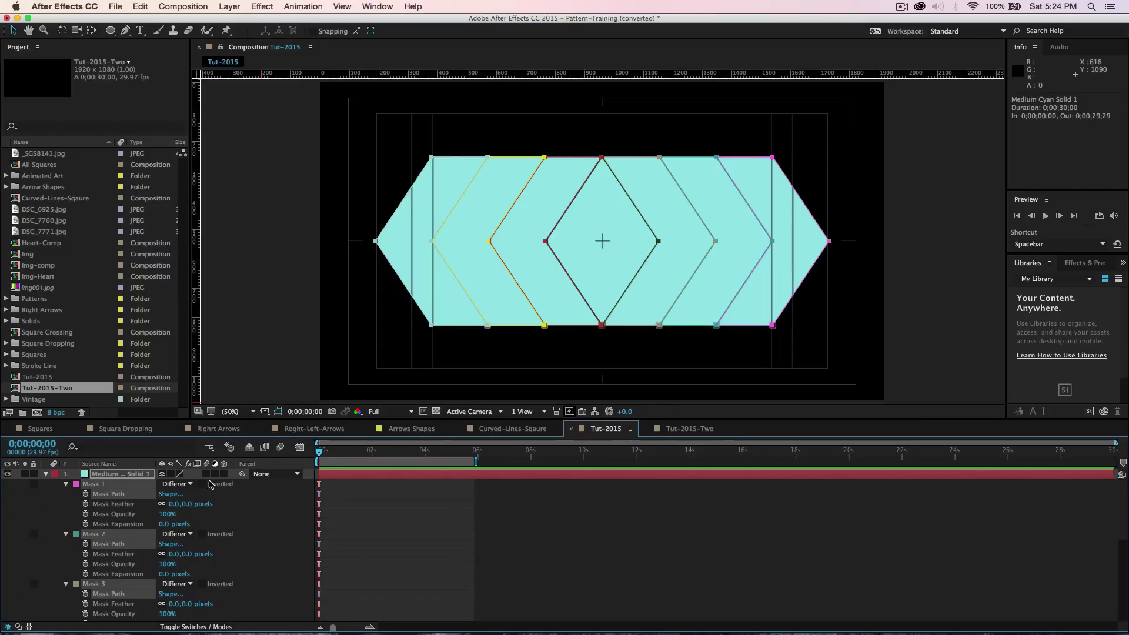
Step: Examine Mask 1's animated opacity and expansion in the finished Right Arrows composition, trying a different expansion and undoing it
click(219, 434)
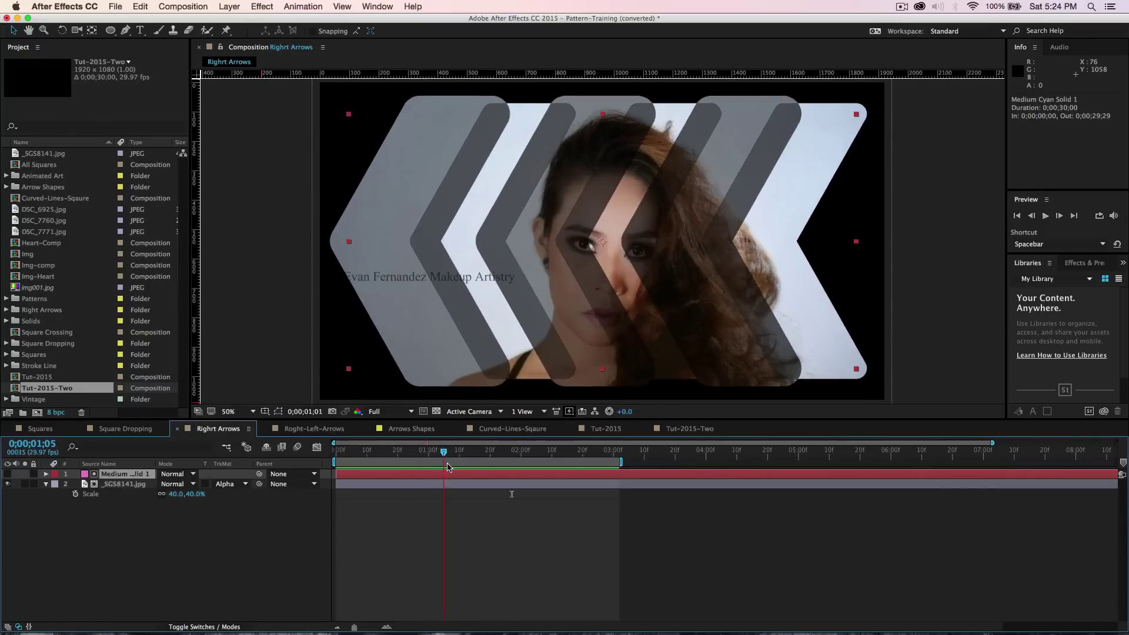
click(46, 474)
click(56, 484)
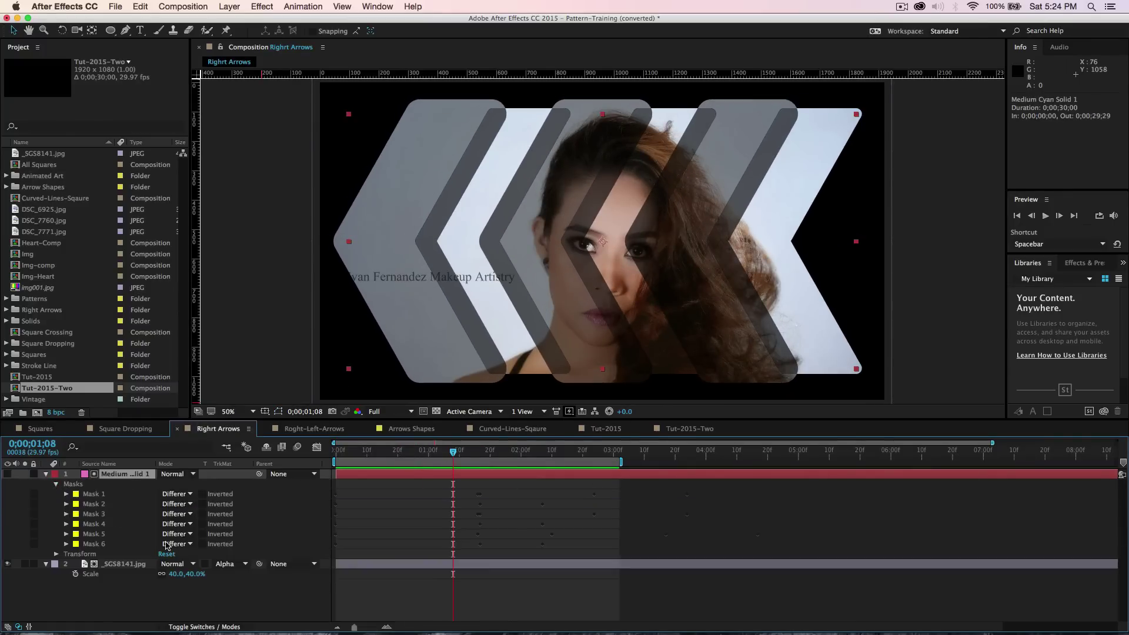
click(88, 495)
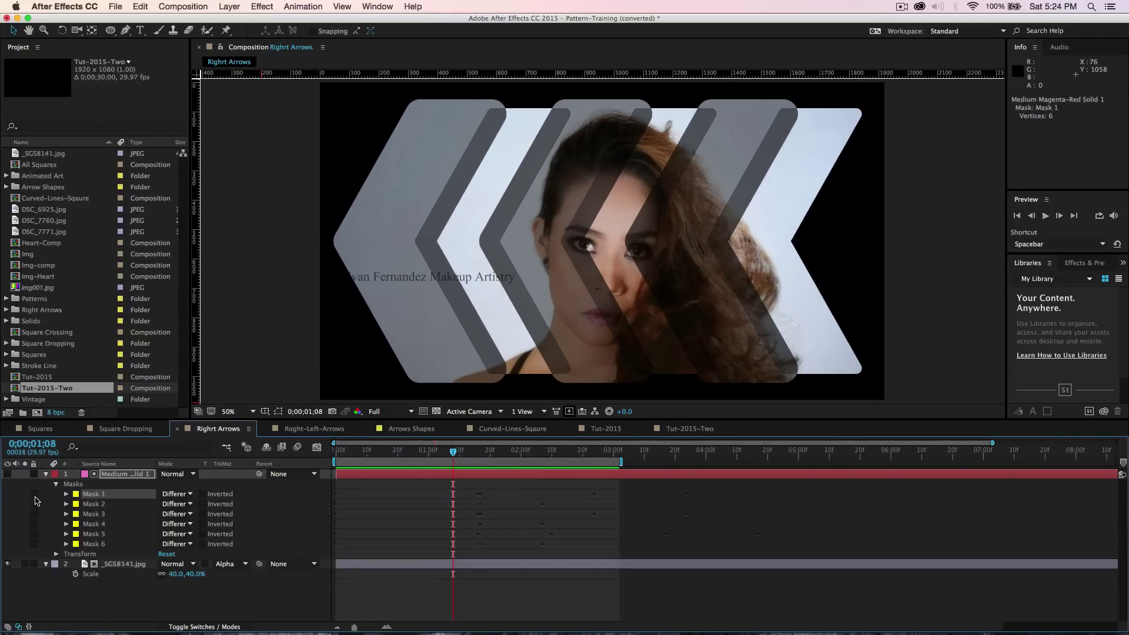
click(66, 495)
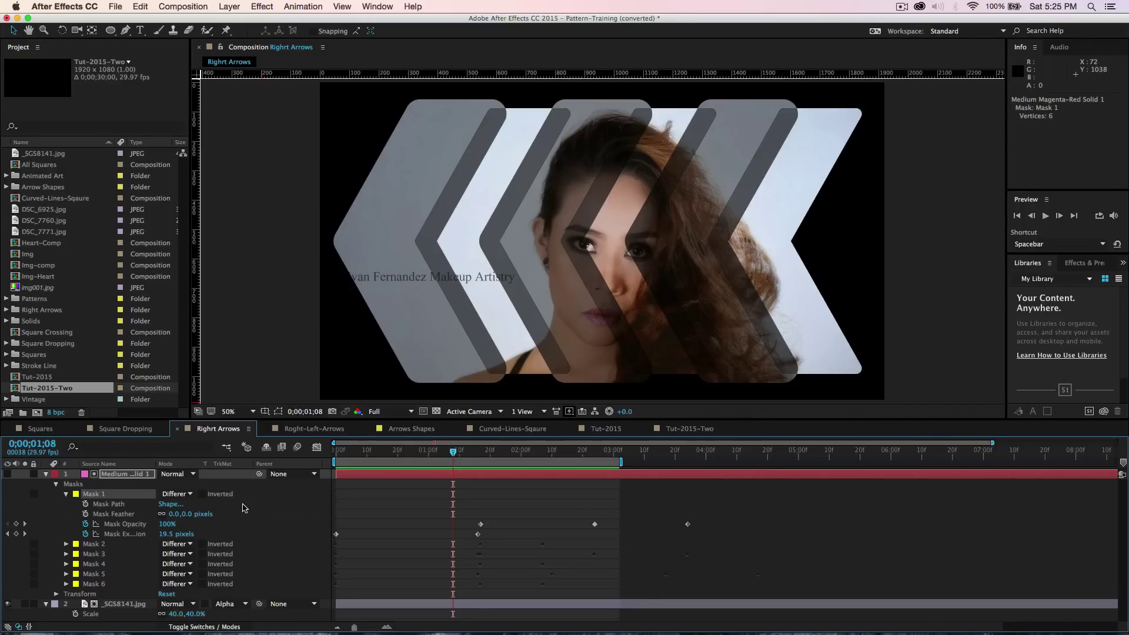
drag(171, 535, 192, 539)
key(super+z)
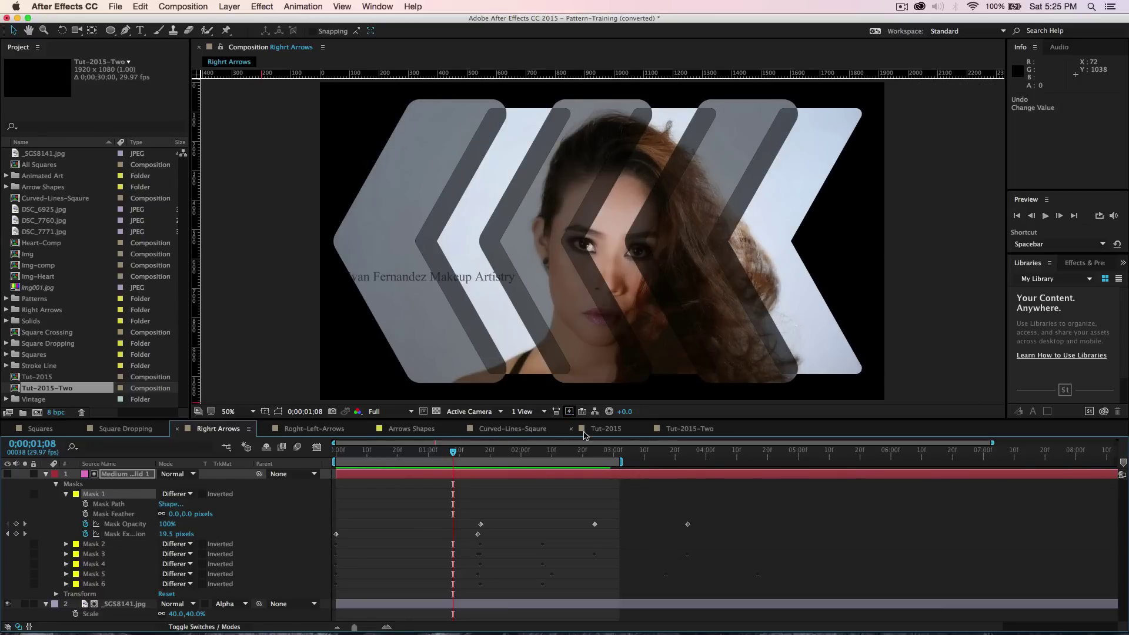
Step: Return to the Tut-2015 composition and check the arrow segments with the mask outlines hidden, restoring the outlines after viewing
click(612, 432)
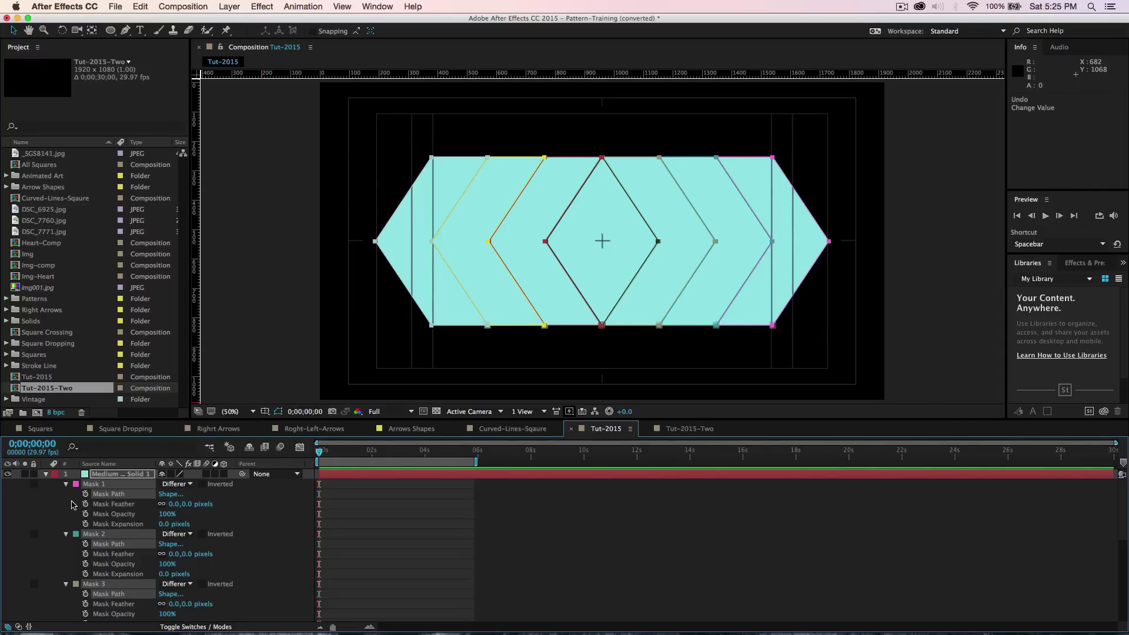
click(278, 413)
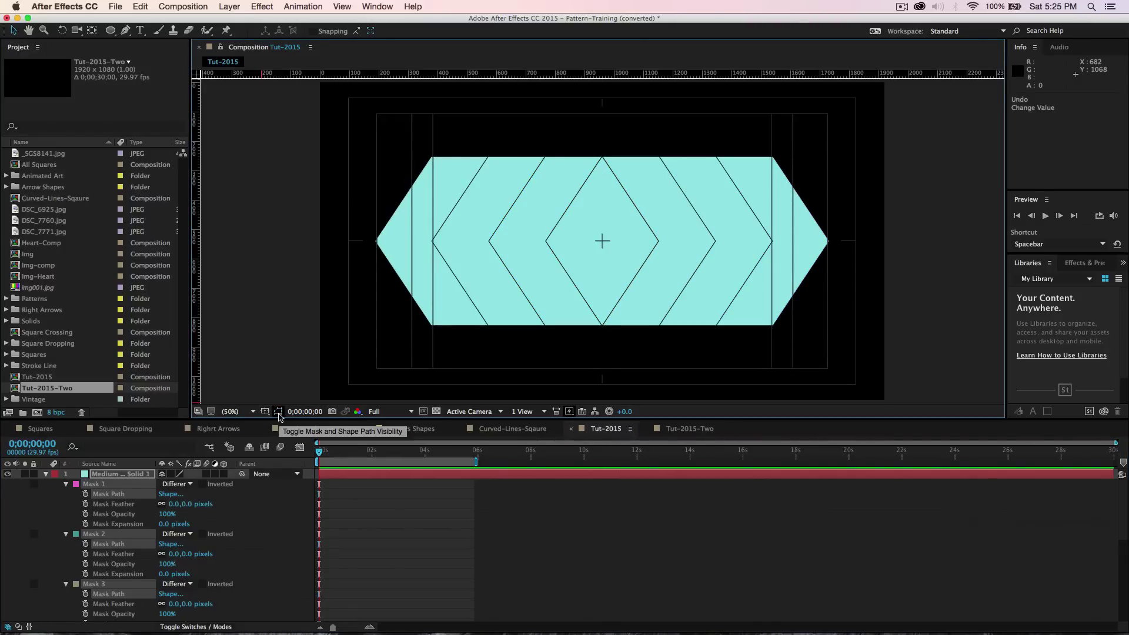
click(279, 412)
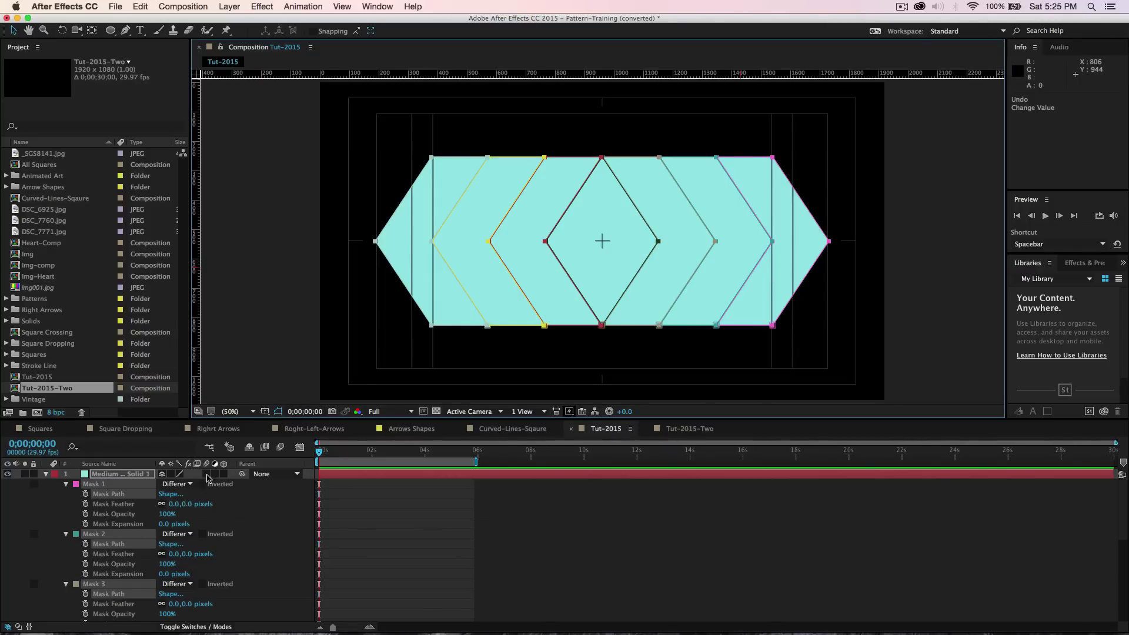
Step: Set the current time to 0;00;01;00 and end the cyan solid layer at that time
click(36, 444)
text(100)
key(Return)
key(])
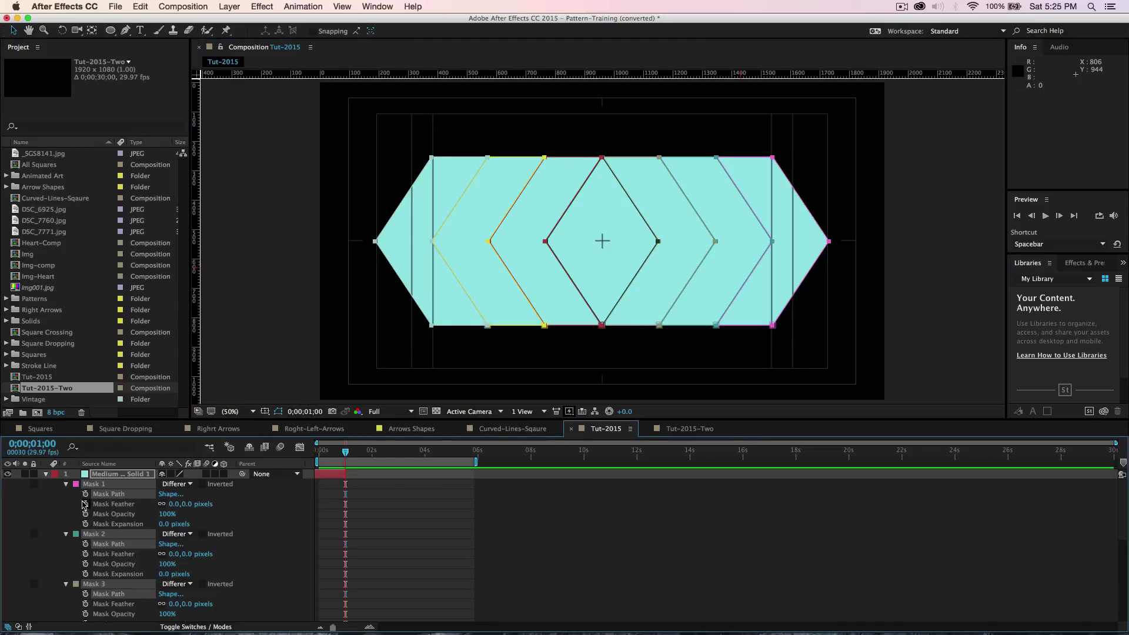
Step: Set Mask Path keyframes for Mask 1, Mask 2 and Mask 3 at the one-second mark
click(51, 498)
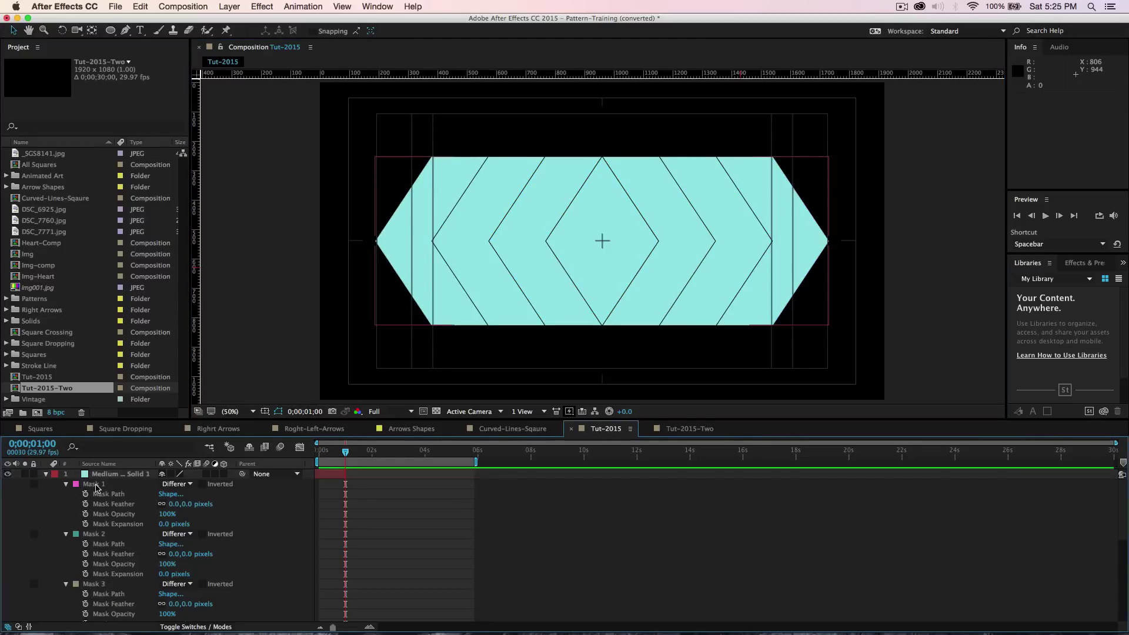
click(96, 486)
shift+click(96, 535)
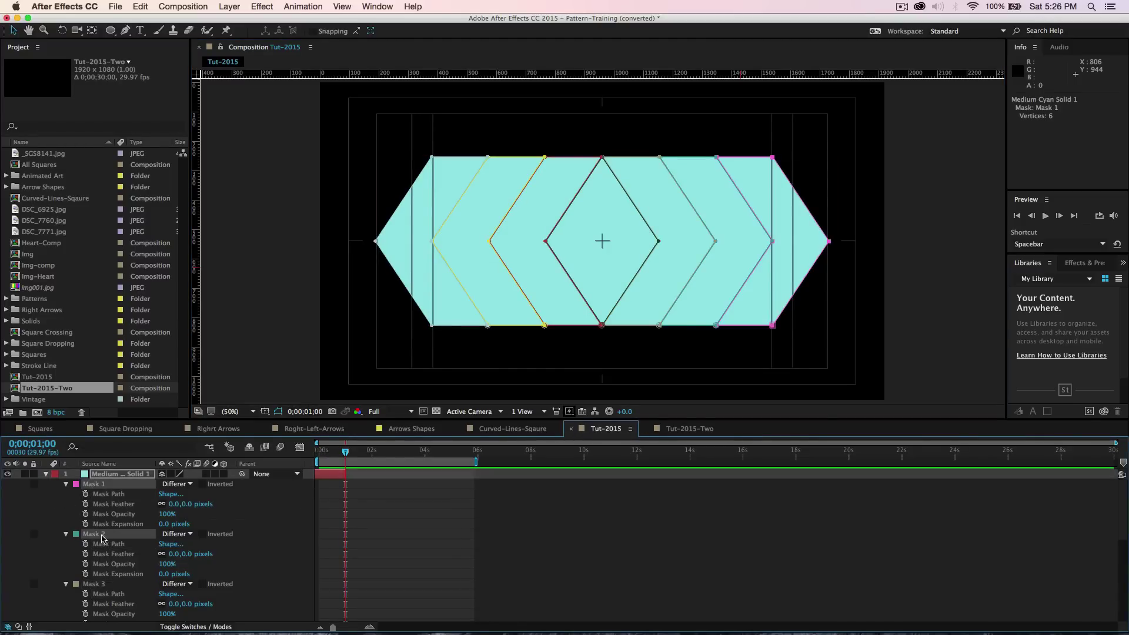
shift+click(106, 586)
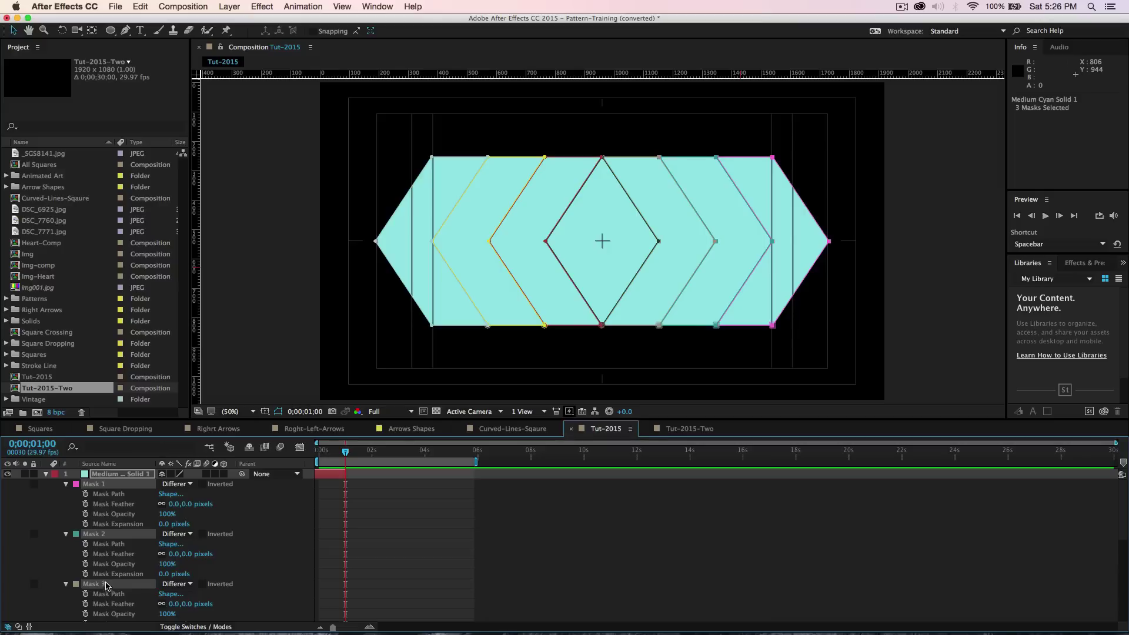
click(86, 546)
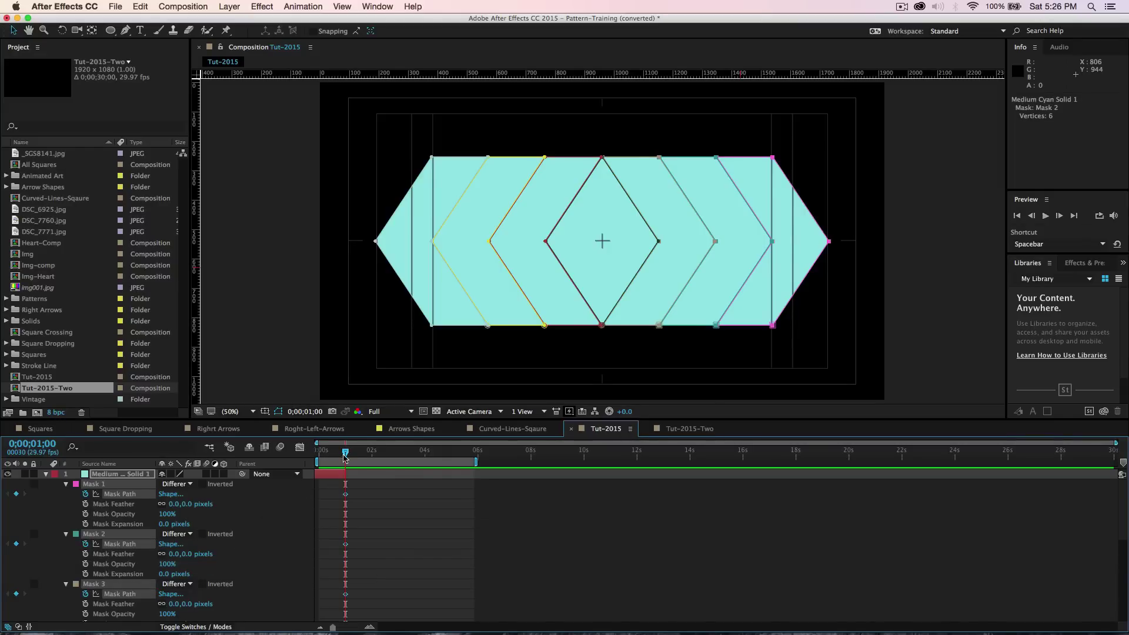
Step: At 0;00;00;00, shift the paths of Masks 1 to 3 horizontally by -1732 px, off the canvas's left side
drag(344, 453, 275, 463)
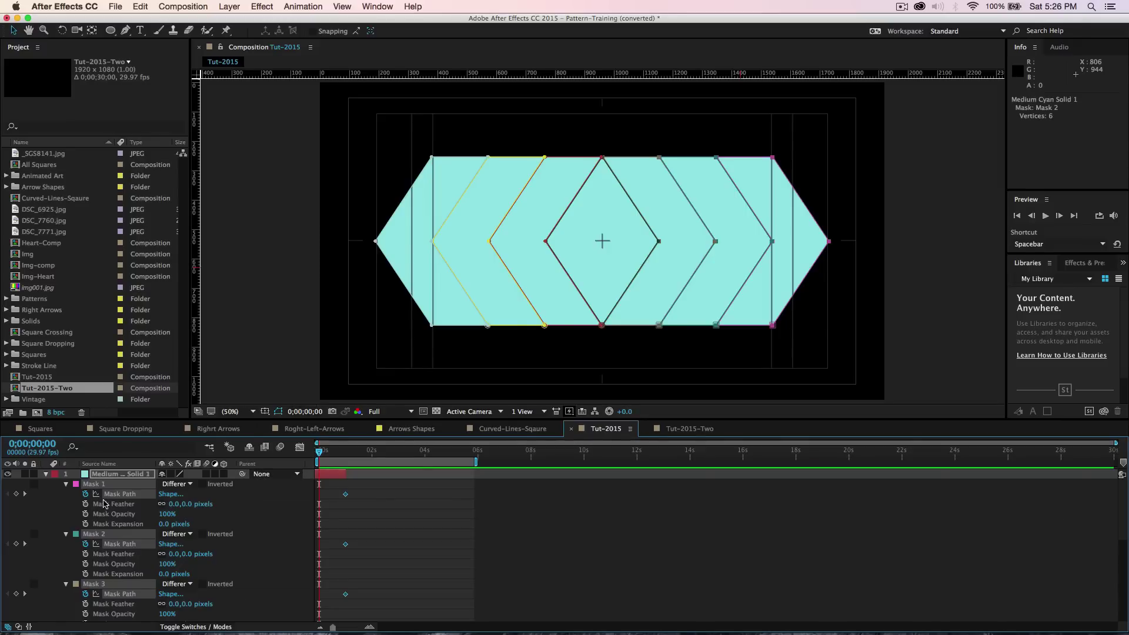
key(super+t)
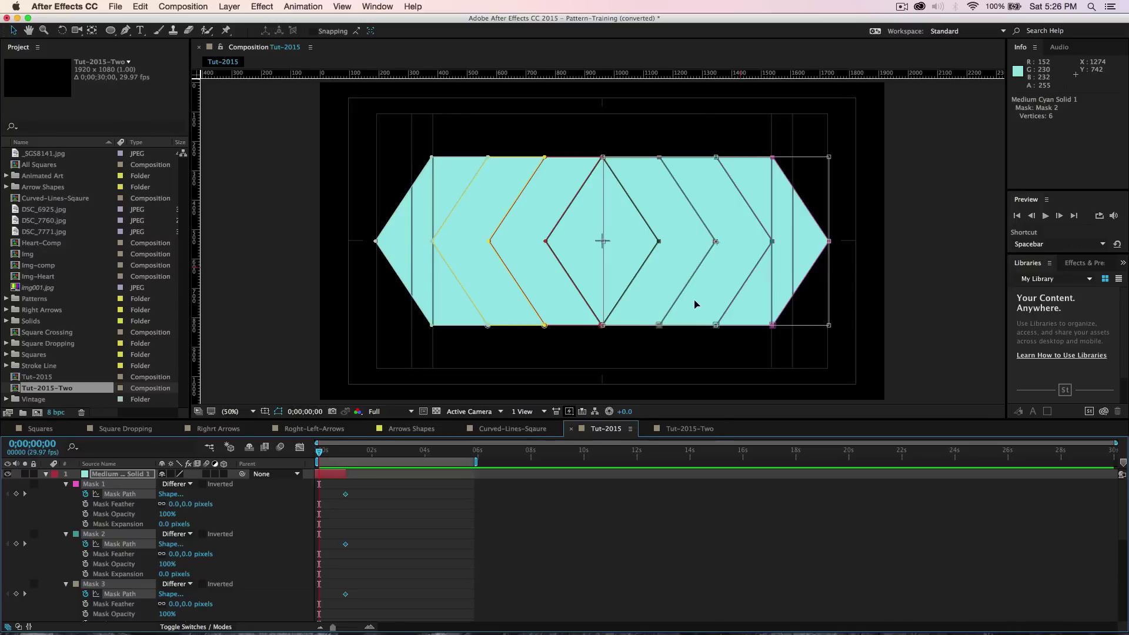
drag(686, 305, 186, 247)
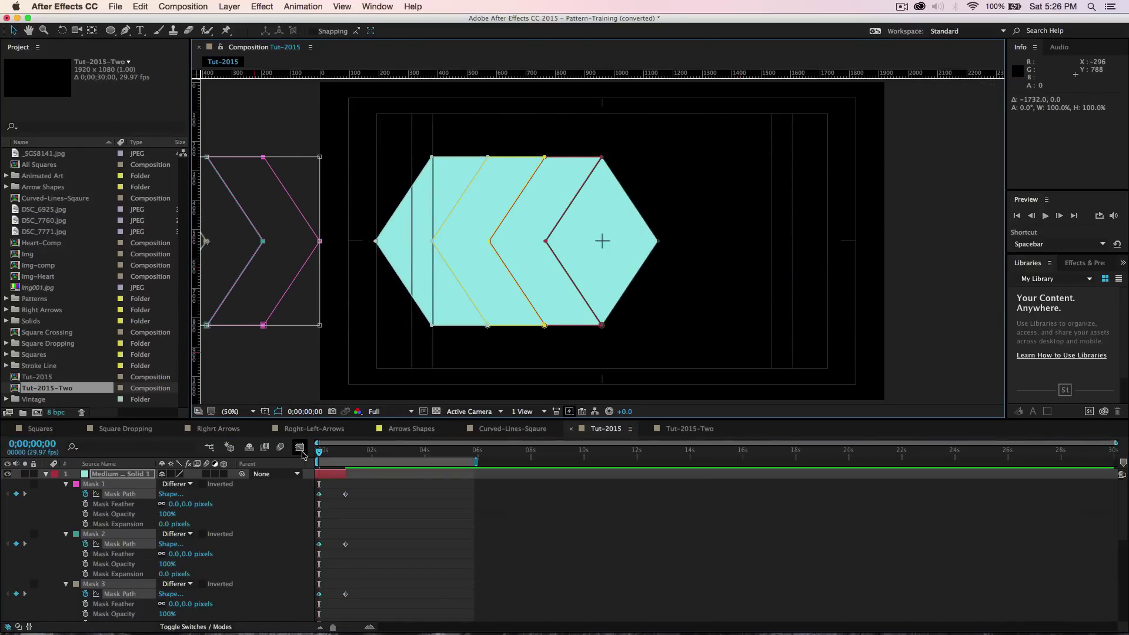
Step: Set Mask Path keyframes for Mask 5, Mask 6 and Mask 7 at 0;00;01;00
scroll(139, 529, down, 2)
scroll(141, 531, down, 4)
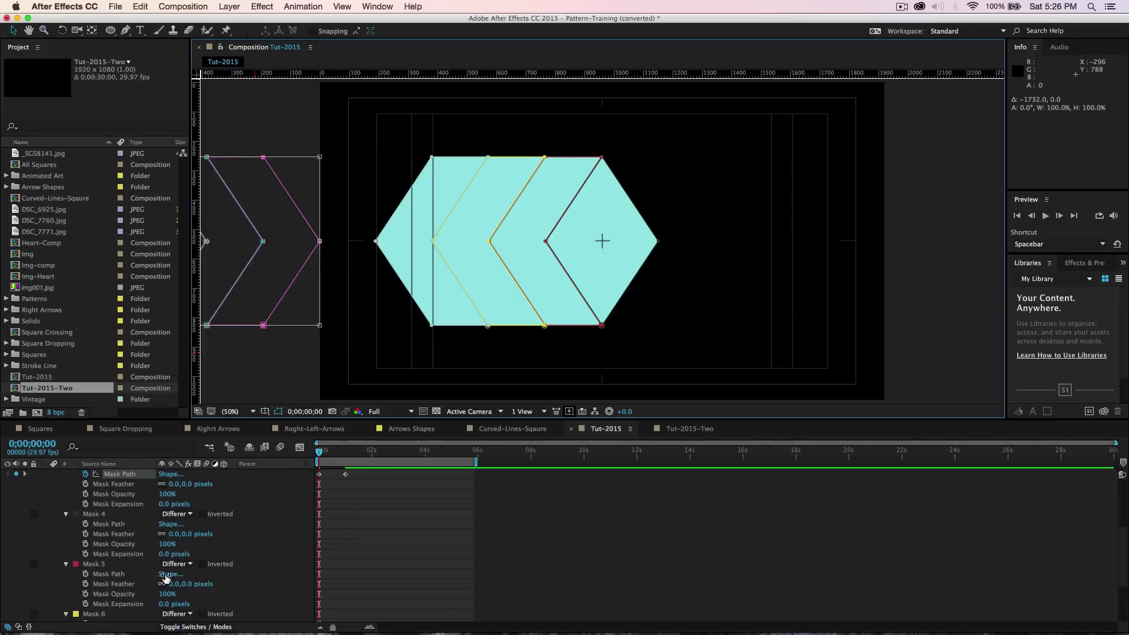
scroll(166, 580, down, 1)
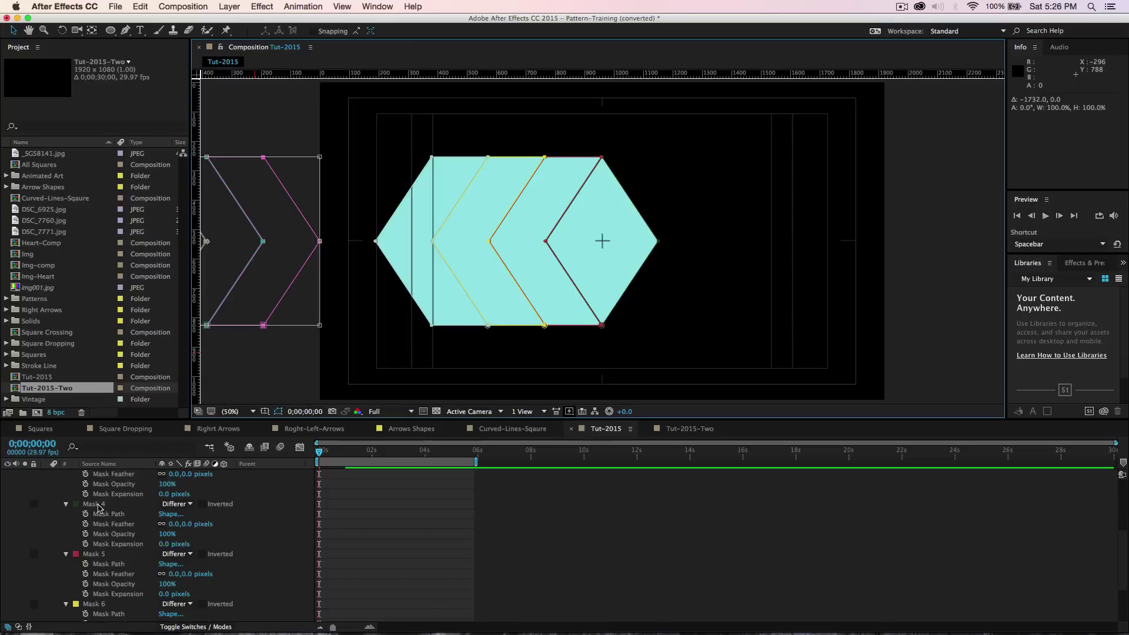
click(103, 556)
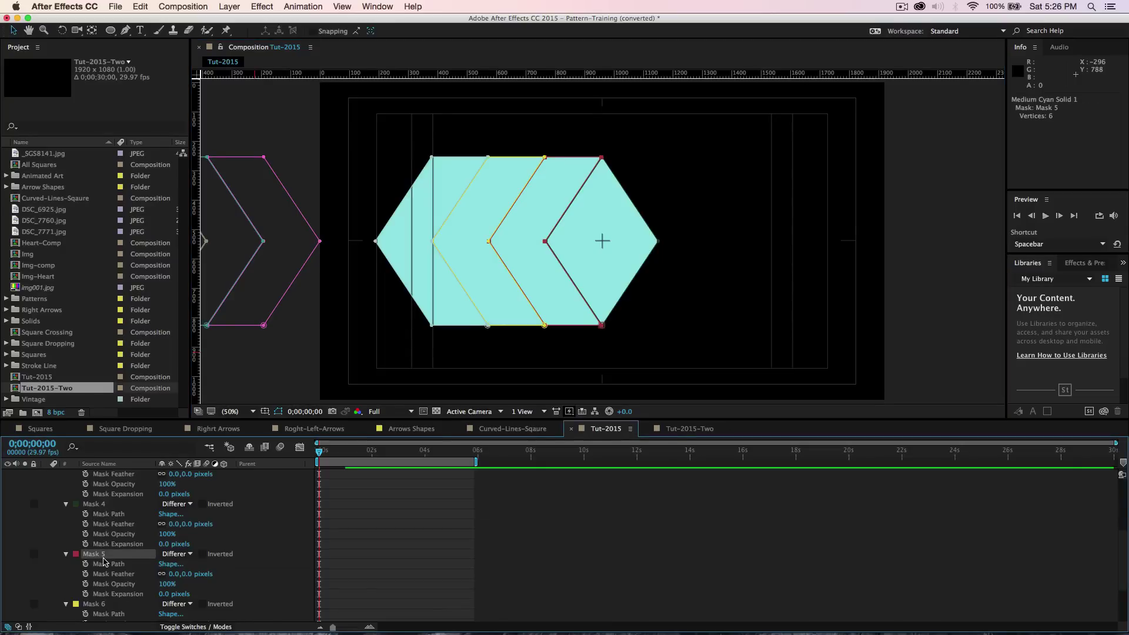
scroll(104, 596, down, 1)
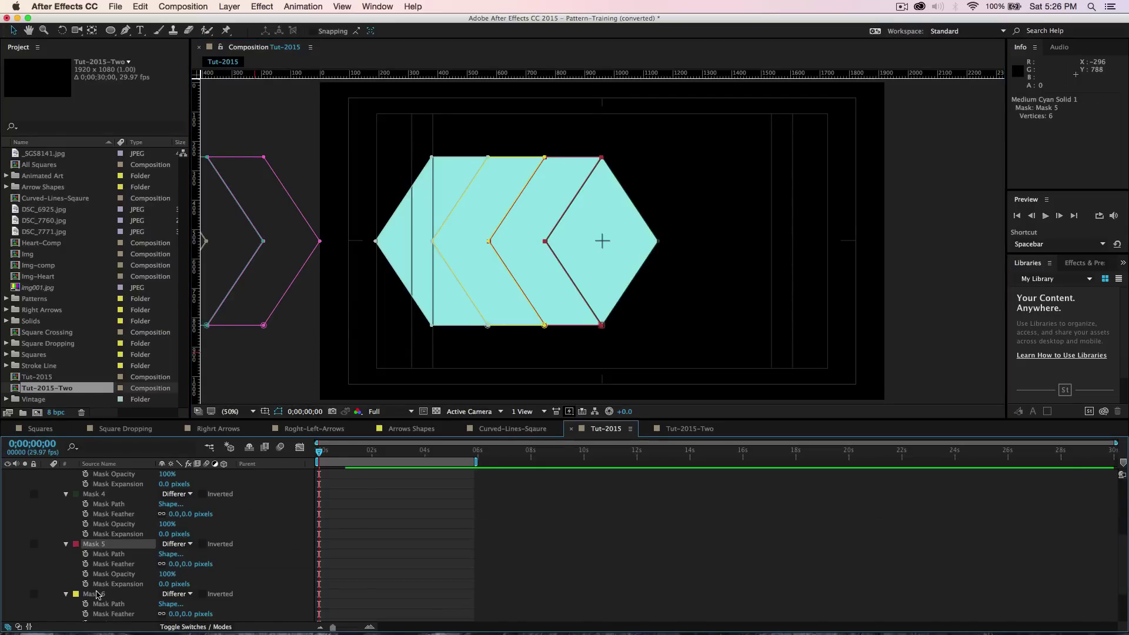
shift+click(97, 594)
scroll(100, 597, down, 4)
shift+click(104, 604)
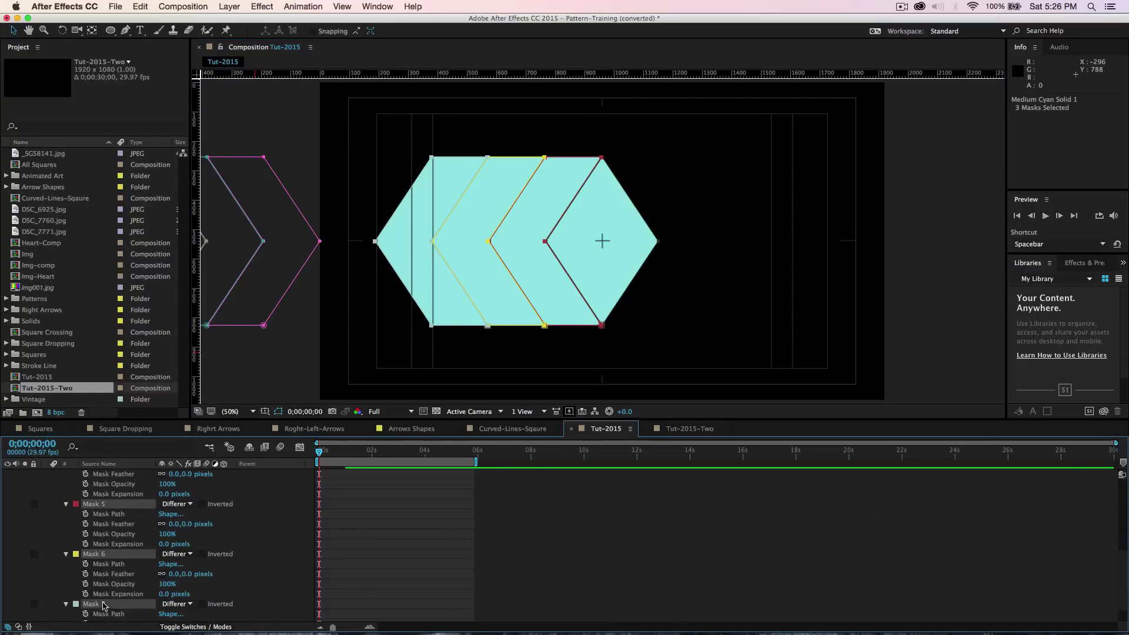
click(53, 442)
text(1)
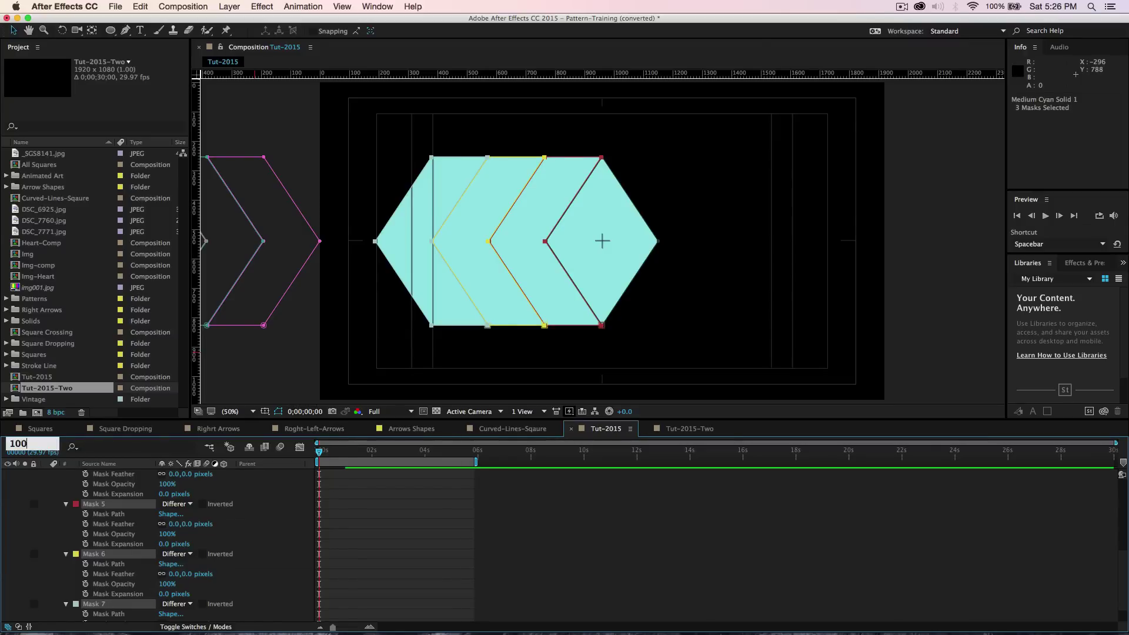
key(Return)
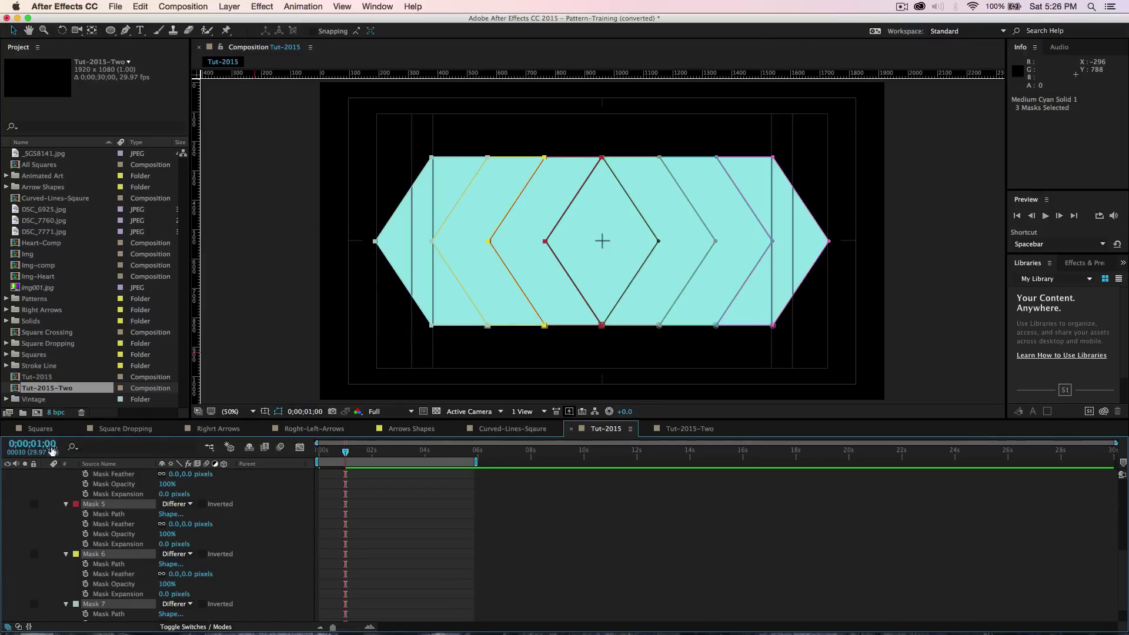
click(86, 564)
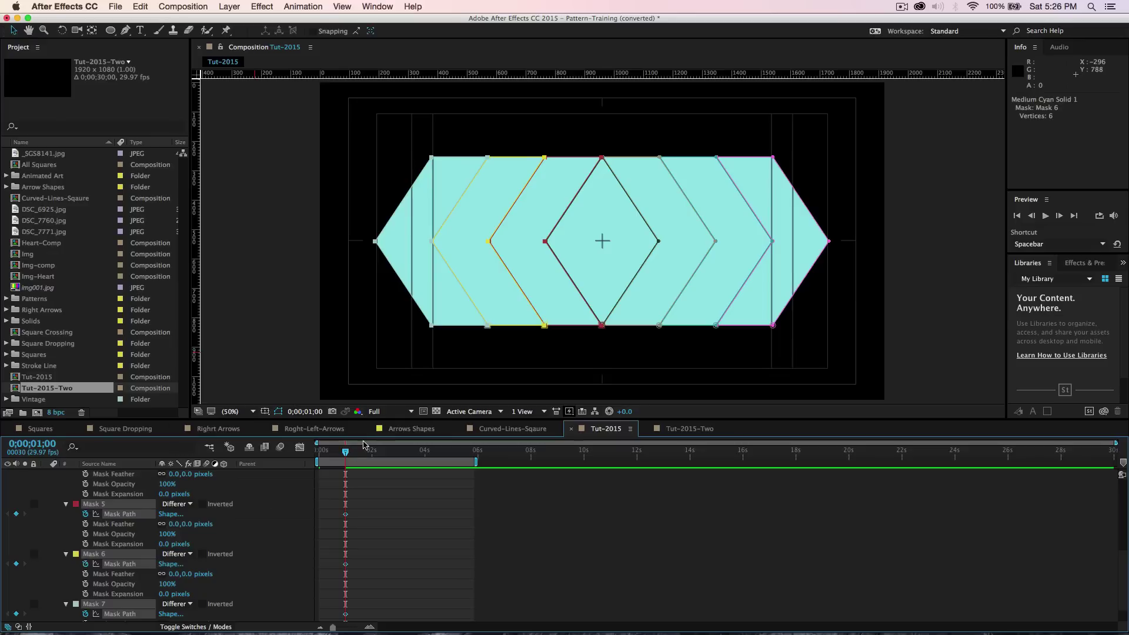
Step: At 0;00;00;00, shift the paths of Masks 5 to 7 horizontally by 1732 px, off the canvas's right side
drag(347, 451, 318, 451)
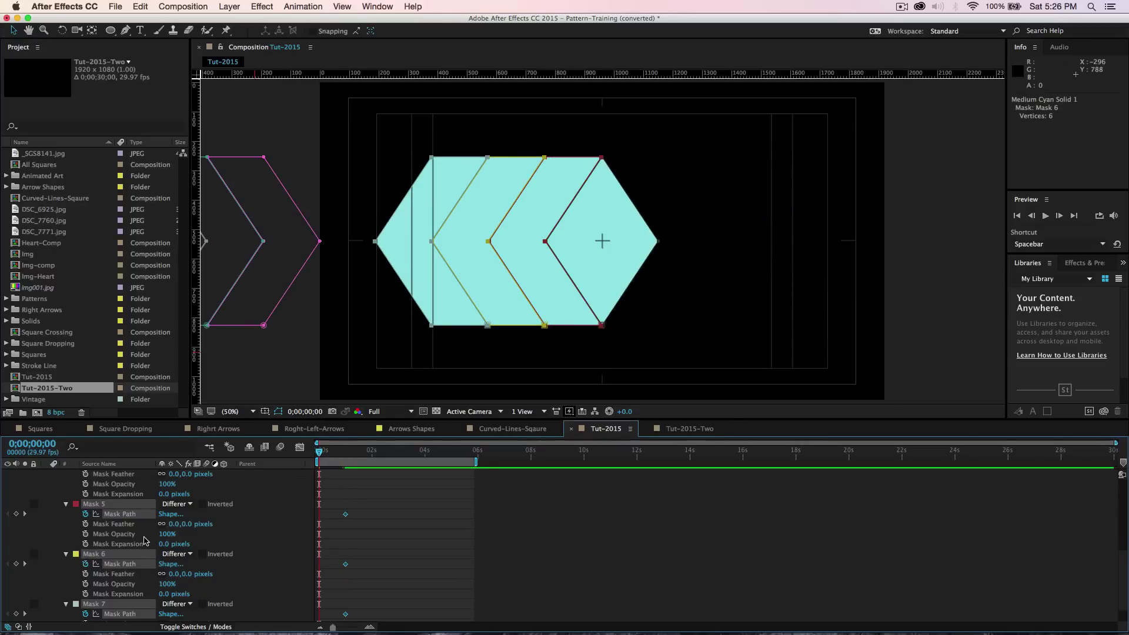
key(super+t)
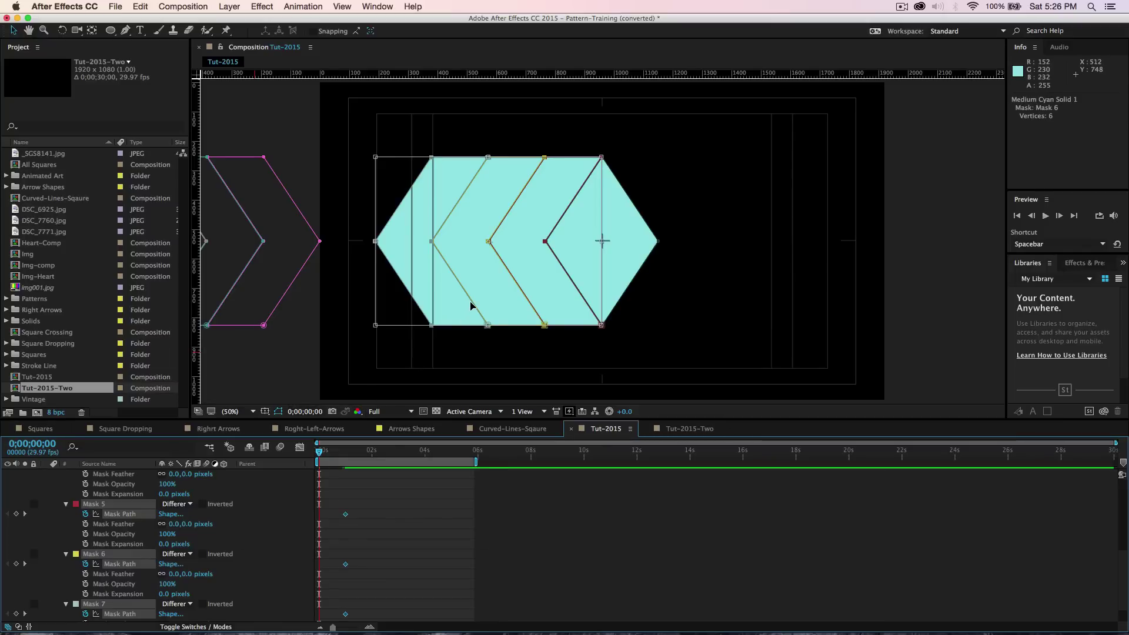
drag(470, 306, 980, 316)
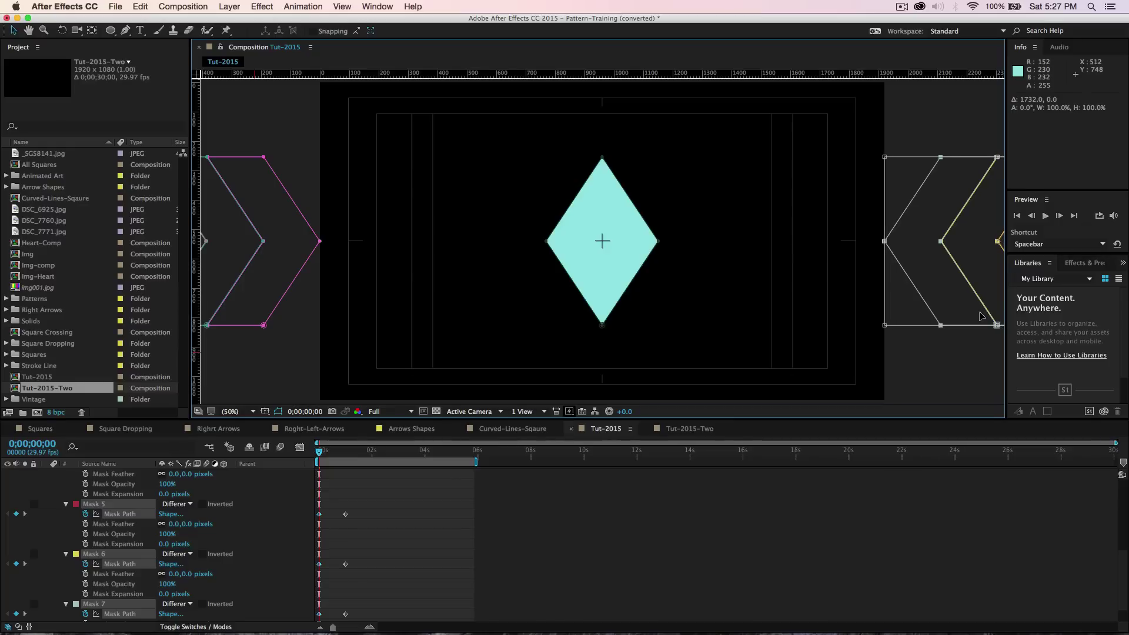
Step: Scrub the opening frames to check the arrows sliding in, and collapse the solid layer's mask properties
click(323, 453)
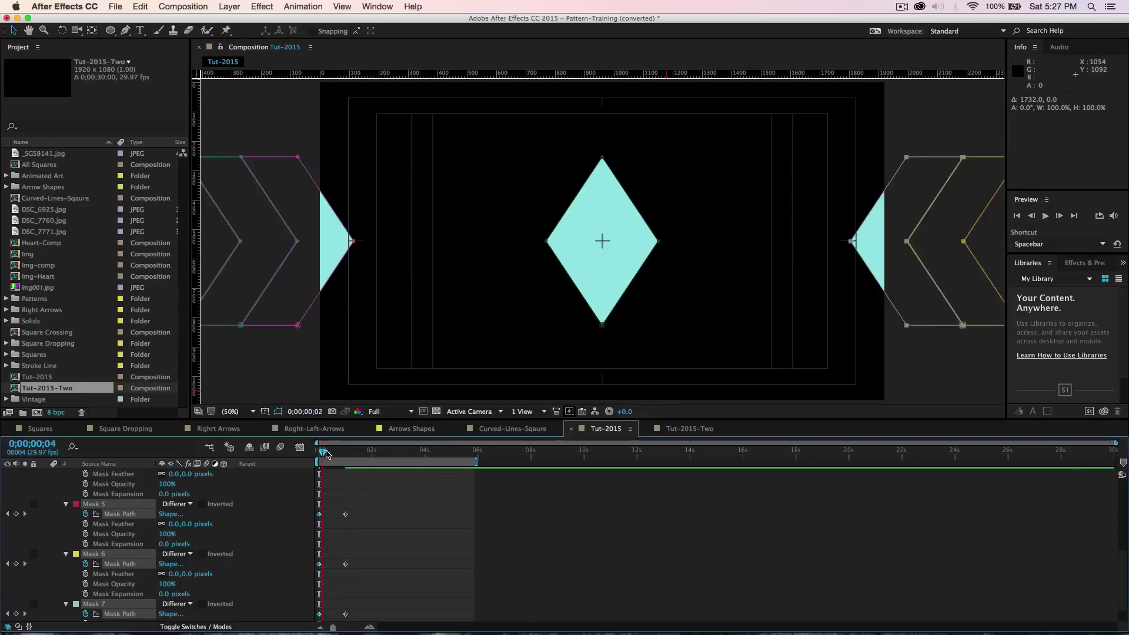
mouse_move(324, 453)
mouse_down()
mouse_move(337, 458)
mouse_move(319, 456)
mouse_up()
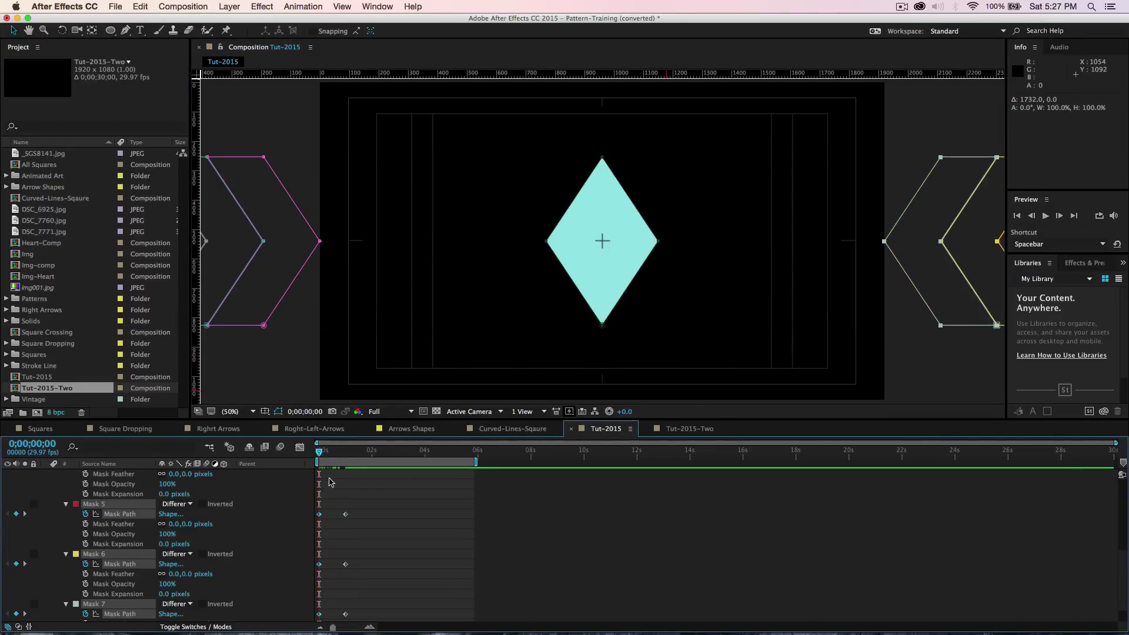
scroll(81, 483, up, 5)
scroll(82, 483, up, 2)
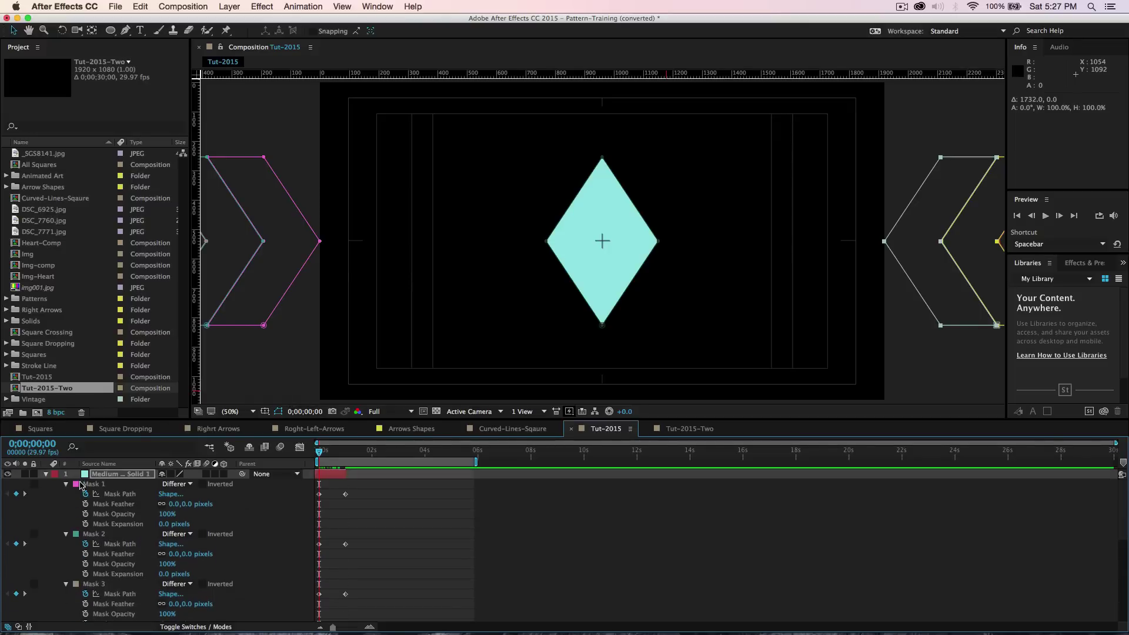
click(46, 474)
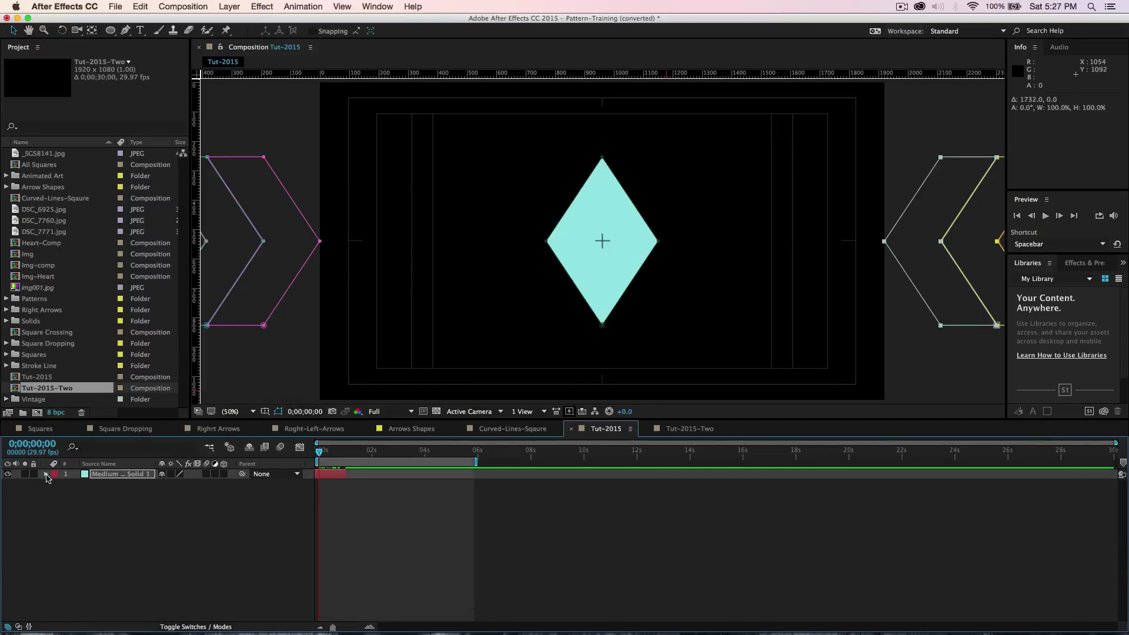
Step: Reveal only the solid's Mask Path properties and apply Easy Ease to all keyframes of Masks 1, 2, 3, 5, 6 and 7
click(128, 475)
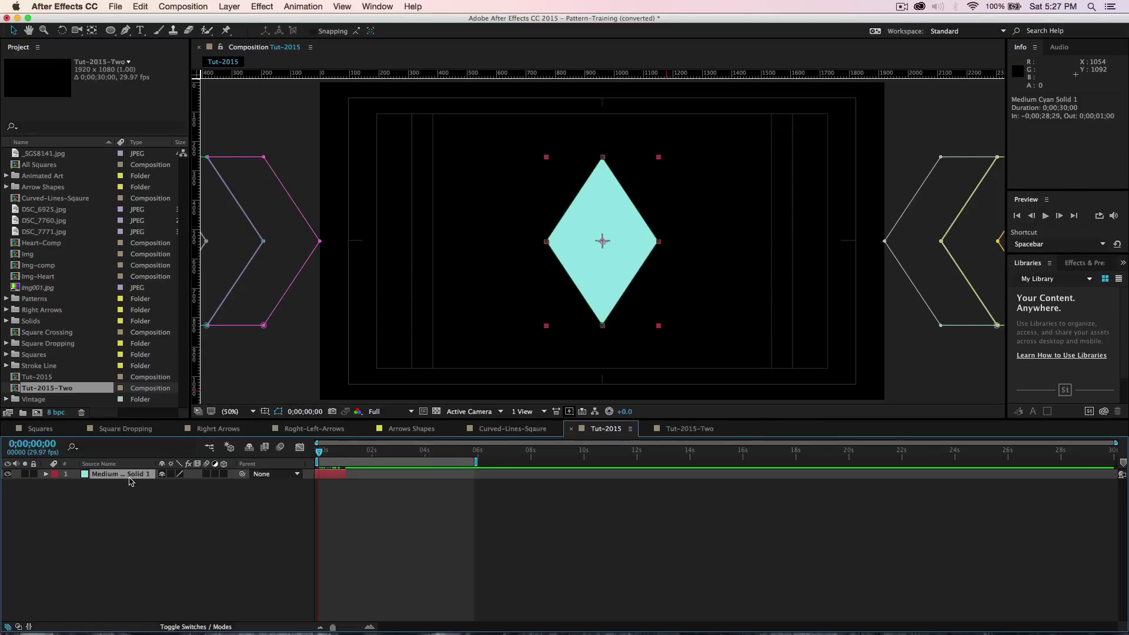
key(m)
drag(370, 597, 299, 487)
right_click(347, 497)
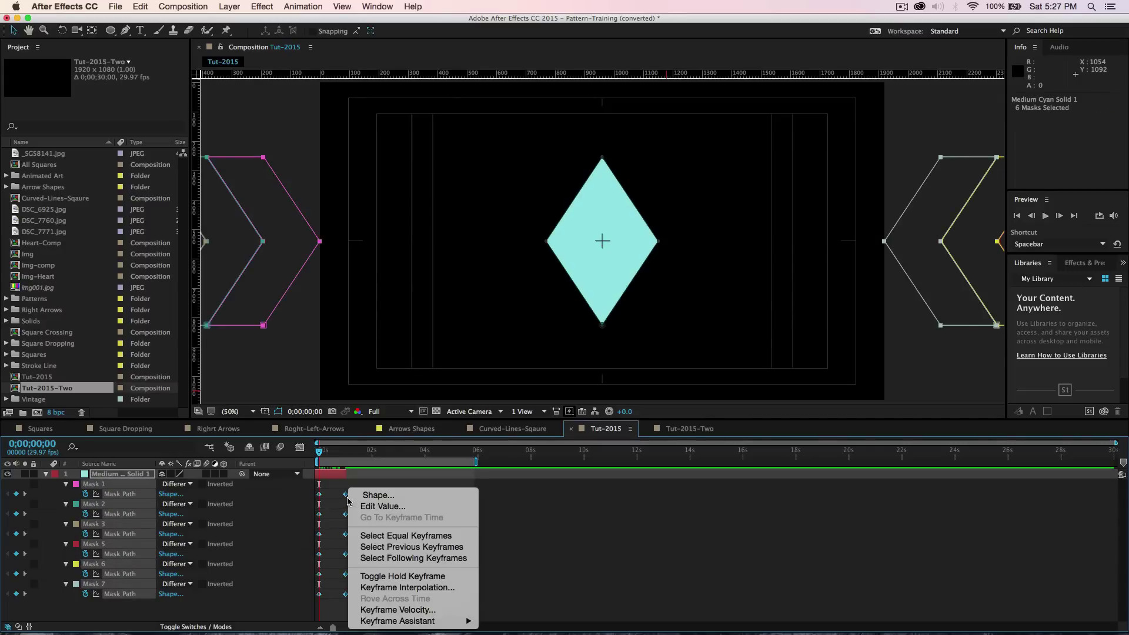
mouse_move(424, 625)
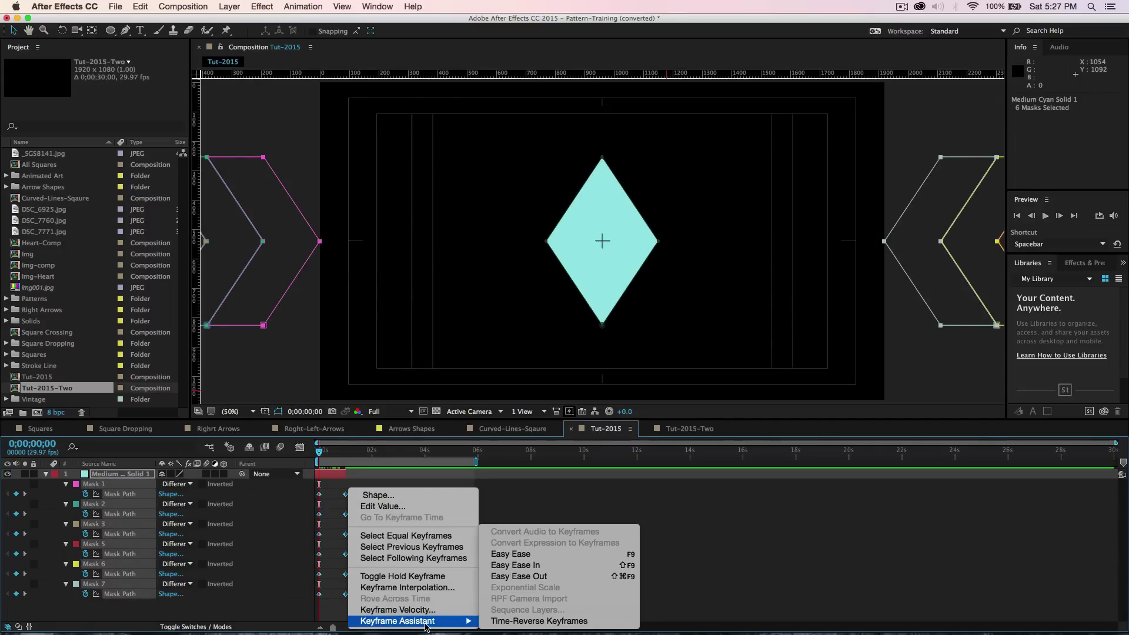
click(510, 554)
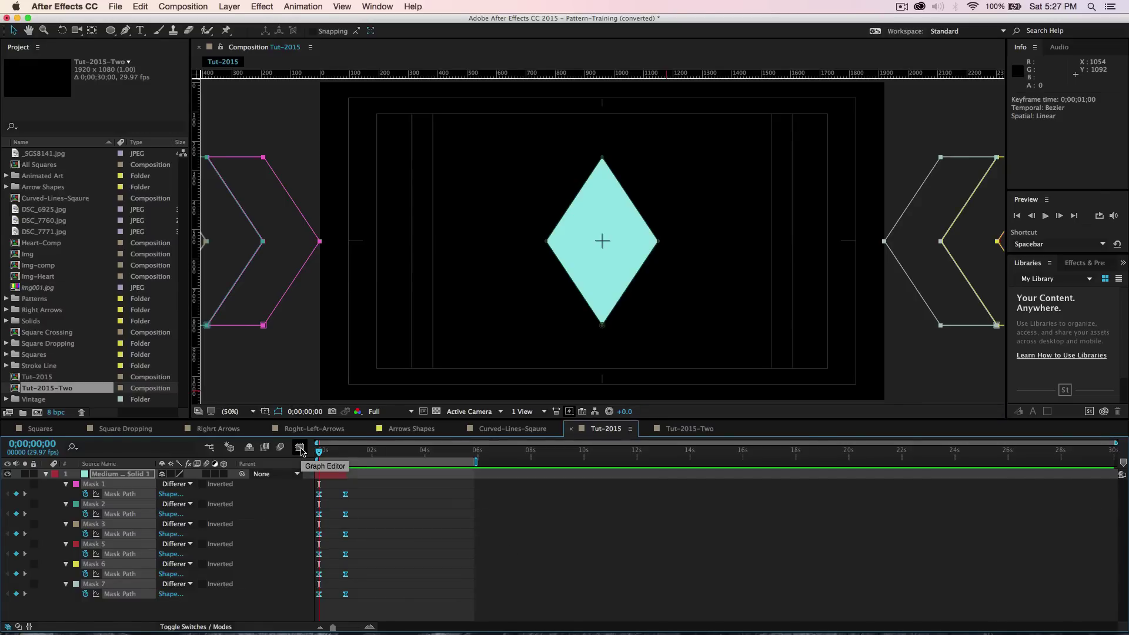
Step: In the Graph Editor, reshape the Mask Path speed curves to peak near the start and ease out long toward the last keyframes
click(300, 448)
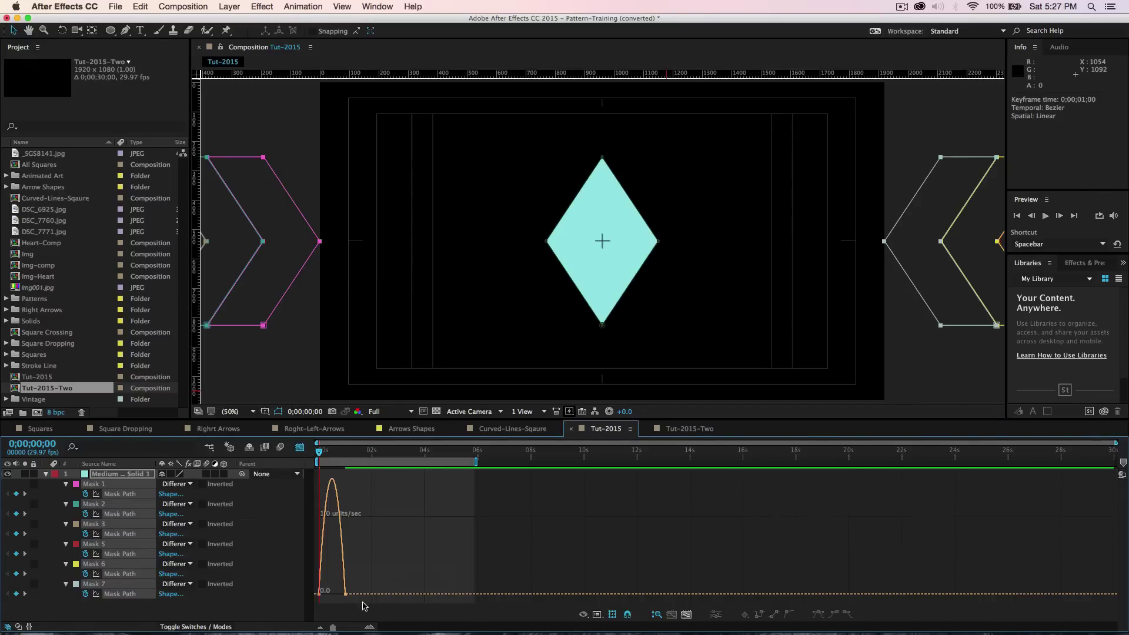
click(591, 616)
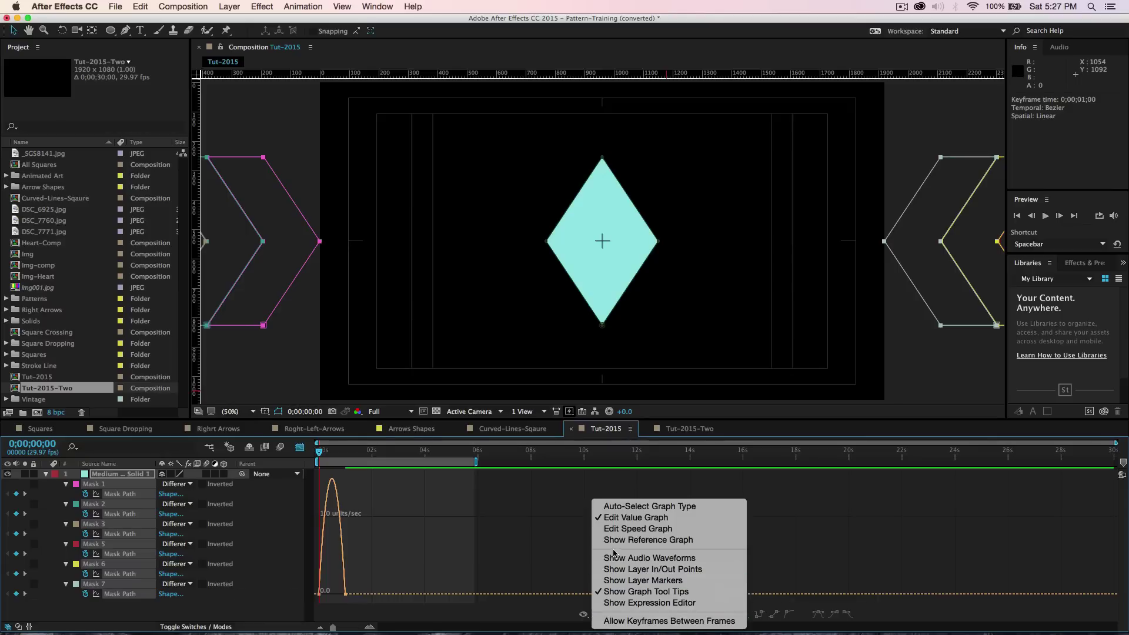
click(356, 603)
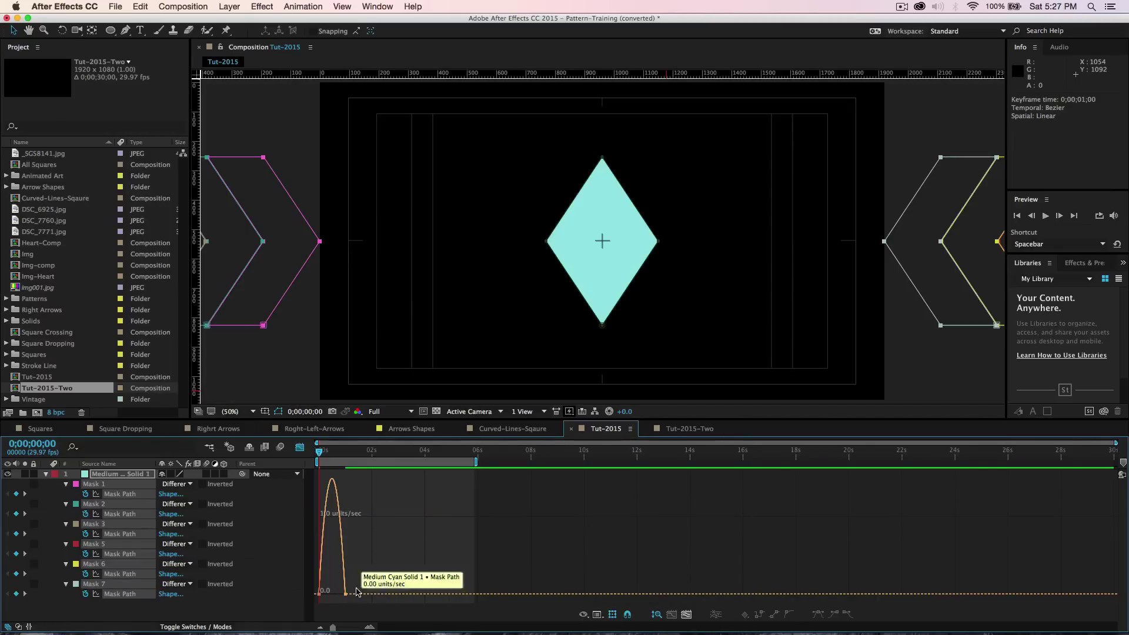
drag(352, 602, 316, 477)
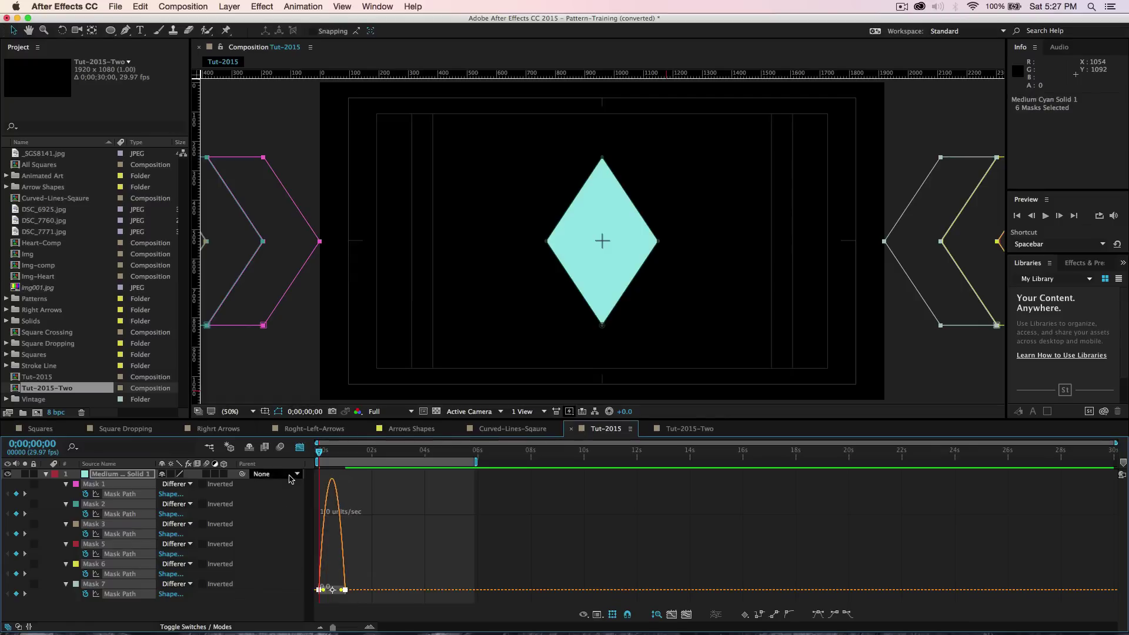
drag(343, 591, 317, 591)
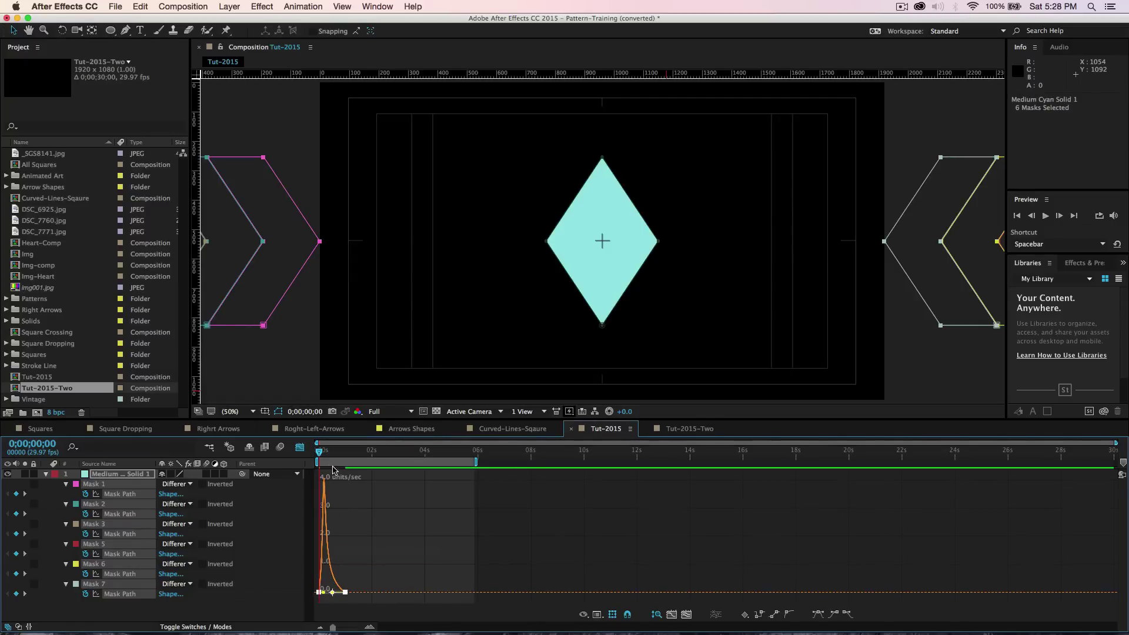
click(299, 447)
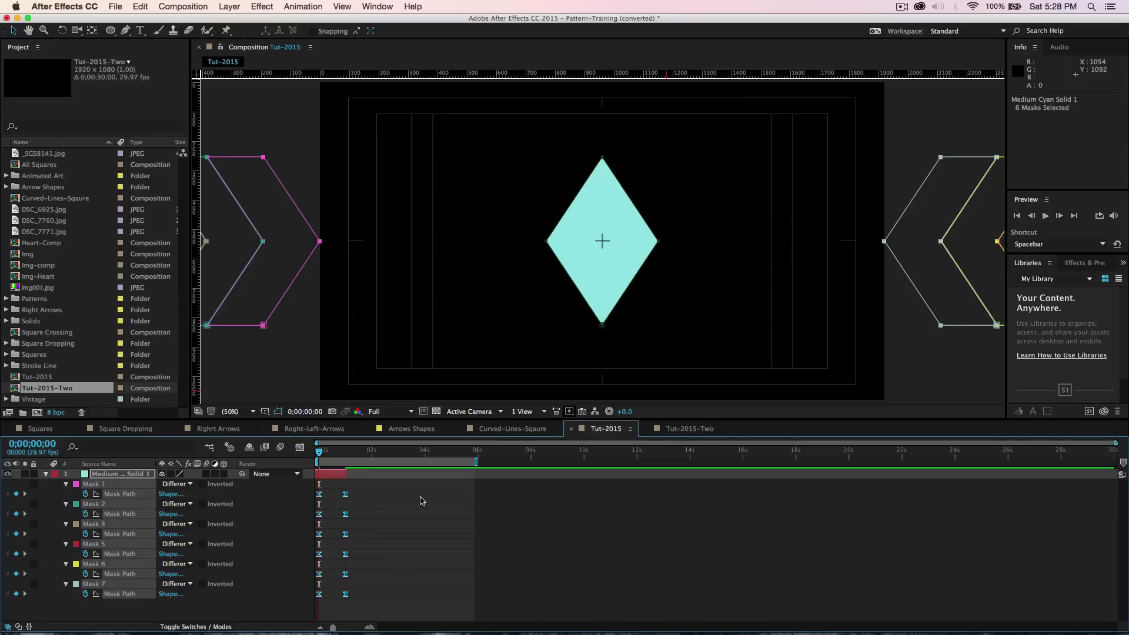
Step: Shorten the work area to end just past the two-second mark and preview the arrow animation
key(space)
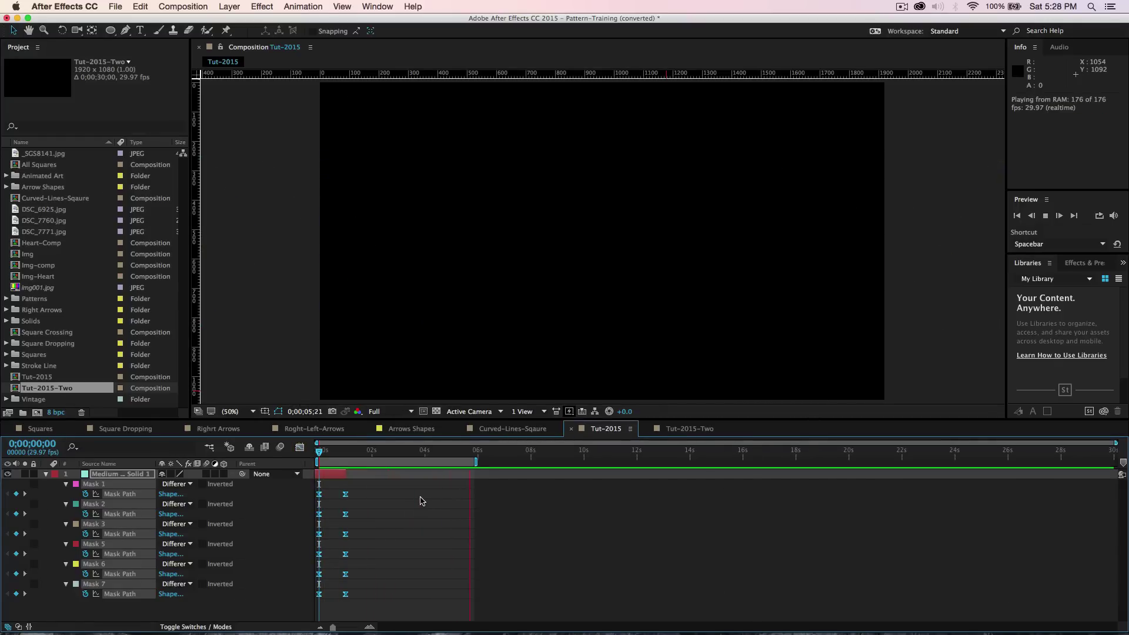
key(space)
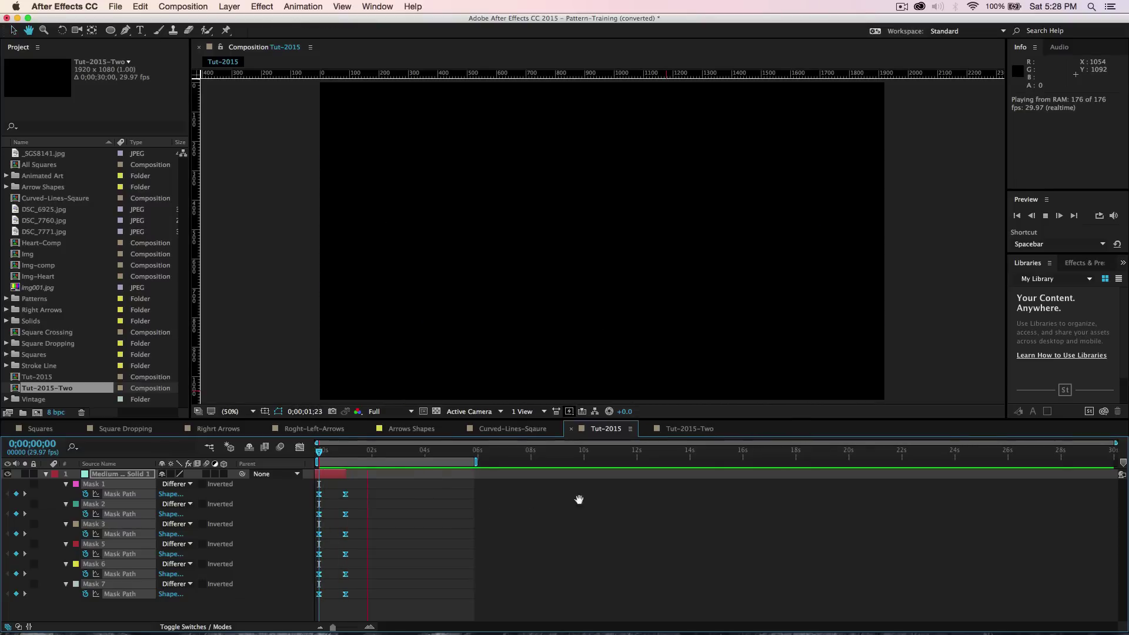
drag(474, 462, 397, 465)
key(space)
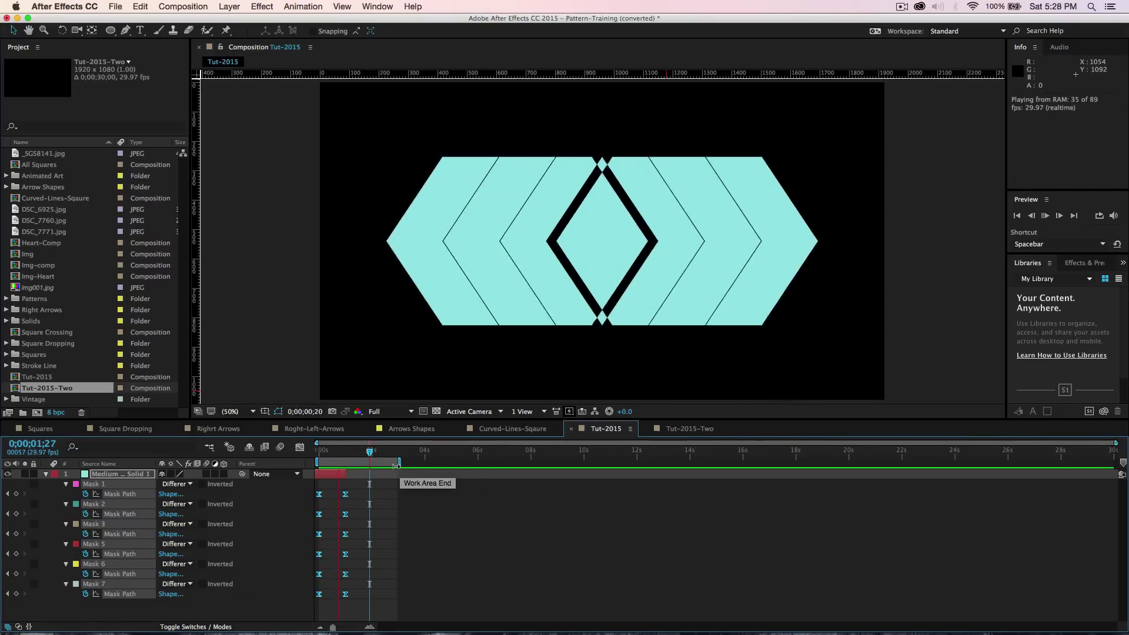
drag(401, 463, 377, 463)
key(space)
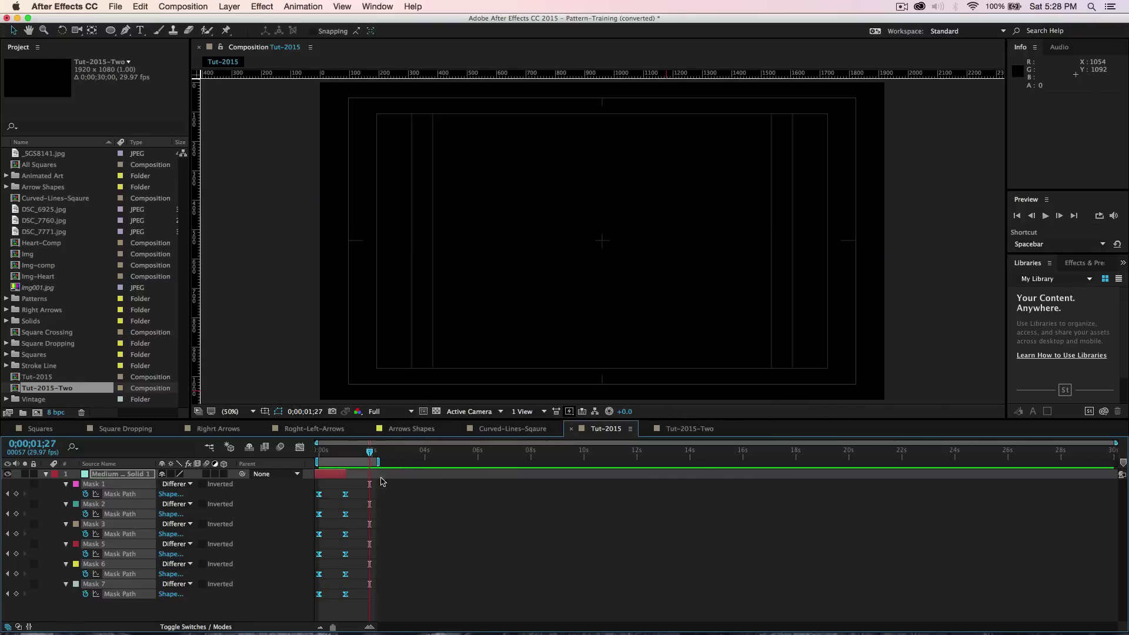
Step: Extend the solid layer's out point to the end of the composition at 0;00;29;29 and preview the animation
drag(336, 629, 350, 630)
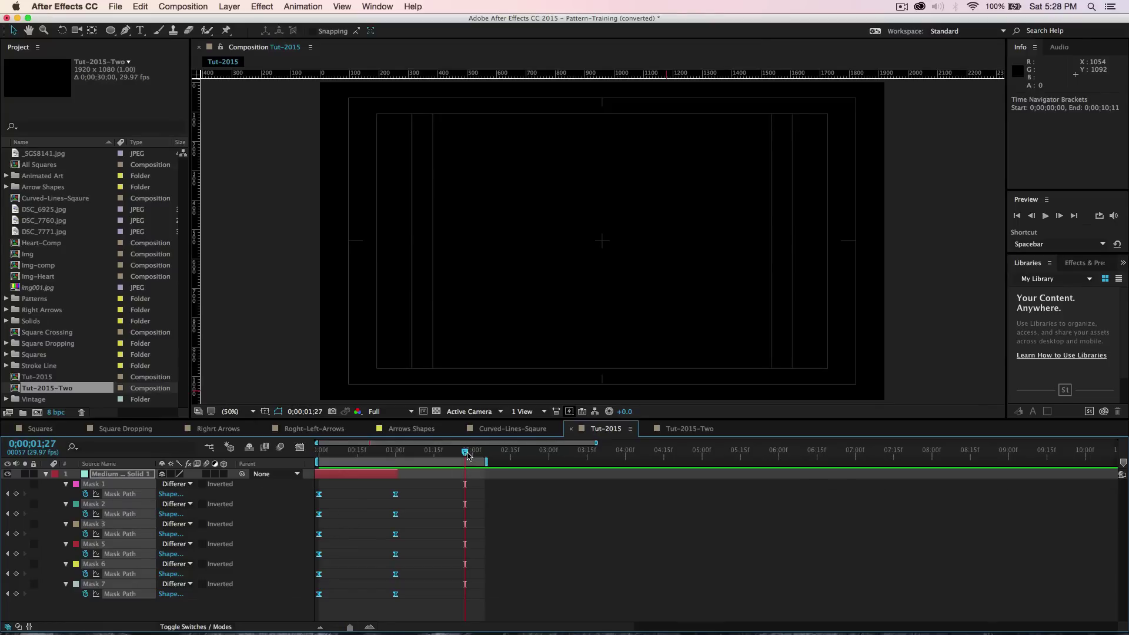
click(365, 478)
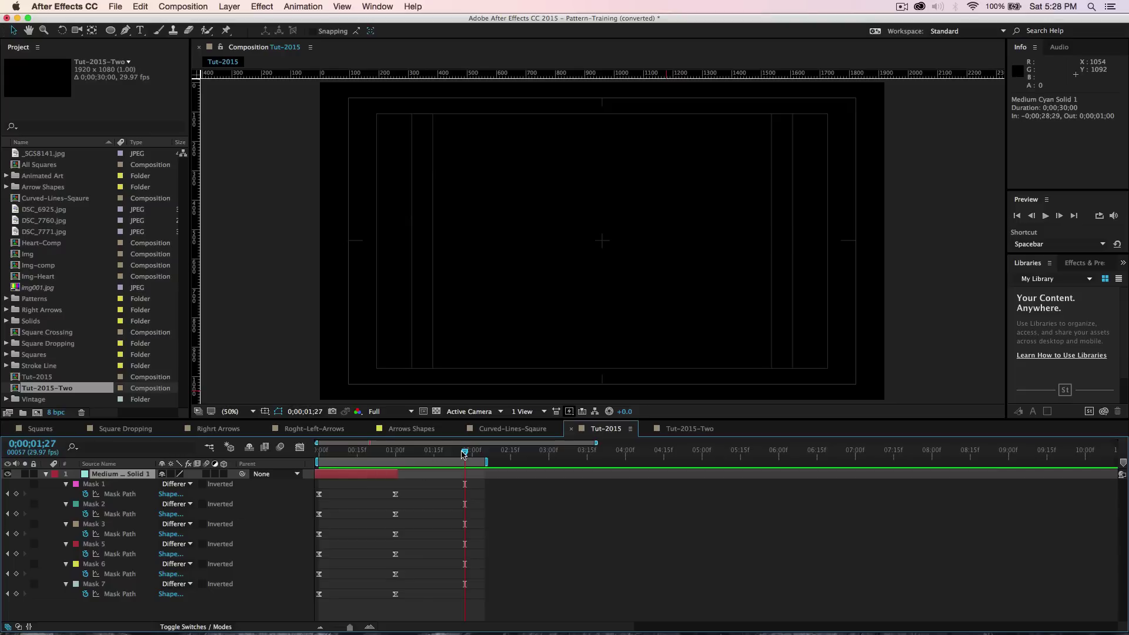
drag(463, 455, 596, 541)
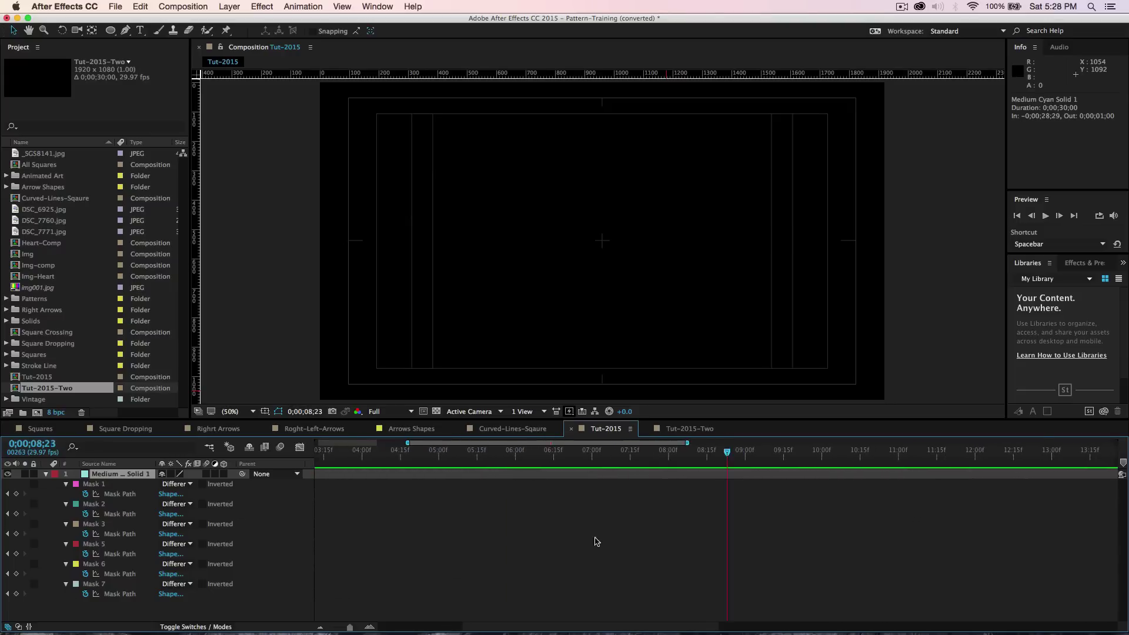
drag(351, 628, 293, 629)
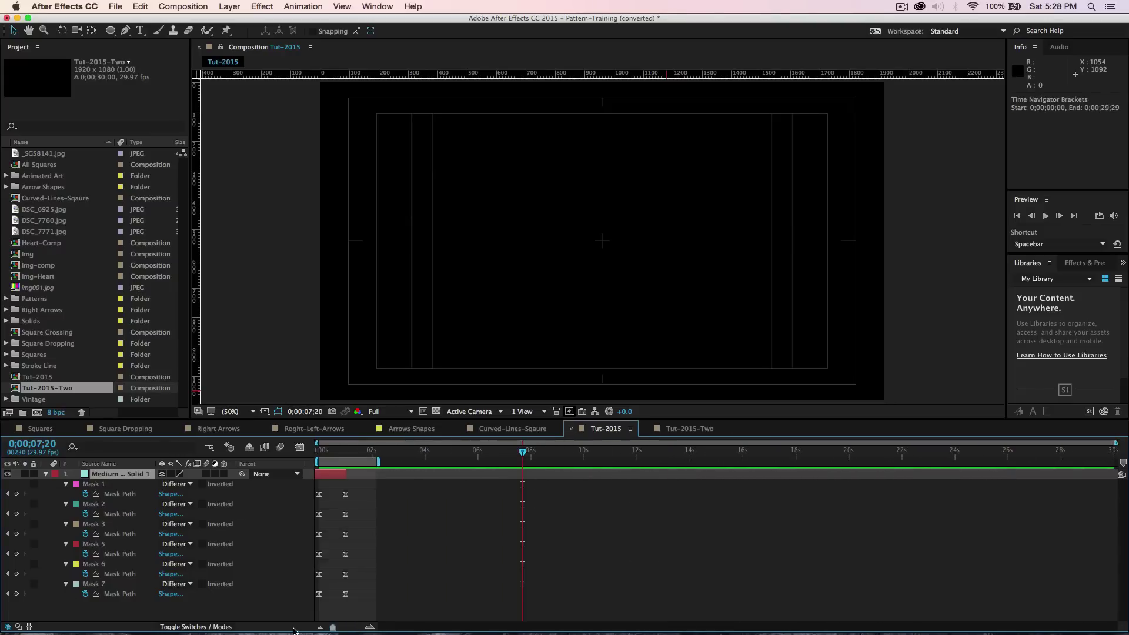
drag(523, 452, 592, 452)
key(End)
key(alt+bracketright)
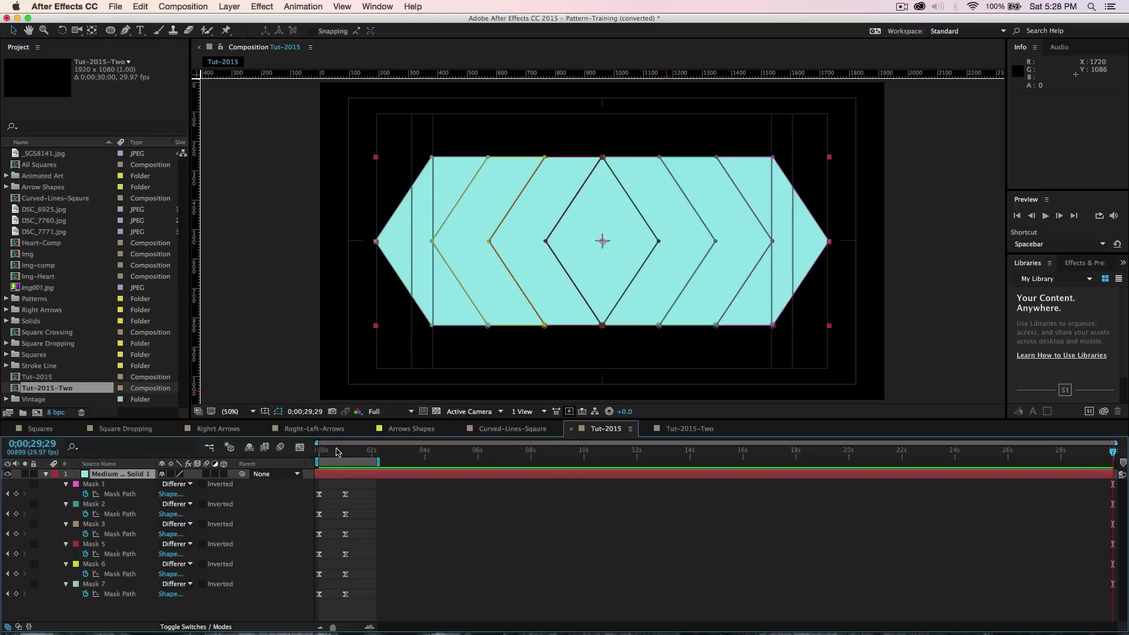
key(space)
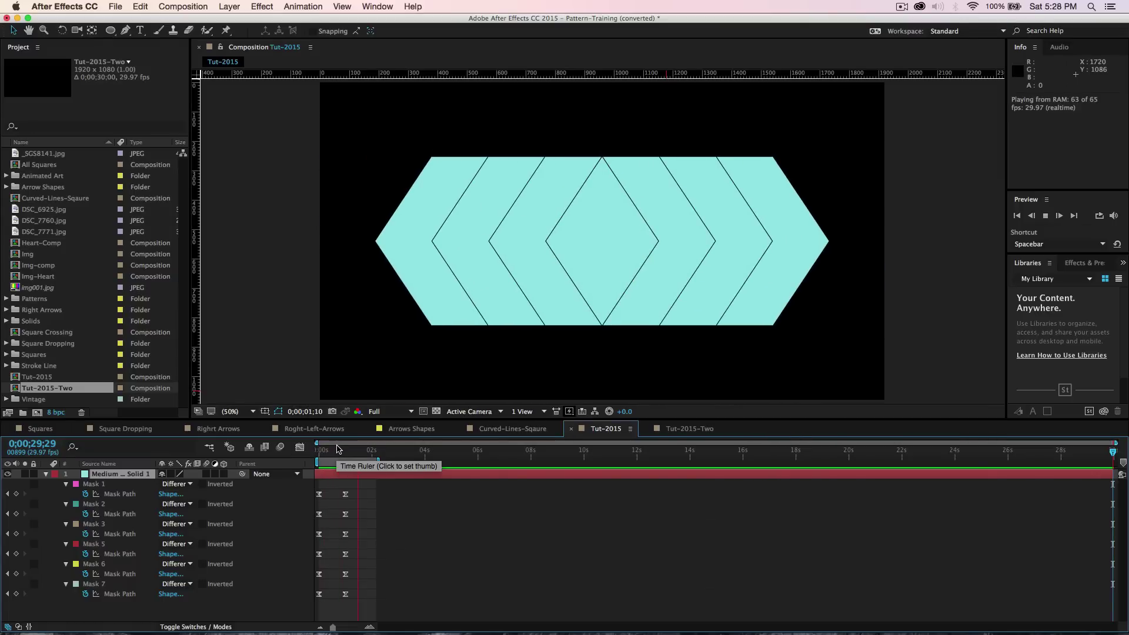
key(space)
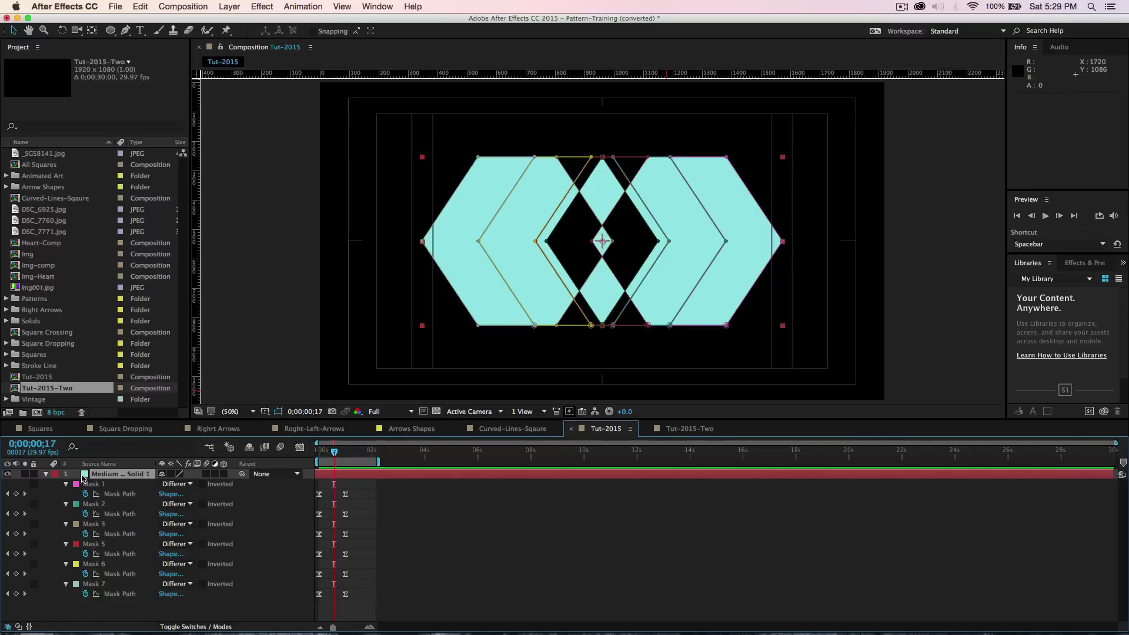
Step: Shift both Mask Path keyframes of Mask 2 so that they start at 0;00;00;05
click(39, 444)
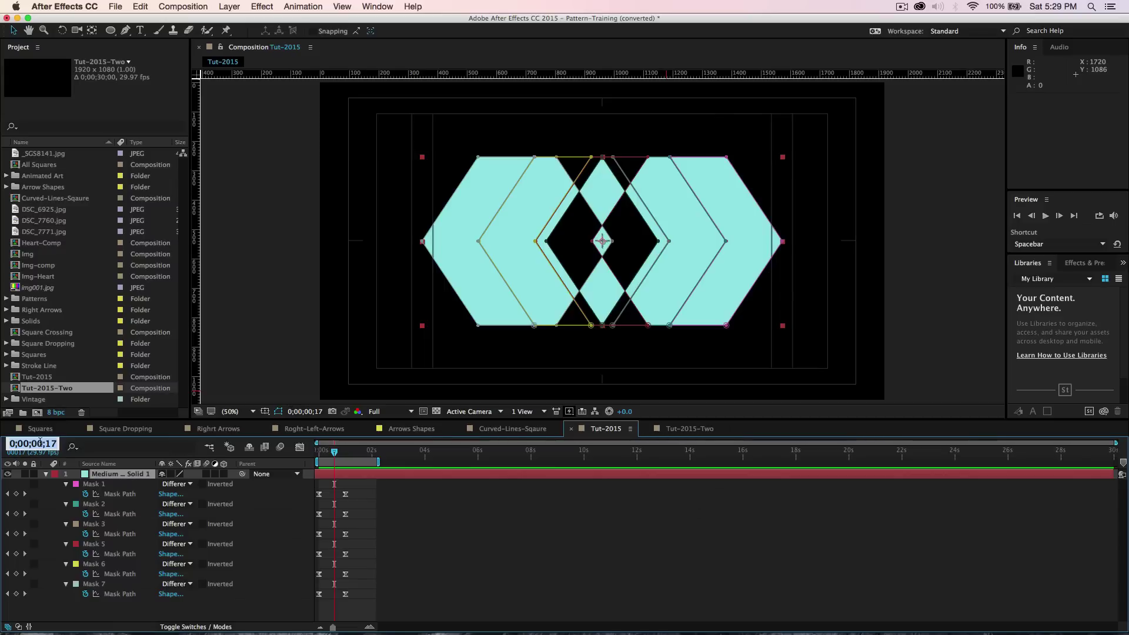
text(05)
key(Return)
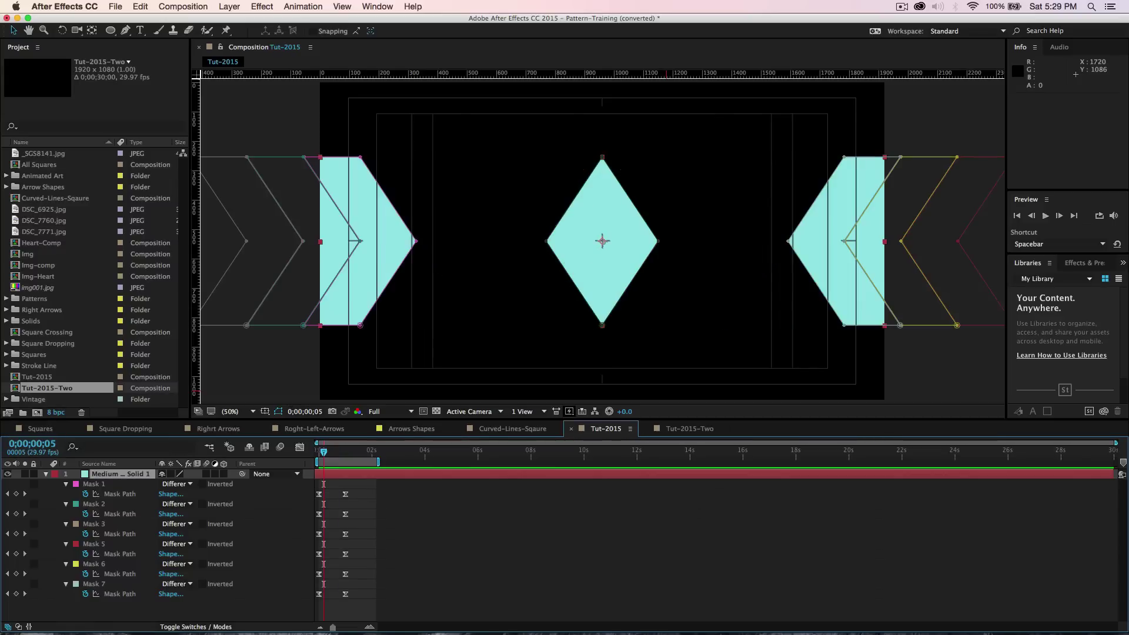
drag(356, 517, 317, 514)
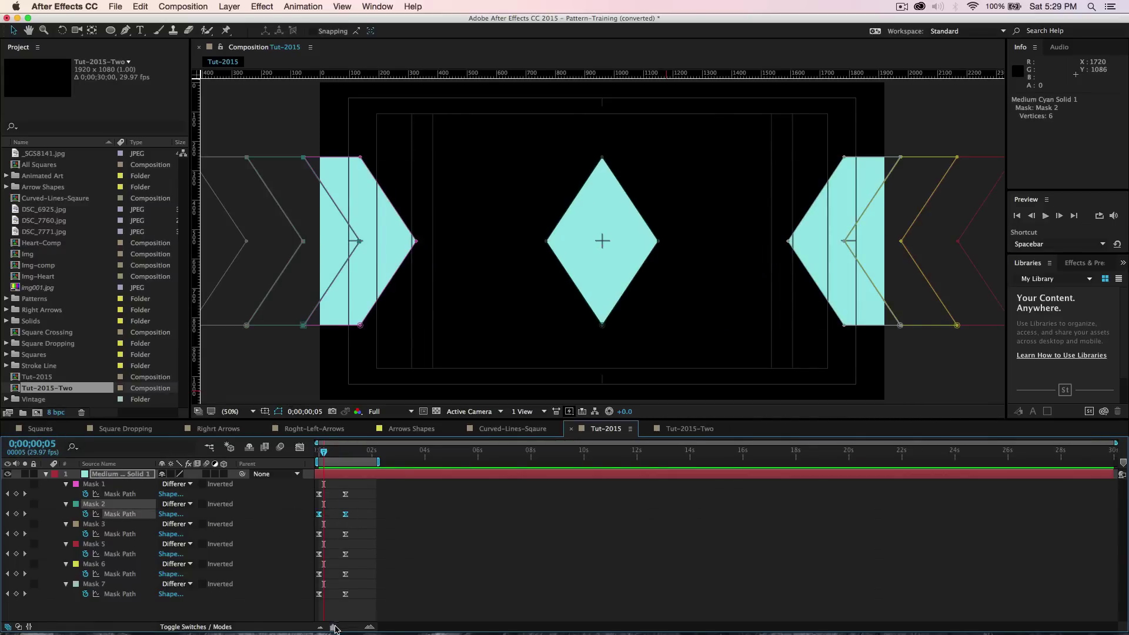
drag(334, 627, 351, 627)
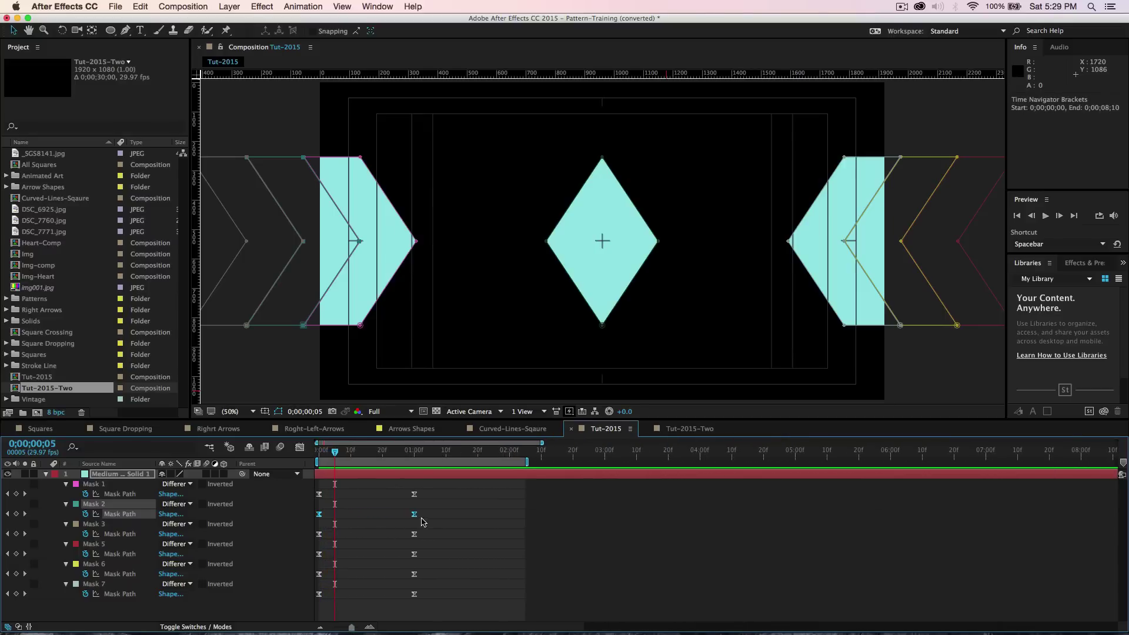
drag(321, 517, 337, 517)
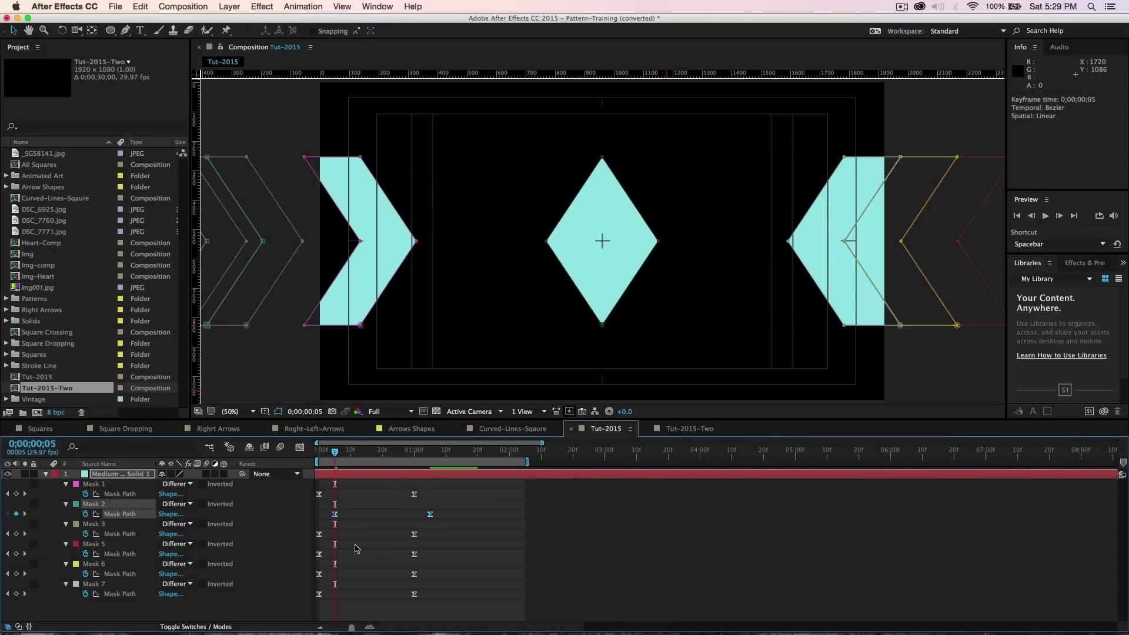
Step: Shift the Mask Path keyframe pairs of Mask 3 and Mask 5 so that they start at 0;00;00;10
click(44, 446)
text(10)
key(Return)
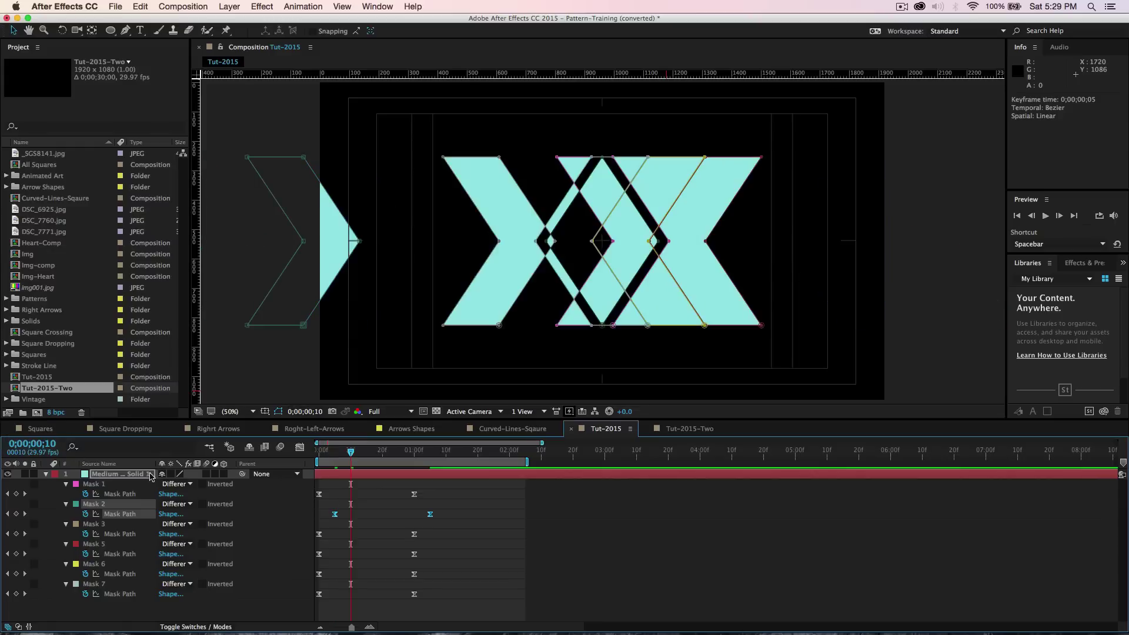
drag(433, 533, 353, 536)
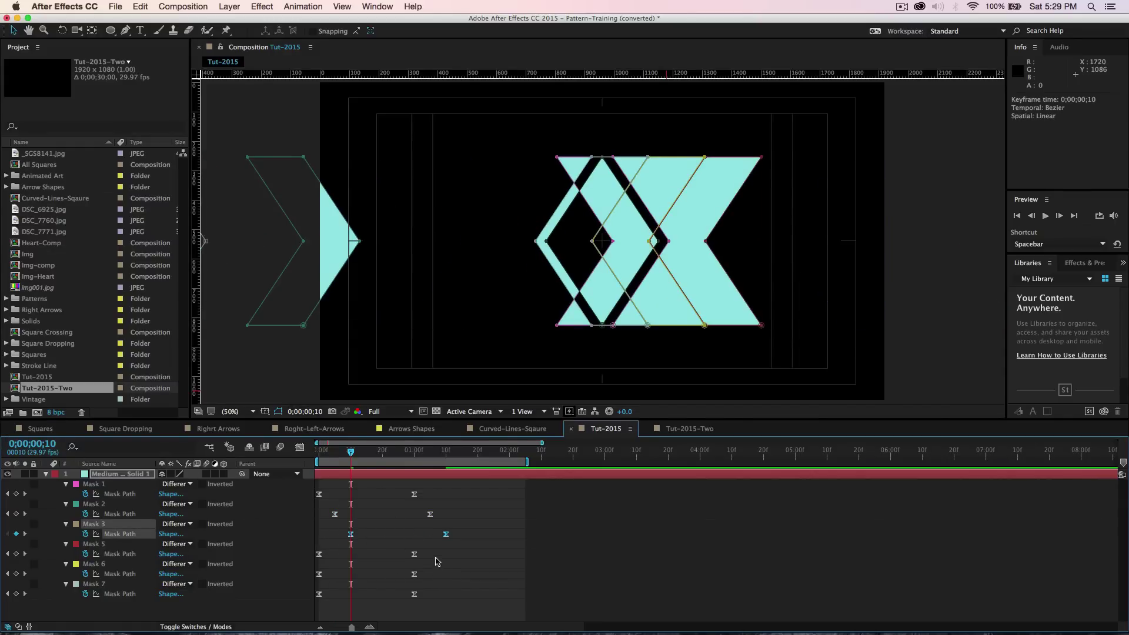
drag(437, 558, 354, 555)
Step: Shift Mask 6's Mask Path keyframes to start at 0;00;00;05 and preview the staggered arrows
click(335, 454)
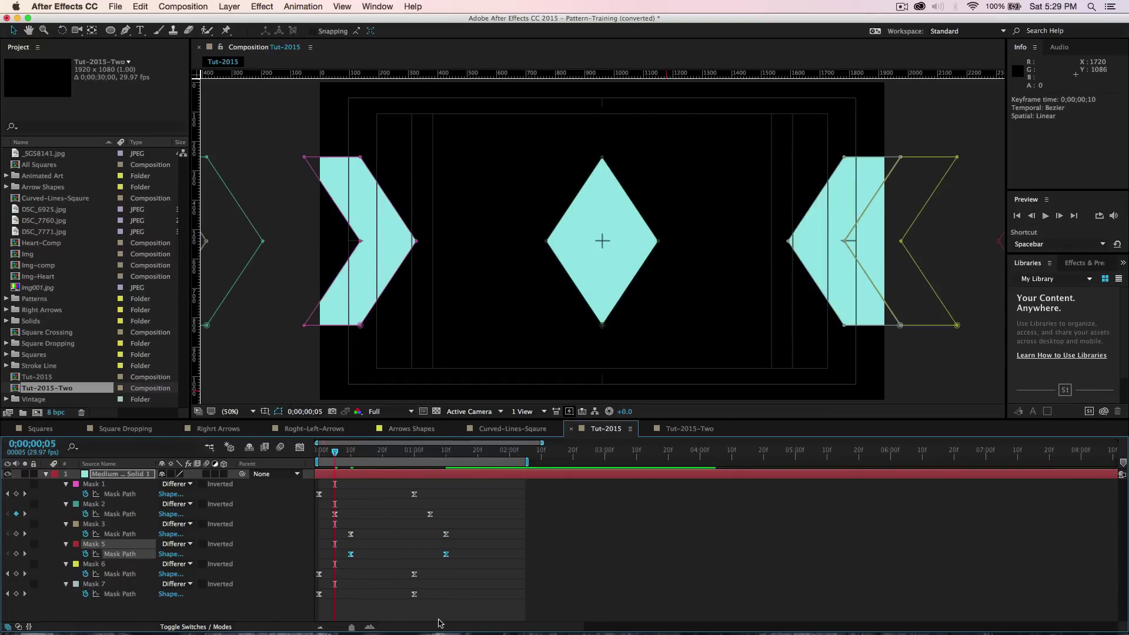
drag(436, 583, 337, 581)
key(space)
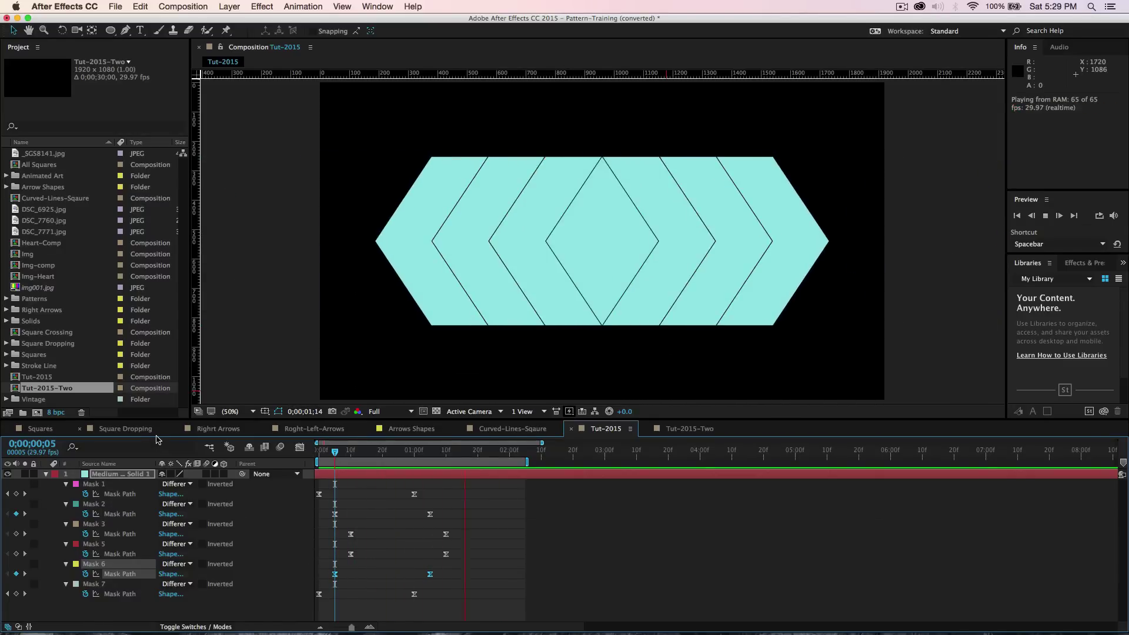
key(space)
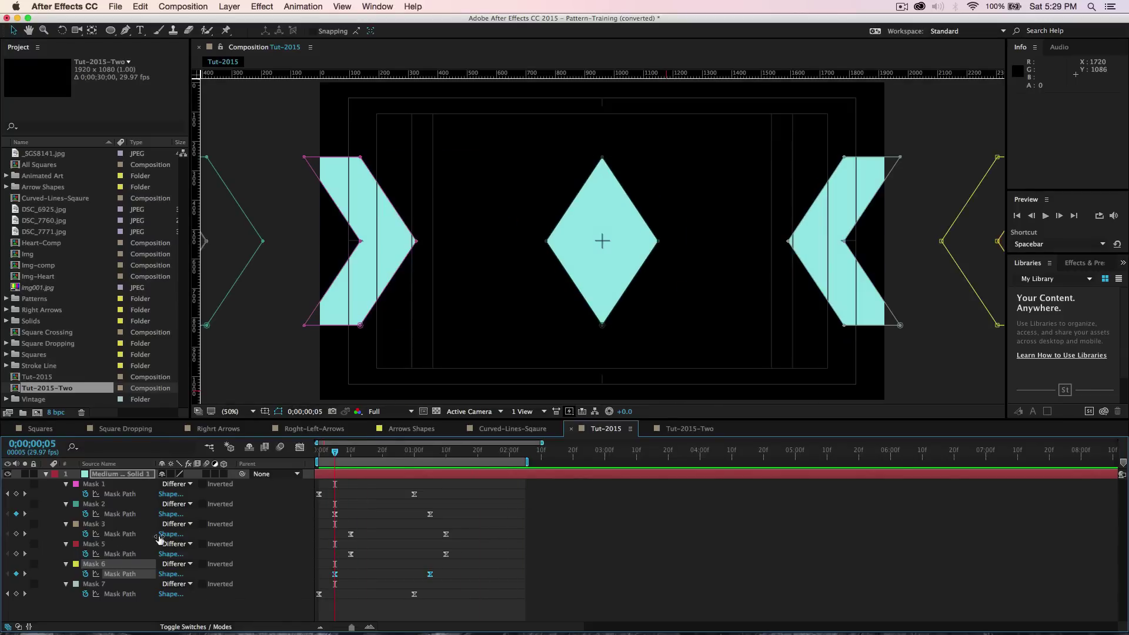
Step: Keyframe Mask 4's Mask Expansion at 0;00;01;02 with a value of -164 pixels
click(47, 474)
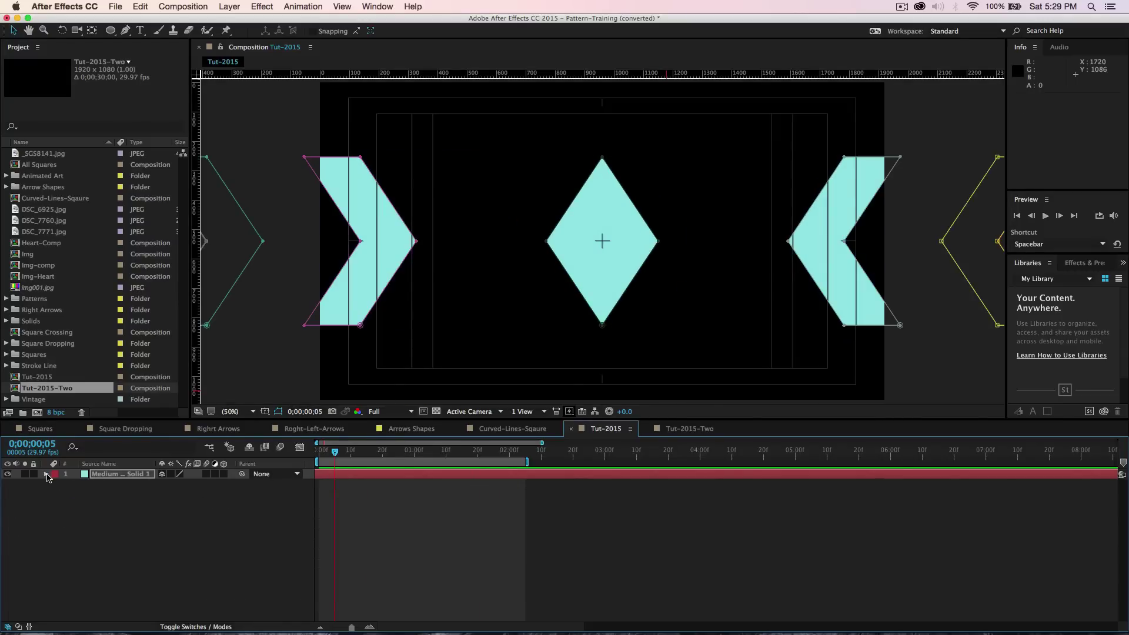
key(m)
key(m)
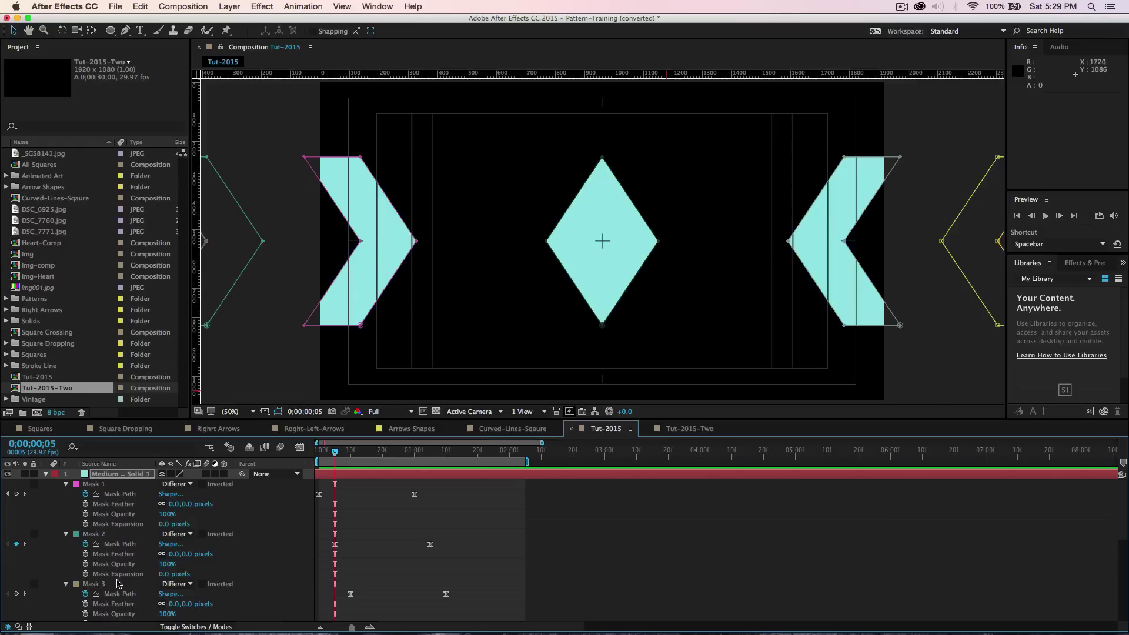
scroll(117, 583, down, 2)
scroll(117, 584, down, 1)
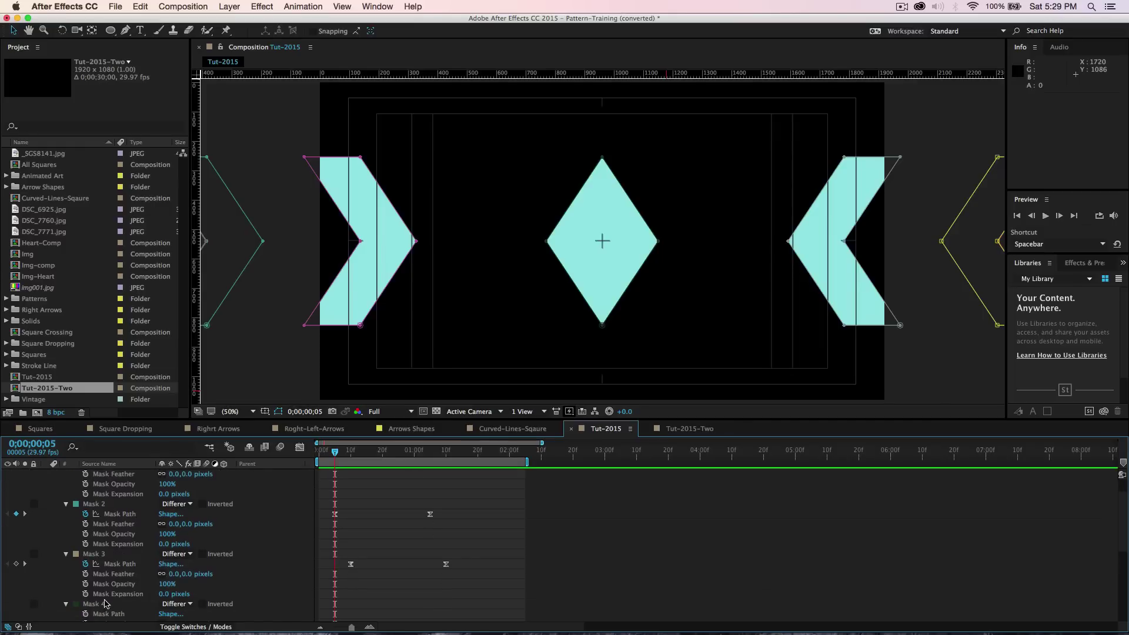
click(105, 604)
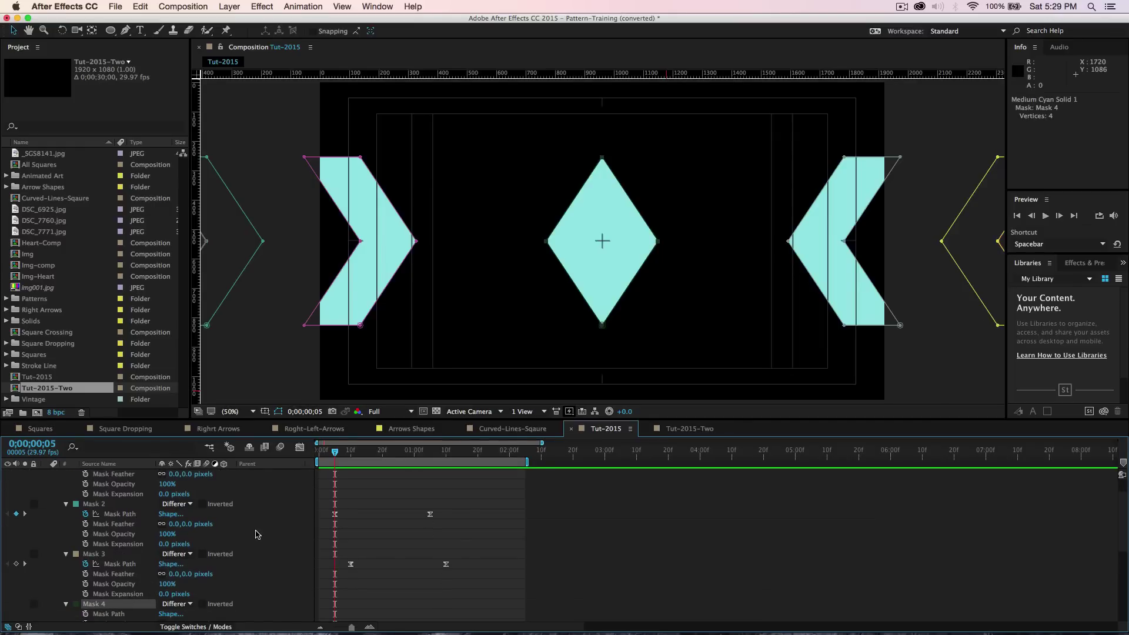
drag(337, 456, 421, 492)
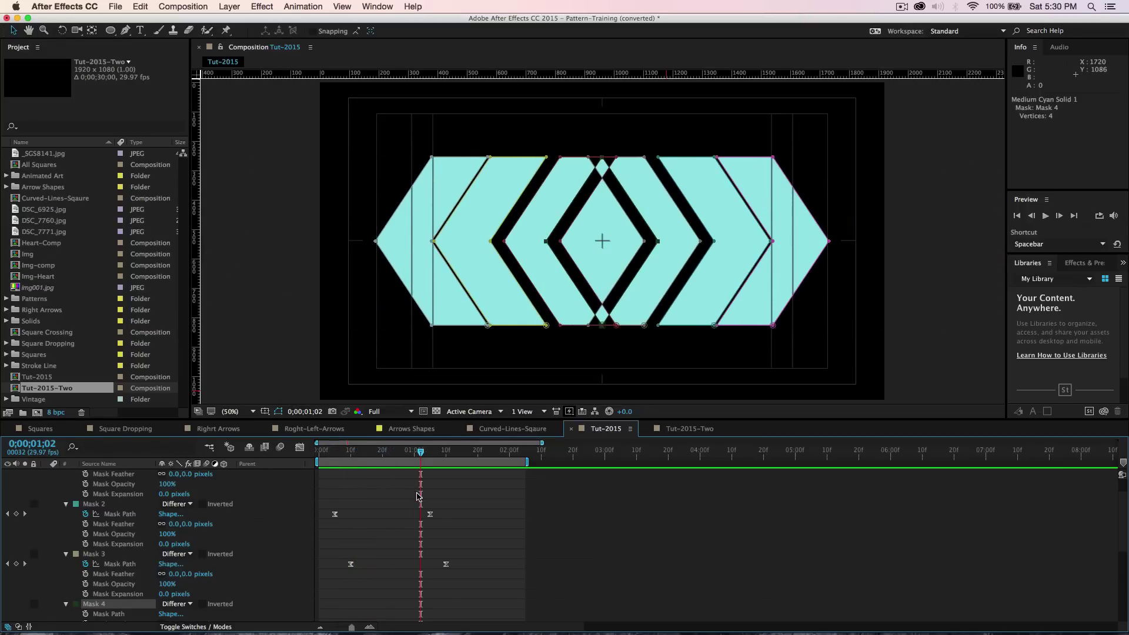
scroll(177, 597, down, 2)
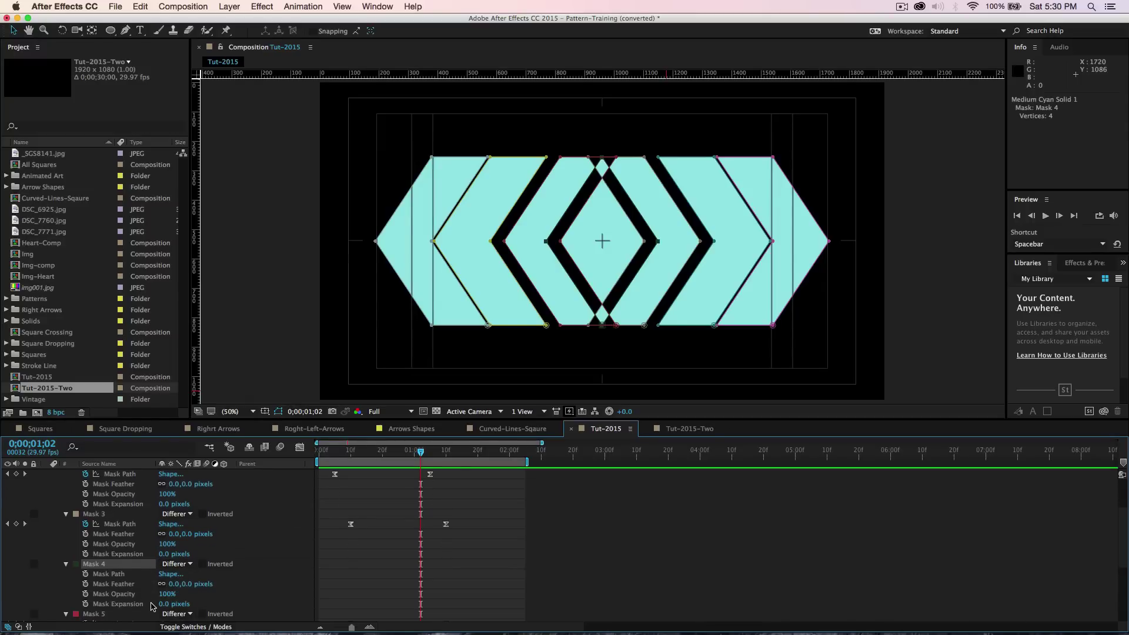
click(85, 604)
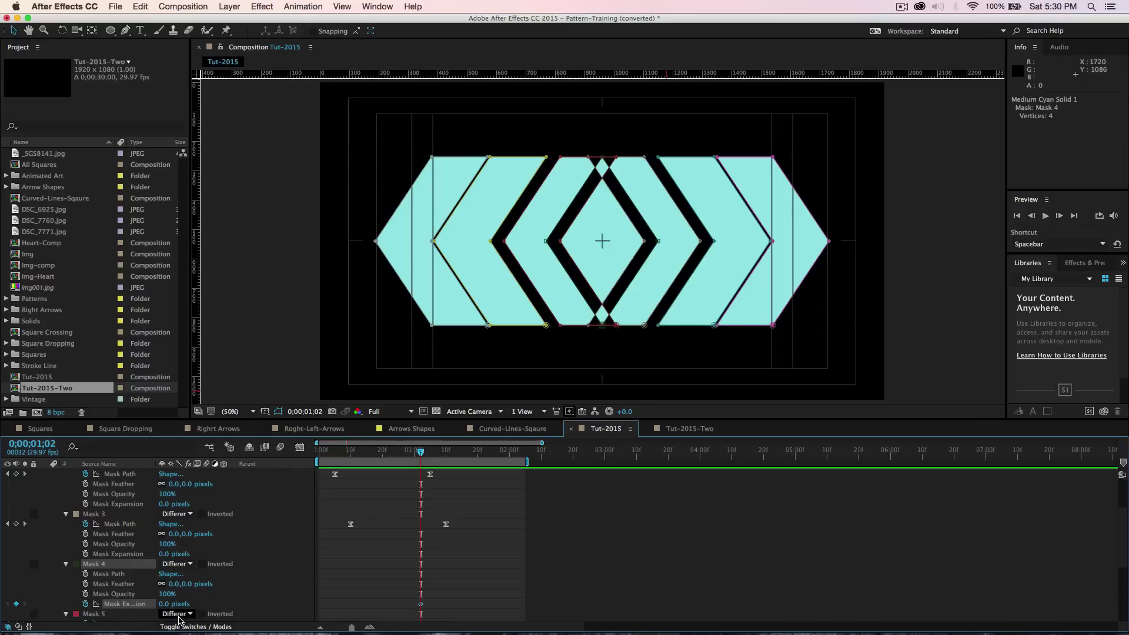
drag(163, 605, 70, 605)
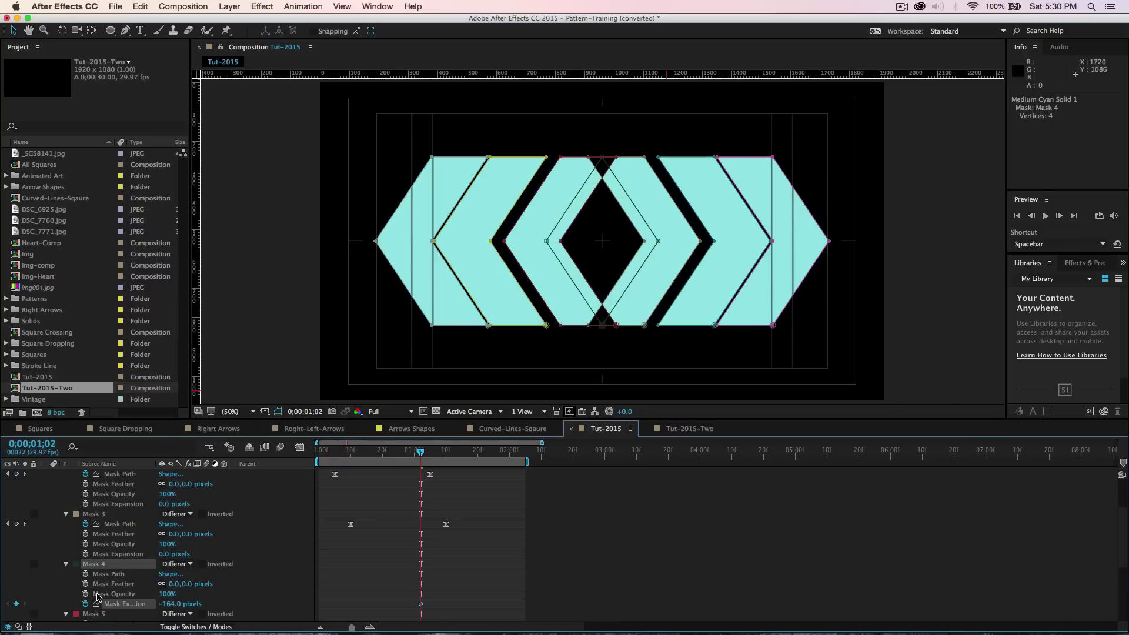
Step: Add a second Mask Expansion keyframe for Mask 4 at 0;00;01;16 with a value of 0 pixels and scrub through the growth
click(43, 446)
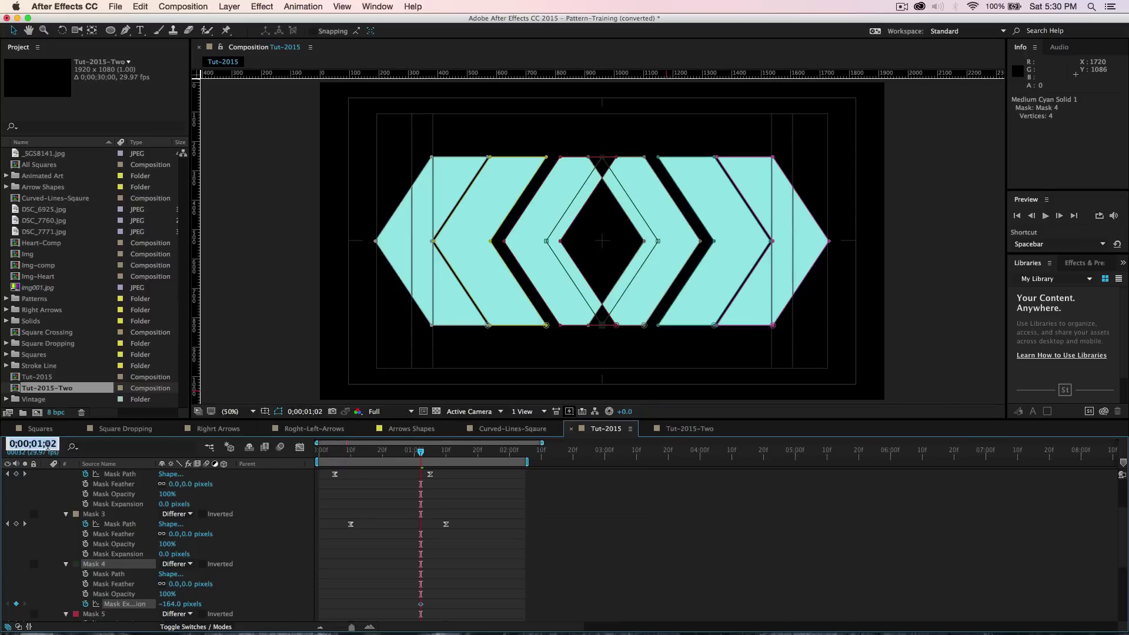
click(47, 445)
key(BackSpace)
key(BackSpace)
text(1)
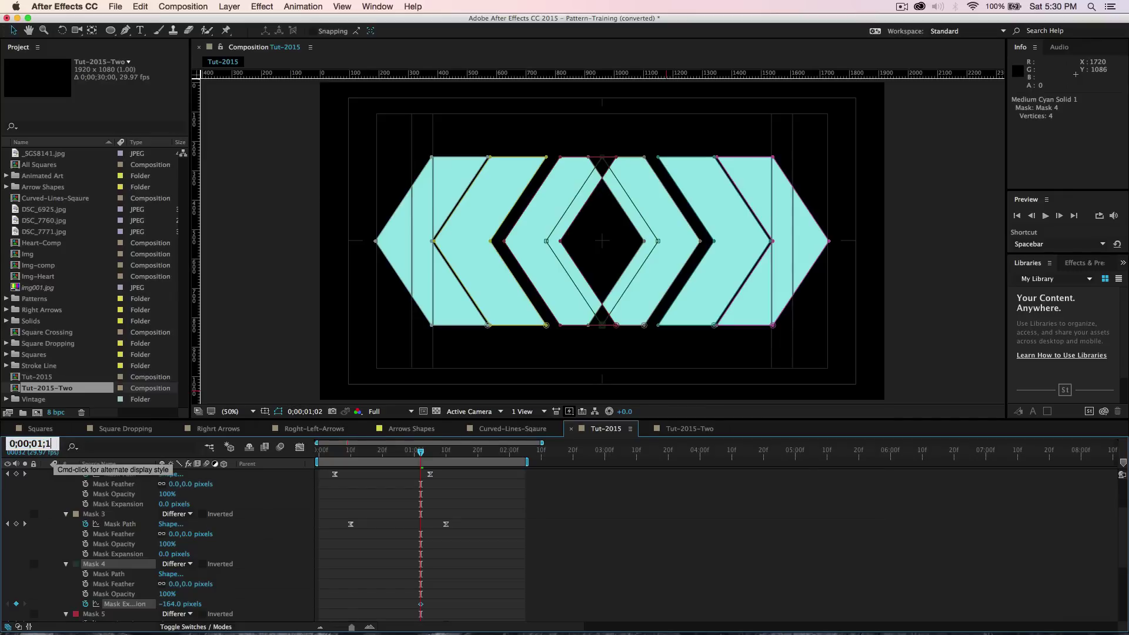
text(6)
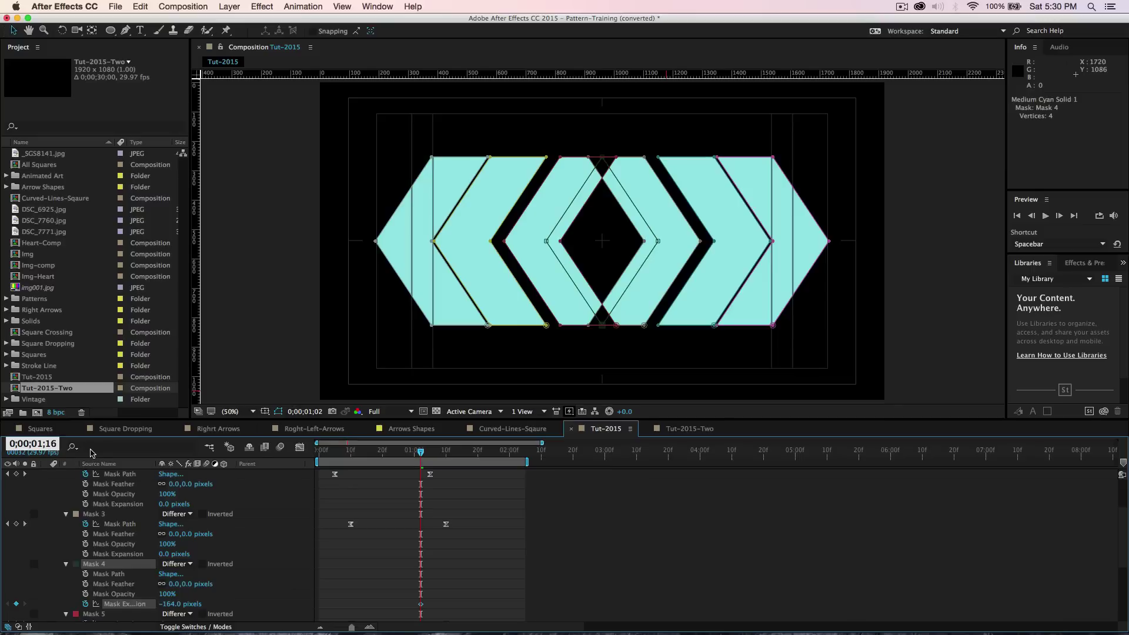
key(Return)
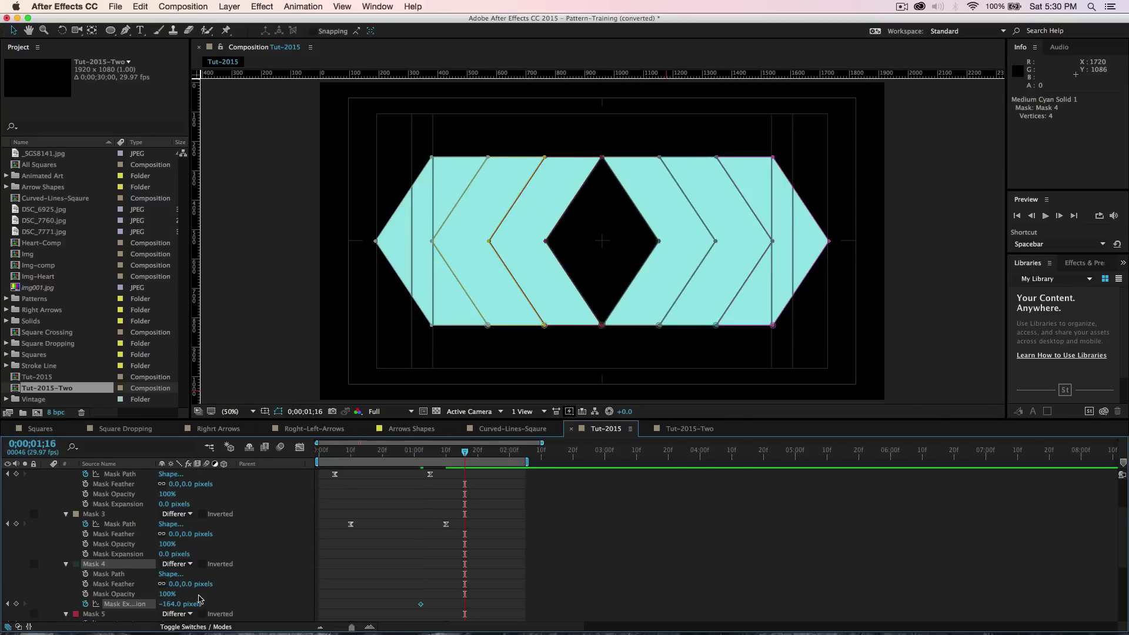
click(166, 605)
text(0)
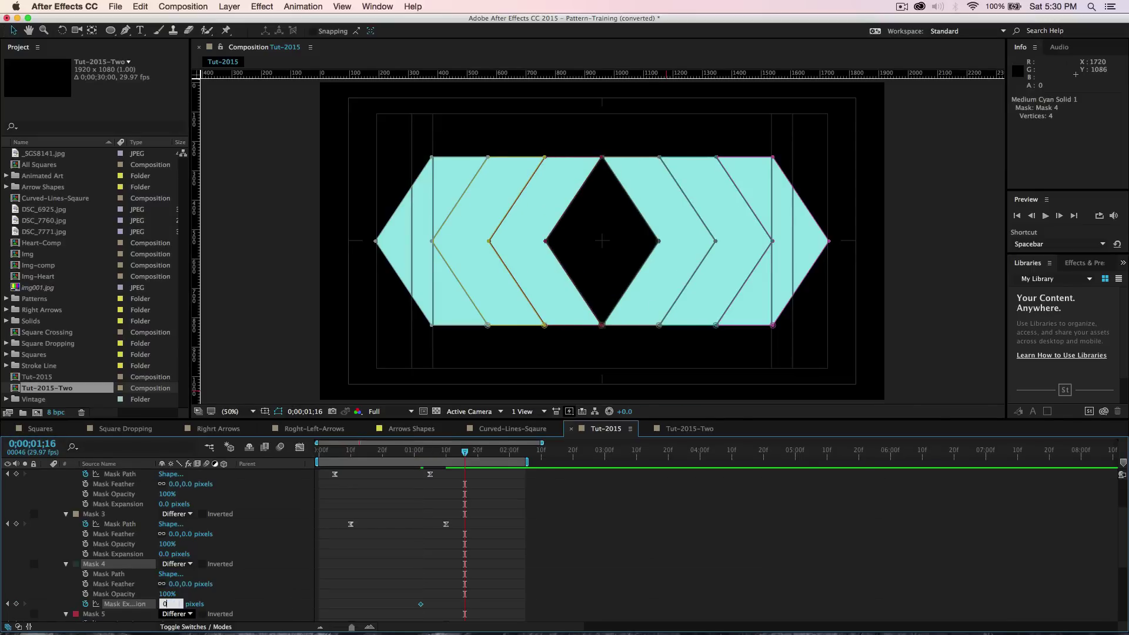
key(Return)
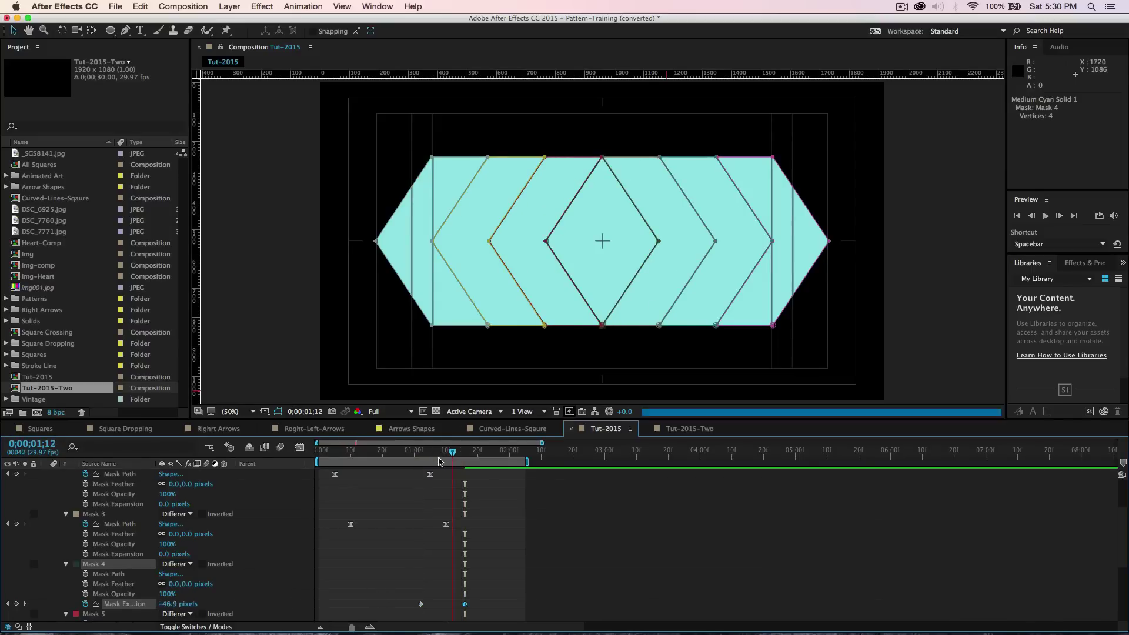
drag(460, 454, 446, 464)
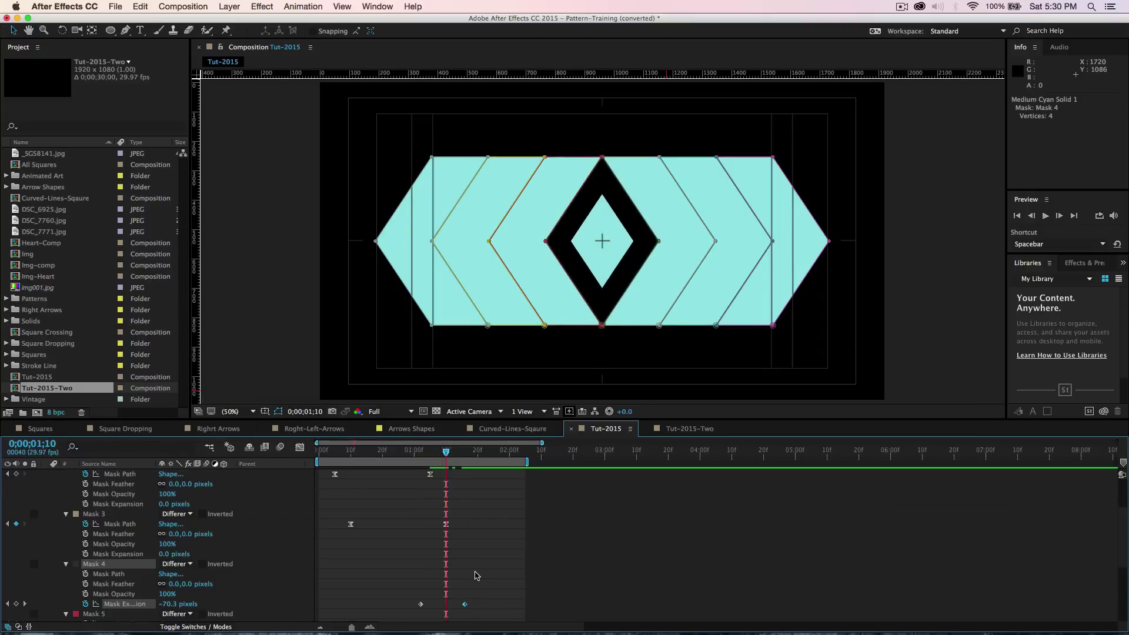
Step: Apply Easy Ease to both Mask Expansion keyframes of Mask 4
right_click(421, 604)
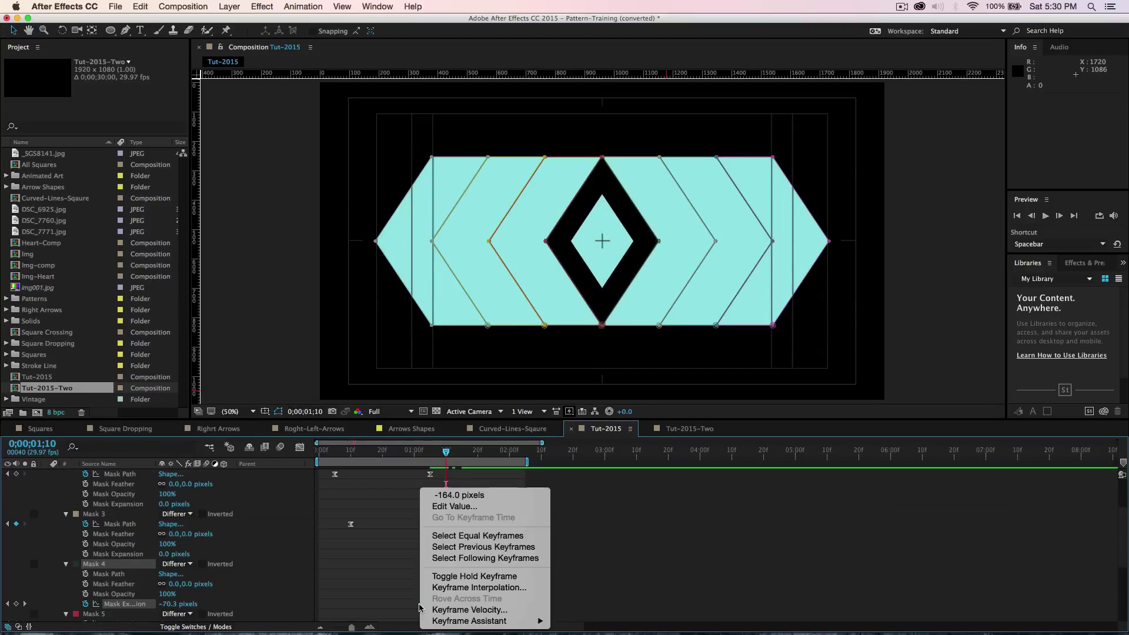
mouse_move(451, 622)
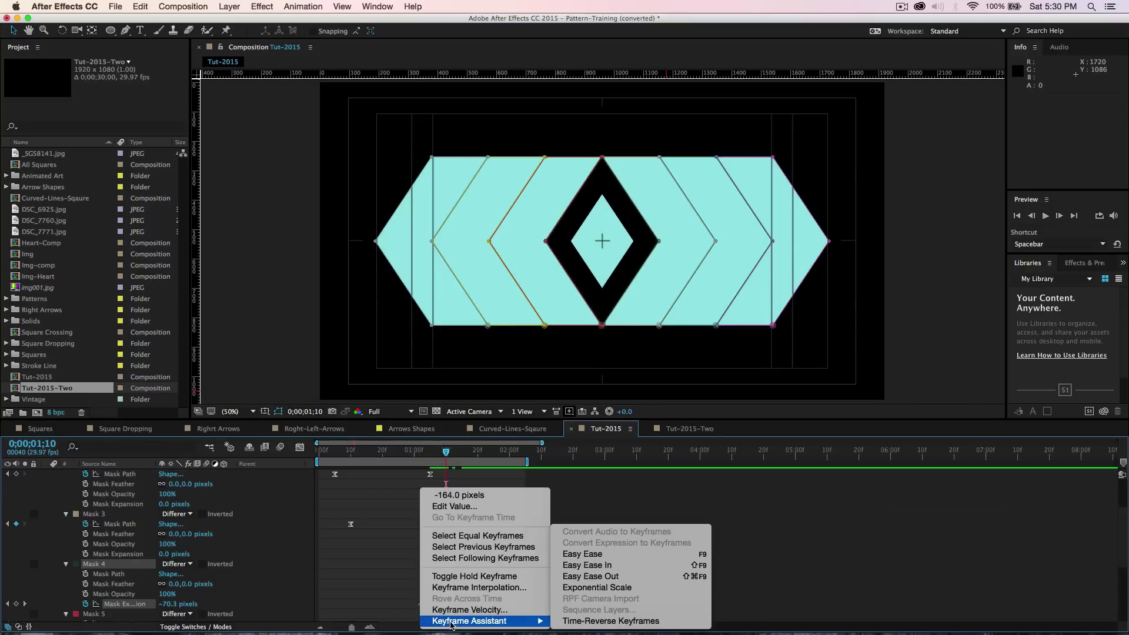
click(595, 555)
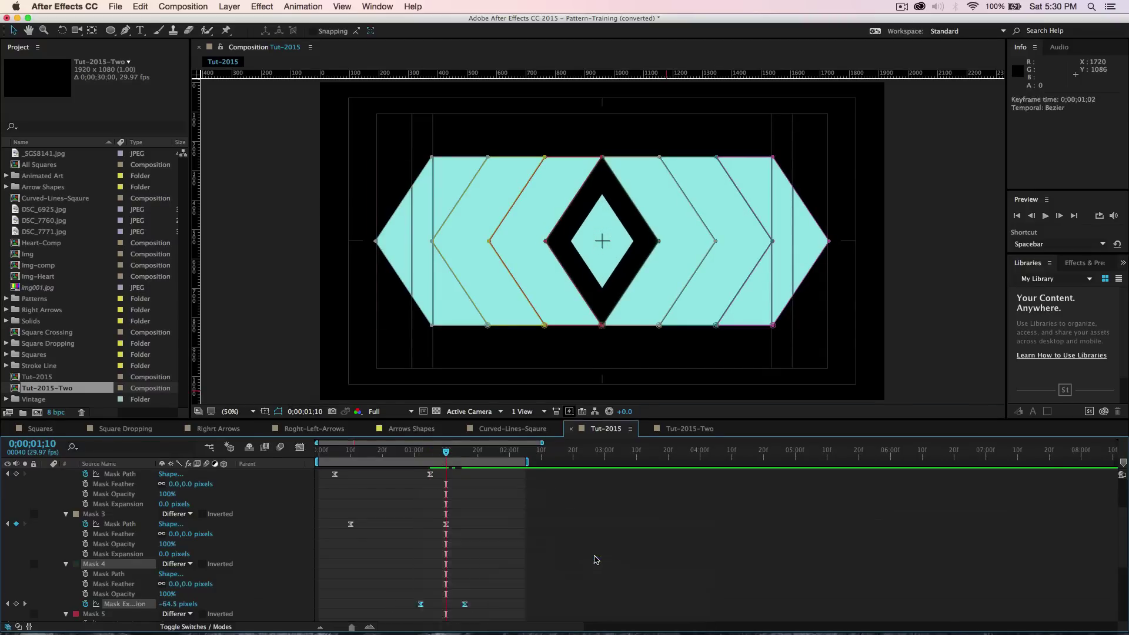
Step: Reshape Mask 4's Mask Expansion speed graph so it peaks early and slows gradually into the last keyframe, and preview the animation
click(300, 448)
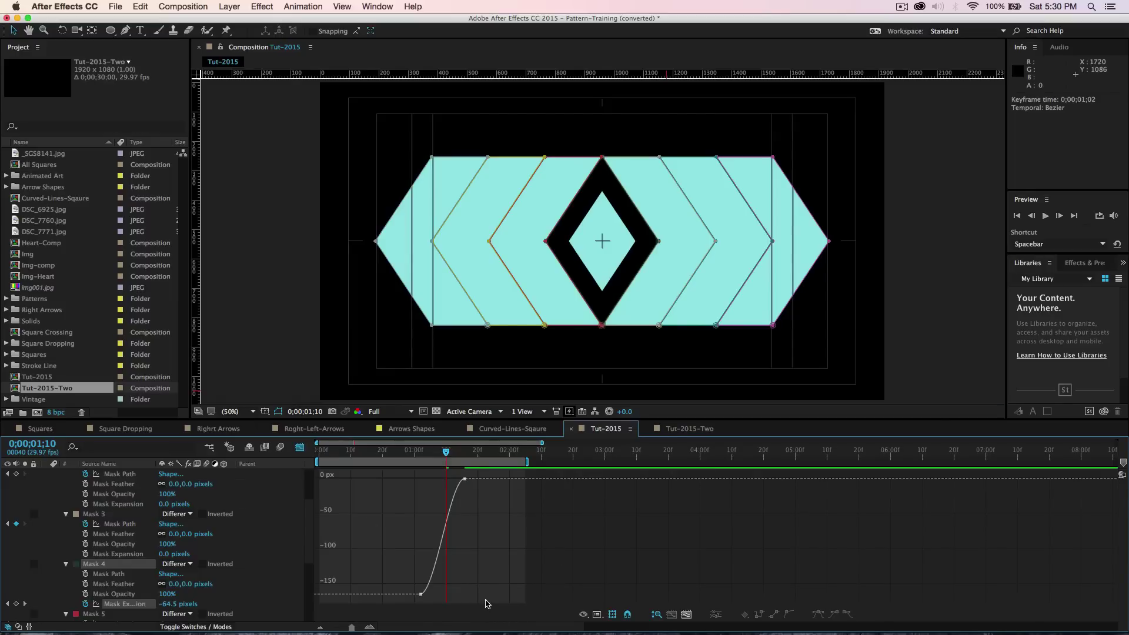
click(585, 614)
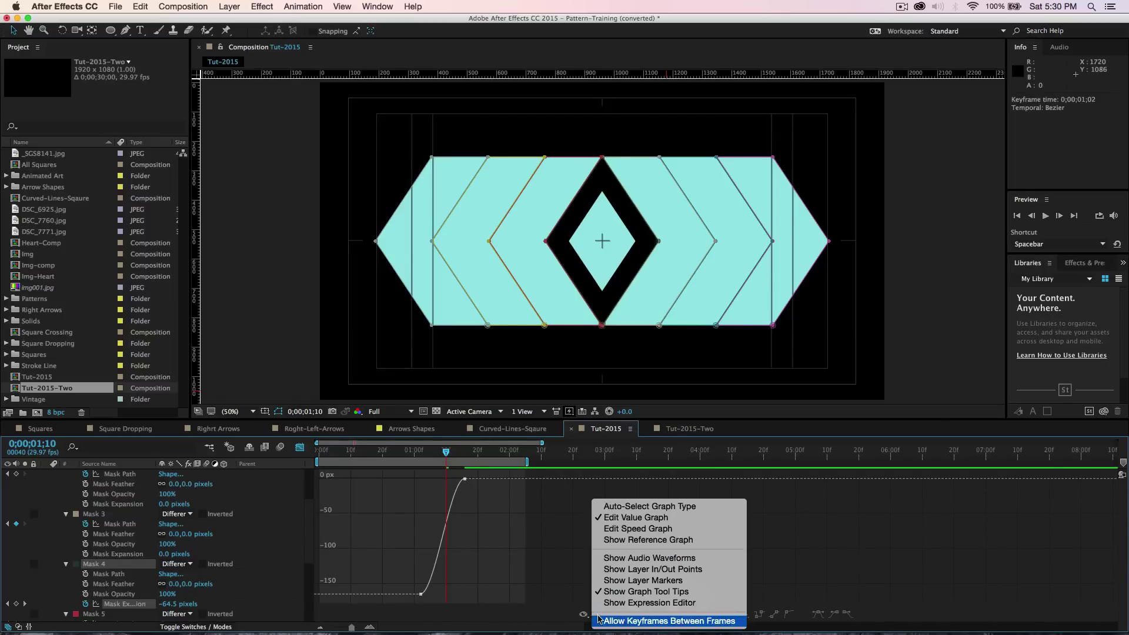
click(628, 529)
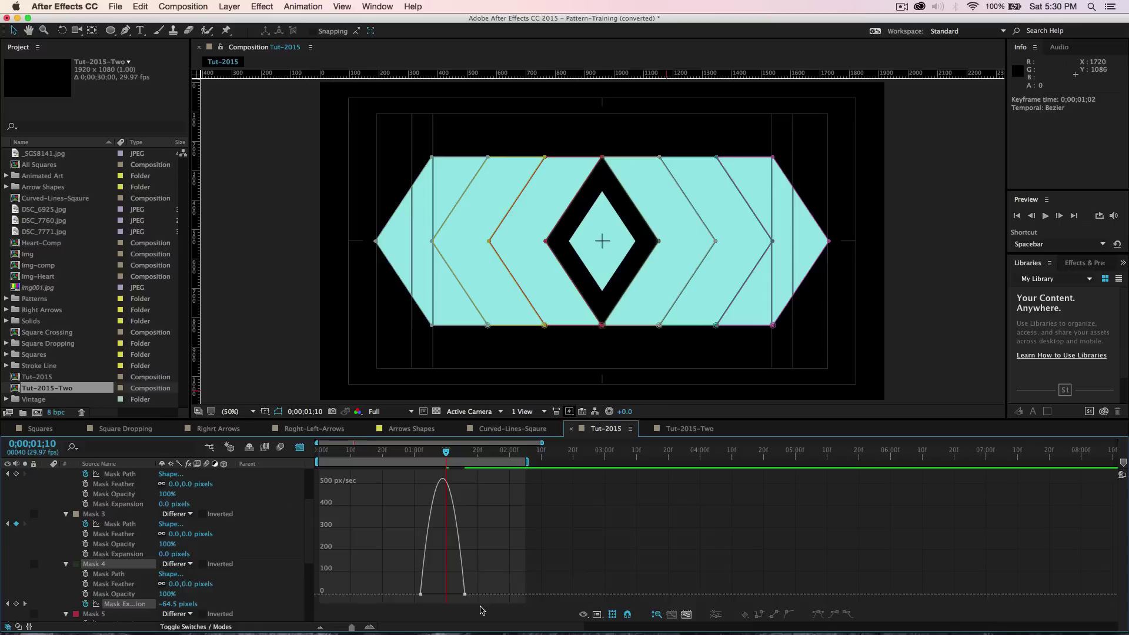
drag(470, 600, 393, 474)
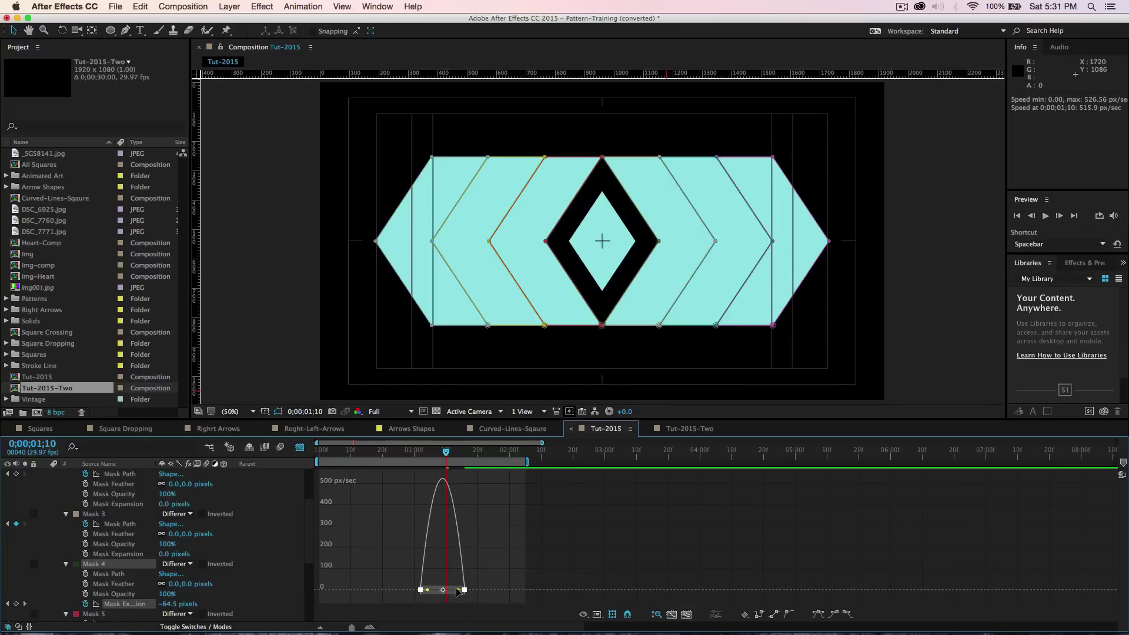
drag(459, 591, 431, 597)
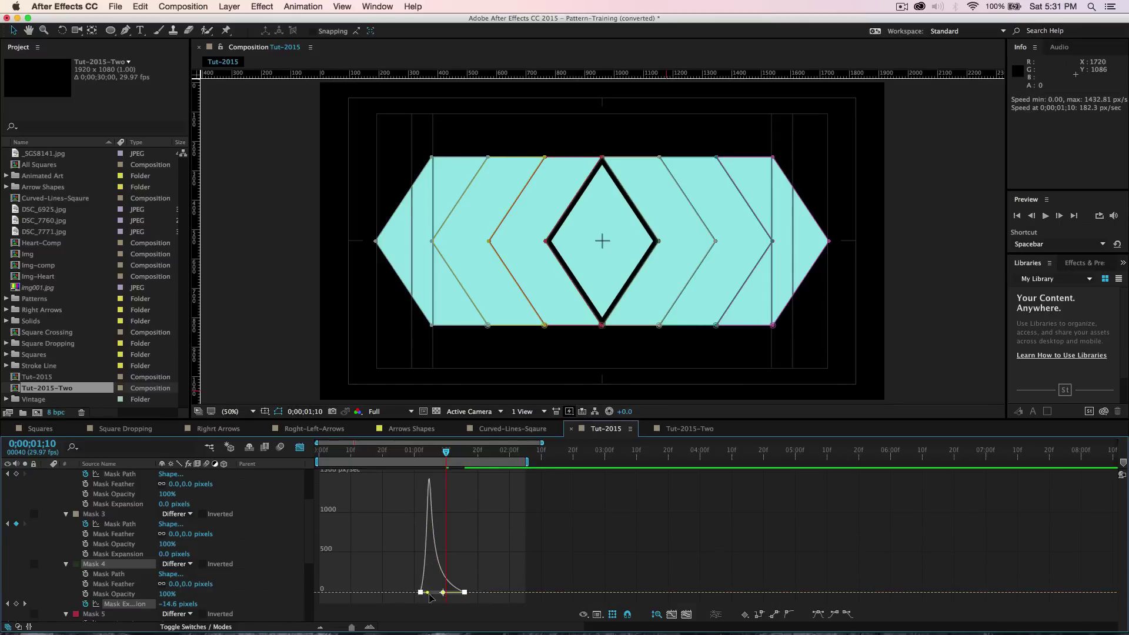
click(300, 447)
key(space)
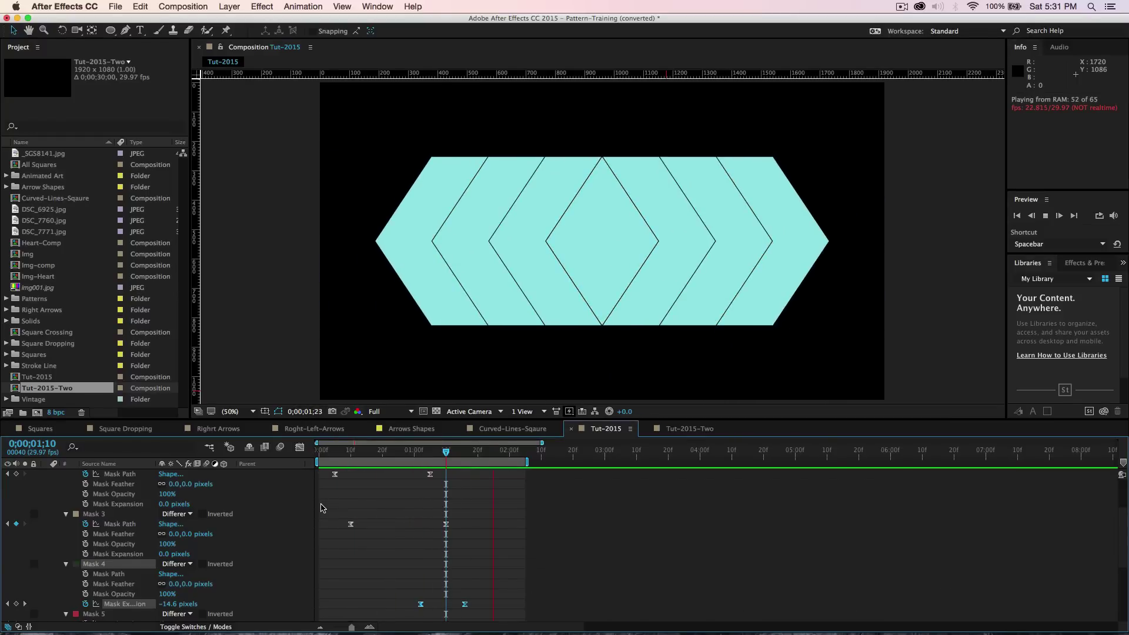
key(space)
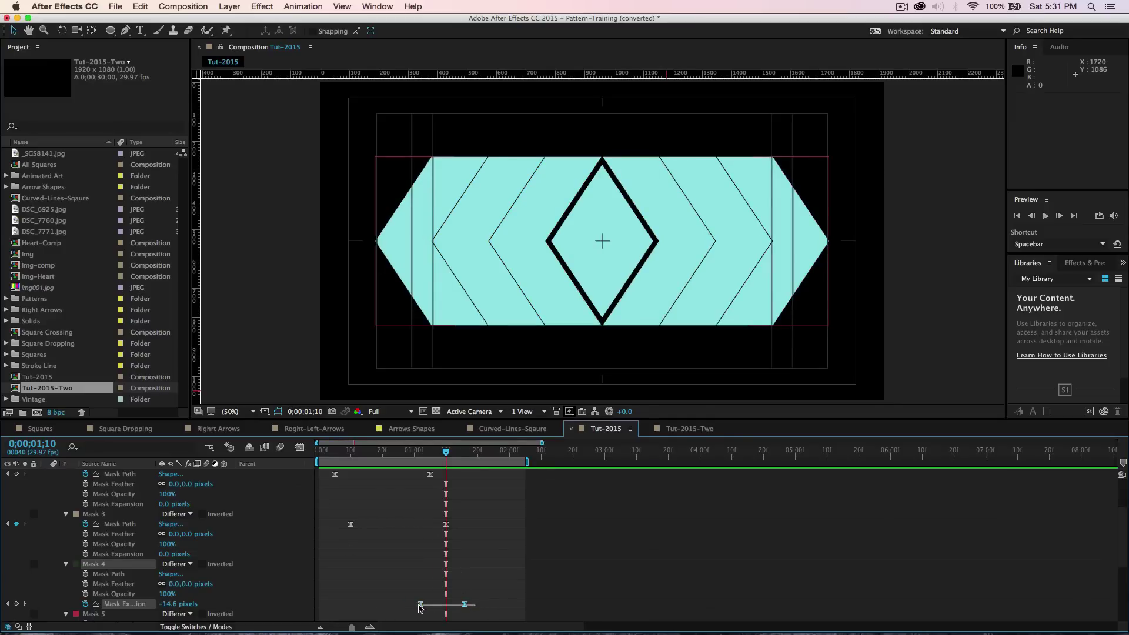
Step: Shift both Mask Expansion keyframes of Mask 4 to start at 0;00;00;28 and preview the timing
drag(419, 606, 407, 608)
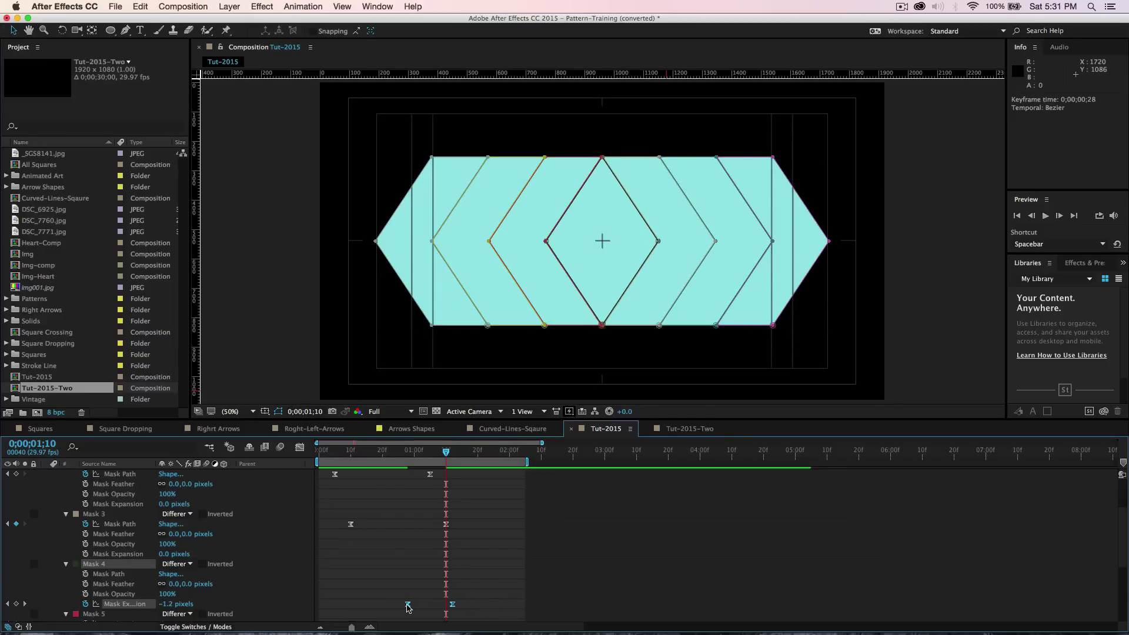
key(space)
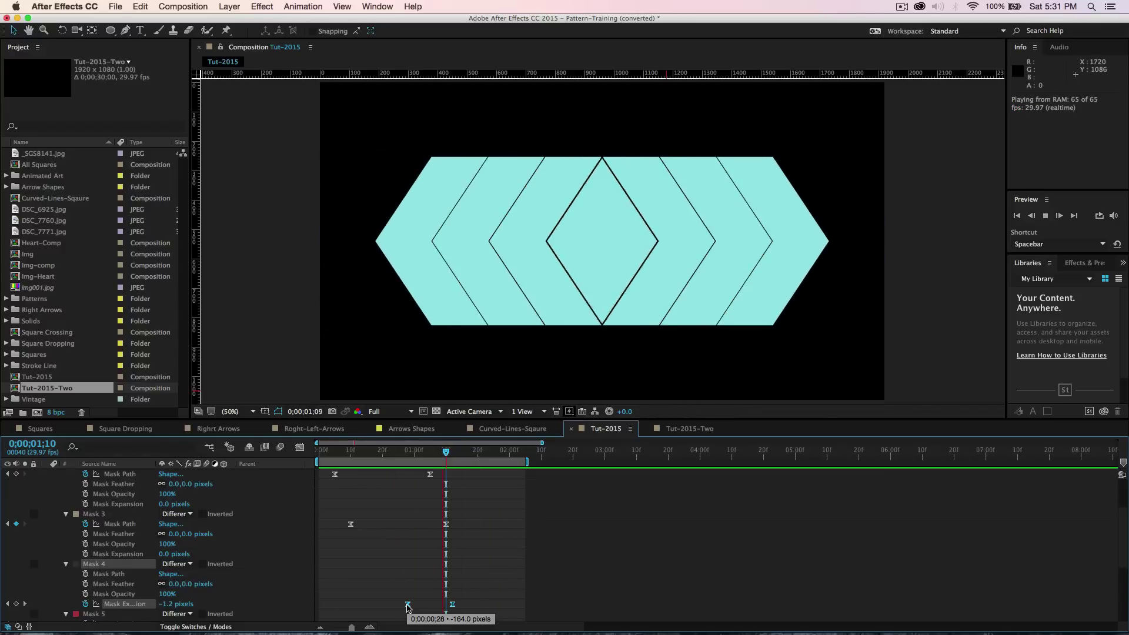
key(space)
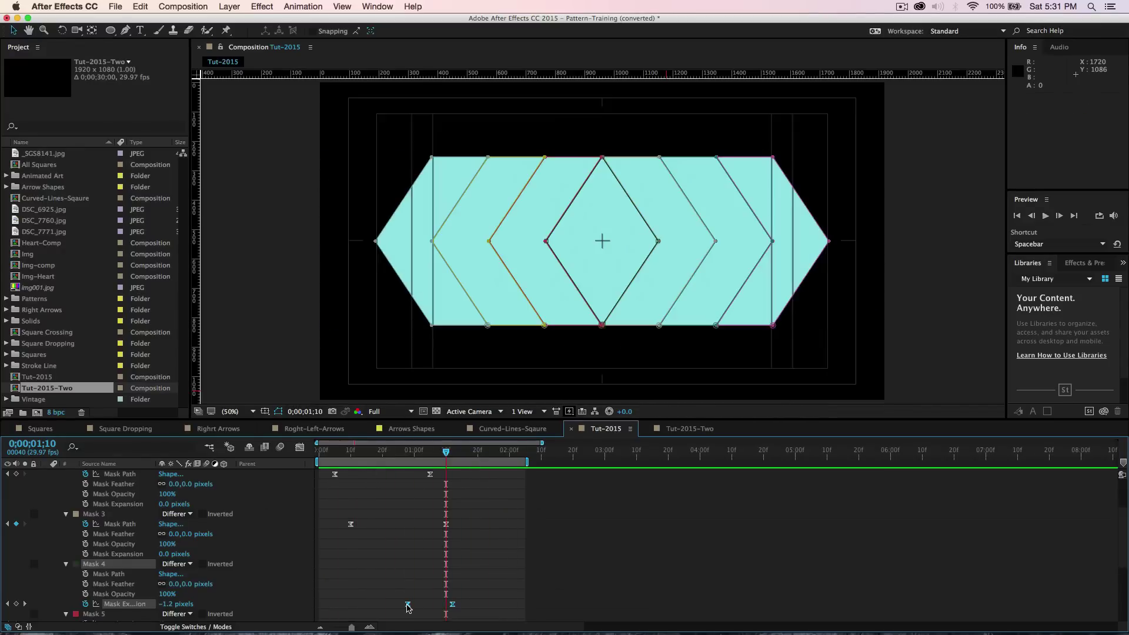
Step: Place _SGS8141.jpg beneath the solid layer in the composition and scale it to 39%
scroll(118, 539, up, 4)
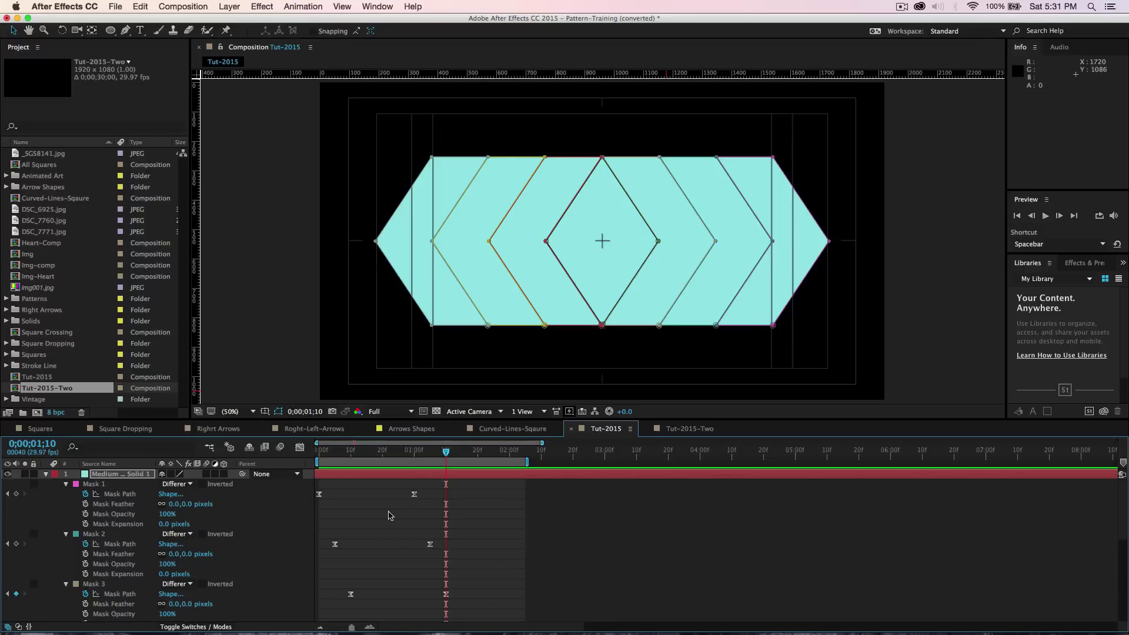
click(47, 475)
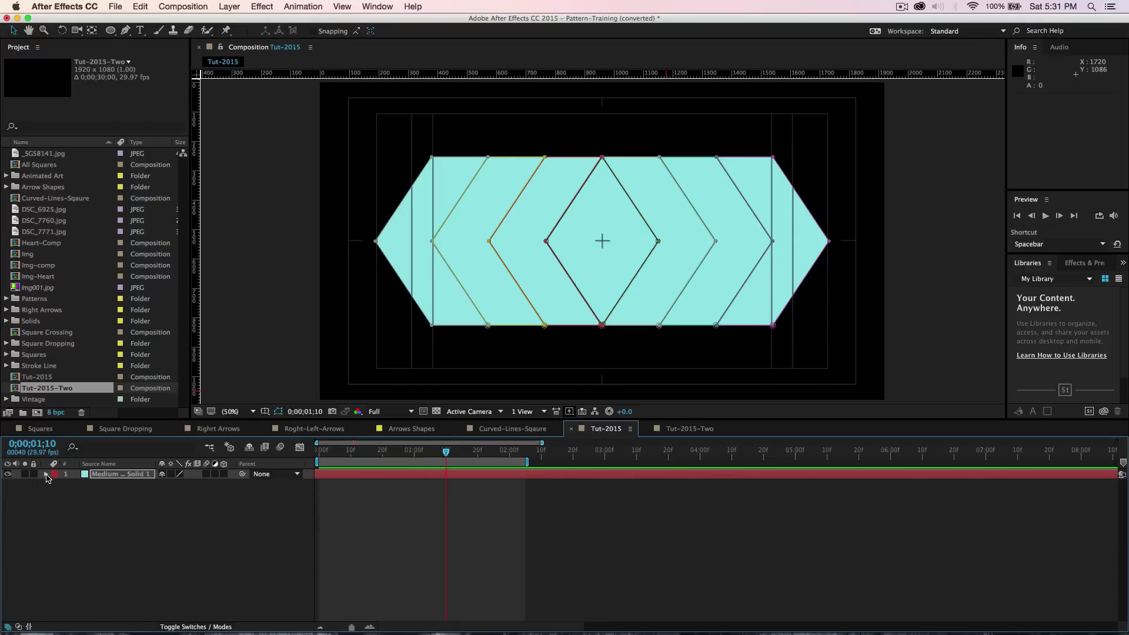
click(121, 475)
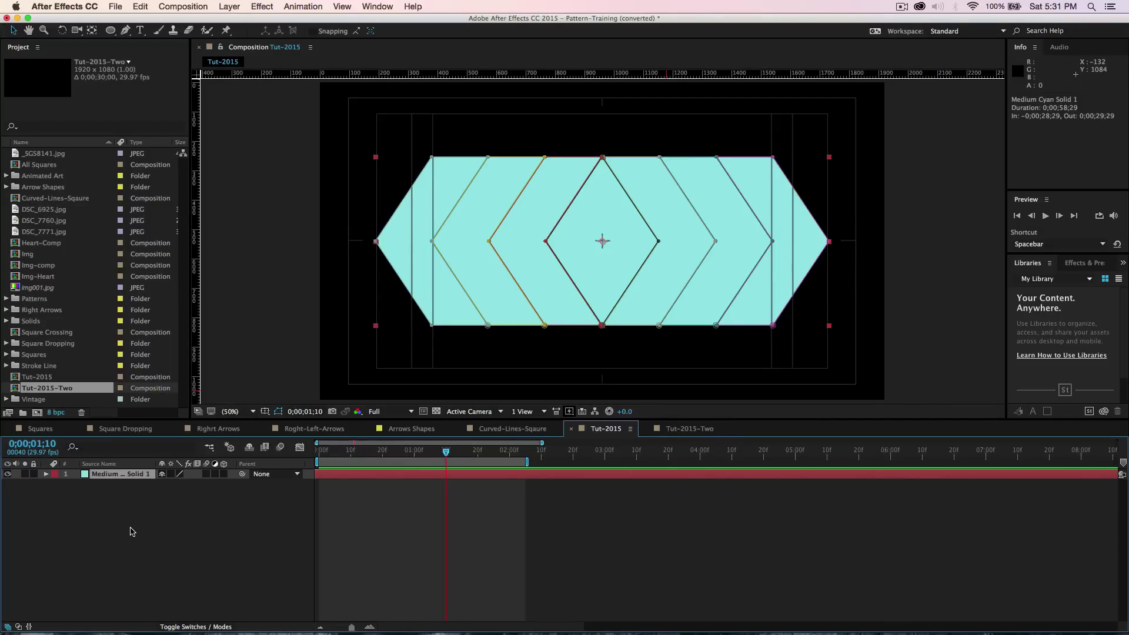
click(33, 156)
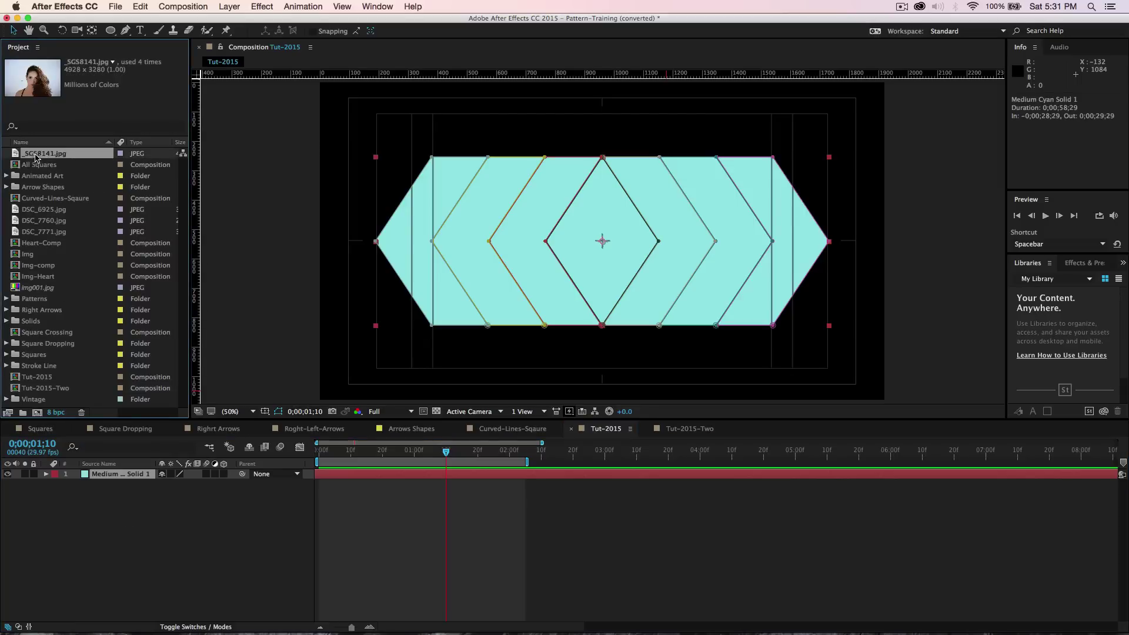
drag(36, 158, 91, 526)
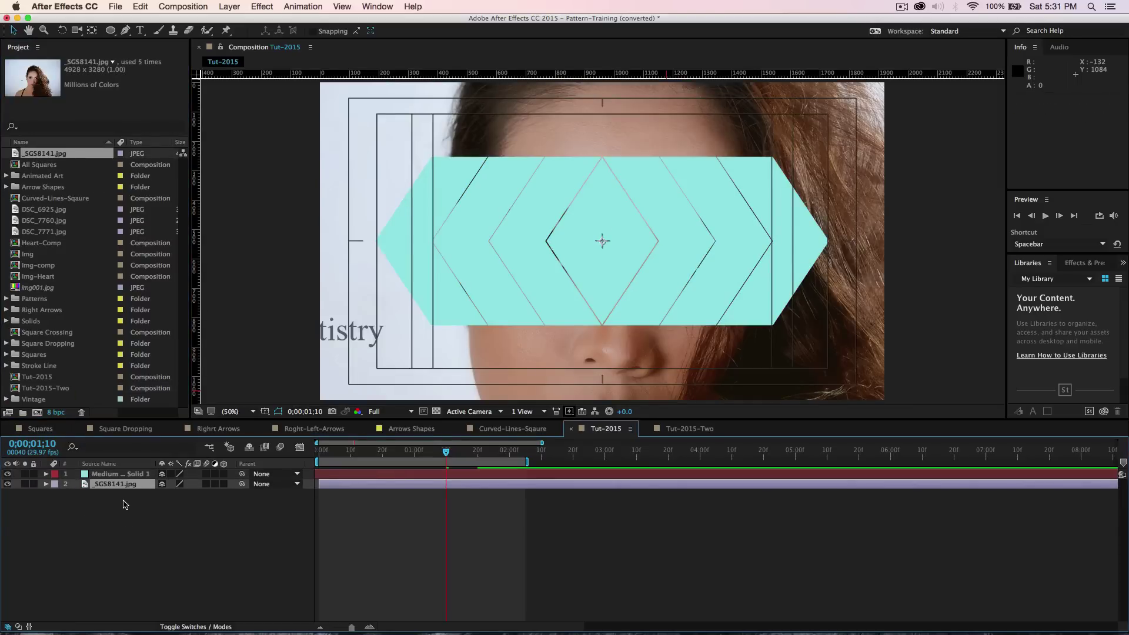
key(s)
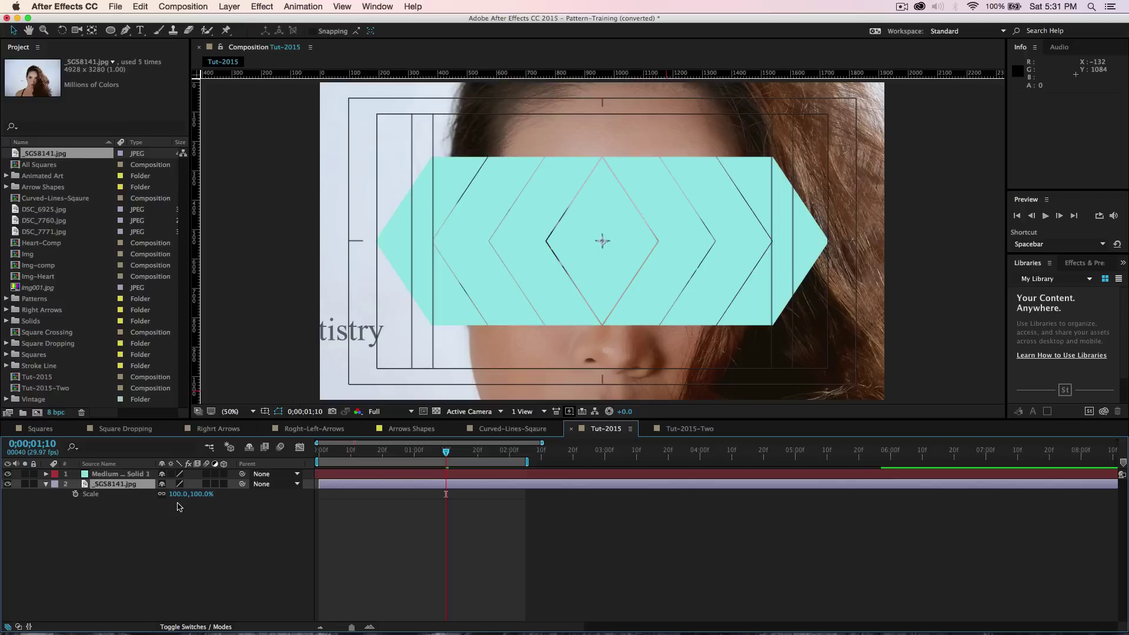
drag(178, 494, 146, 497)
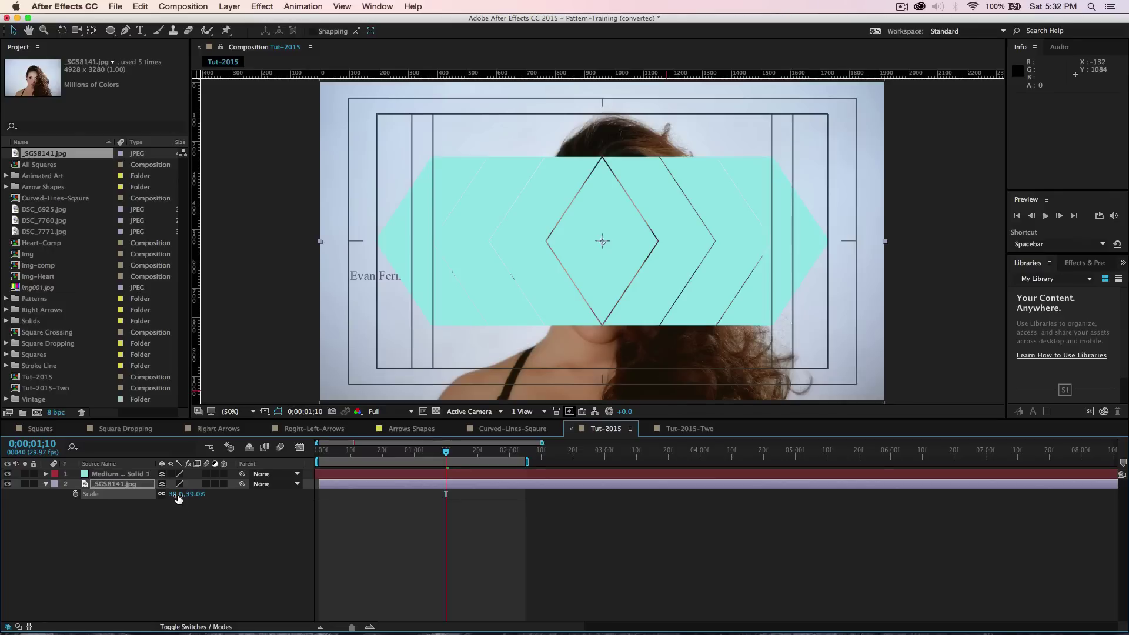
Step: Set the _SGS8141.jpg layer's position to 960, 704 and apply Alpha Matte "Medium Cyan Solid 1" as its track matte
key(p)
drag(185, 496, 267, 511)
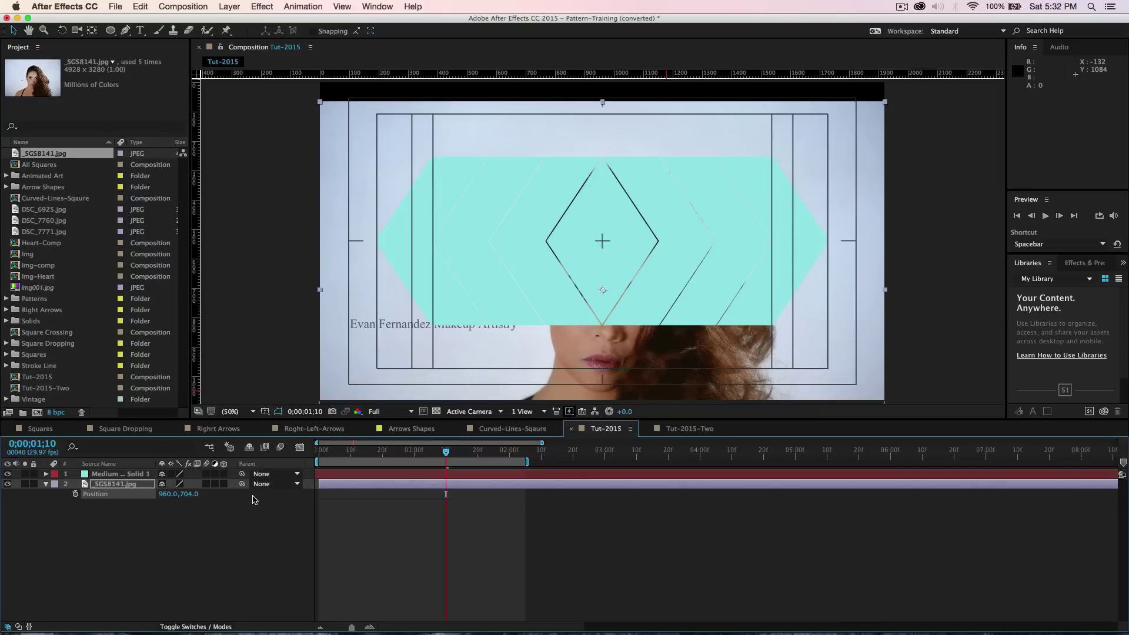
click(123, 487)
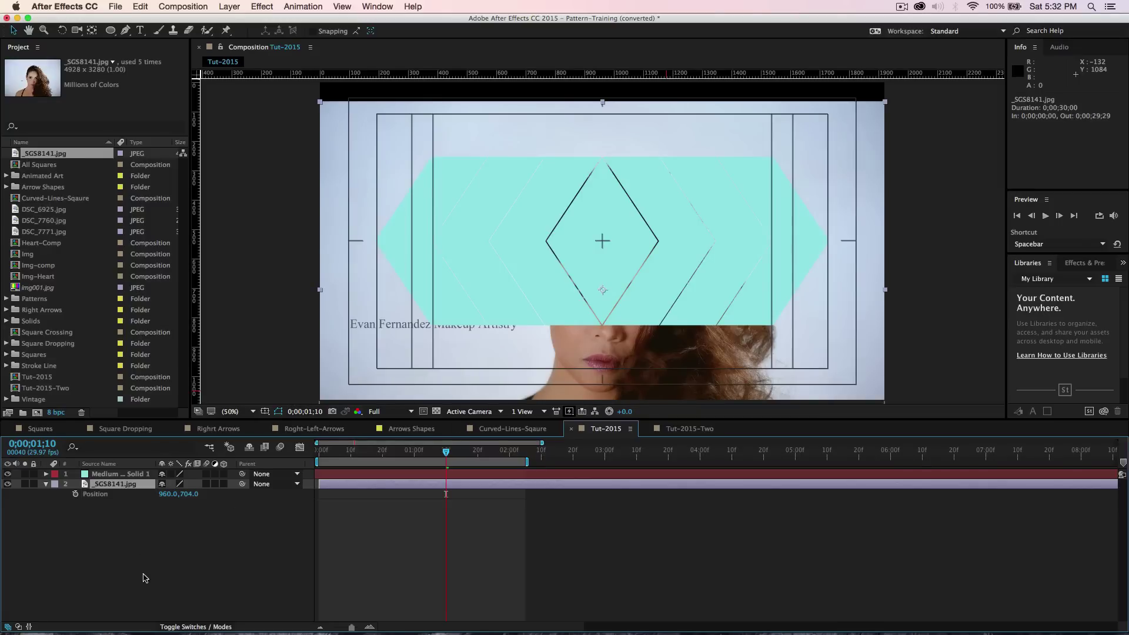
click(196, 627)
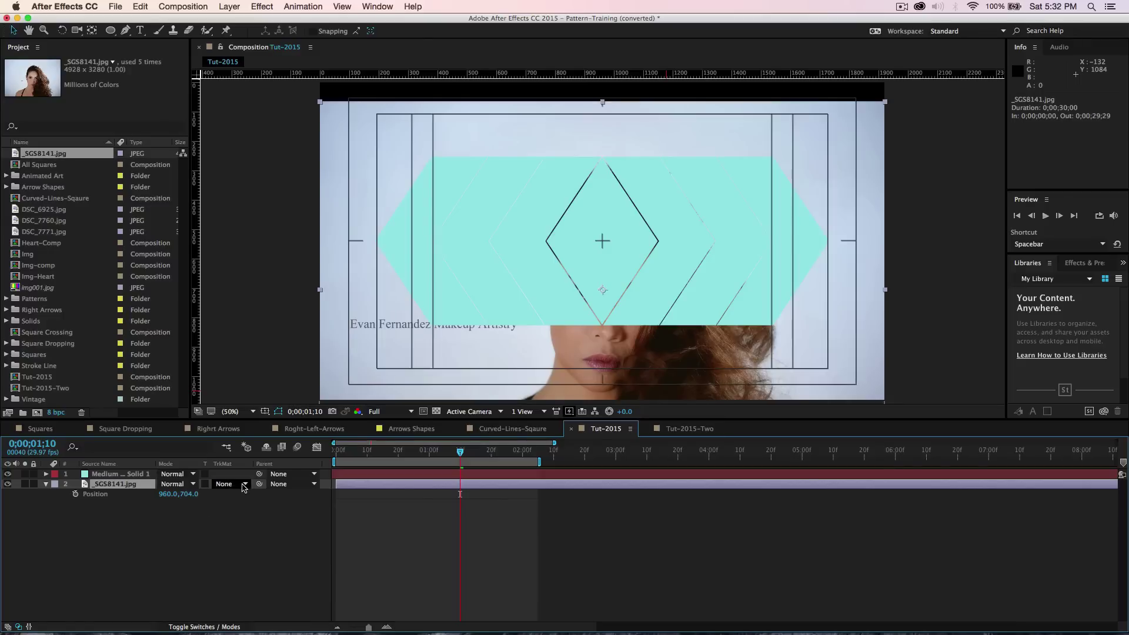
click(241, 484)
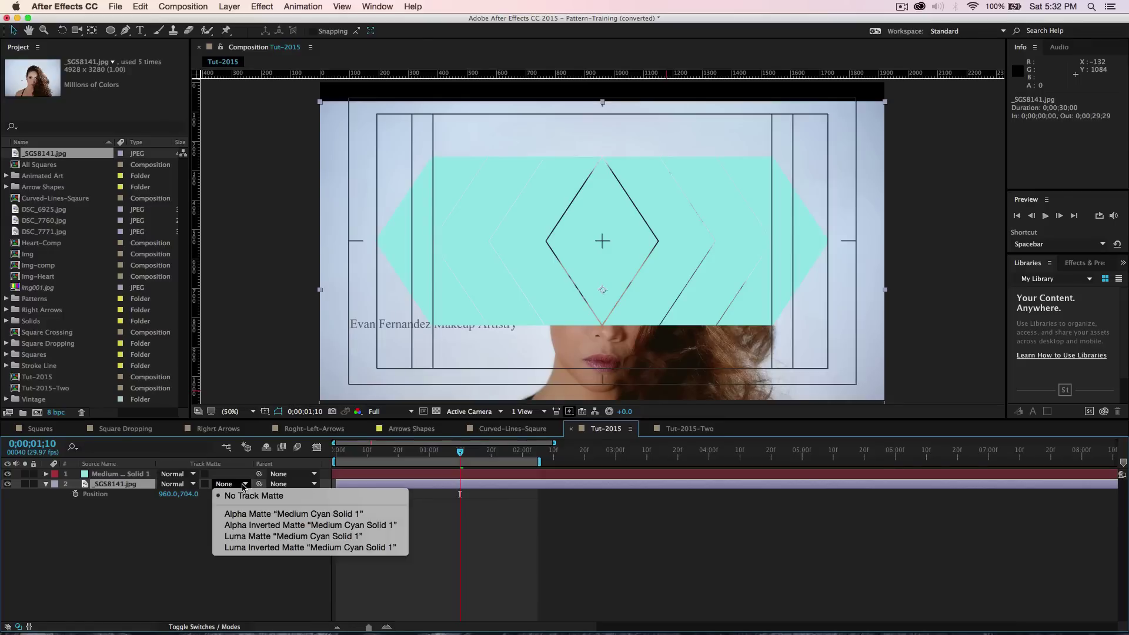
click(250, 514)
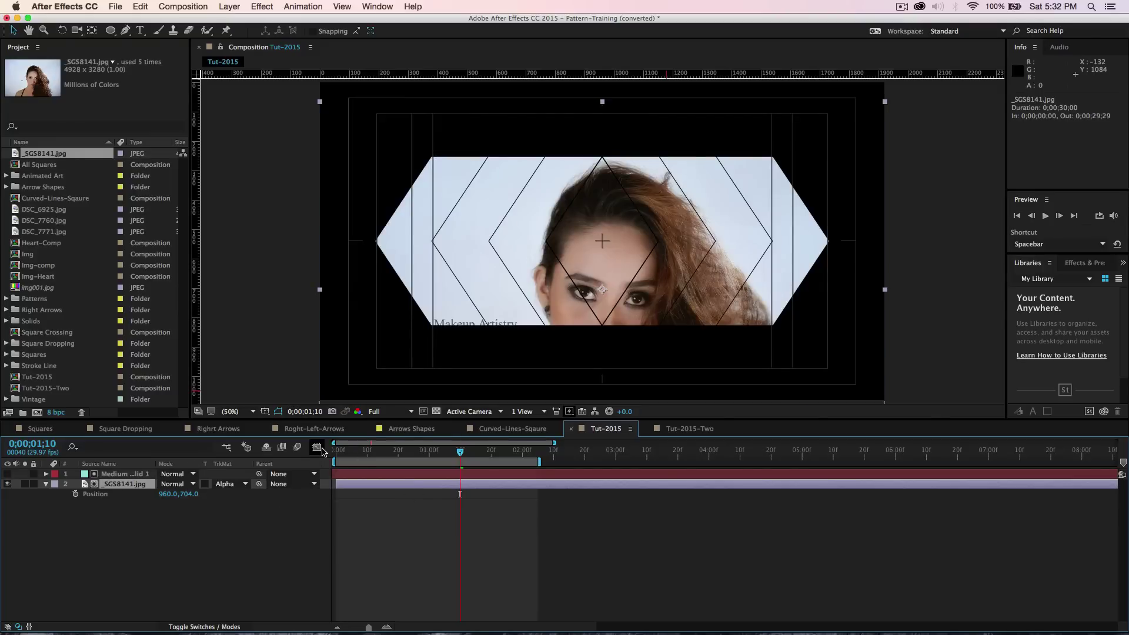
Step: Preview the matted photo reveal in Tut-2015, and look through the other arrow compositions up to Arrows Shapes
key(space)
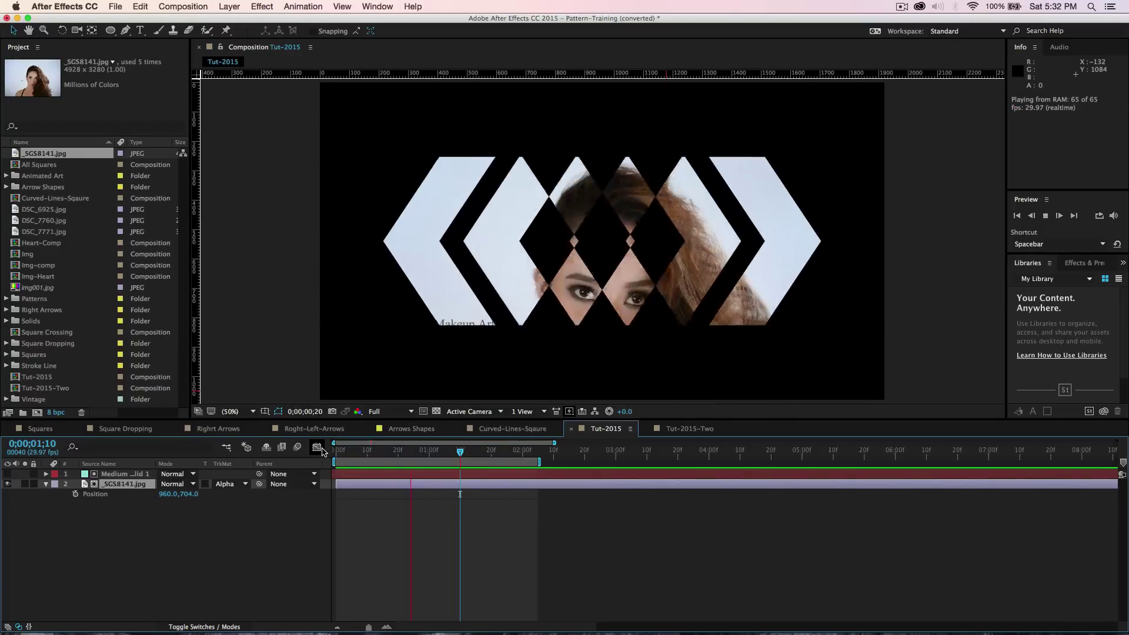
key(space)
click(207, 431)
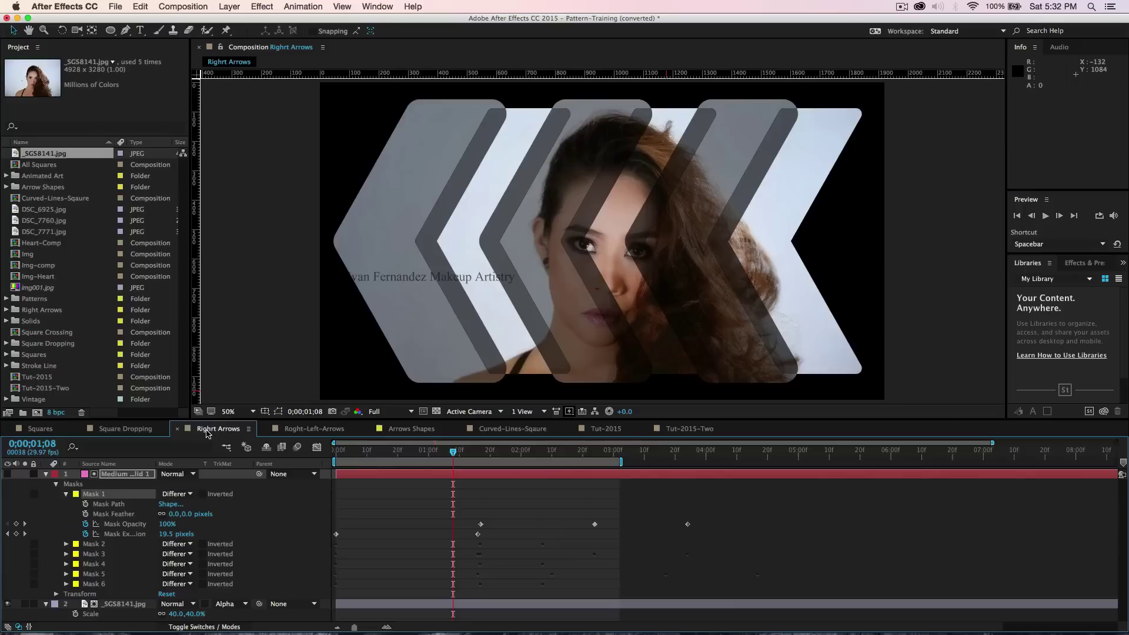
click(305, 434)
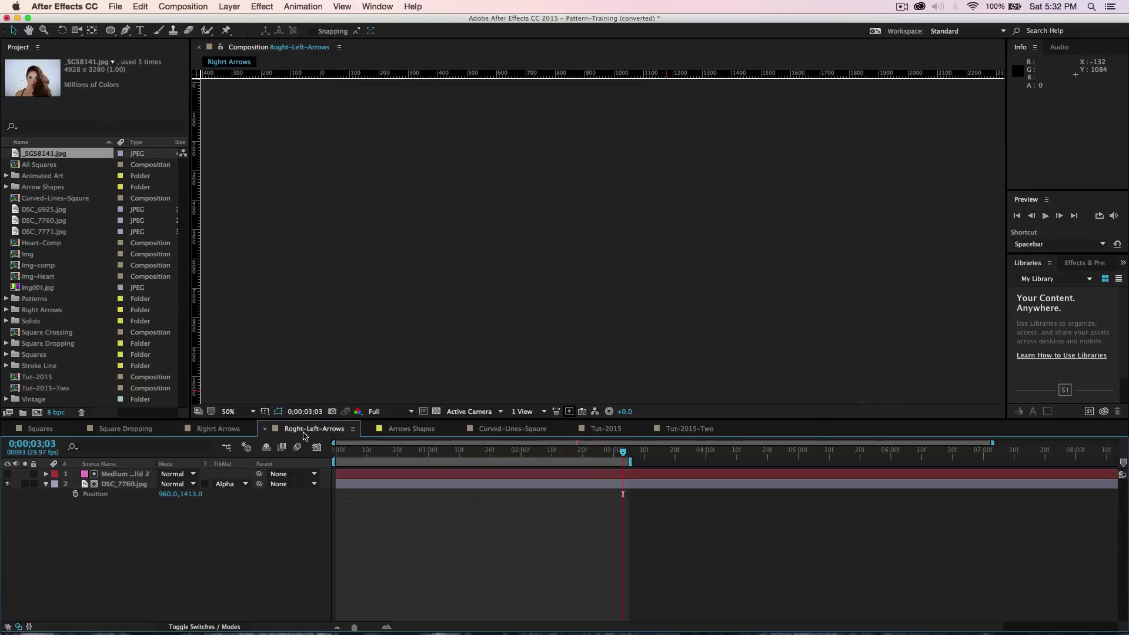
click(414, 434)
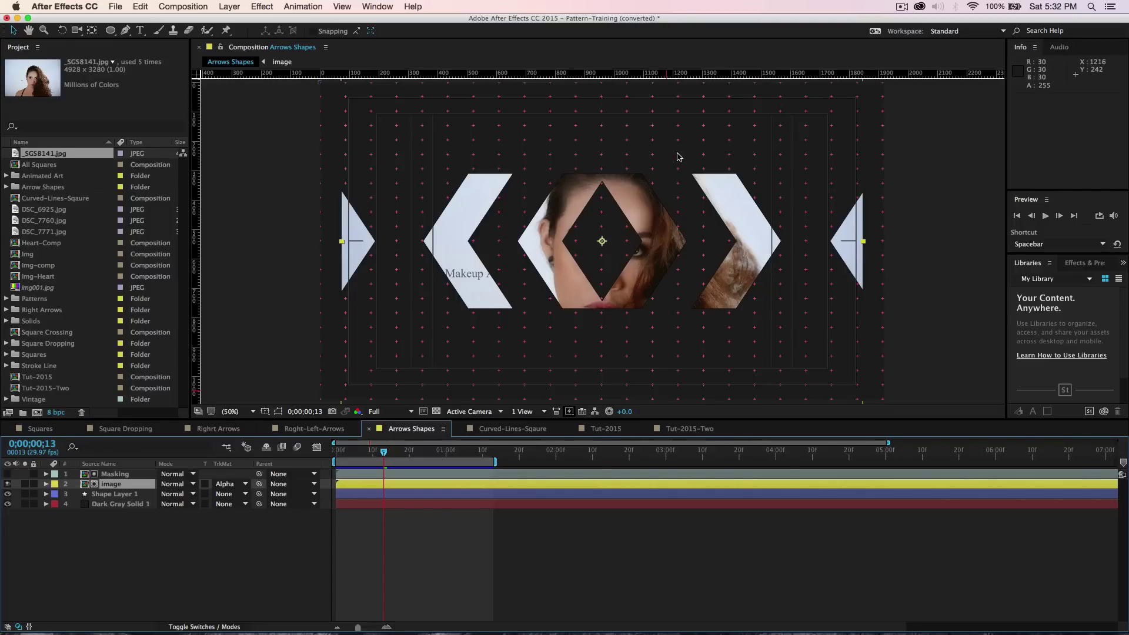
Step: Return to the Tut-2015 composition, play the arrow reveal, and scrub back to 0;00;00;08
click(599, 430)
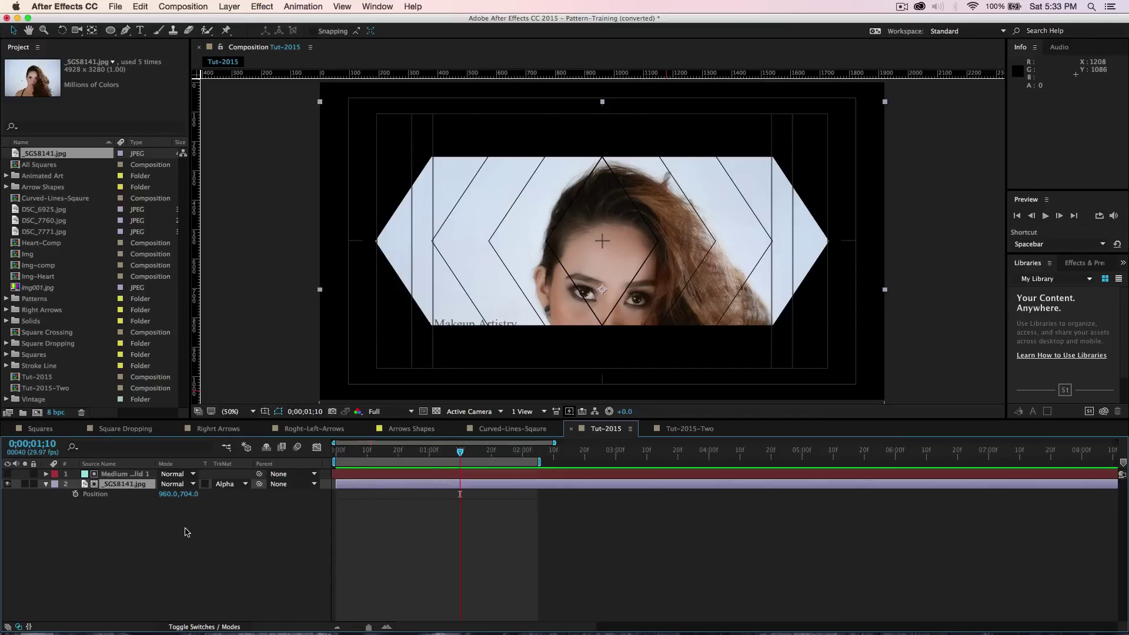
click(184, 544)
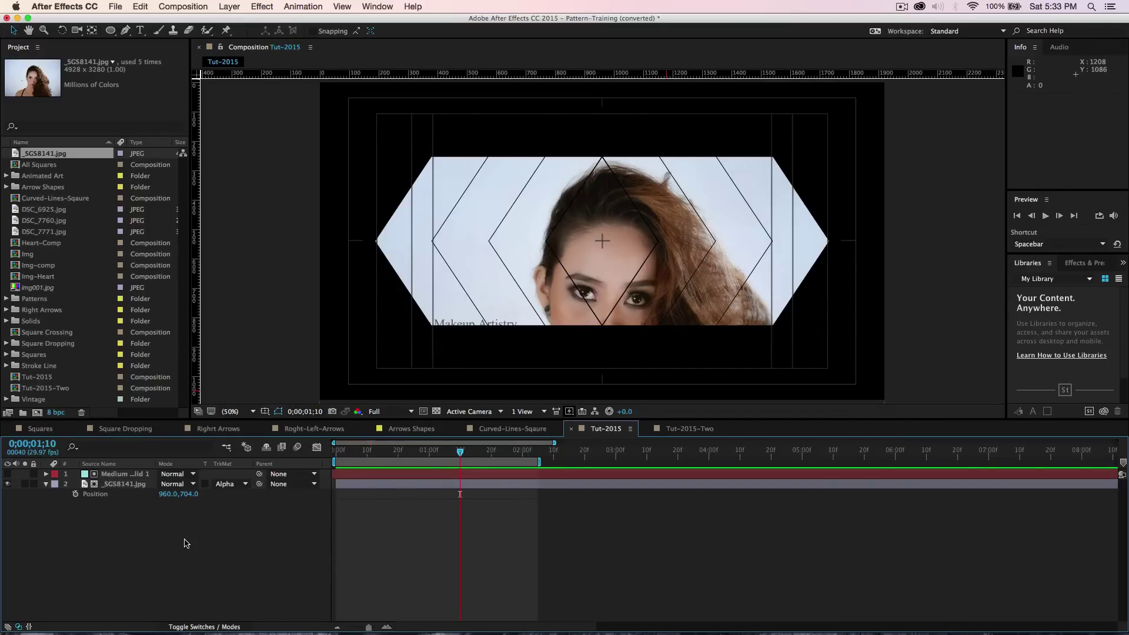
key(space)
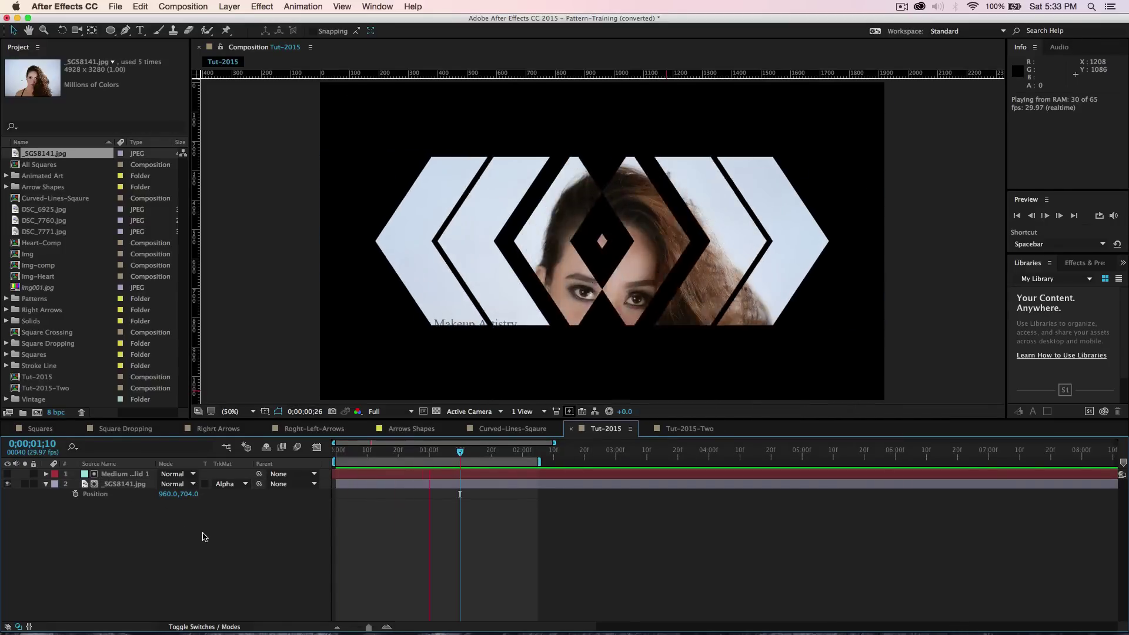
drag(382, 453, 353, 460)
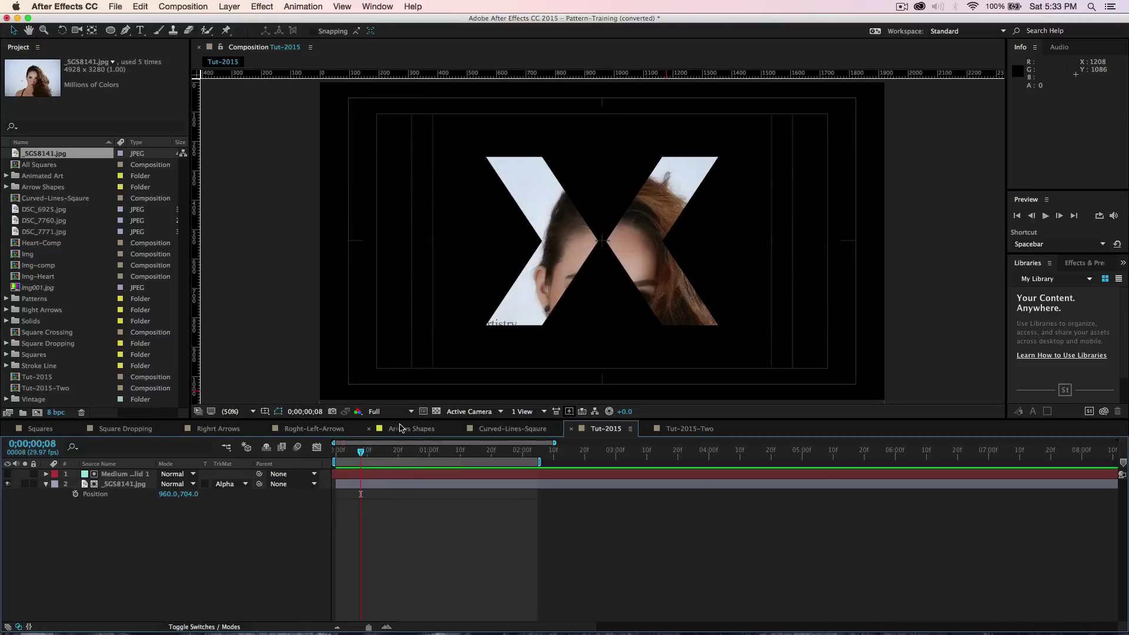
Step: Review the Arrows Shapes composition and preview the slanted stripe animation in Curved-Lines-Sqaure
click(406, 429)
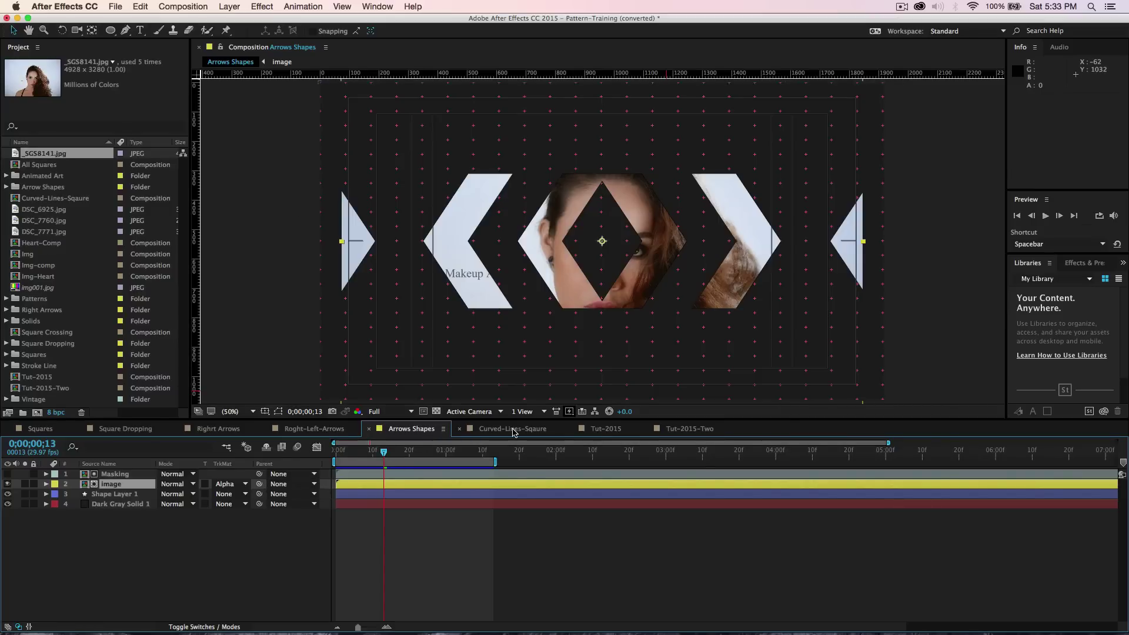
click(514, 430)
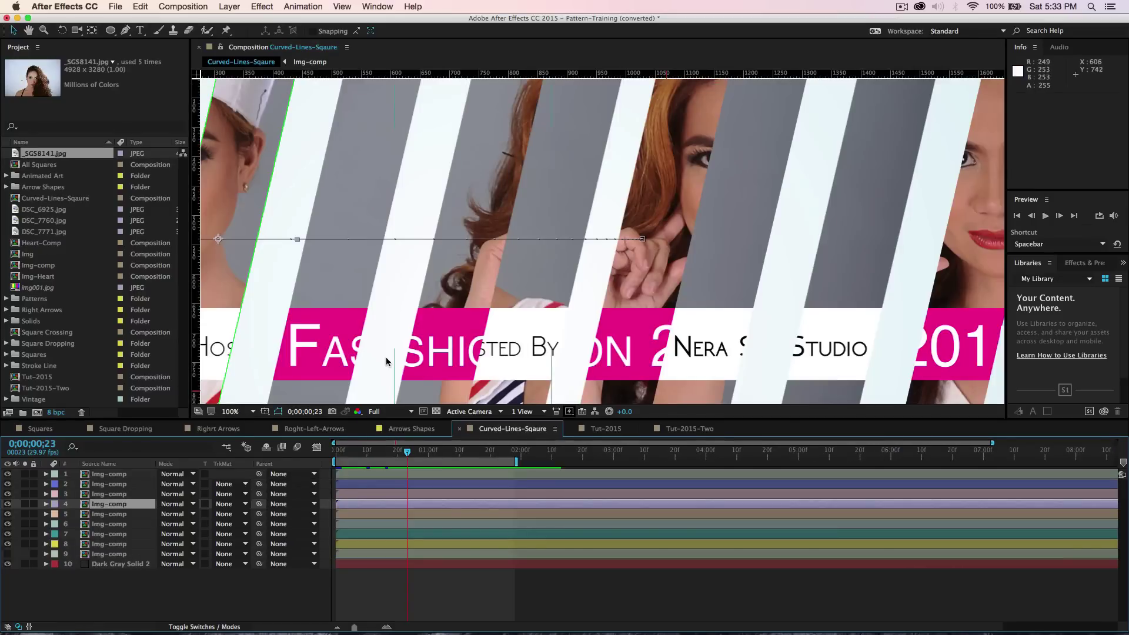
key(space)
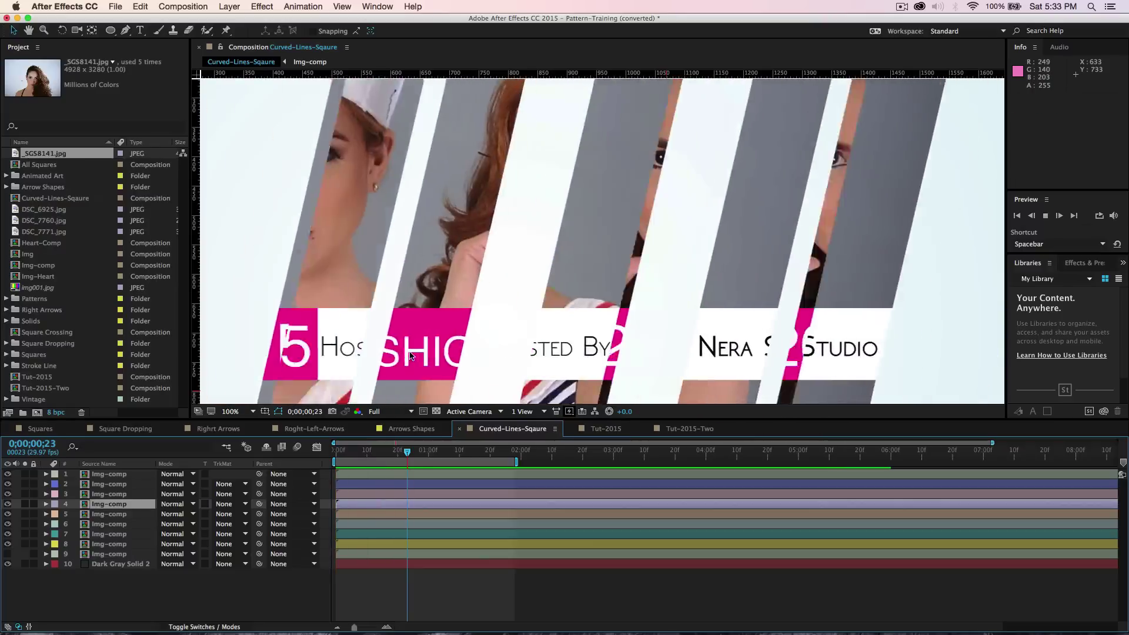
key(space)
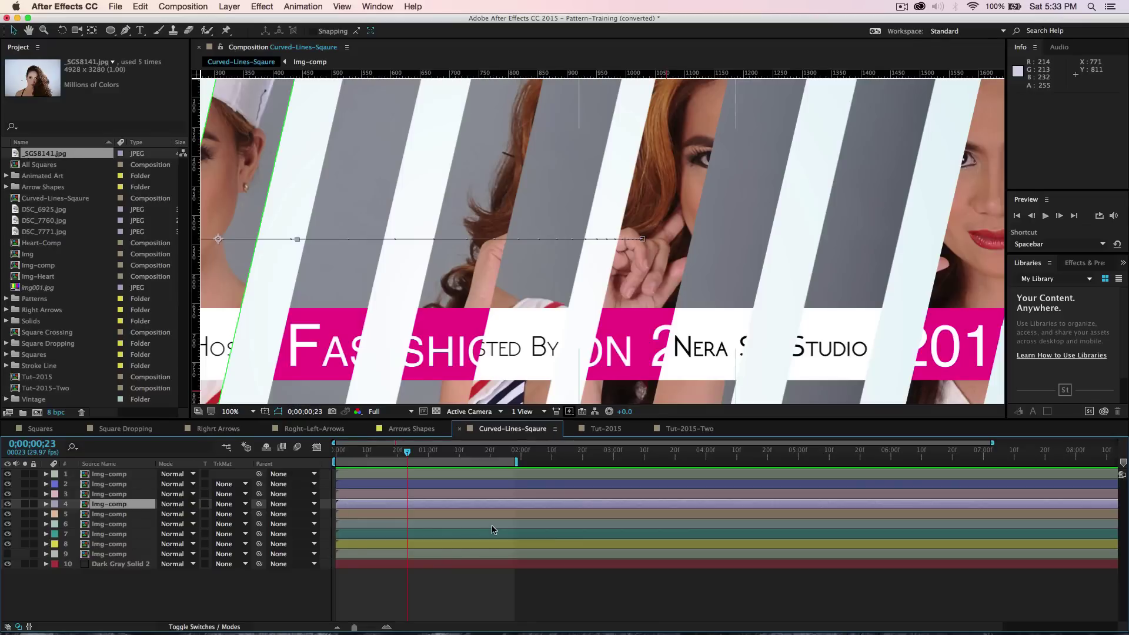
click(246, 593)
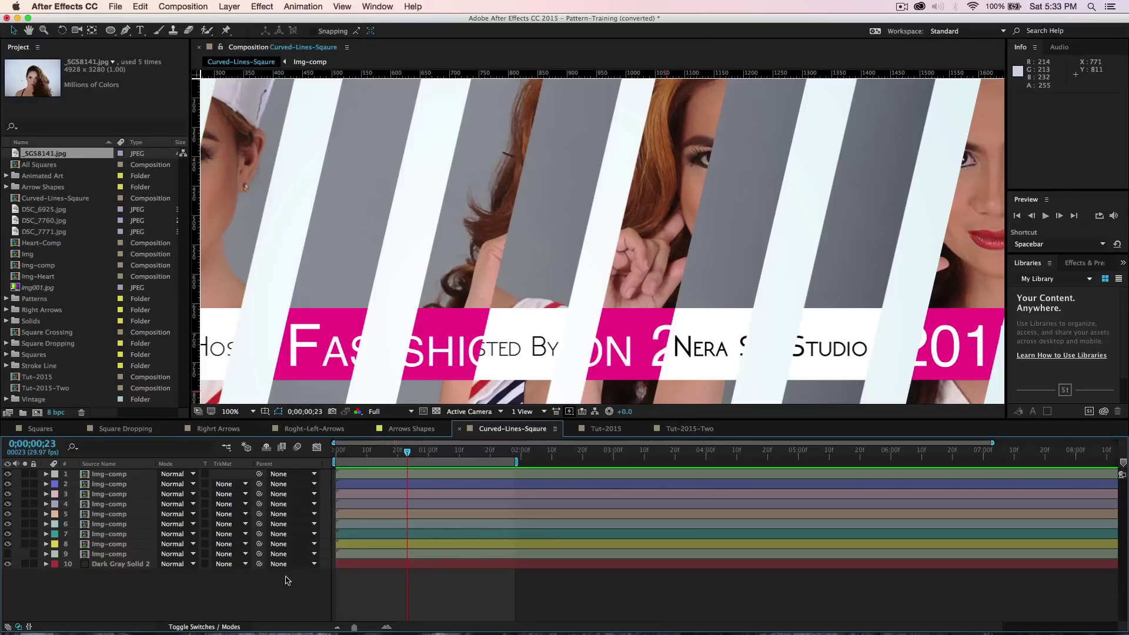
Step: Check Tut-2015-Two and Curved-Lines-Sqaure, and scrub through the finished reveal in Tut-2015
click(681, 429)
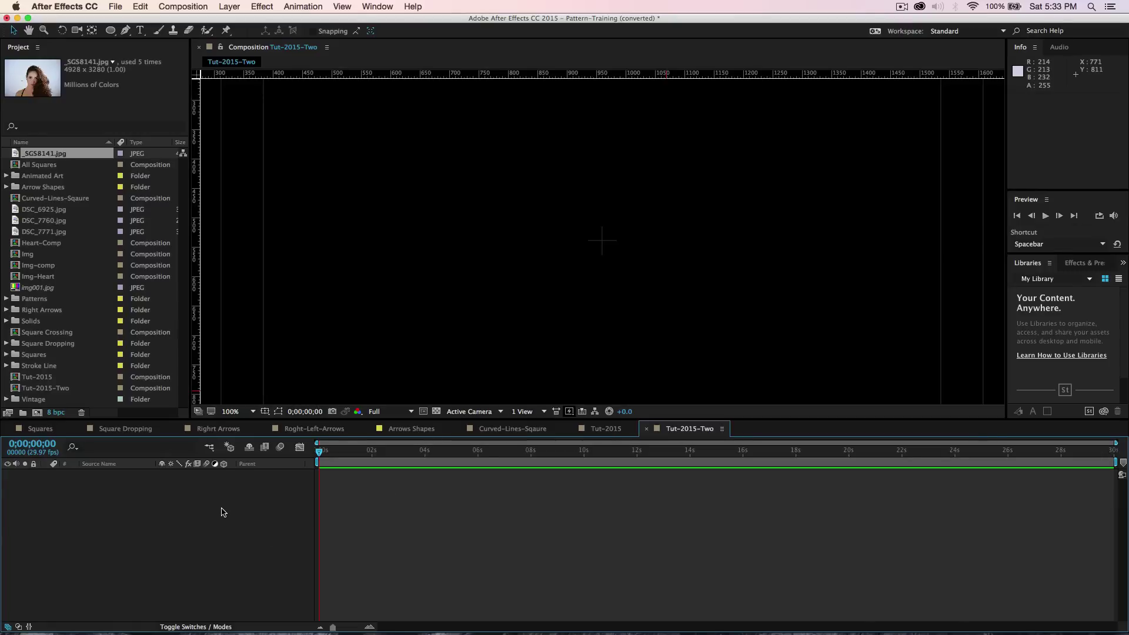
click(494, 429)
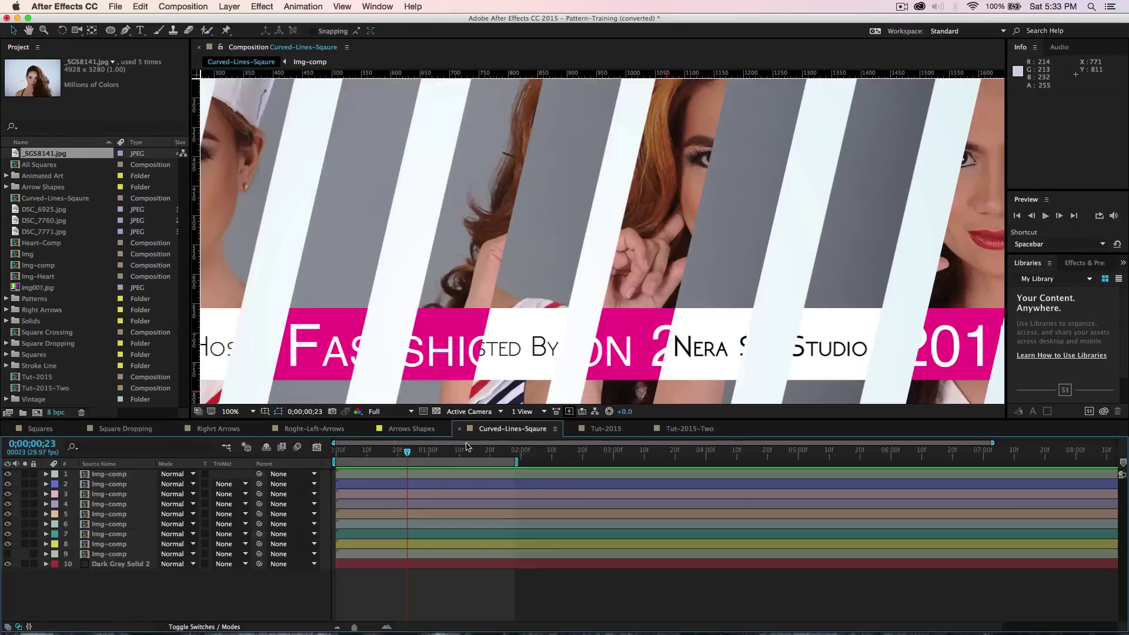
click(611, 429)
drag(361, 453, 473, 488)
Step: Place DSC_7760.jpg as a layer in the empty Tut-2015-Two composition
click(677, 428)
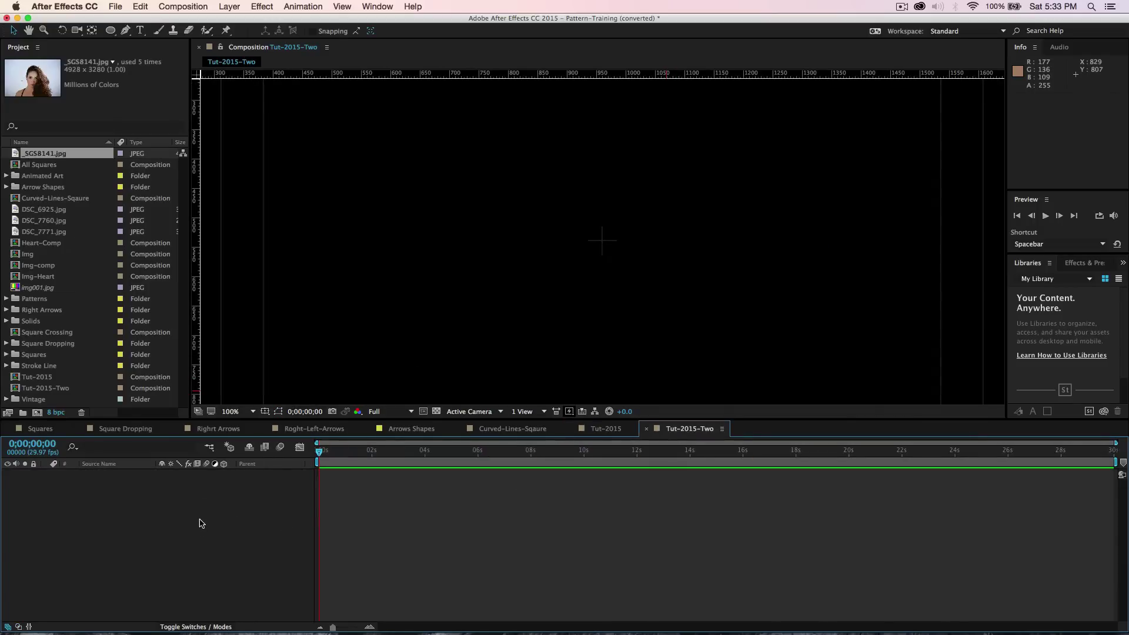
click(42, 210)
click(41, 221)
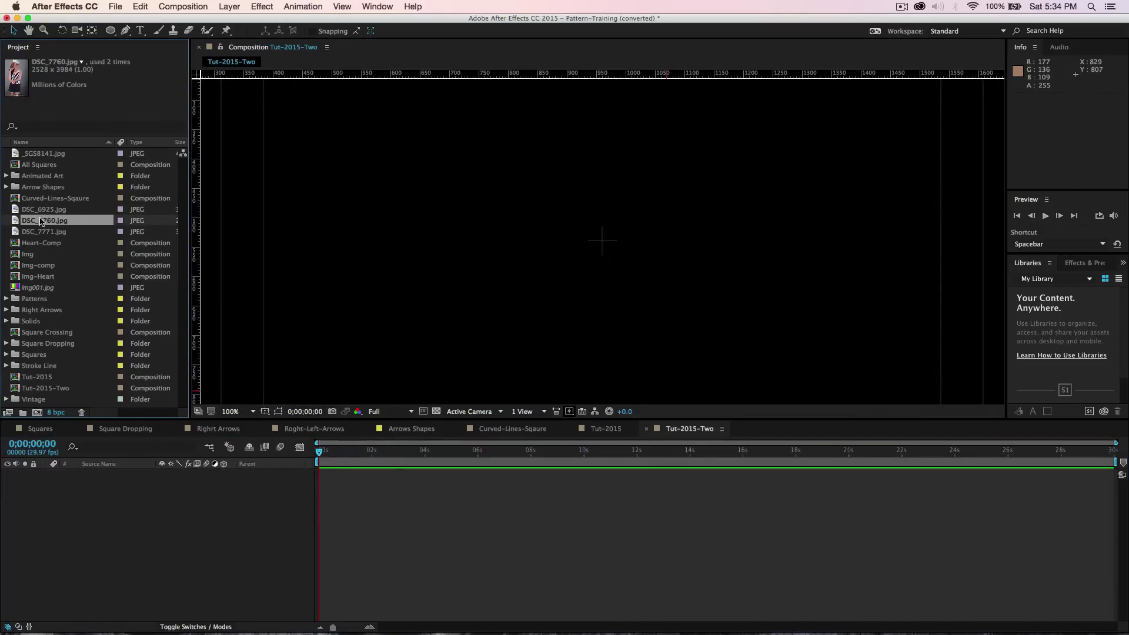
drag(41, 222, 107, 494)
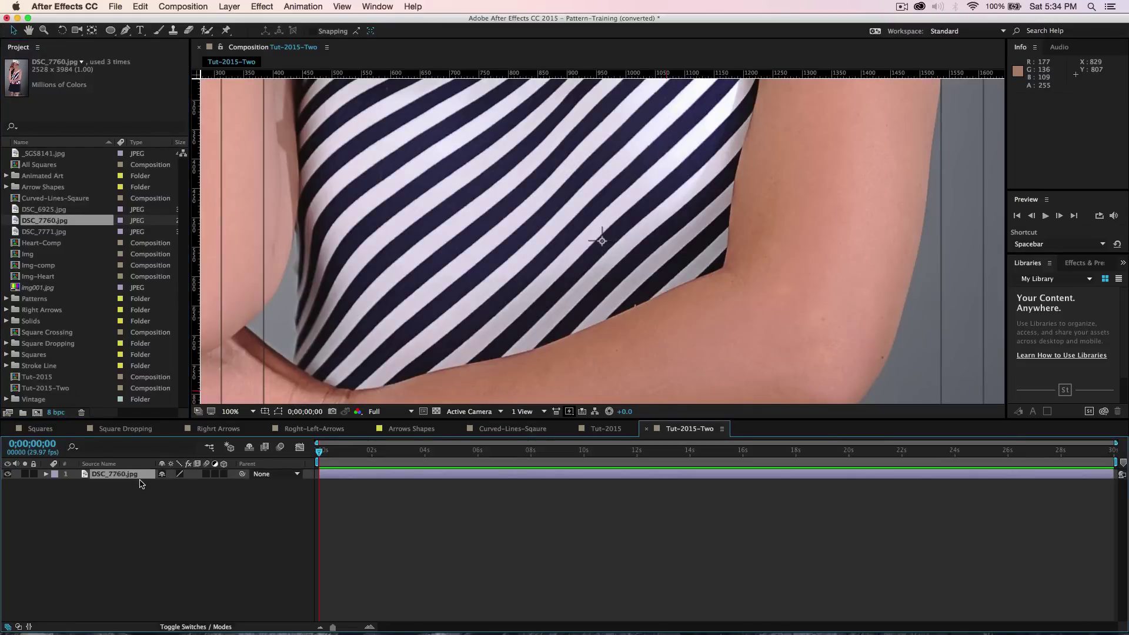
Step: Scale the DSC_7760.jpg layer to 76% to fill the frame's width
key(s)
drag(175, 486, 144, 485)
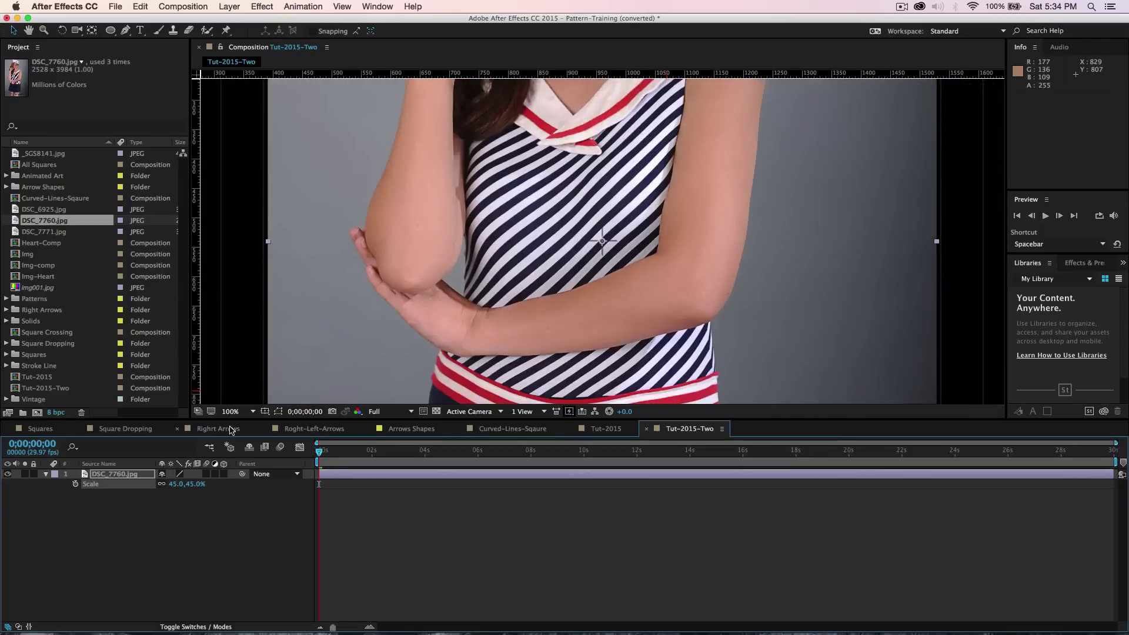
click(235, 412)
click(237, 418)
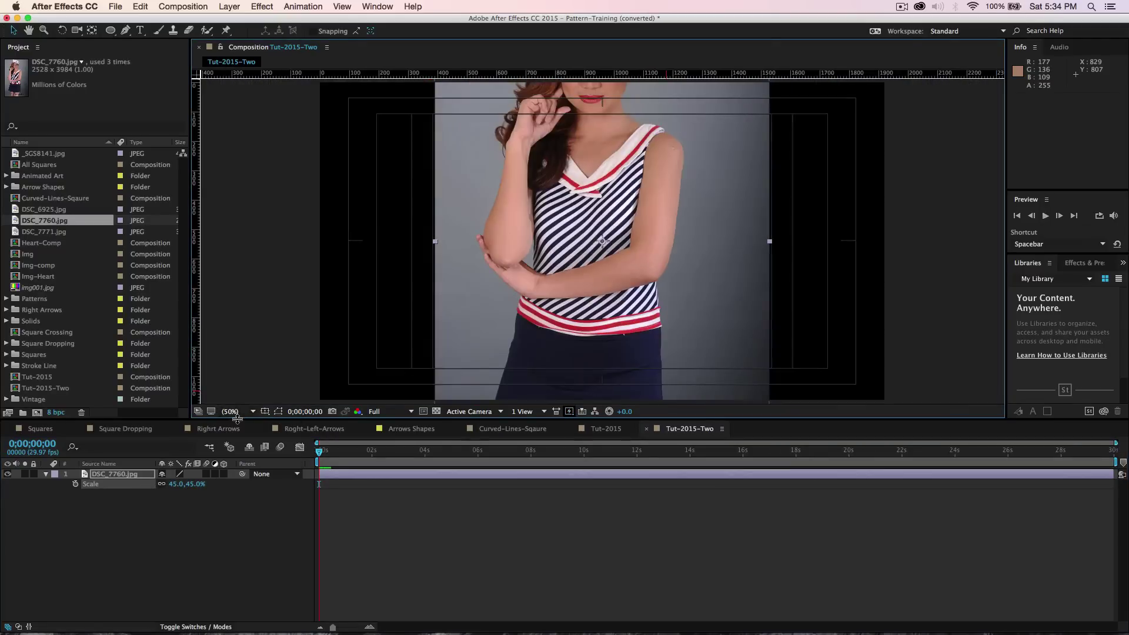
drag(174, 488, 200, 497)
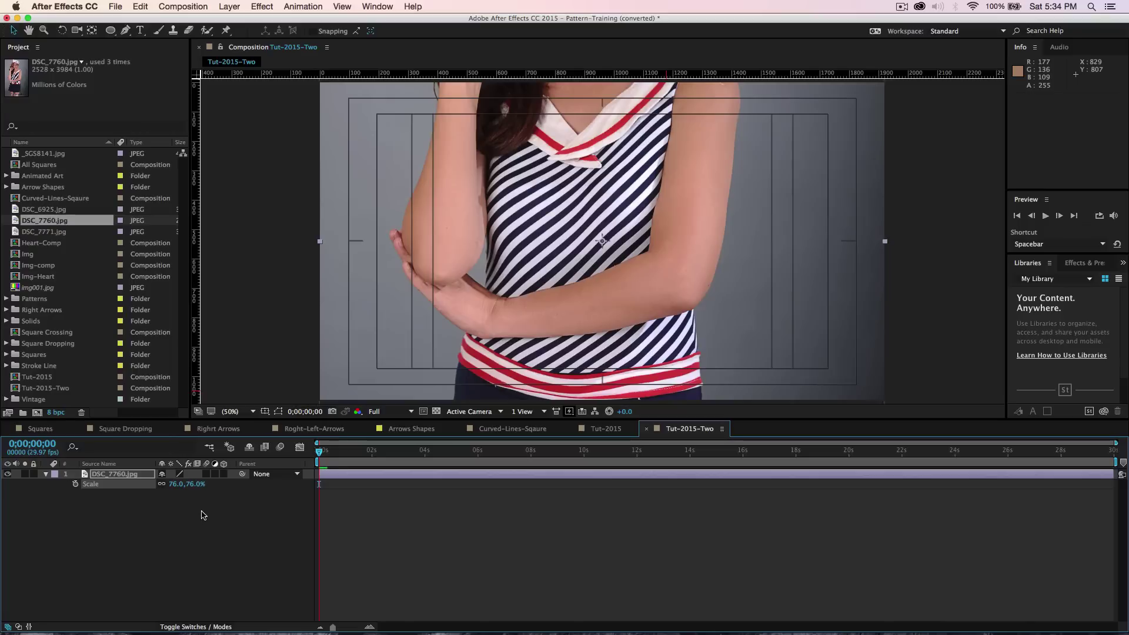
Step: Lower the DSC_7760.jpg layer to position 960, 1486 so the face is framed
key(p)
drag(189, 484, 479, 527)
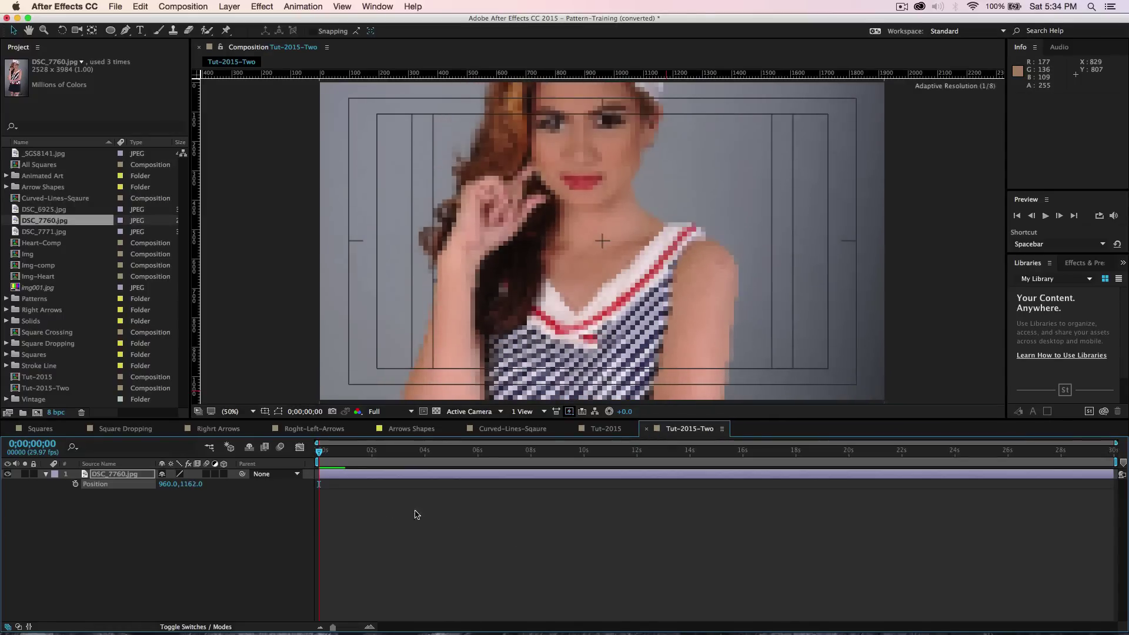
drag(197, 484, 356, 517)
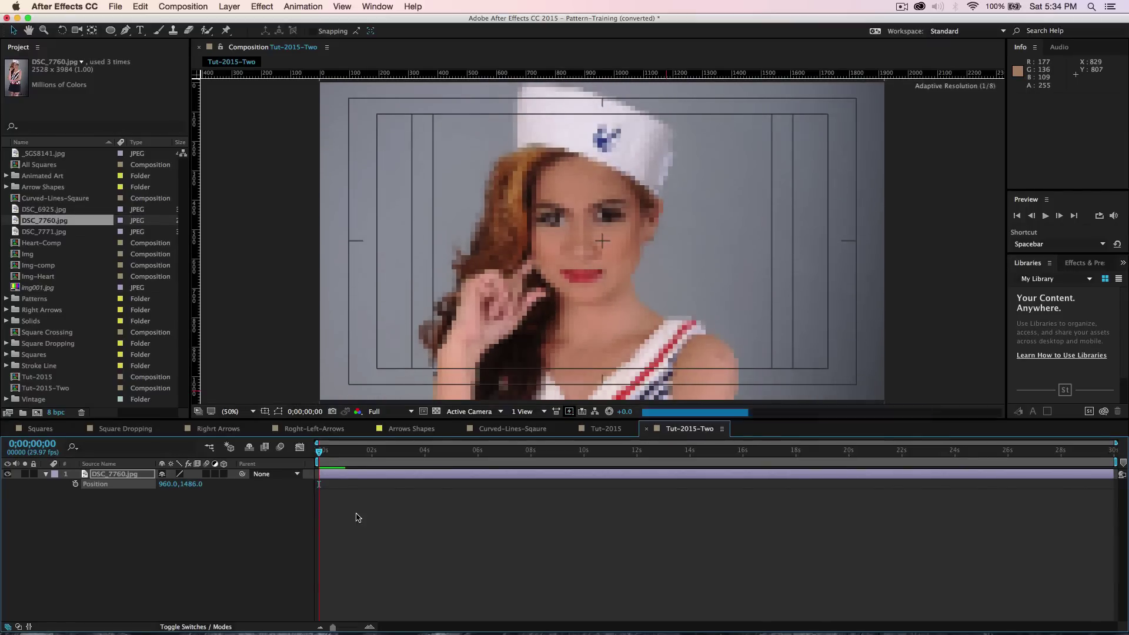
Step: Pre-compose the DSC_7760.jpg layer as Img-sliced, moving all attributes into the new composition
click(115, 478)
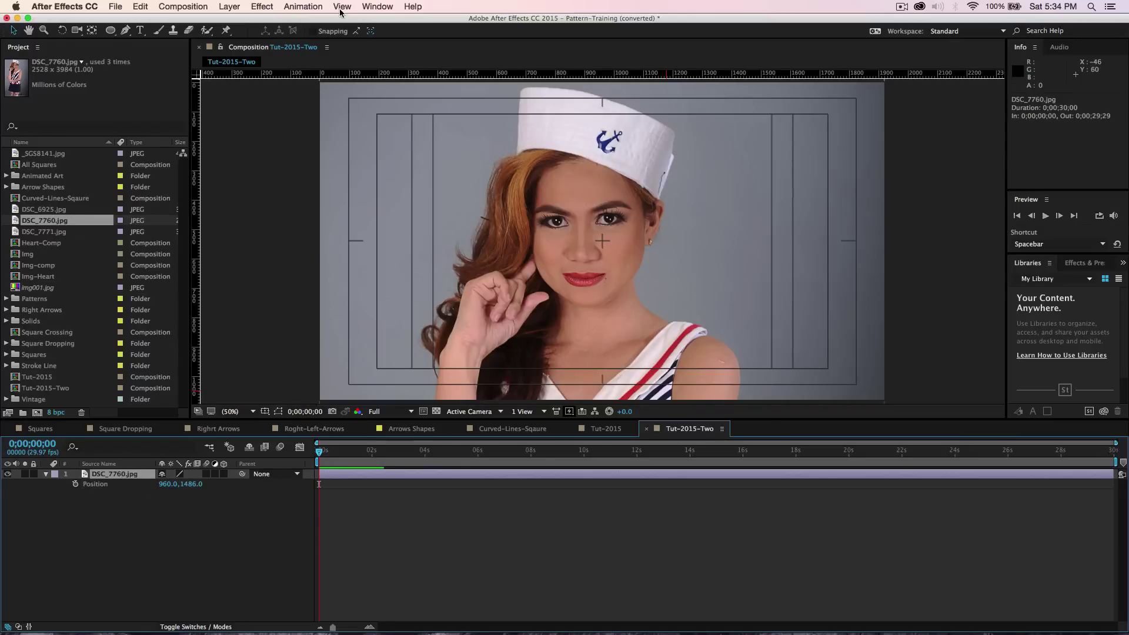
click(244, 9)
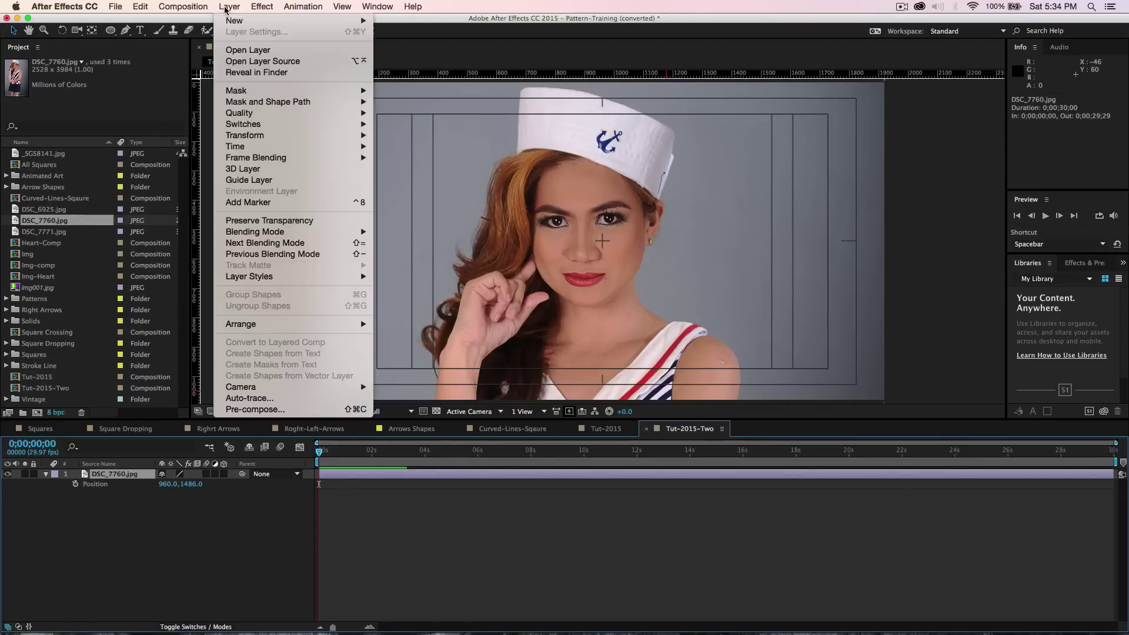
click(175, 547)
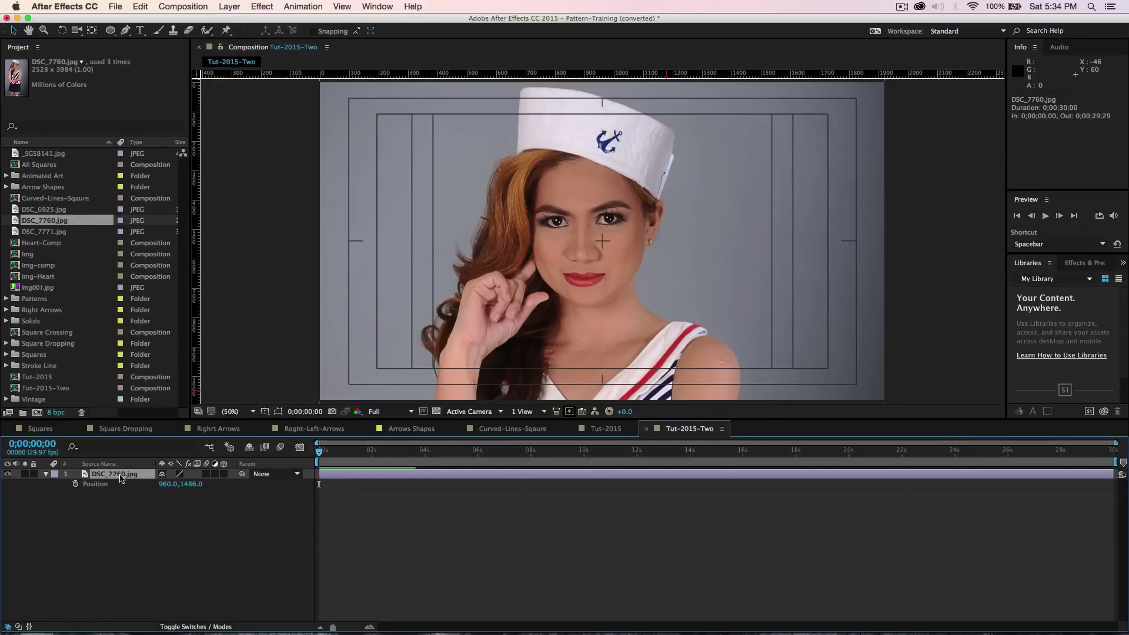
right_click(120, 478)
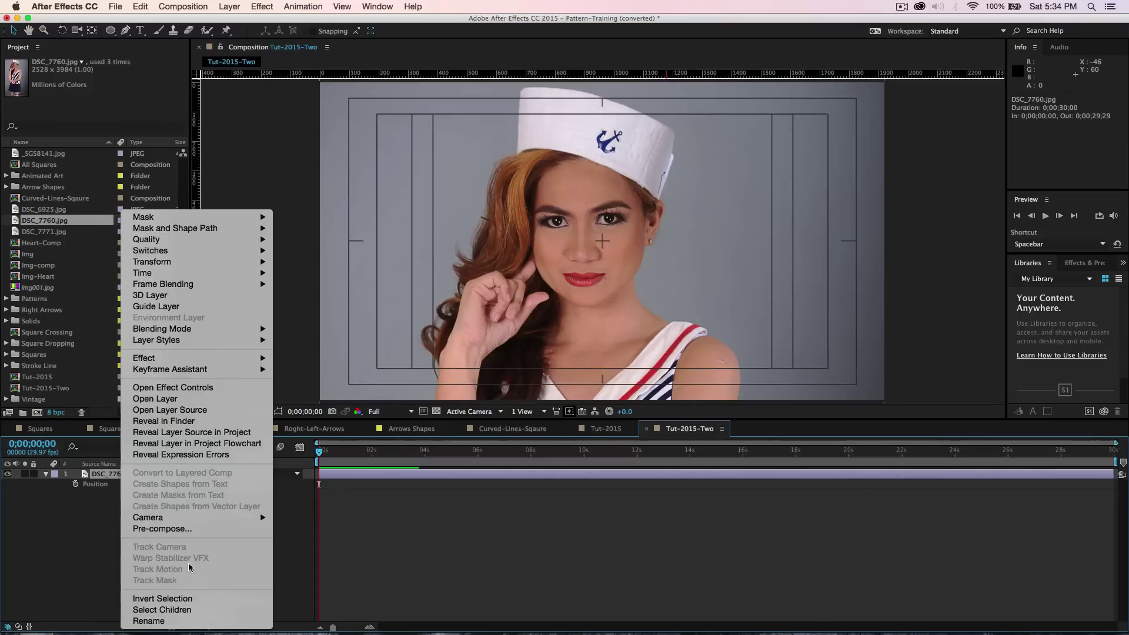
click(194, 530)
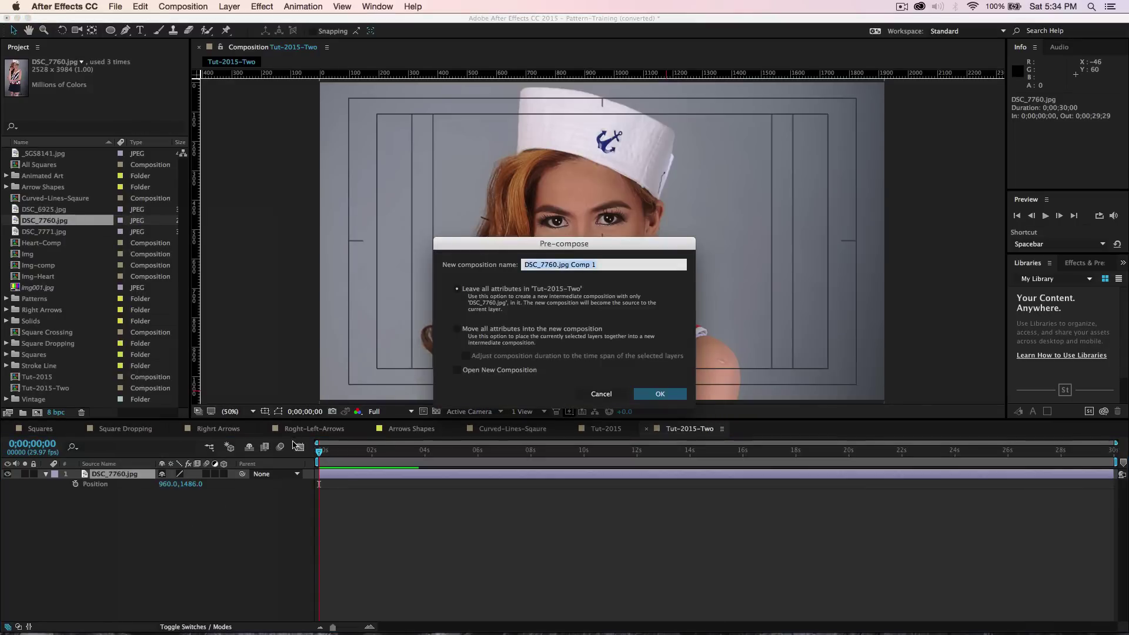
click(503, 331)
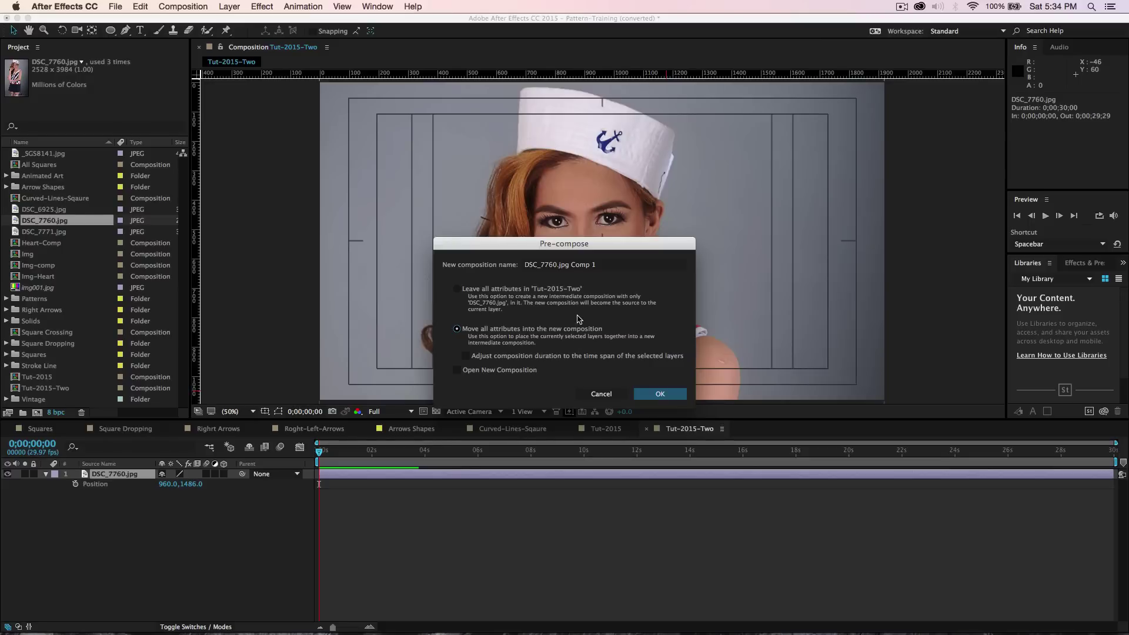
click(622, 267)
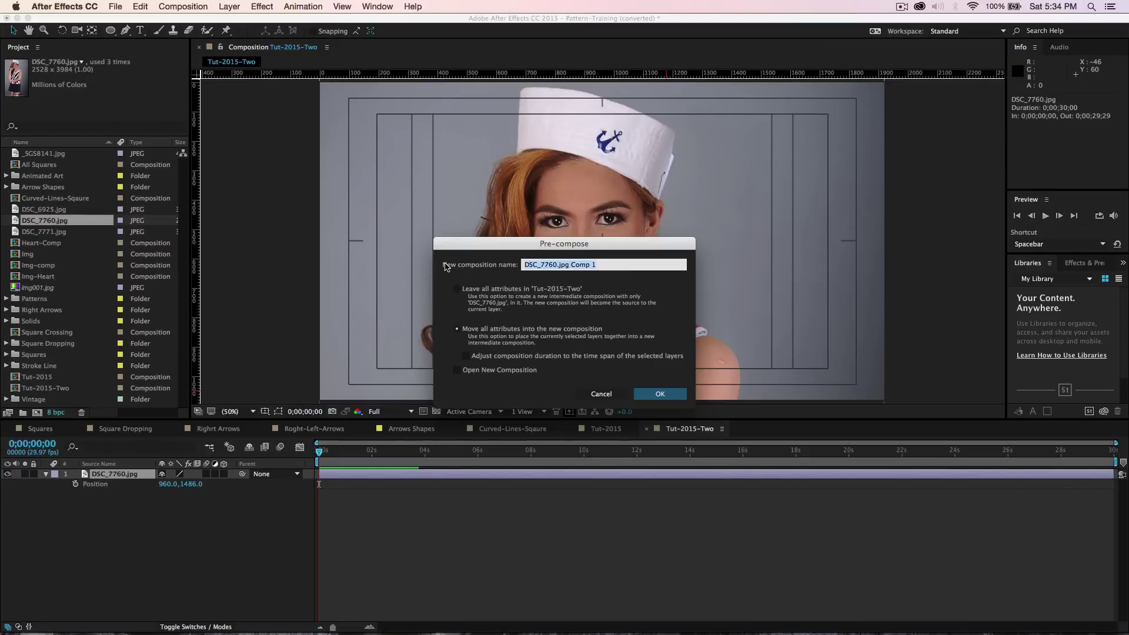
key(BackSpace)
click(660, 394)
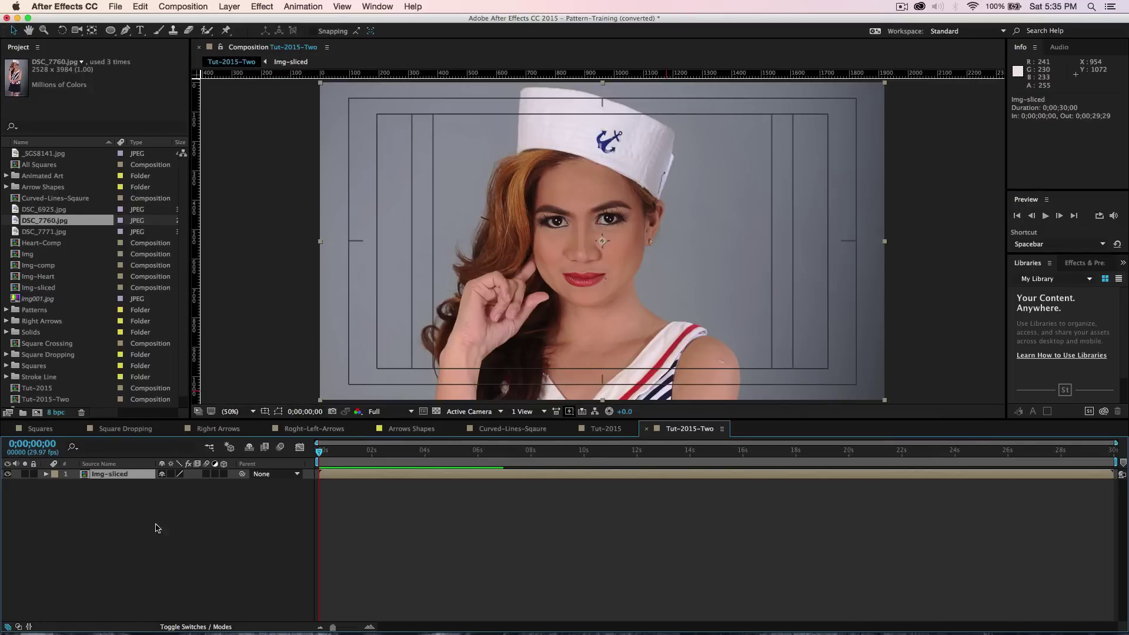
Step: Look up the Scripts folder of Adobe After Effects CC 2015 within Applications in Finder
click(338, 617)
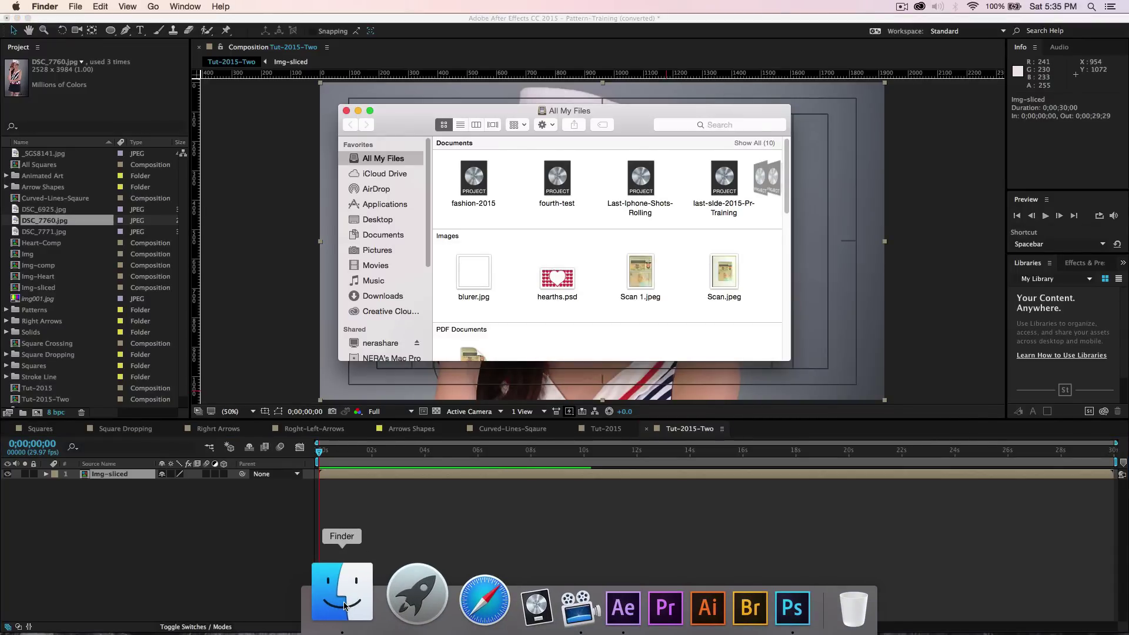
click(393, 205)
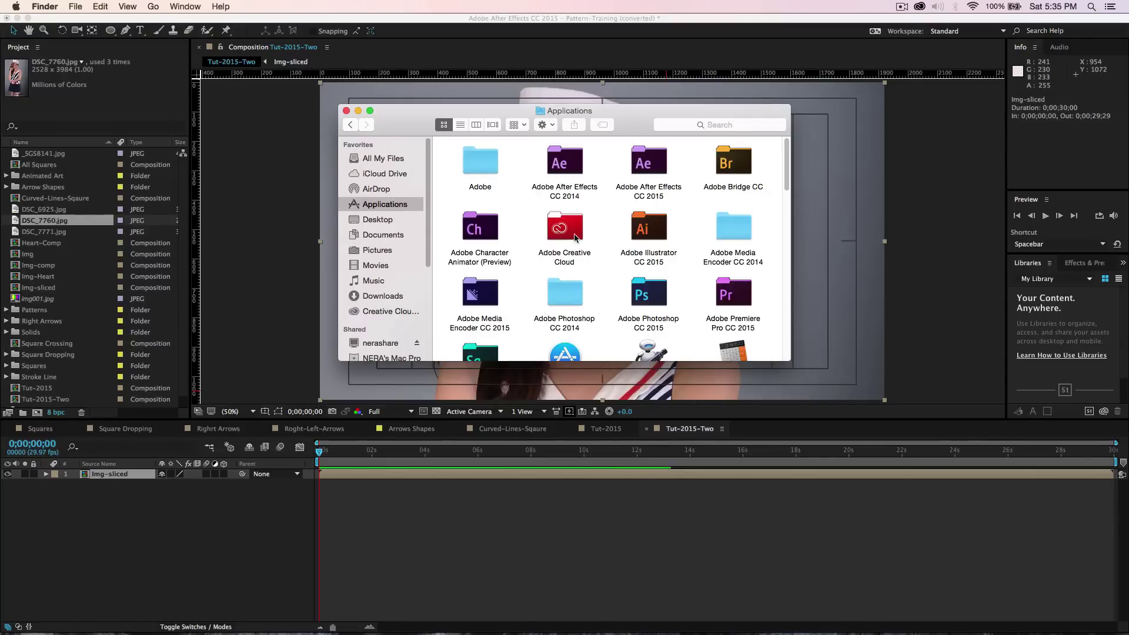
double_click(649, 166)
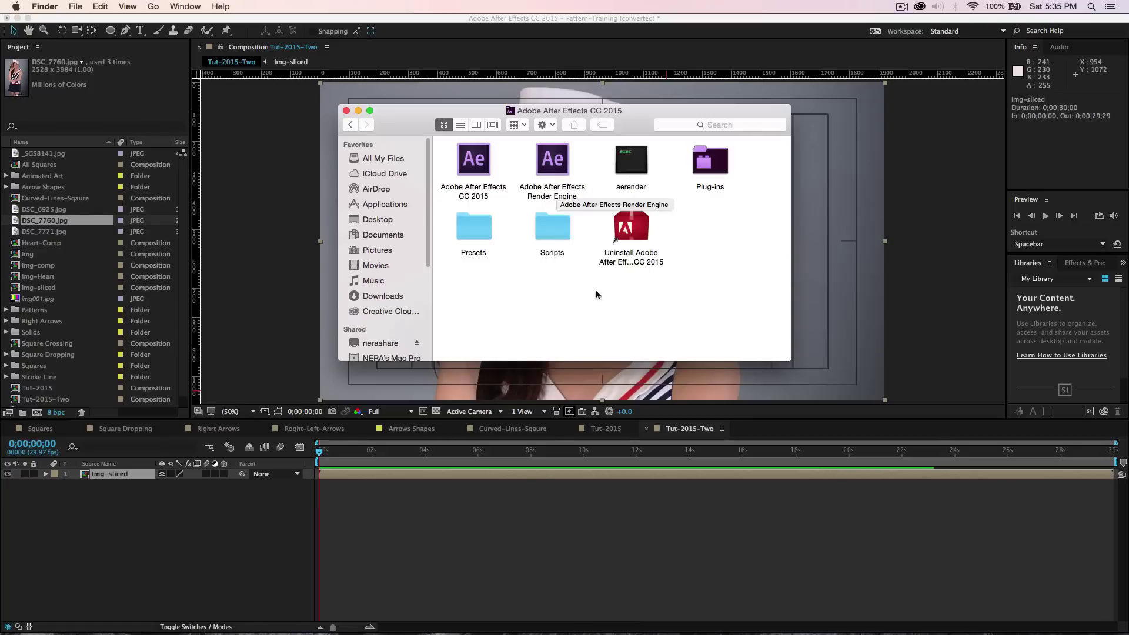
double_click(553, 232)
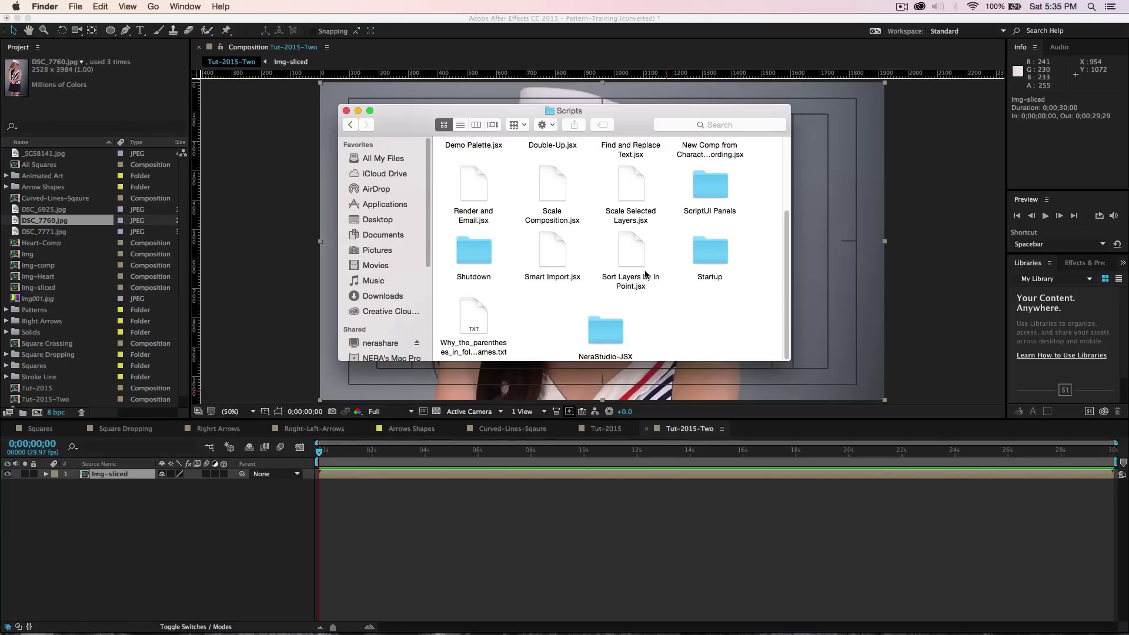
click(347, 111)
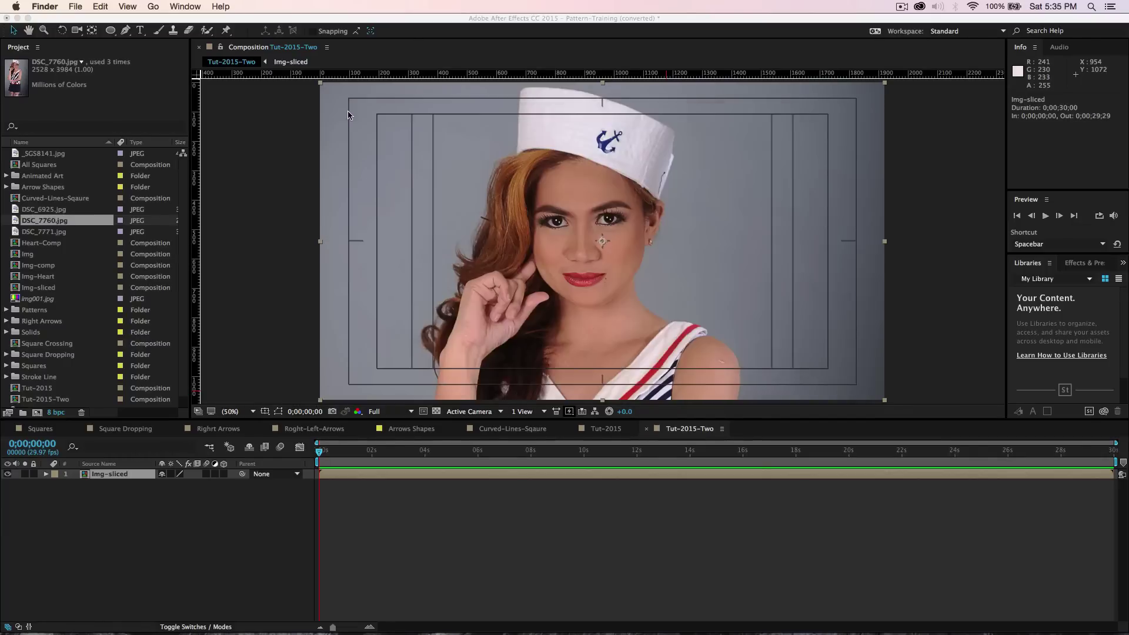
Step: Select the Img-sliced layer, switch to Photoshop, and clear the arrow-shaped path from the canvas with the Custom Shape tool ready
click(121, 478)
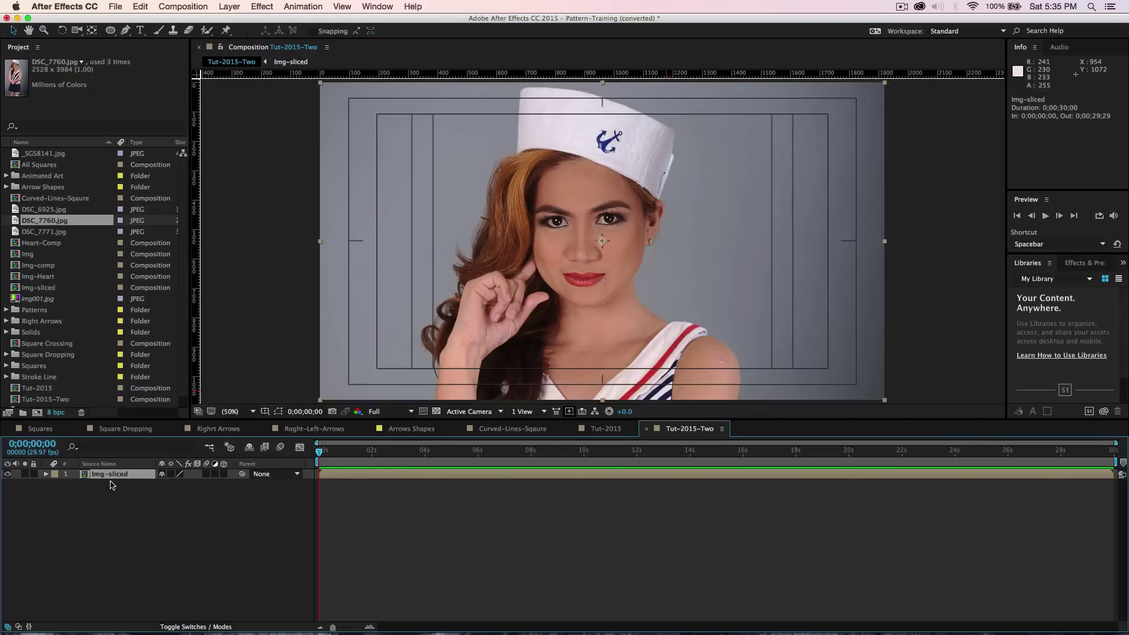
mouse_move(530, 633)
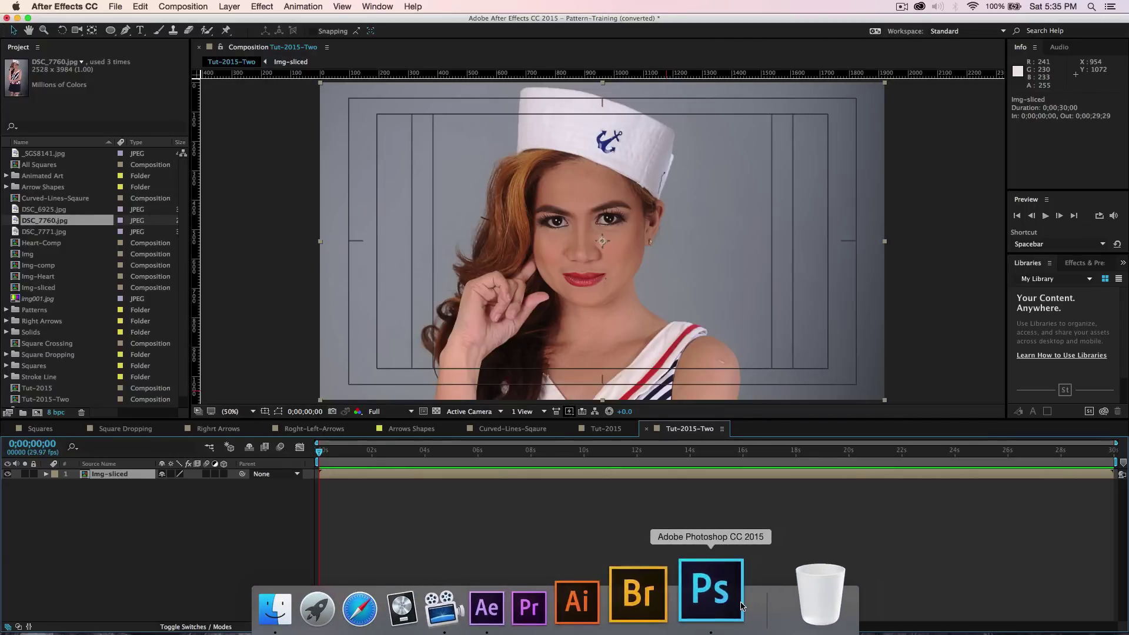
click(726, 609)
key(p)
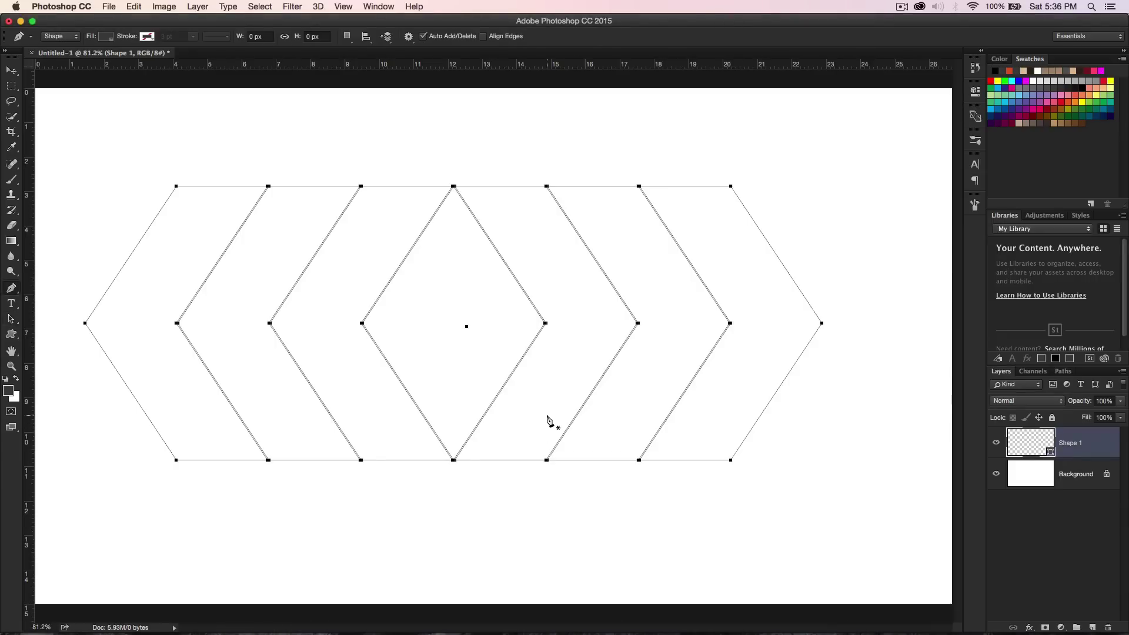
key(Escape)
key(u)
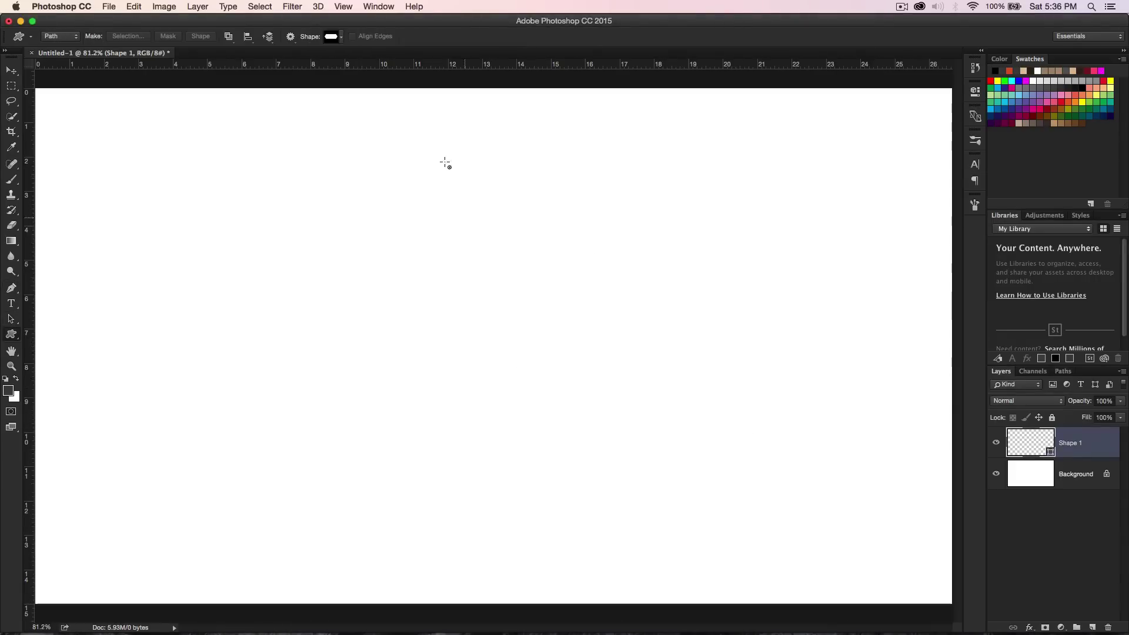
Step: Draw the slanted-stripes custom shape as a centred path about 1530 px wide and 675 px high
click(337, 37)
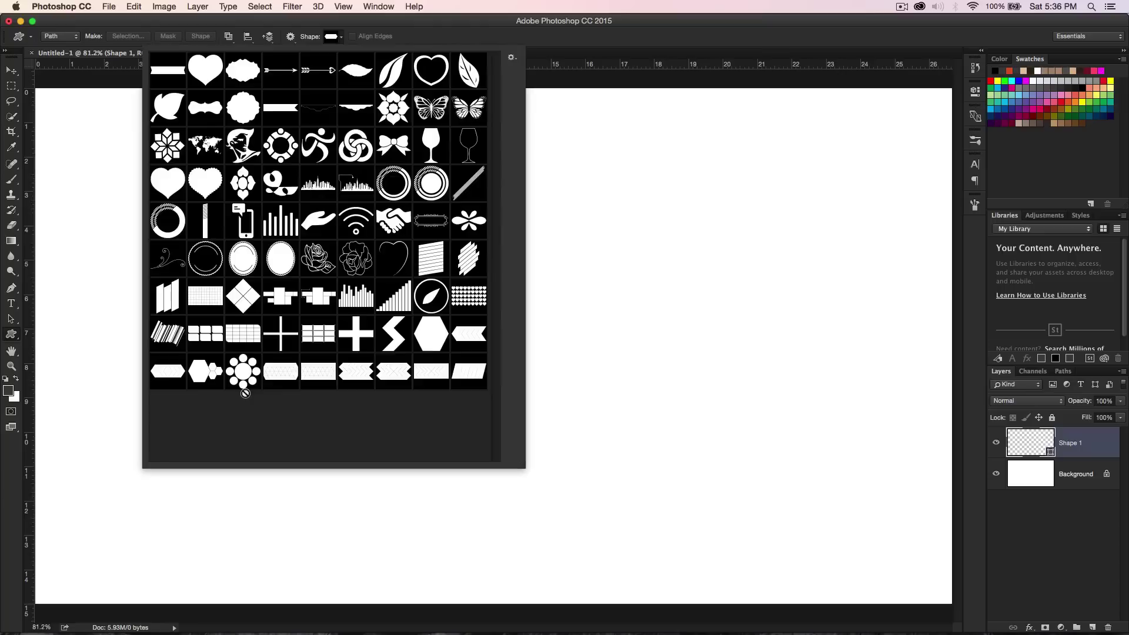
click(469, 373)
click(610, 366)
click(727, 303)
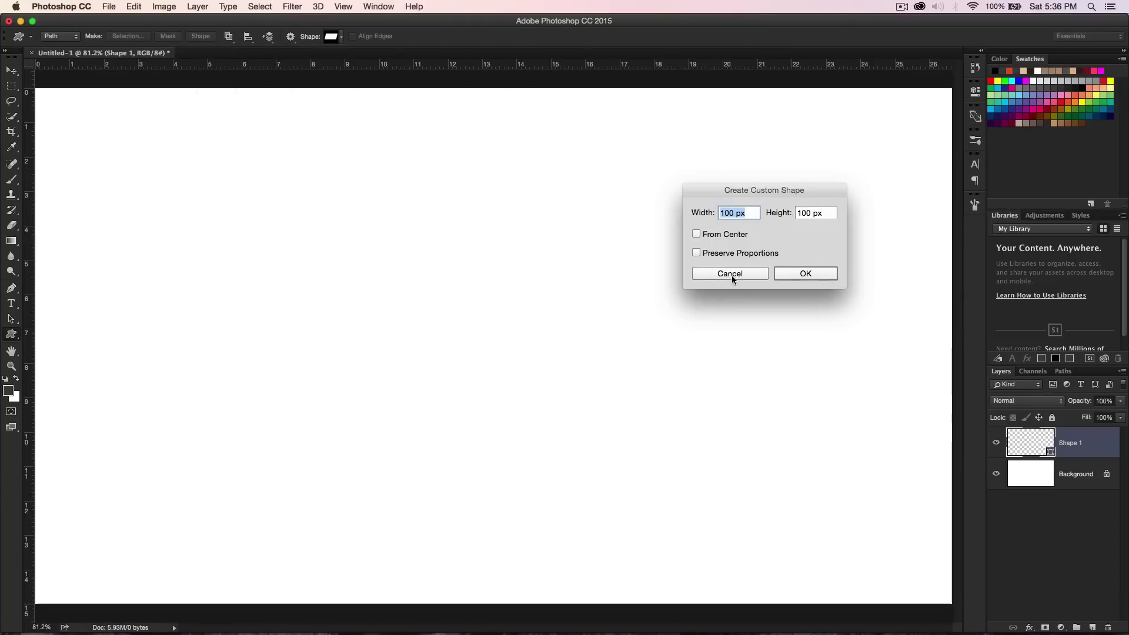
click(730, 274)
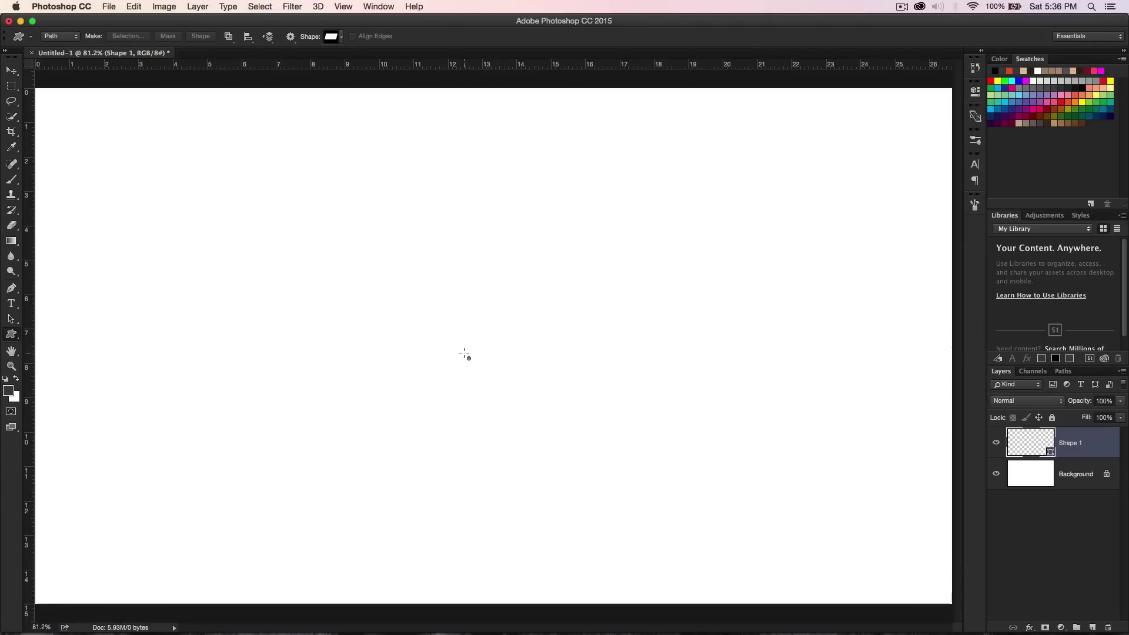
drag(465, 355, 834, 516)
Step: Copy the whole striped path, switch to After Effects, and paste it as masks onto Img-sliced with the mask outlines shown
key(a)
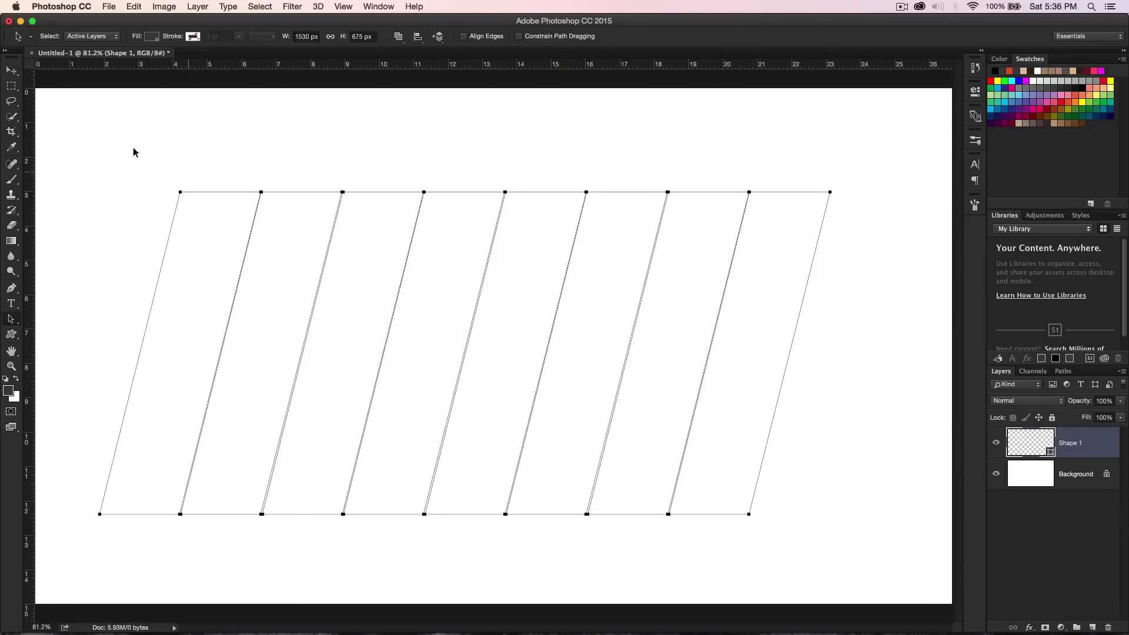
drag(106, 129, 78, 150)
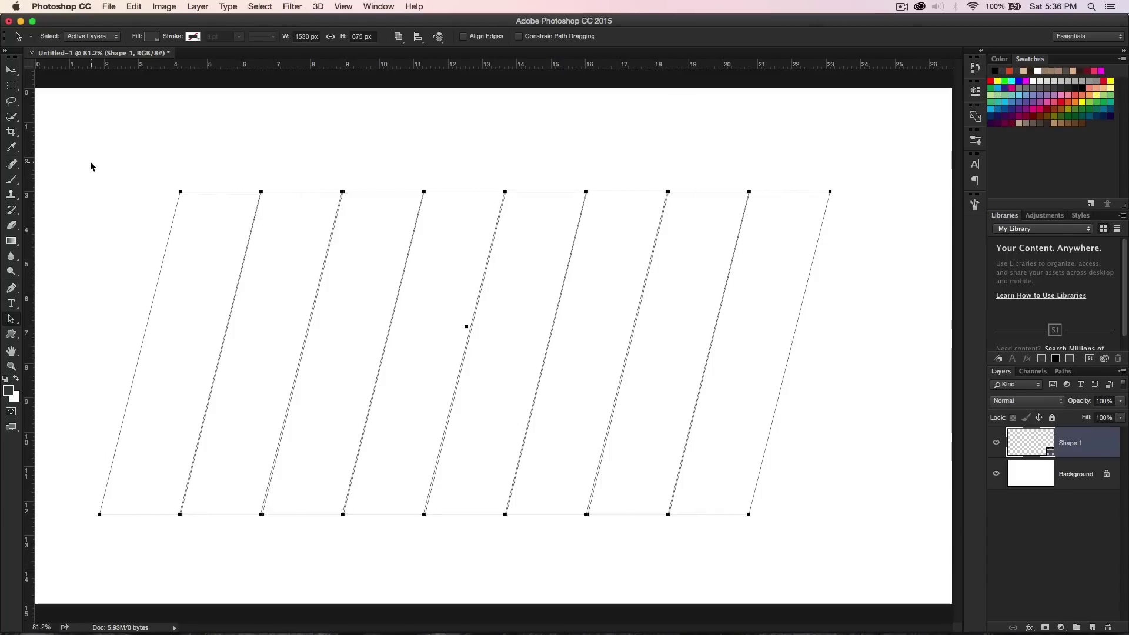
key(super+c)
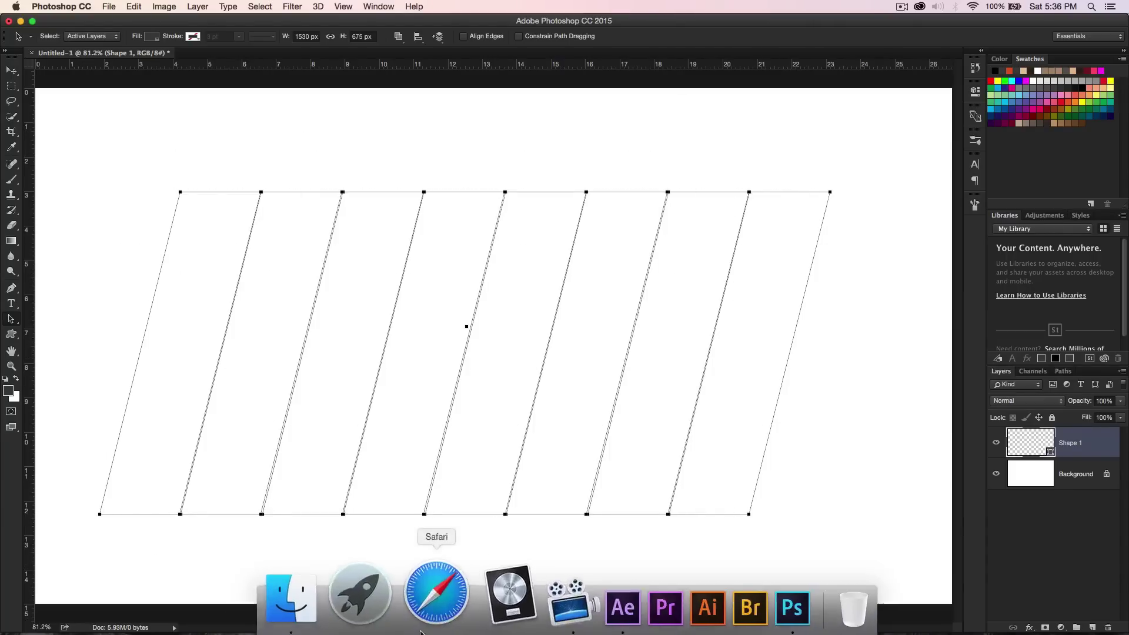
click(566, 609)
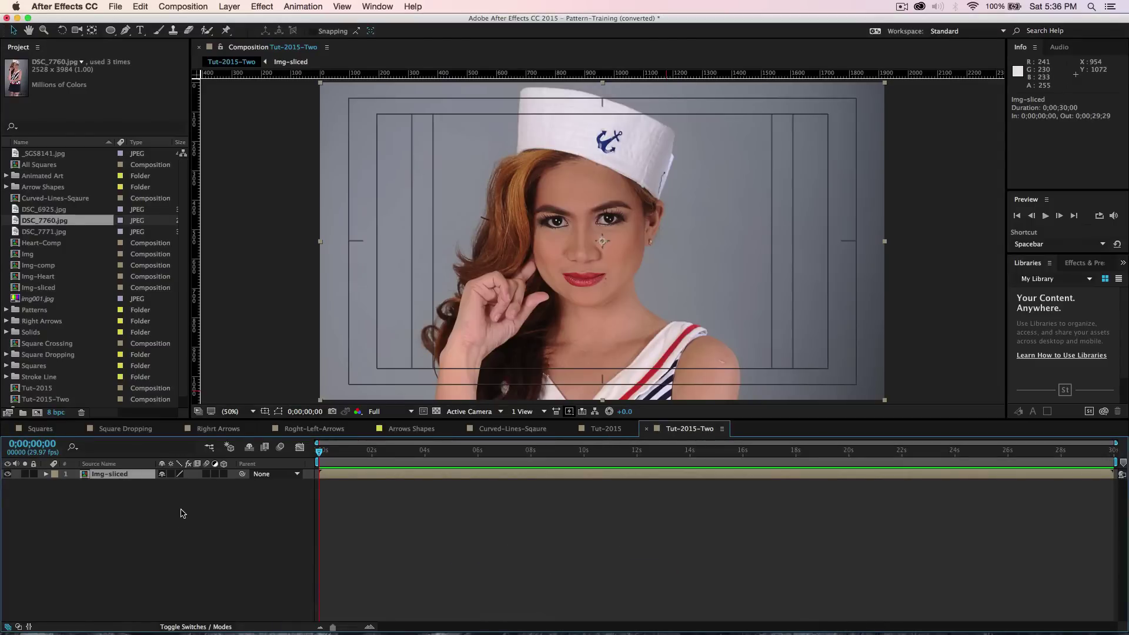
click(183, 514)
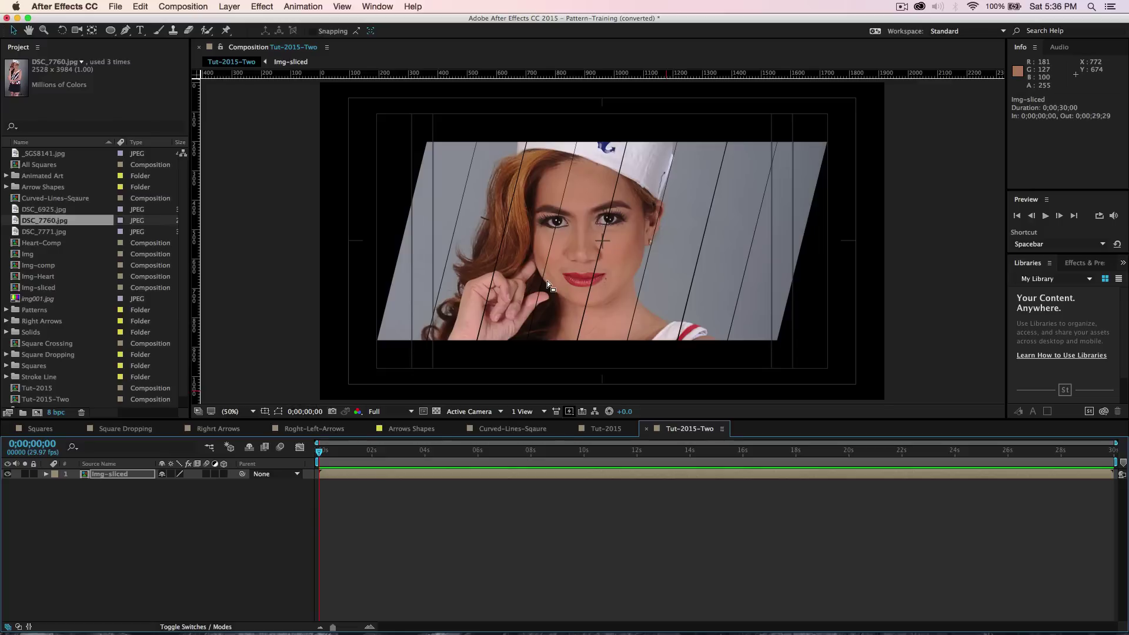
click(279, 413)
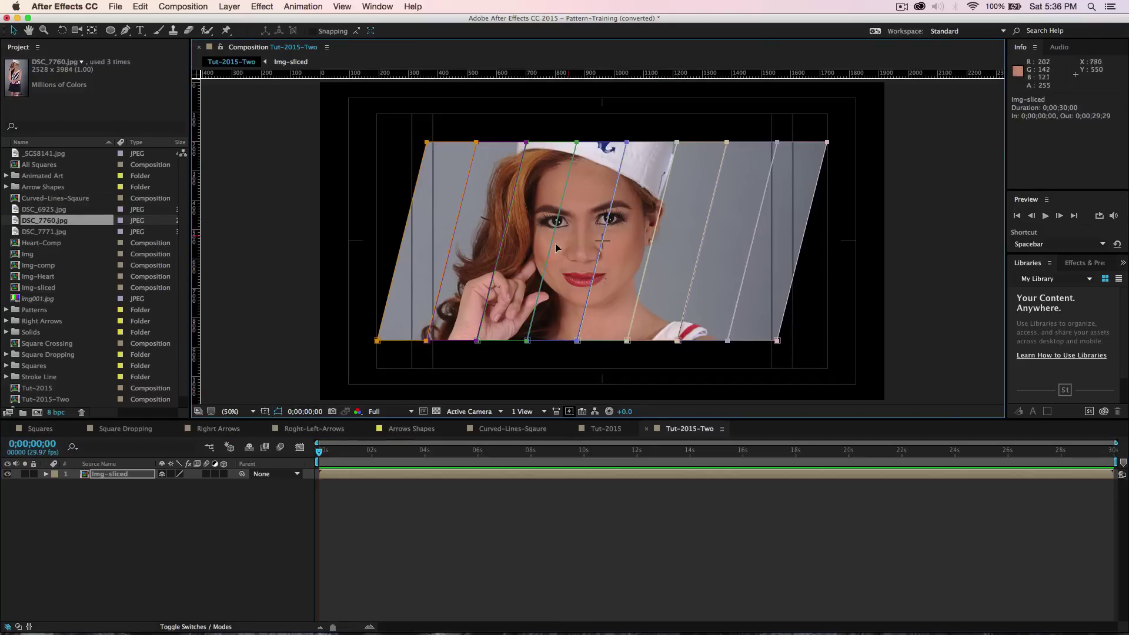
click(106, 476)
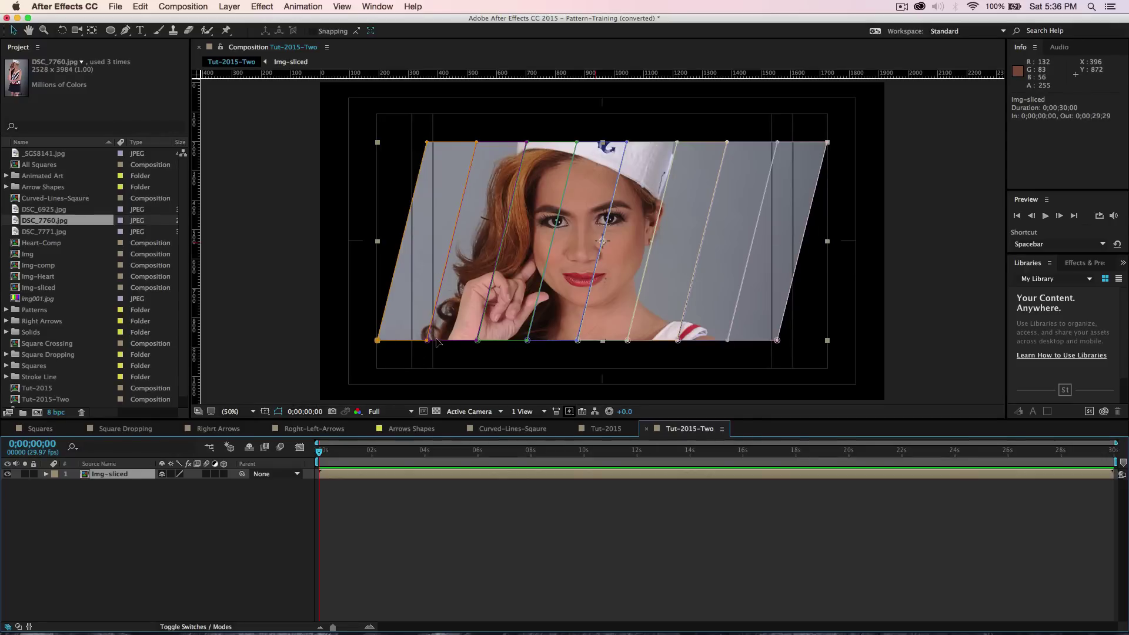
Step: Scrub back through the arrow reveal in Tut-2015 for comparison and return to Tut-2015-Two
click(595, 432)
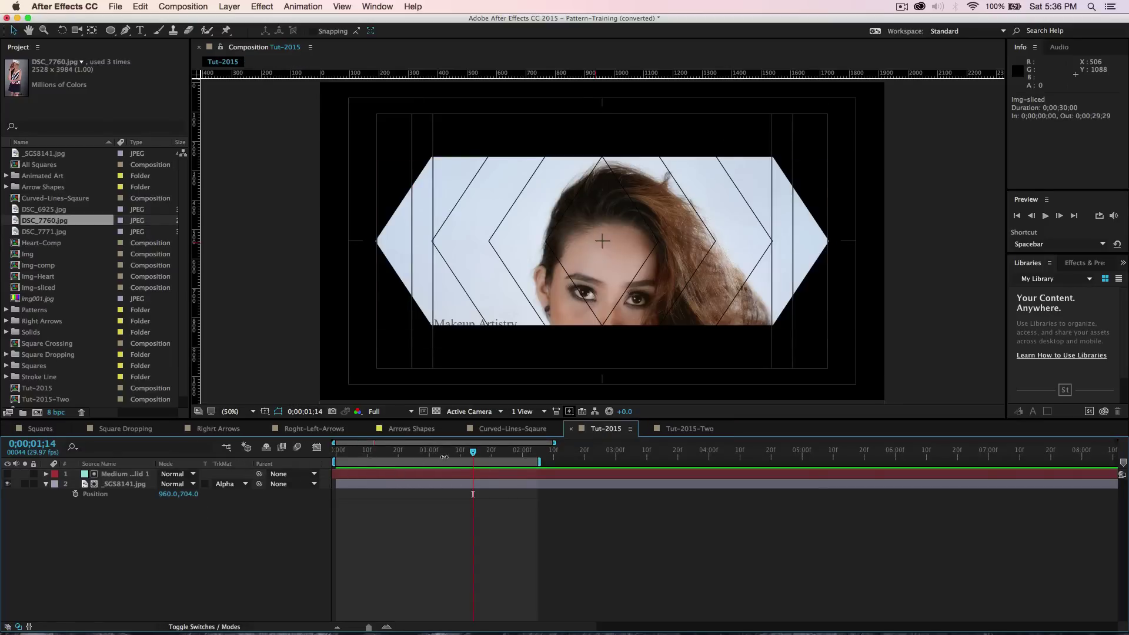
drag(476, 456, 445, 456)
click(677, 429)
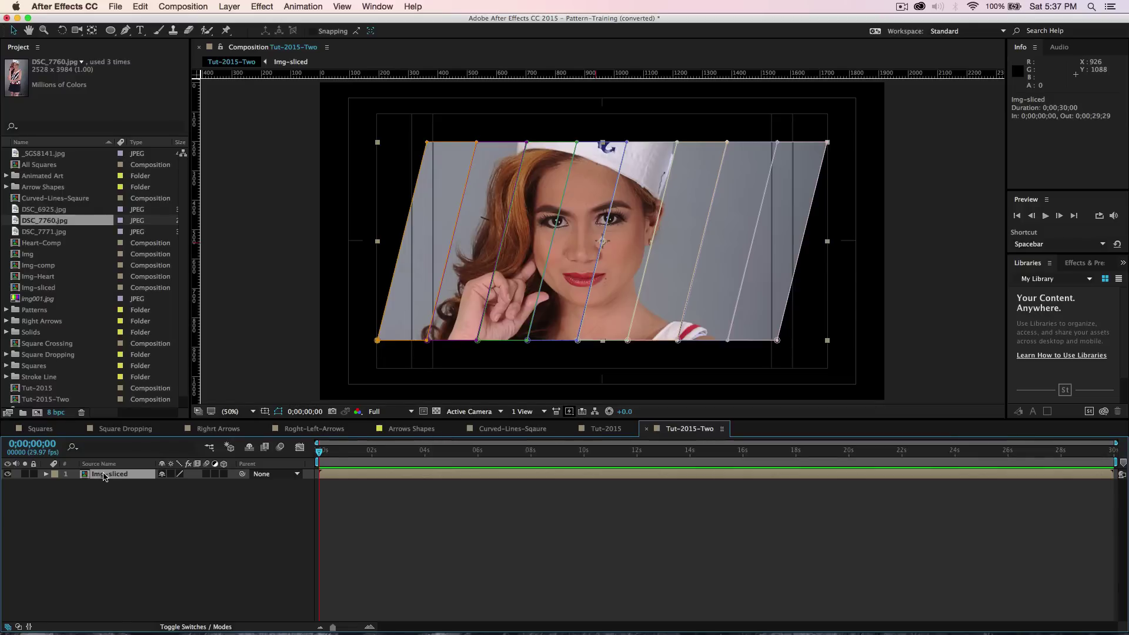
Step: Start running a script file and browse to the NeraStudio-JSX folder inside the After Effects CC 2015 application's Scripts folder
click(116, 7)
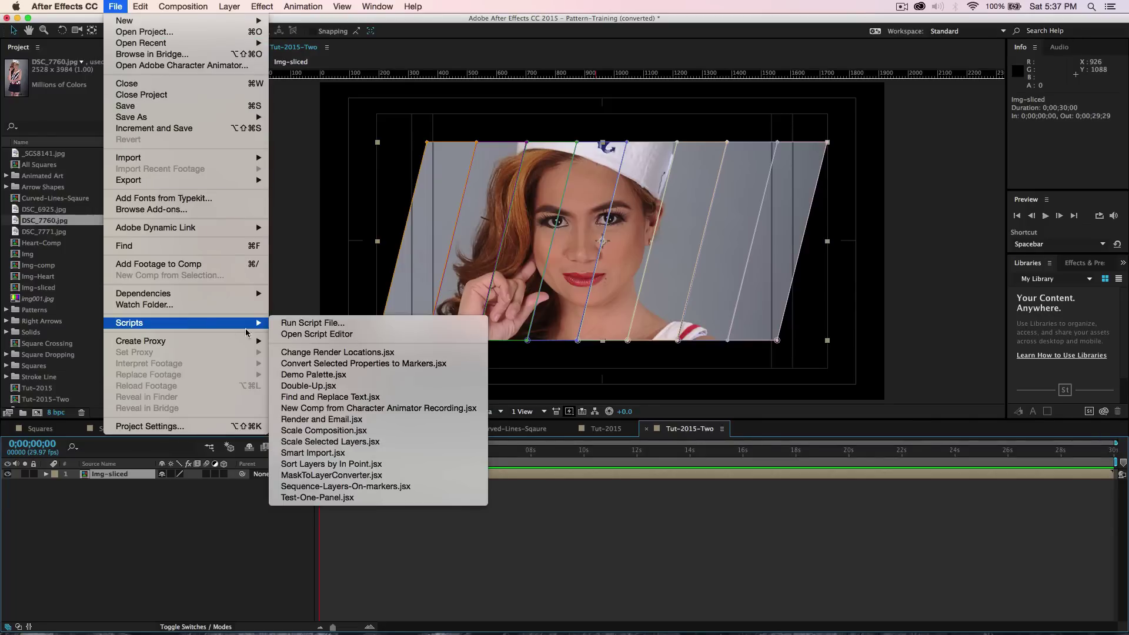
mouse_move(265, 323)
click(300, 323)
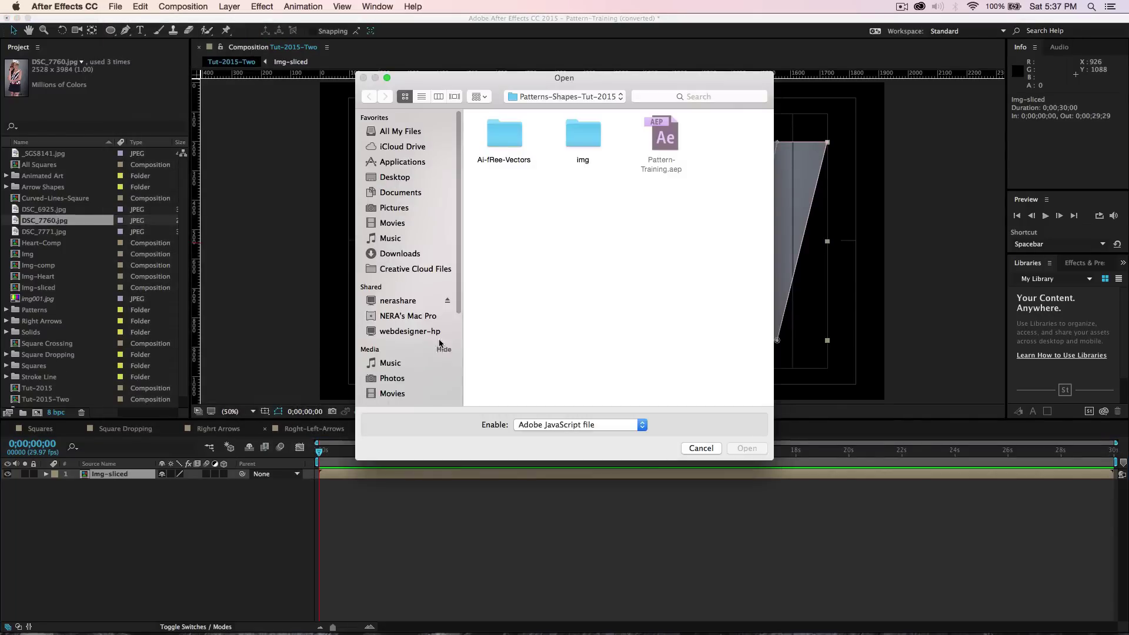
click(407, 164)
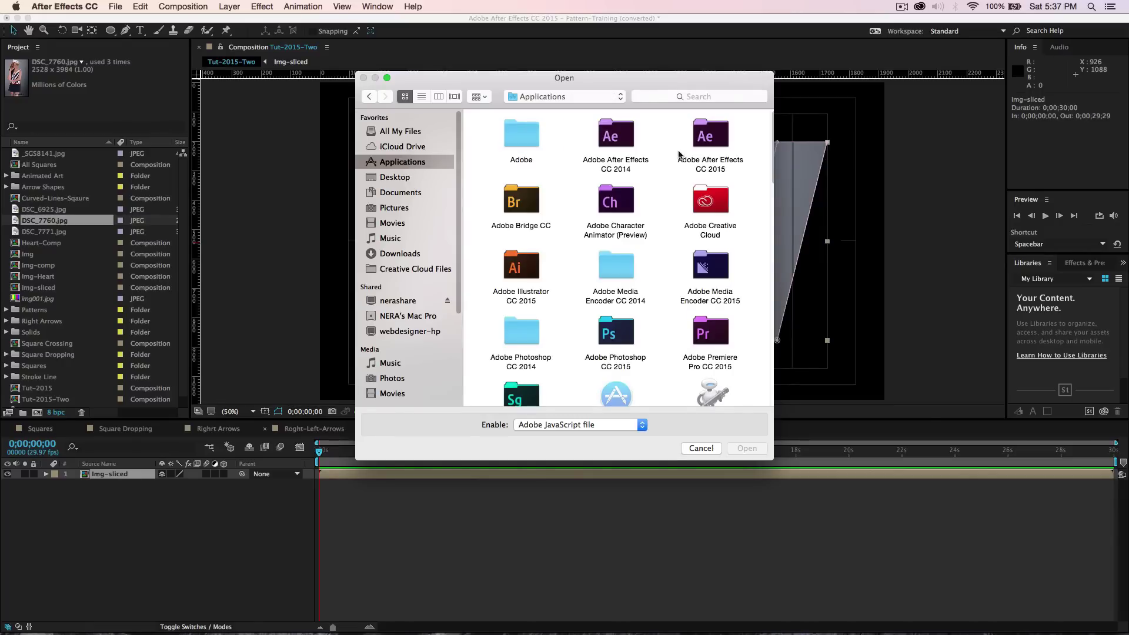
double_click(711, 136)
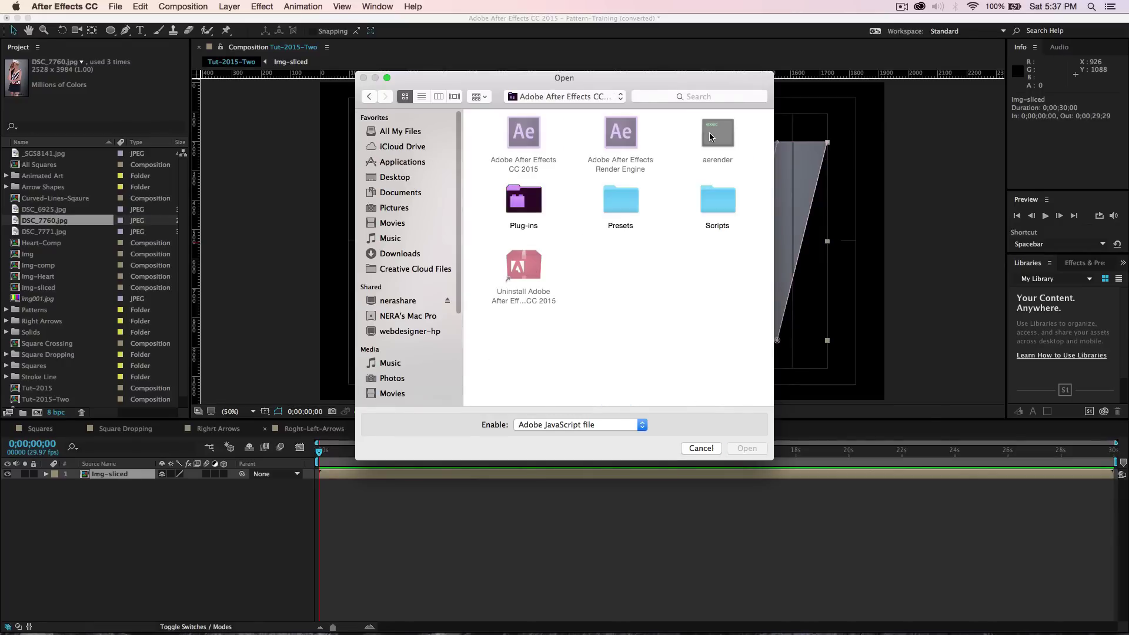
double_click(713, 207)
scroll(615, 330, down, 3)
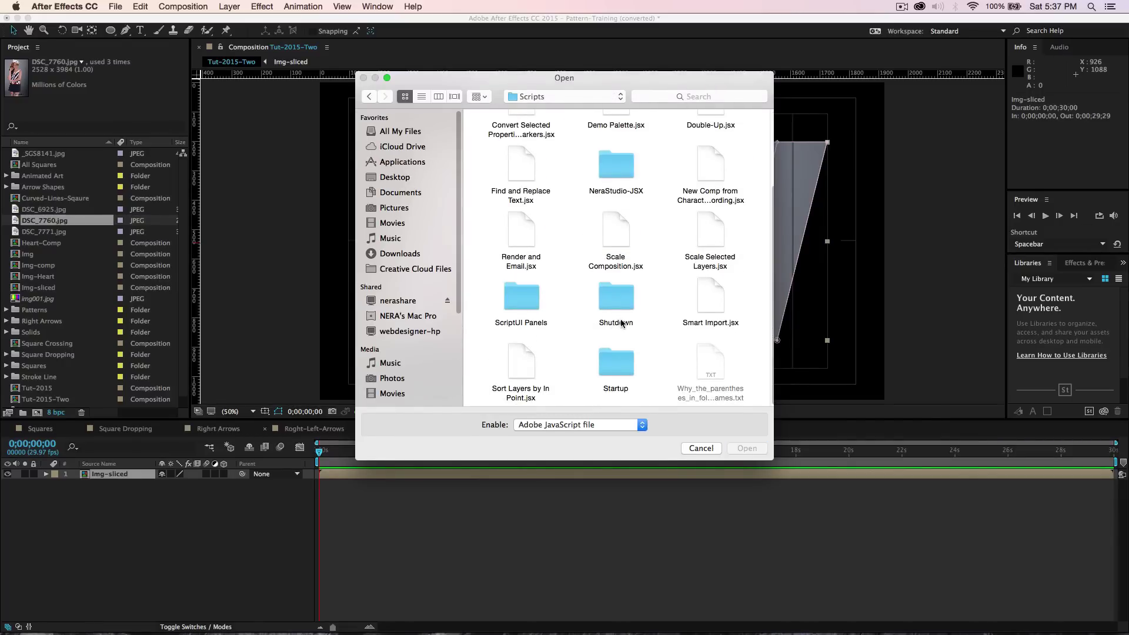
double_click(620, 169)
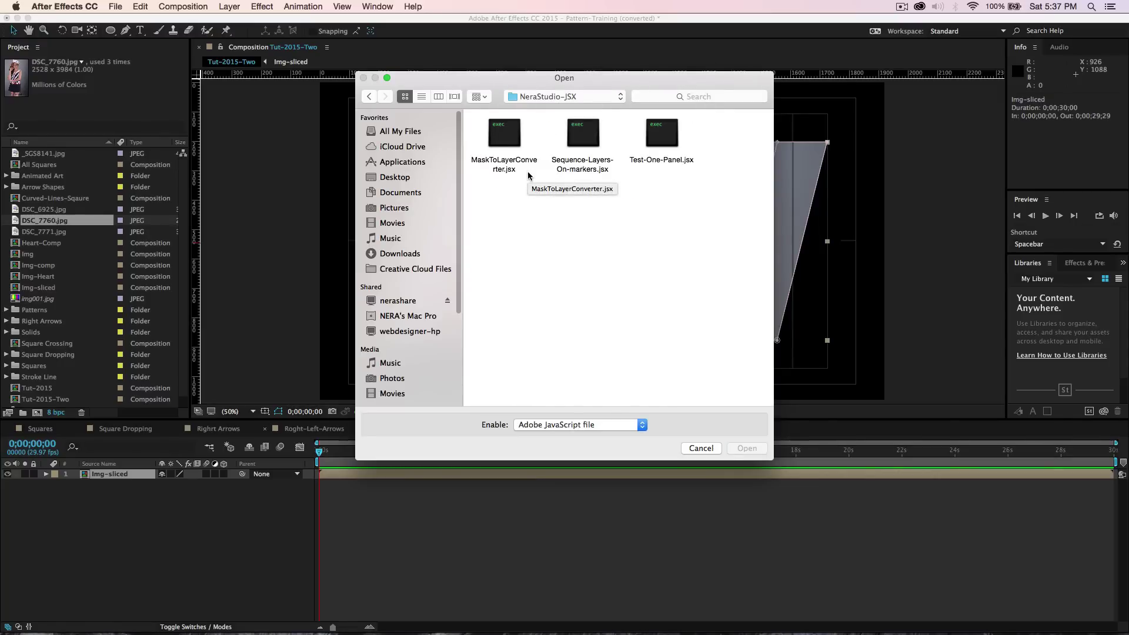
Step: Run MaskToLayerConverter.jsx on Img-sliced to split its masks into separate layers, and delete the hidden original layer
click(502, 141)
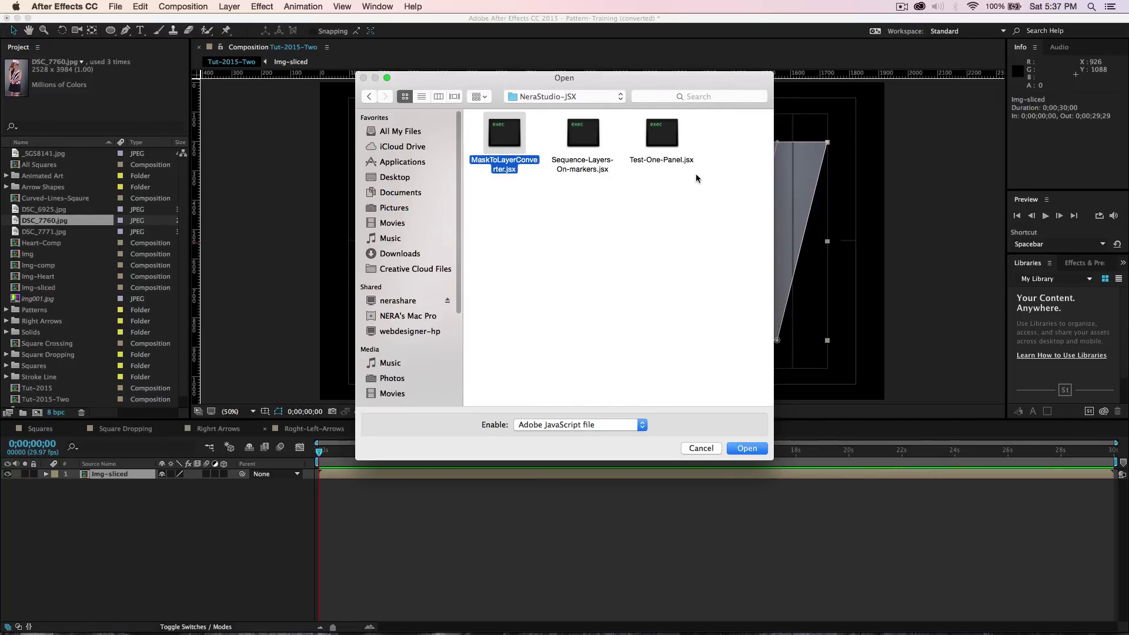
click(583, 144)
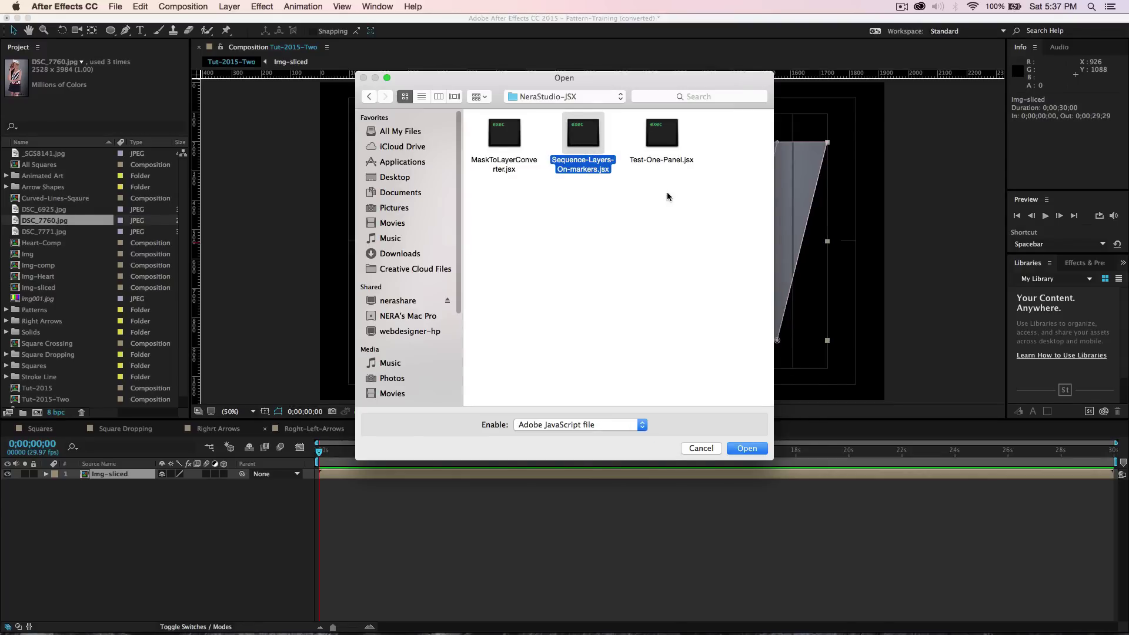
click(577, 251)
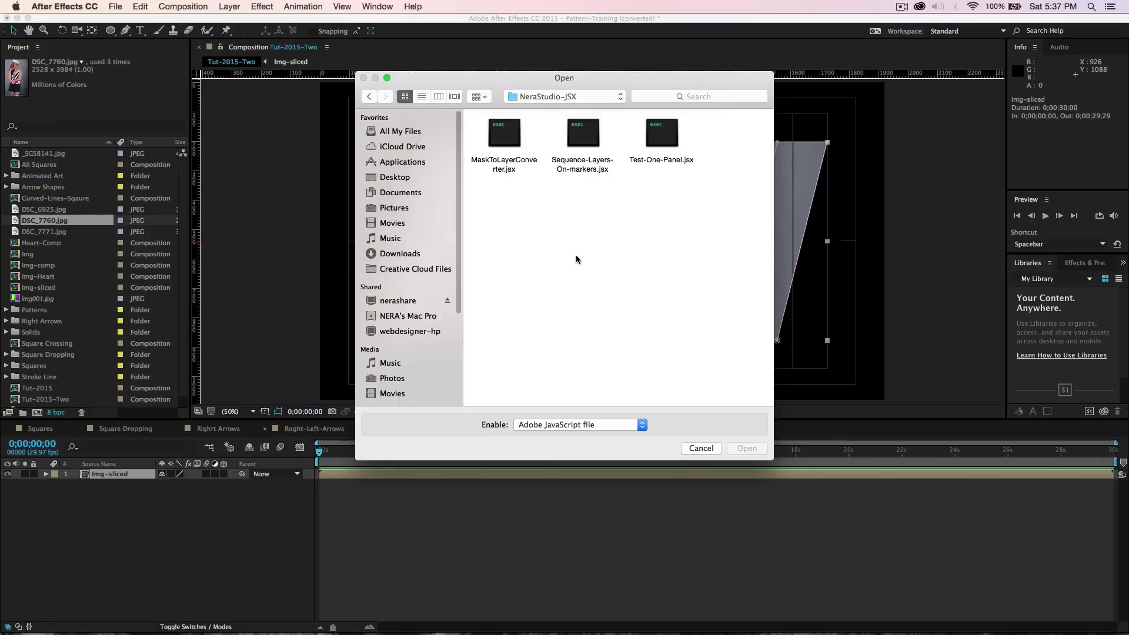
click(496, 143)
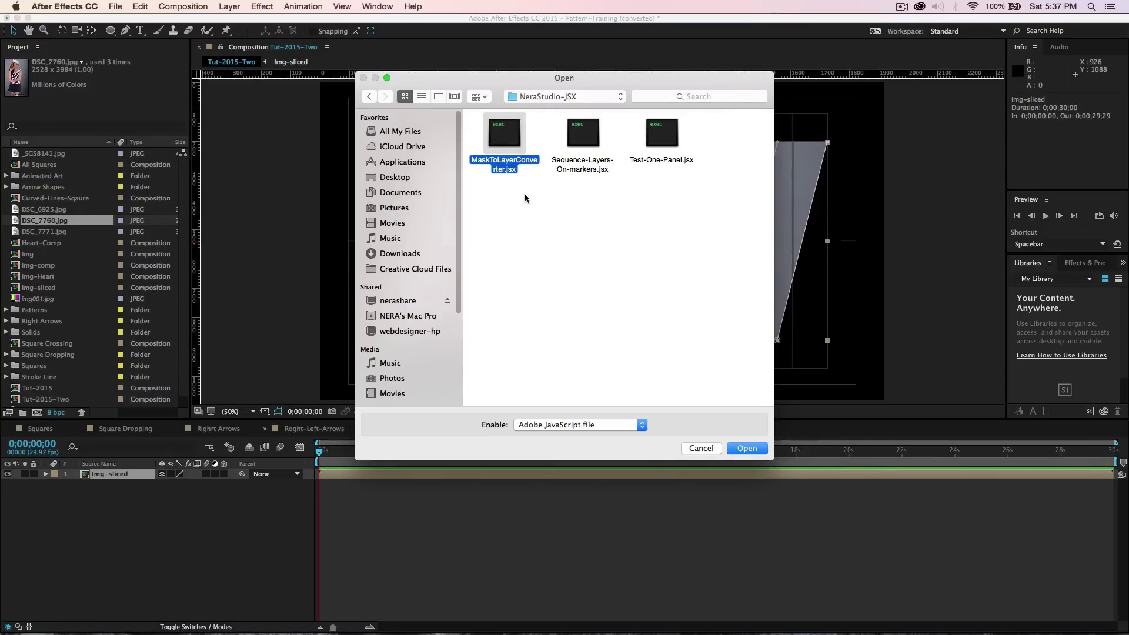
click(746, 449)
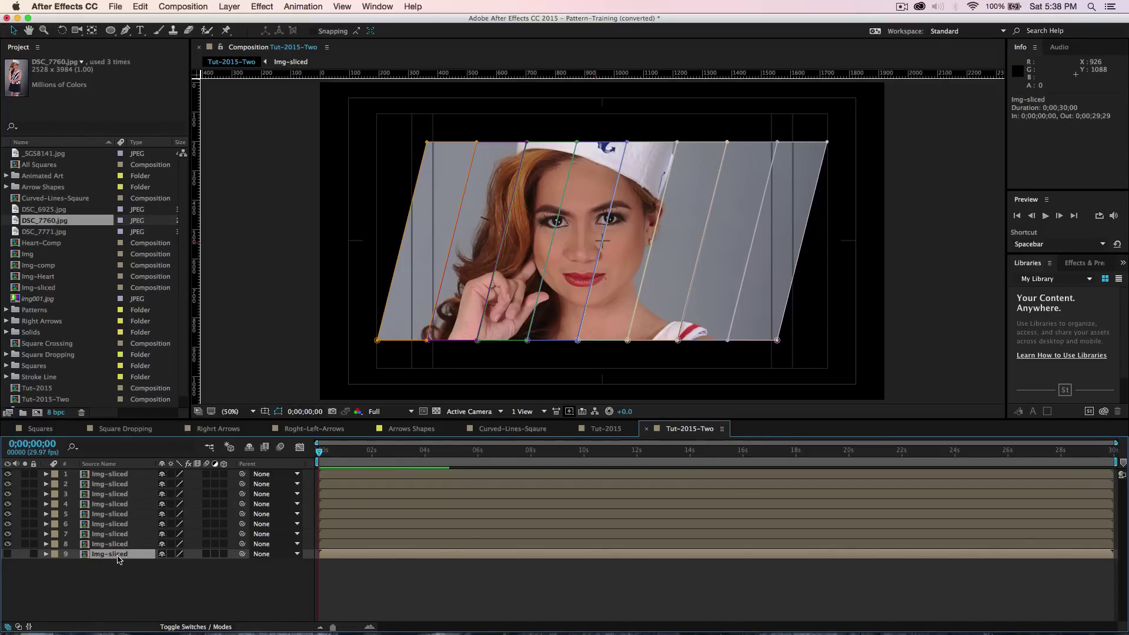
key(Delete)
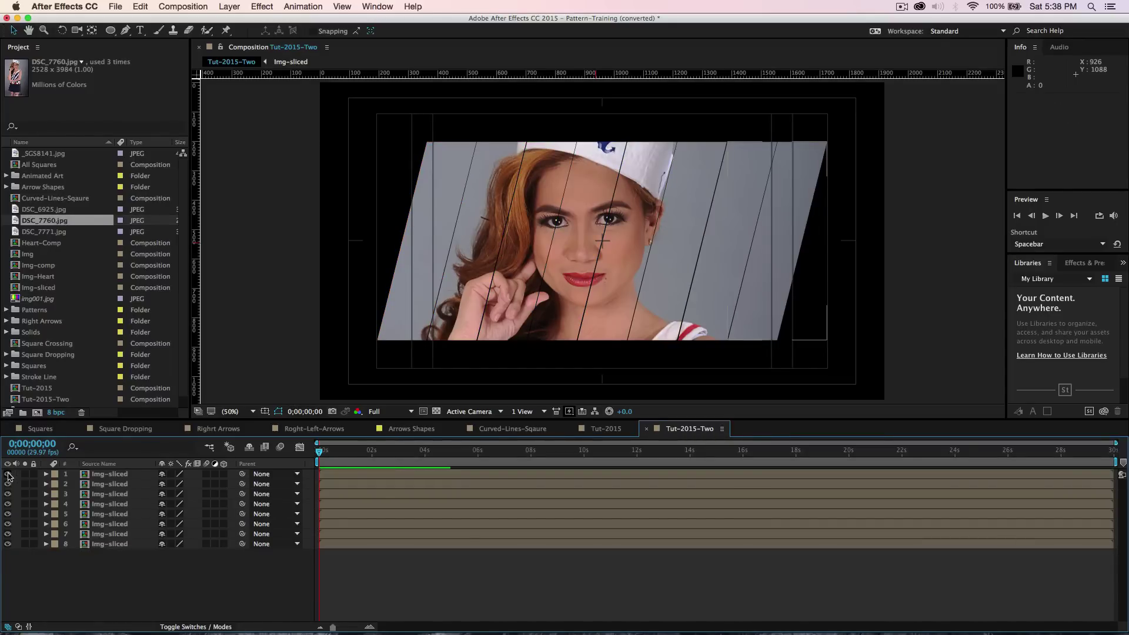
Step: Toggle the visibility of the top two Img-sliced layers off and on to check which stripe each holds
click(8, 475)
click(8, 484)
click(8, 474)
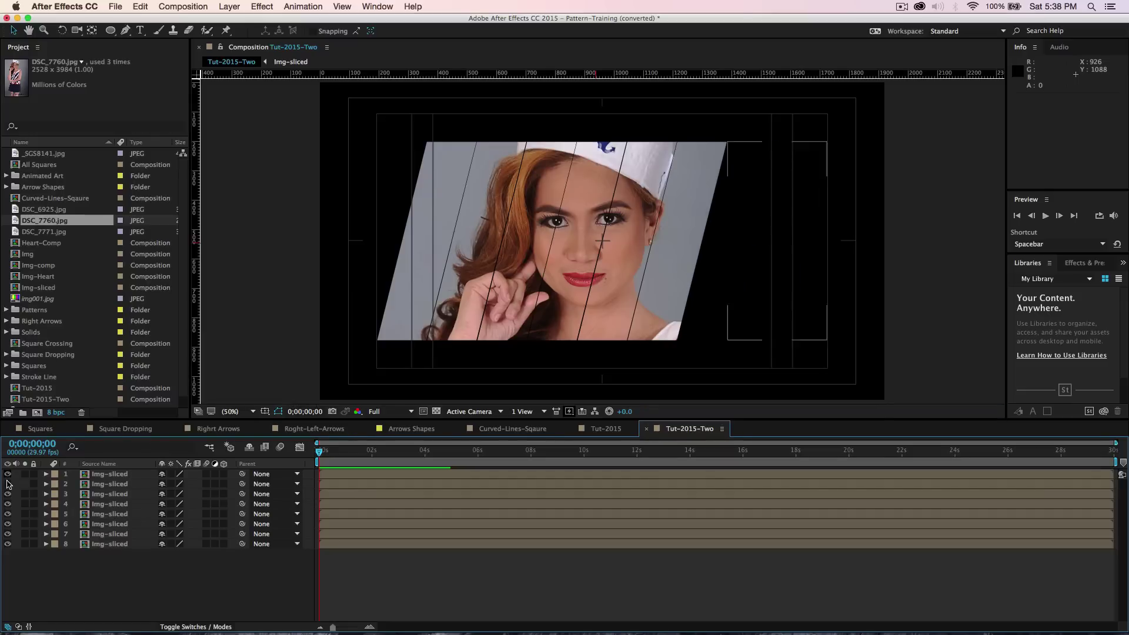
click(8, 484)
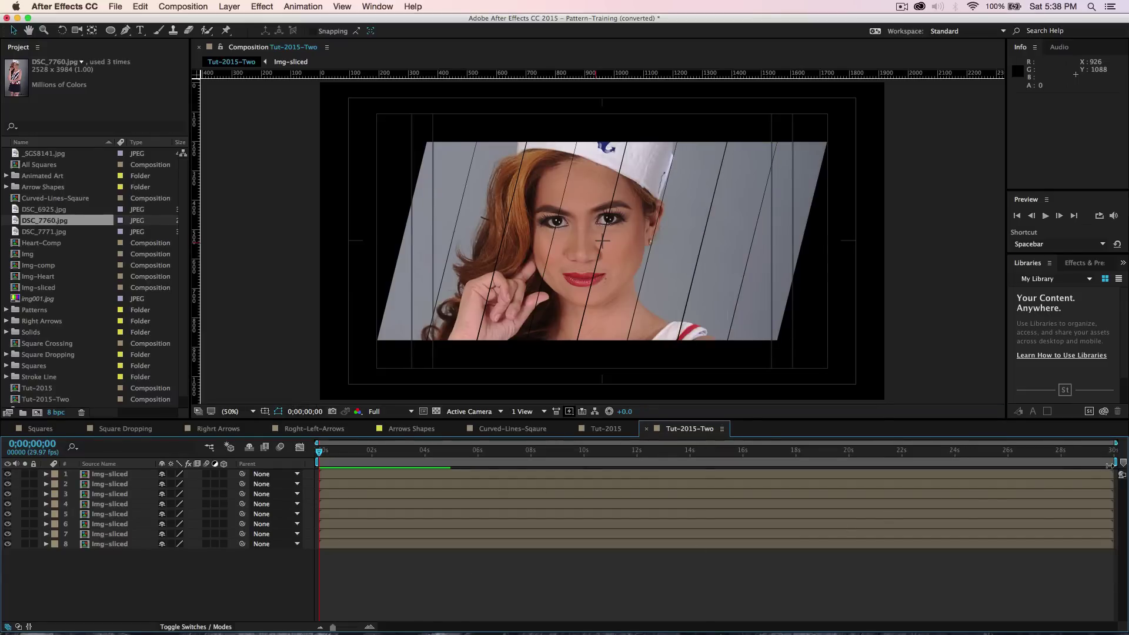
Step: Shorten the work area of Tut-2015-Two to end at 0;00;06;01
mouse_move(1114, 463)
mouse_down()
mouse_move(565, 463)
mouse_move(494, 436)
mouse_move(482, 445)
mouse_up()
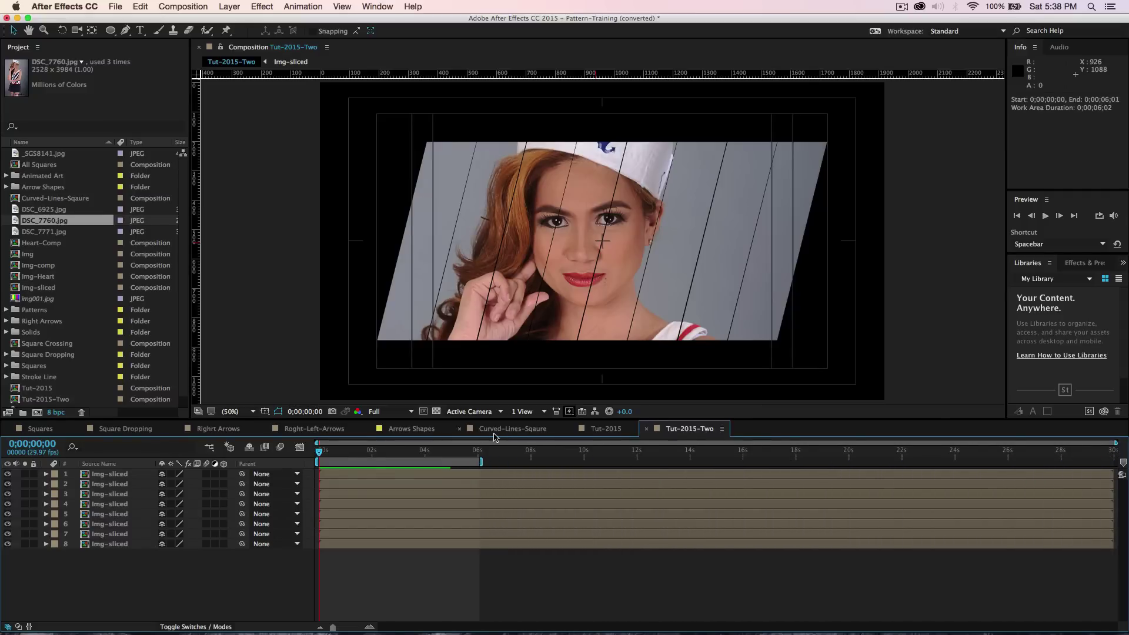
click(8, 474)
click(8, 474)
Step: Set a Position keyframe on all eight Img-sliced layers at 0;00;01;00
click(47, 445)
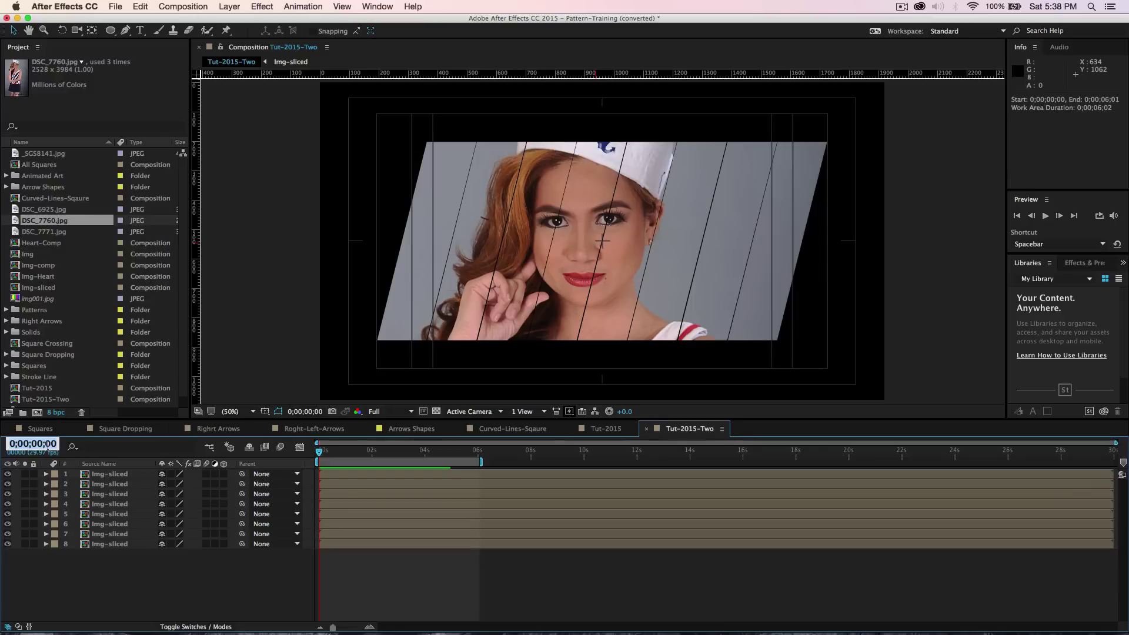
text(1;00)
key(Return)
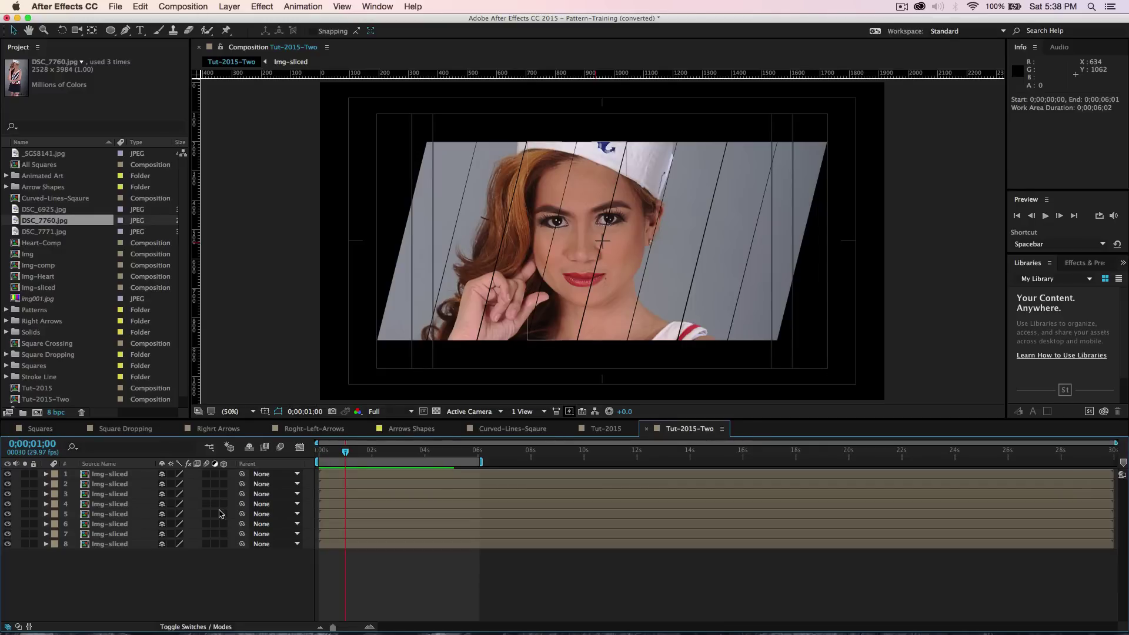
click(115, 475)
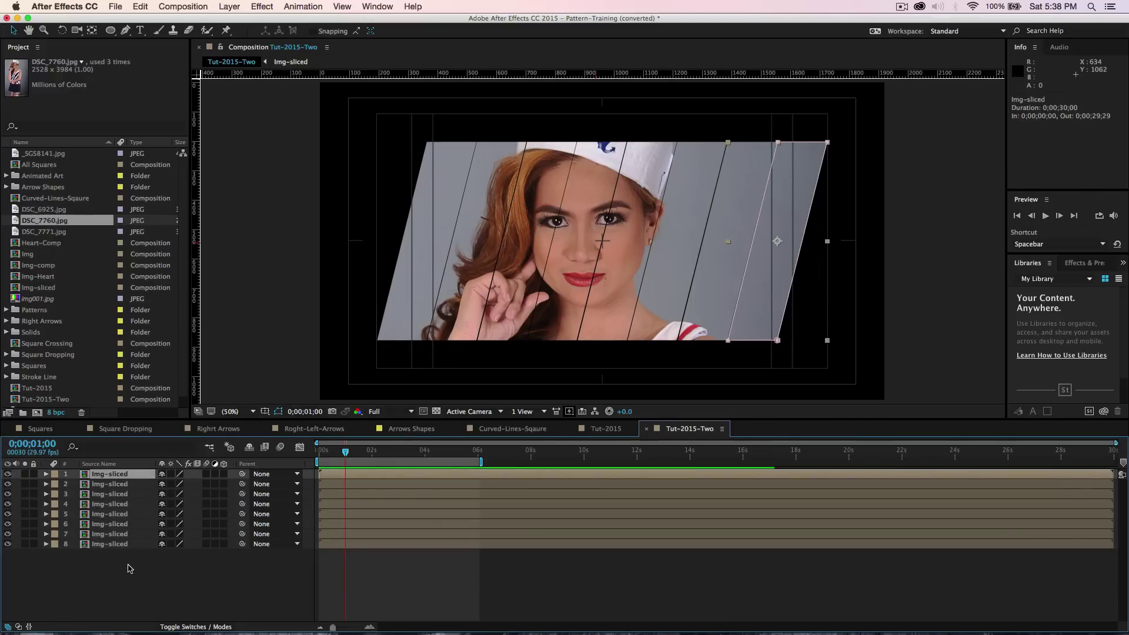
drag(116, 552, 103, 478)
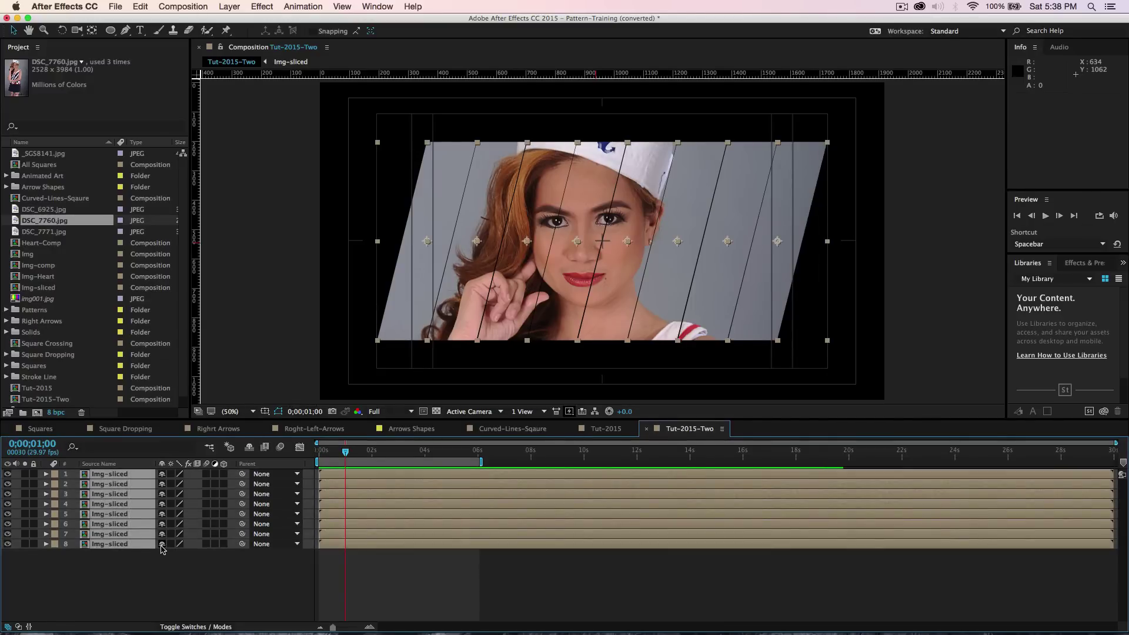
key(p)
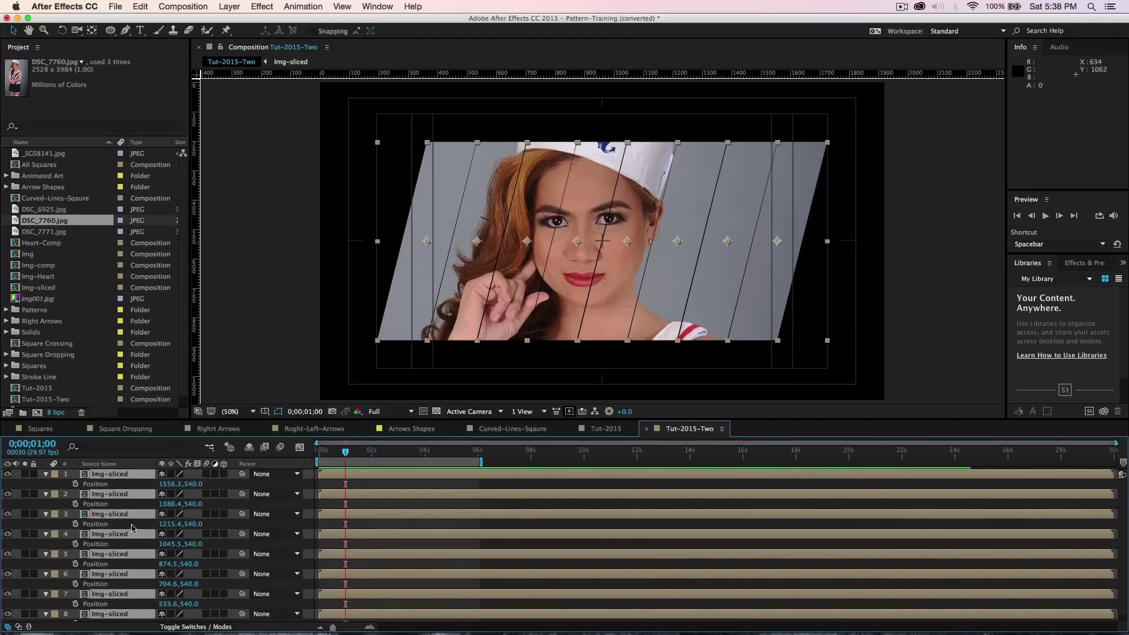
click(75, 504)
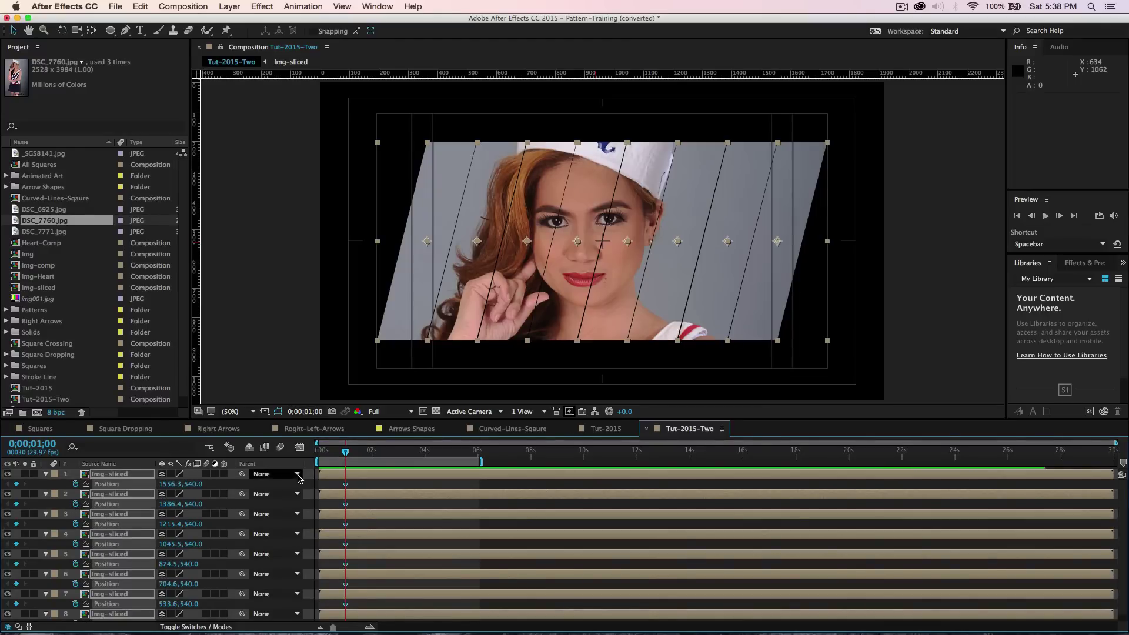
Step: At 0;00;00;00, shift layers 1 to 4 together off the canvas's left side, with layer 1's X position at about -176
drag(346, 455, 289, 459)
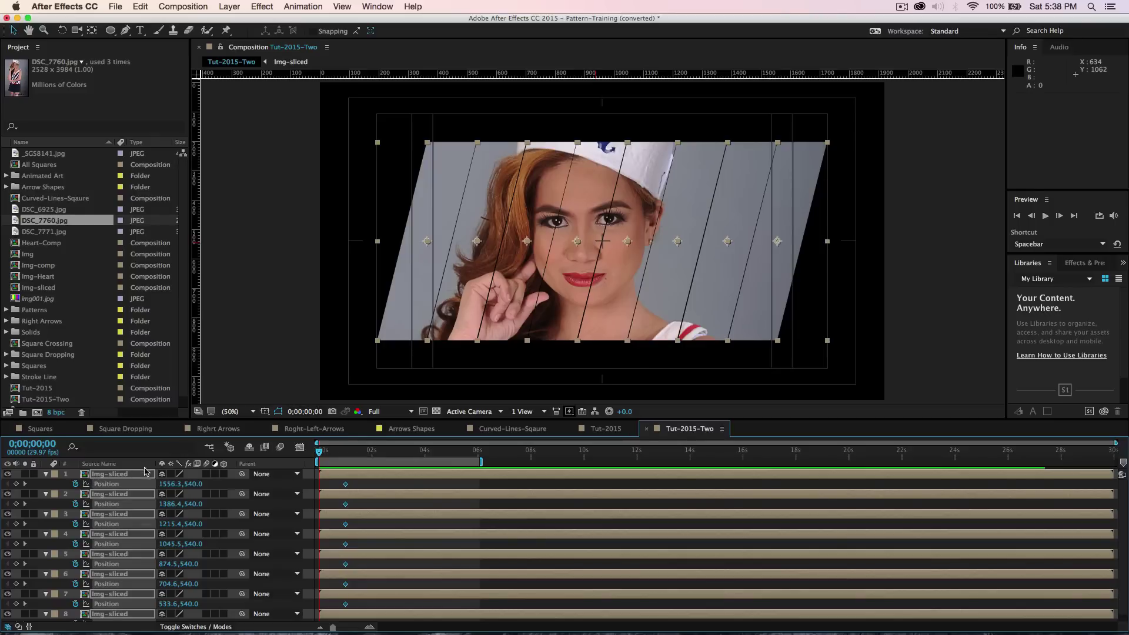
click(463, 488)
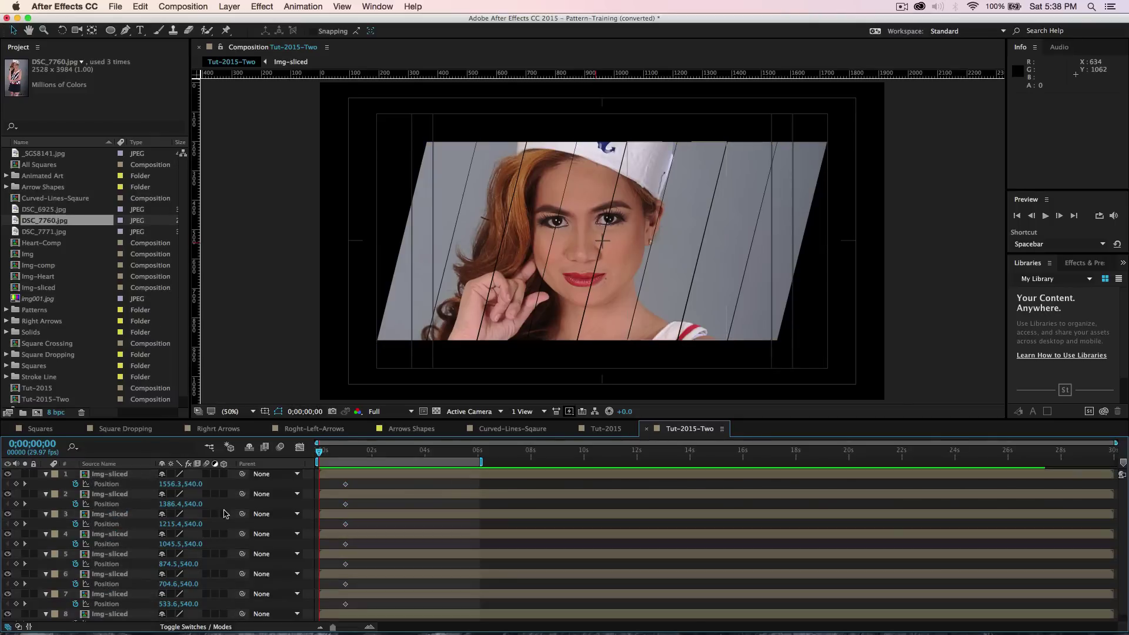
click(116, 475)
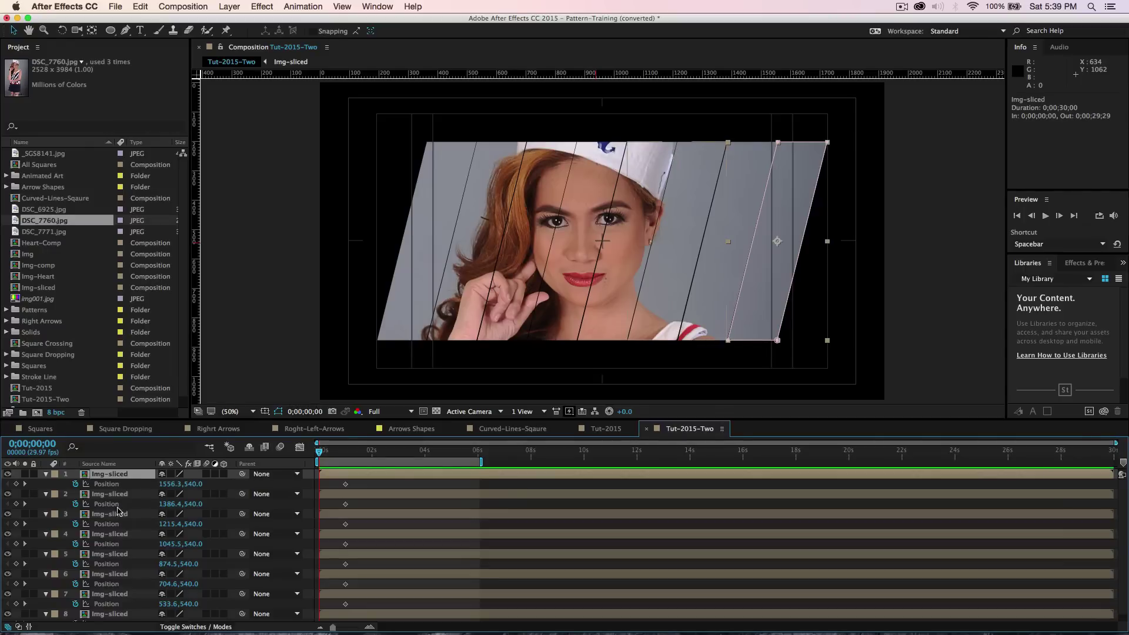
shift+click(116, 495)
shift+click(118, 516)
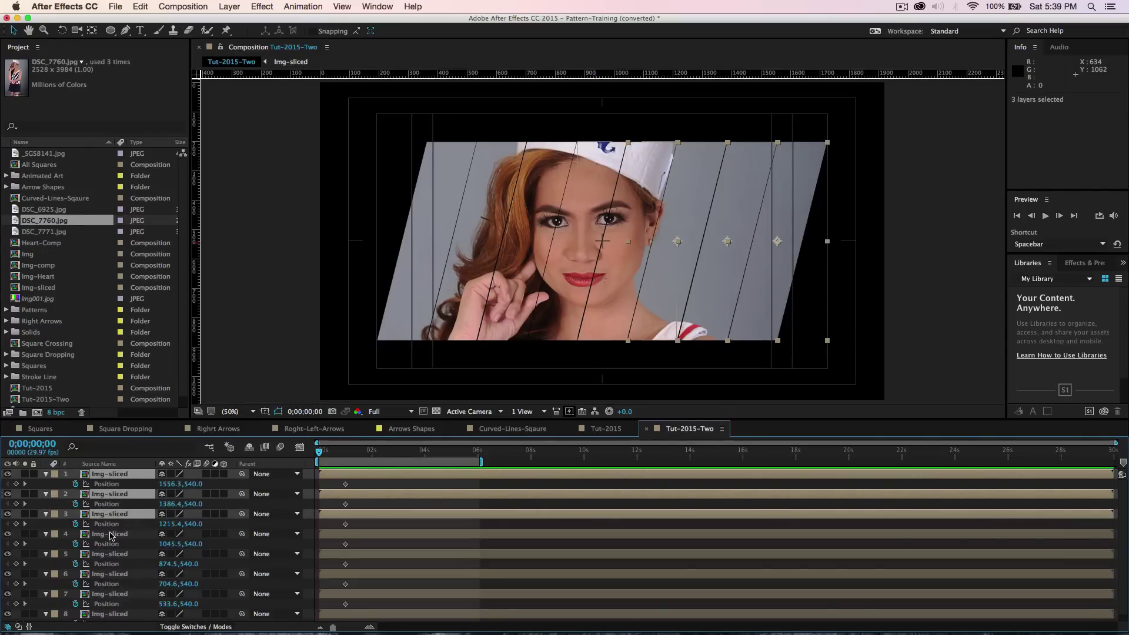
shift+click(110, 536)
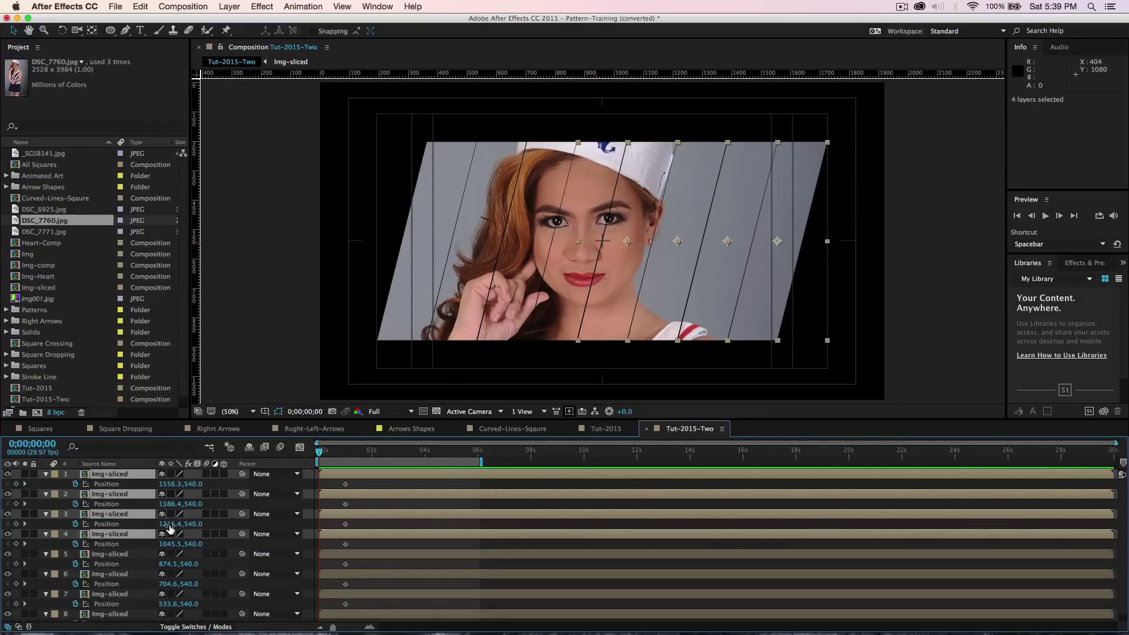
drag(170, 529, 87, 523)
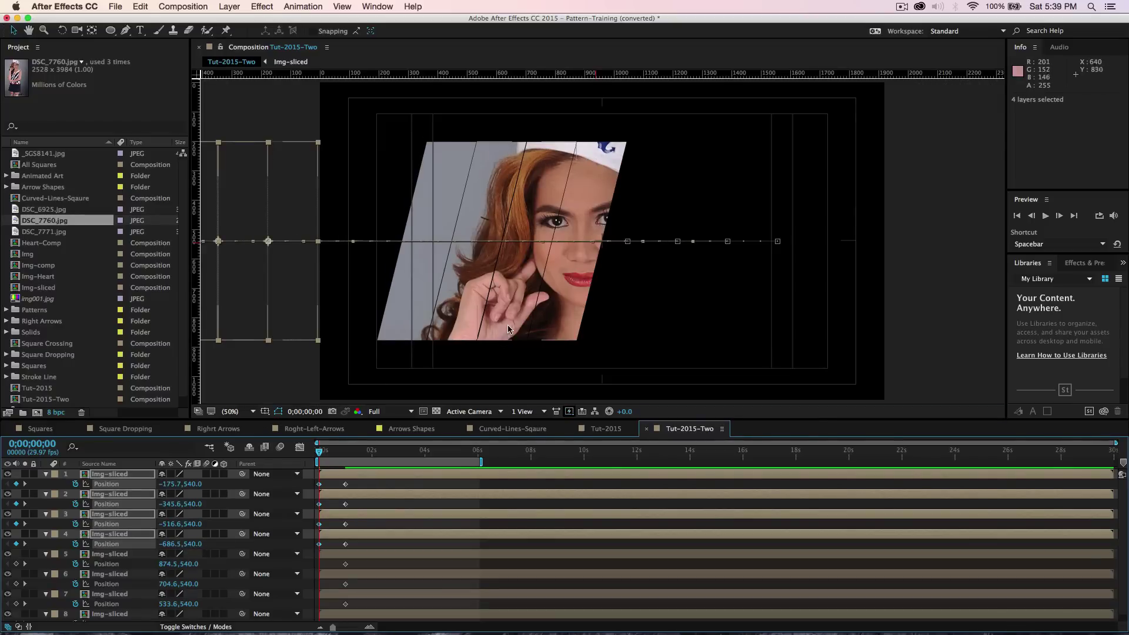
Step: Shift layers 5 to 8 together off the canvas's right side, with layer 5's X position at about 2608, and preview the animation
click(400, 565)
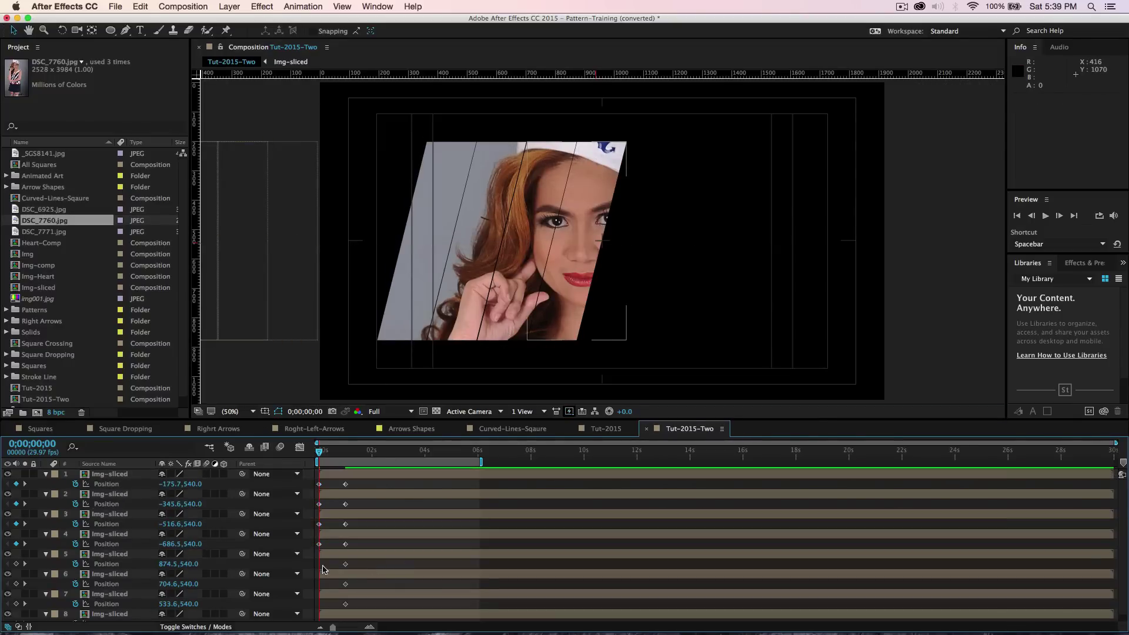
click(107, 555)
scroll(109, 562, down, 1)
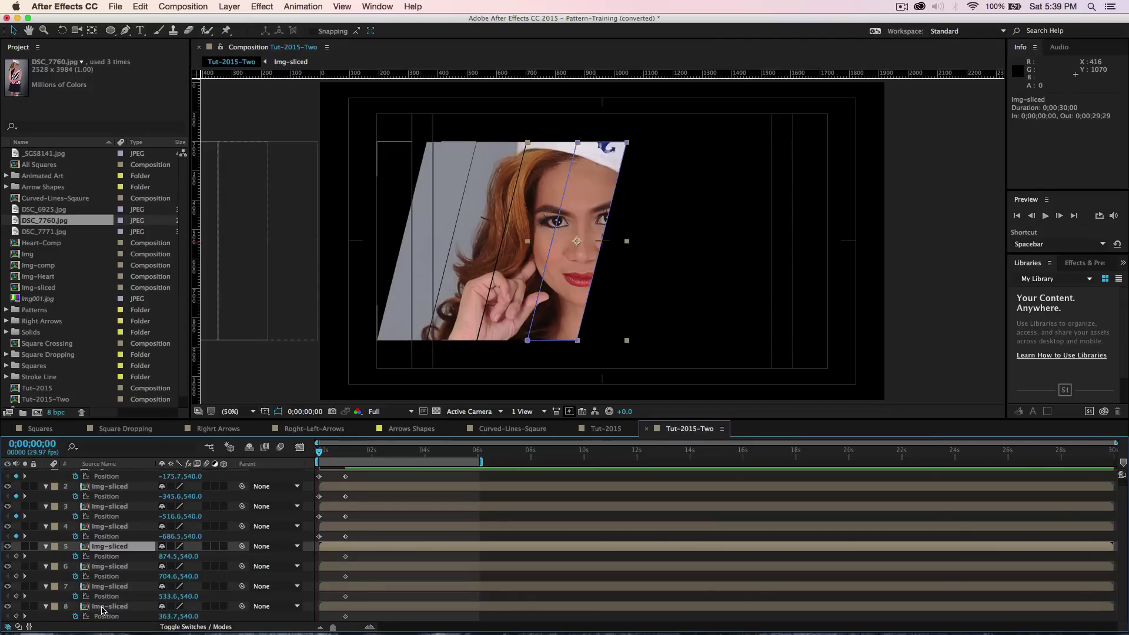
shift+click(103, 608)
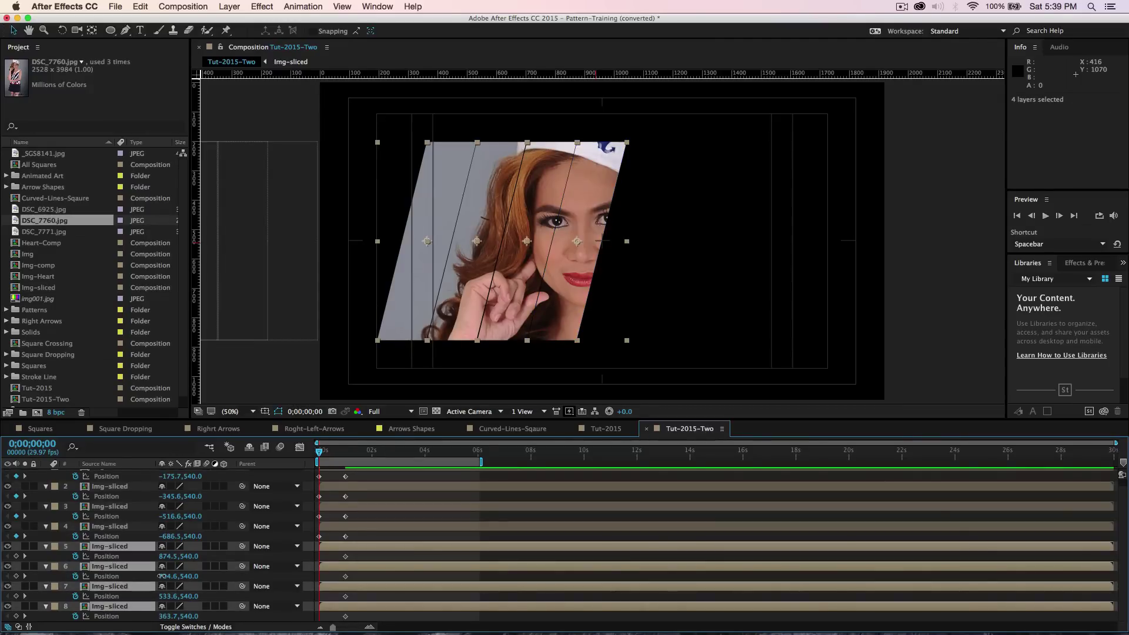
mouse_move(162, 576)
mouse_down()
mouse_move(317, 591)
mouse_move(176, 582)
mouse_up()
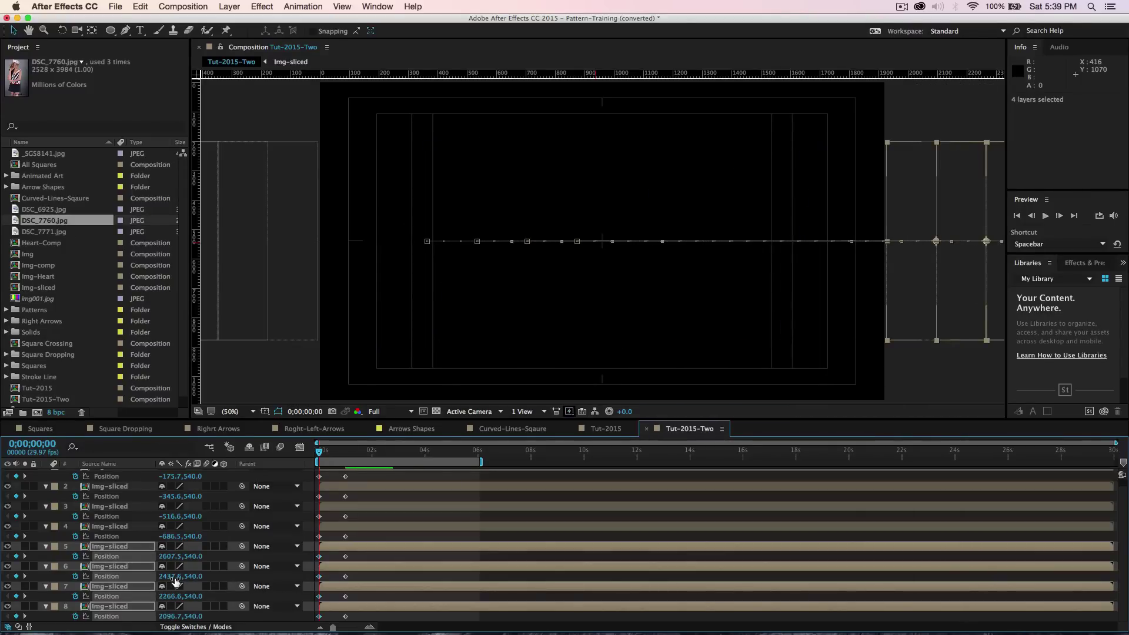
key(space)
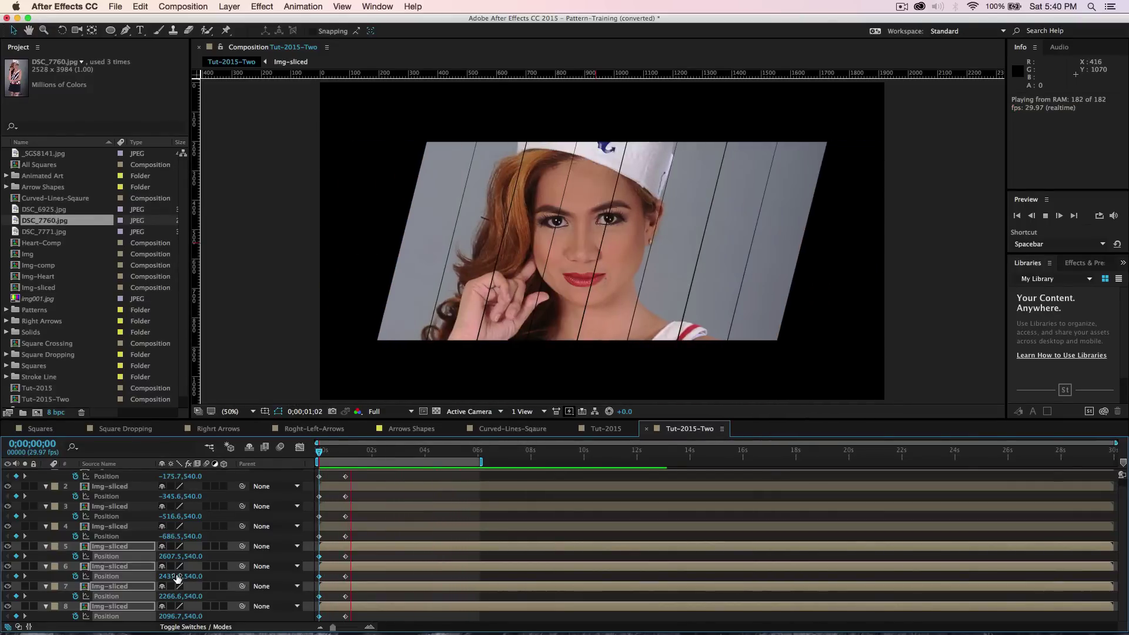
key(space)
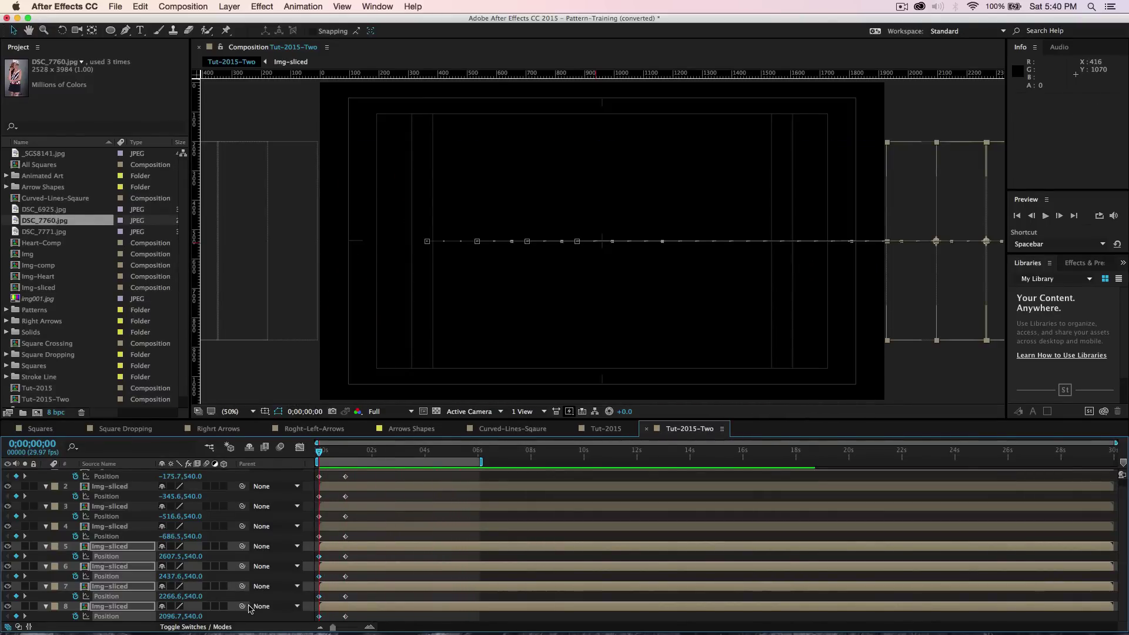
Step: Apply Easy Ease to both Position keyframes of all eight Img-sliced layers
scroll(108, 500, up, 1)
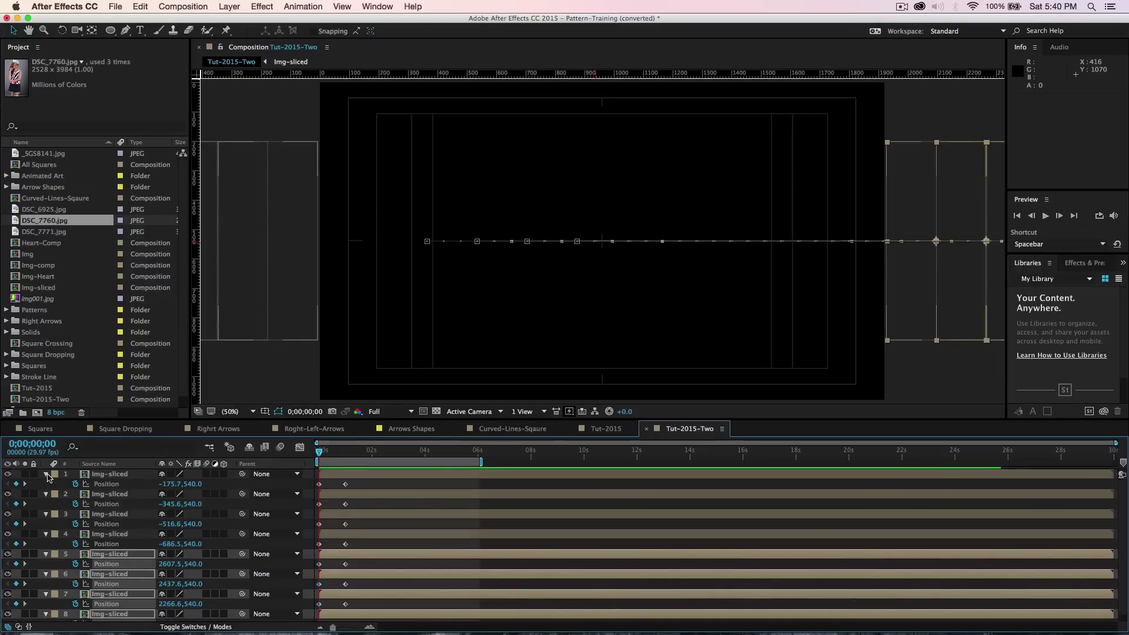
click(46, 475)
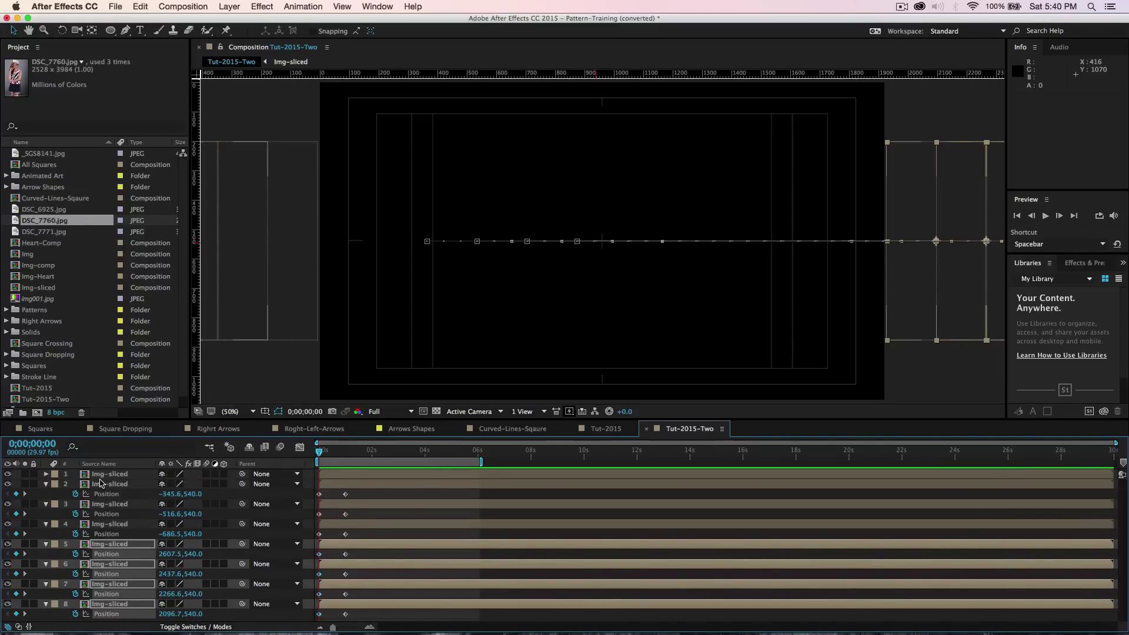
key(super+a)
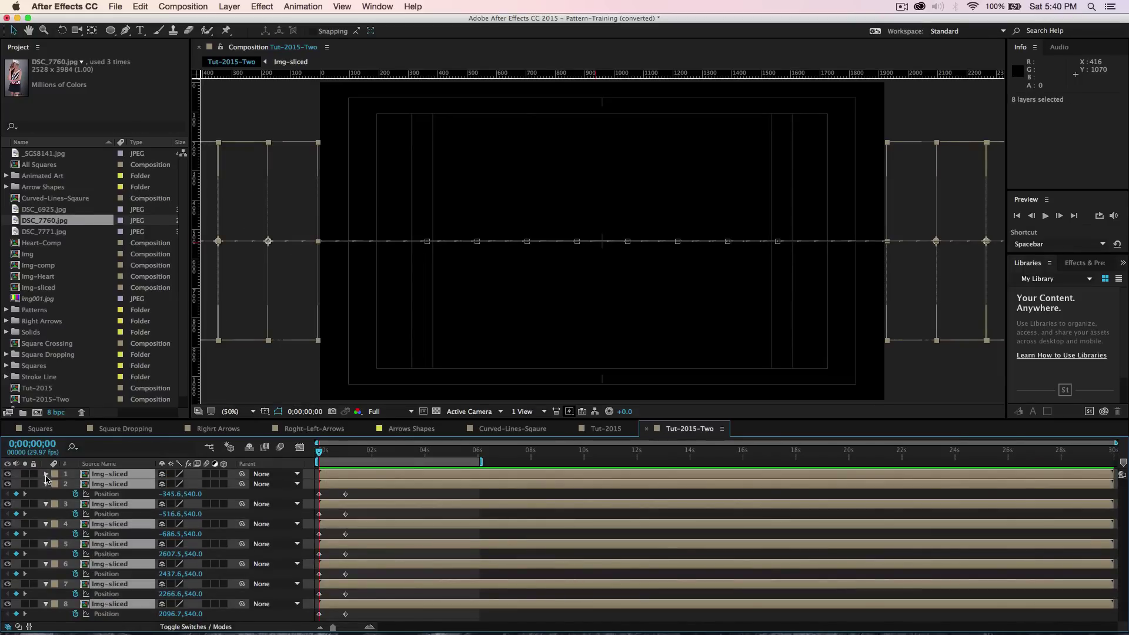
click(45, 484)
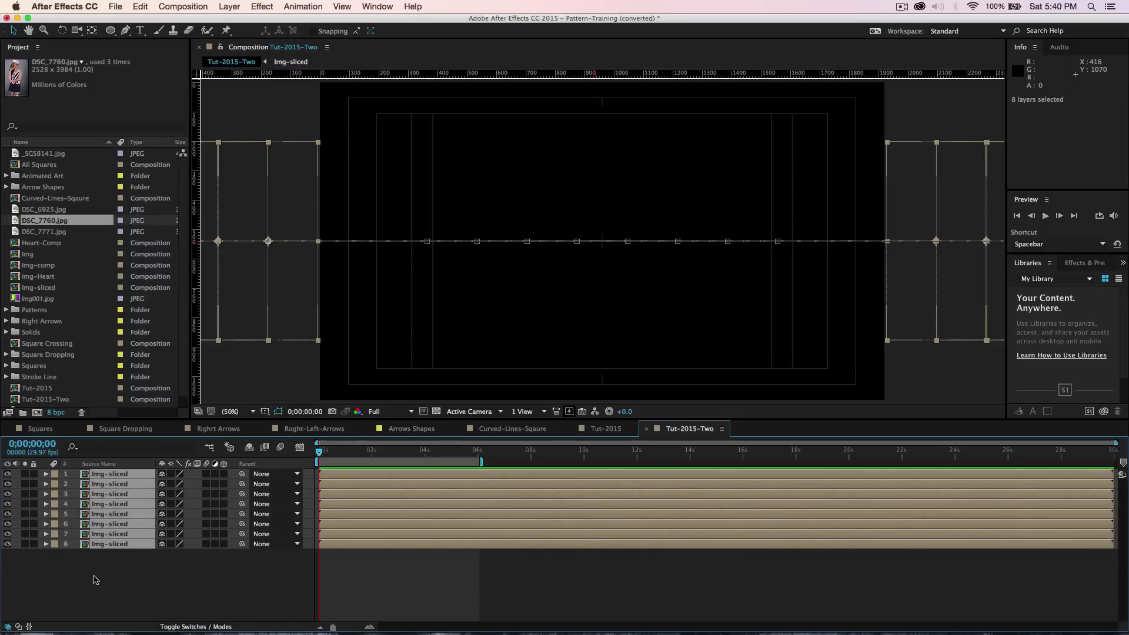
key(p)
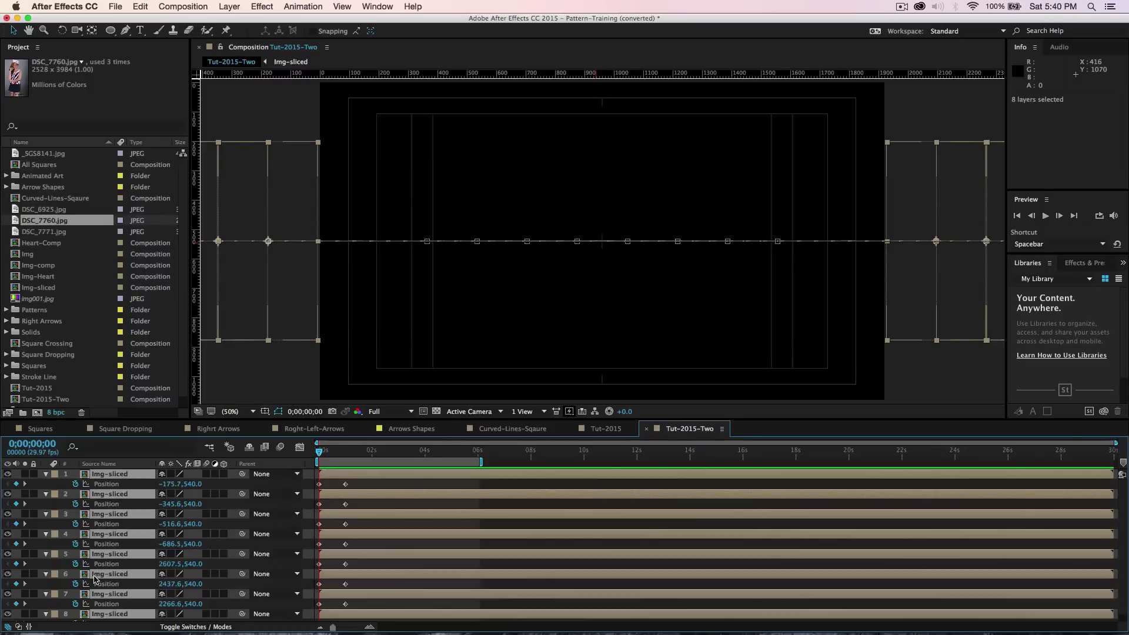
drag(256, 420, 257, 350)
drag(386, 573, 314, 402)
right_click(345, 534)
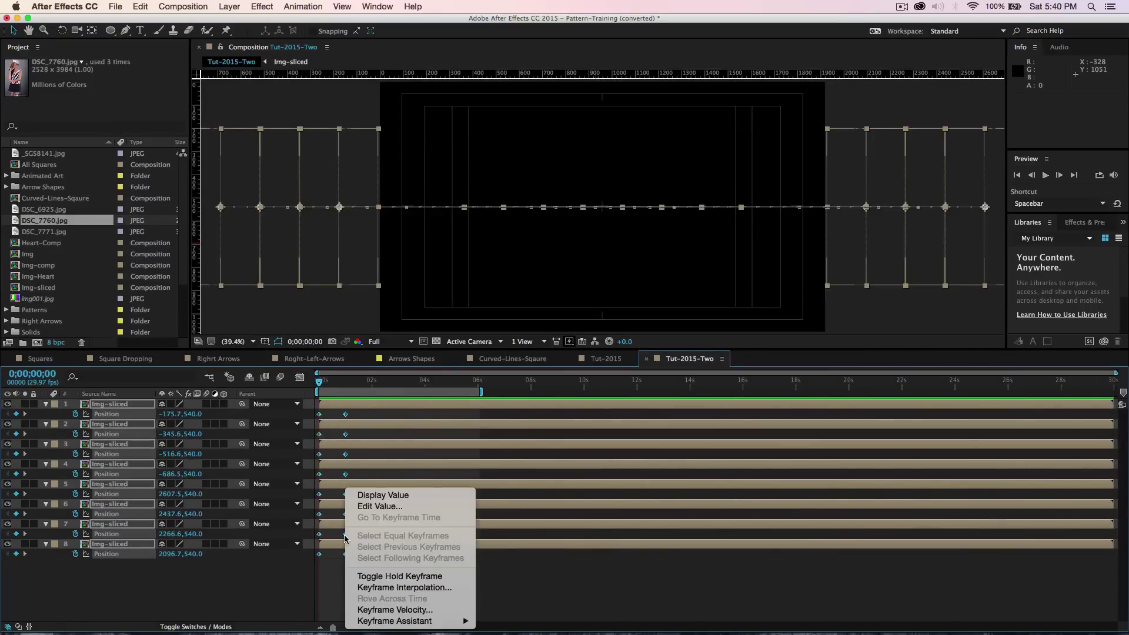
mouse_move(422, 625)
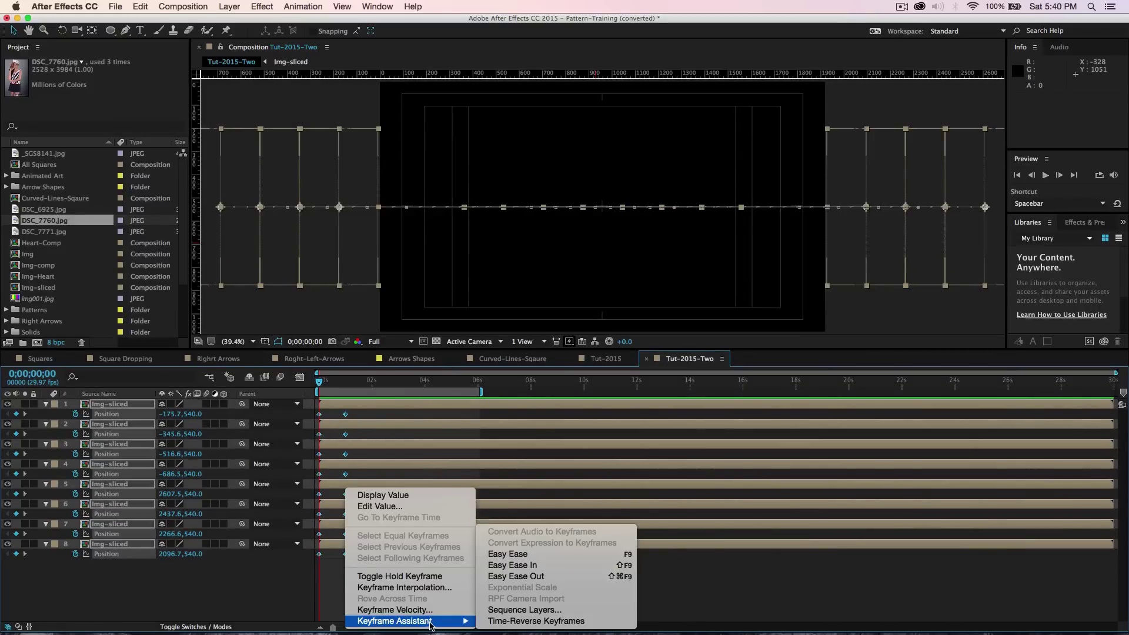
click(520, 554)
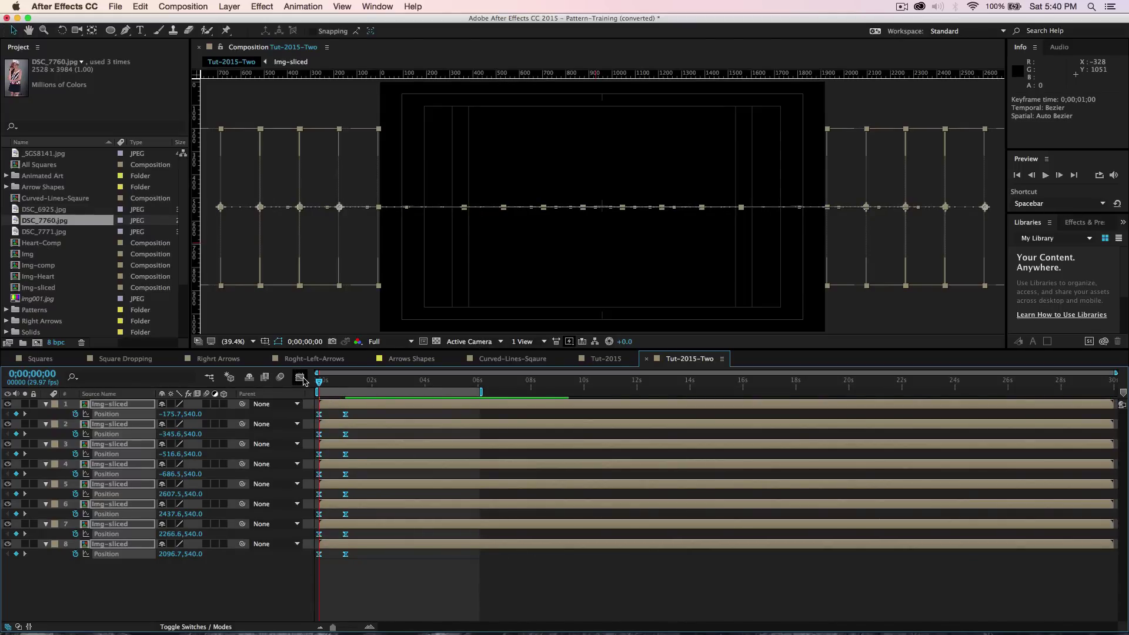
Step: Reshape the speed graph of all Position keyframes so the speed peaks early and eases out slowly, and preview the motion
click(299, 377)
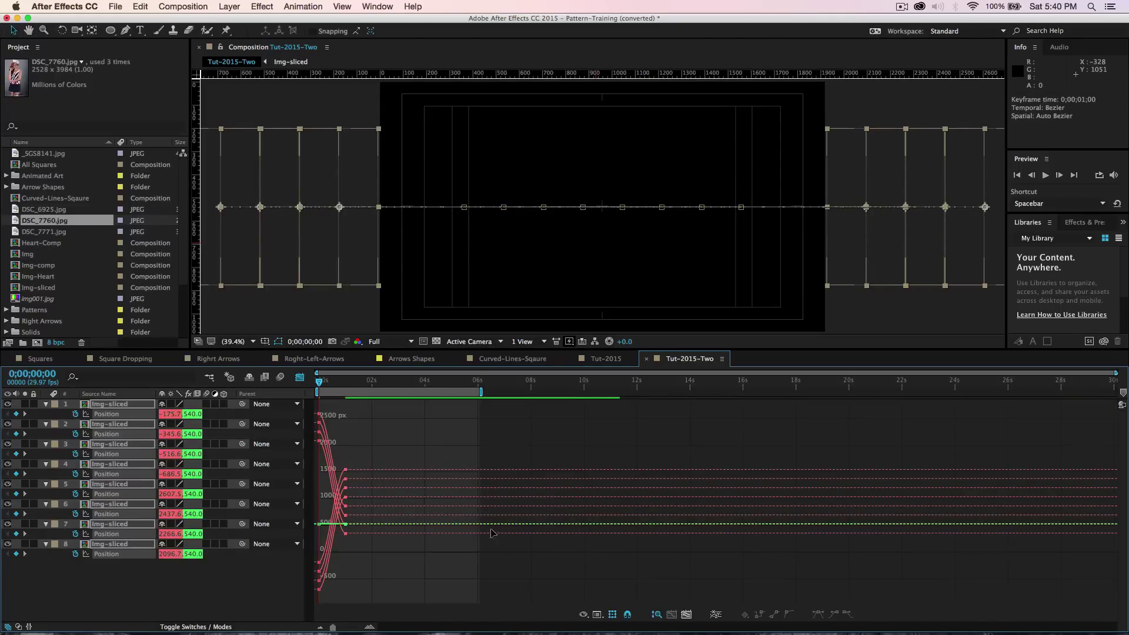
click(594, 615)
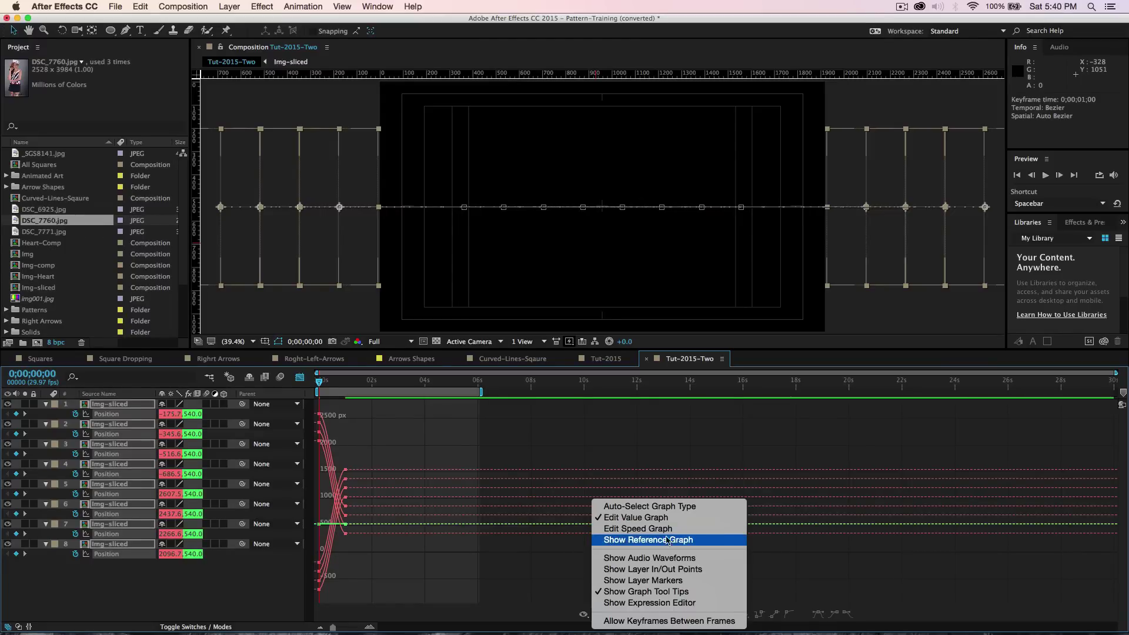
click(633, 529)
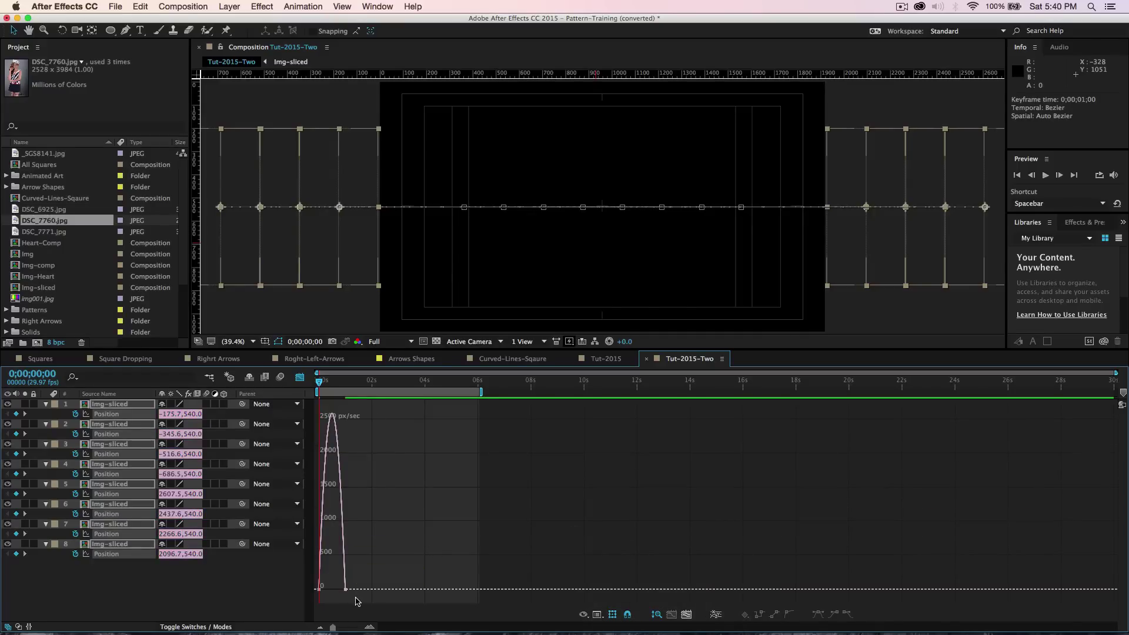
drag(351, 599, 314, 410)
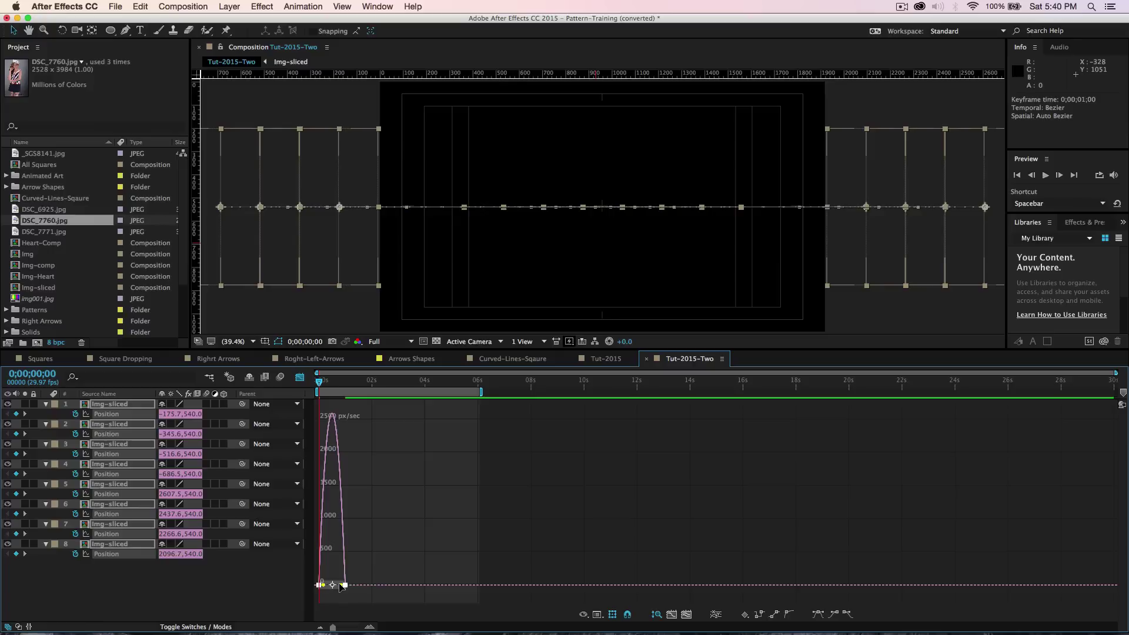
drag(342, 585, 320, 586)
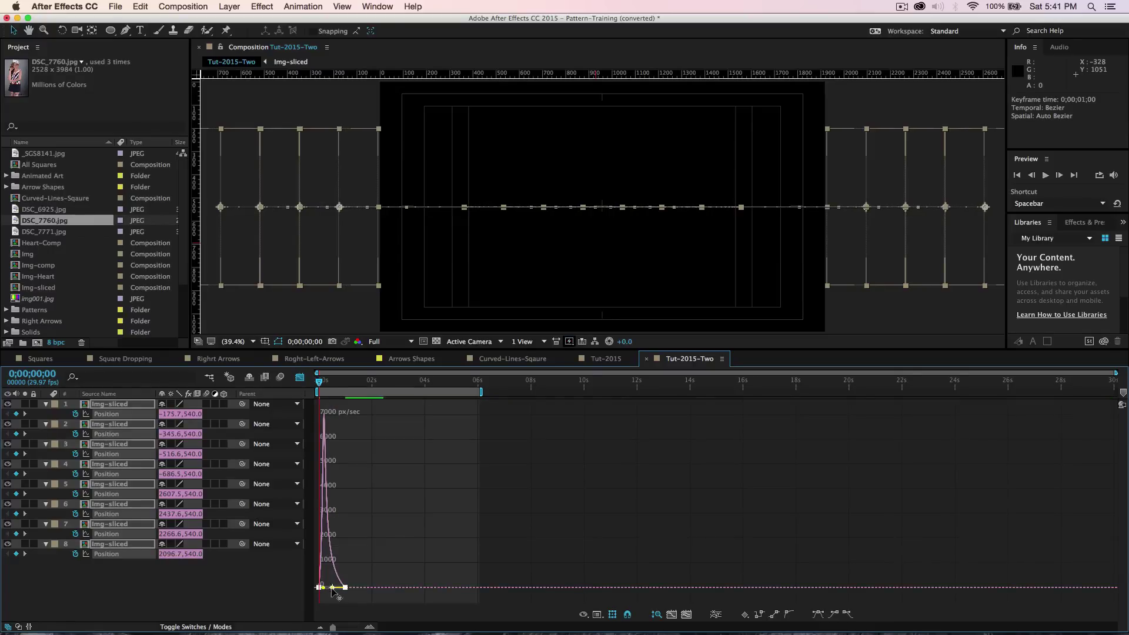
click(300, 377)
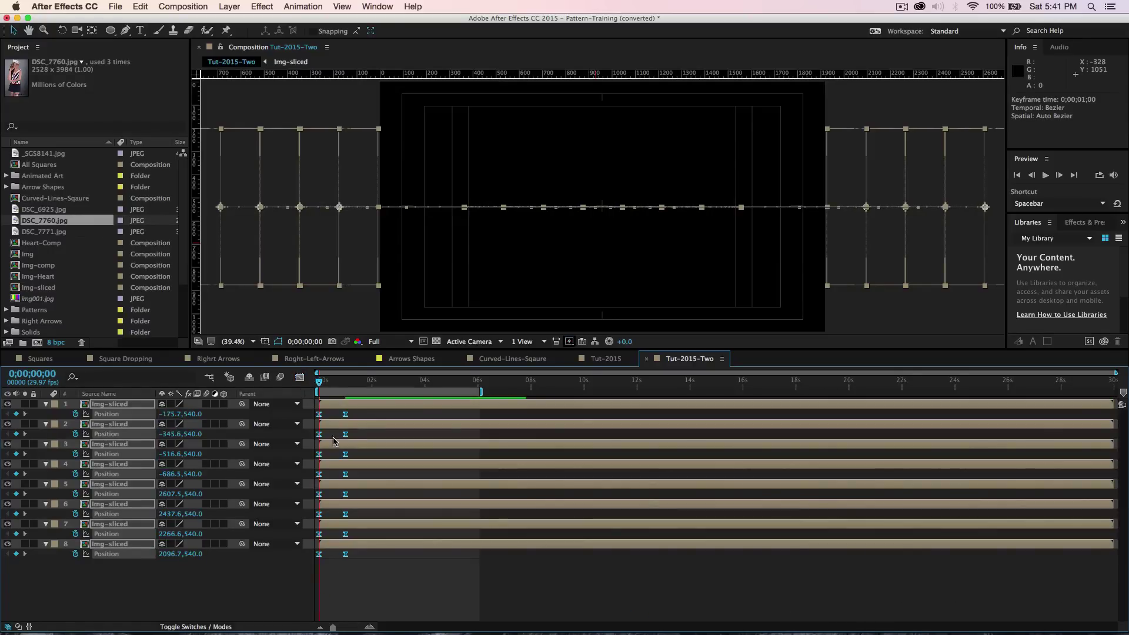
click(405, 572)
key(space)
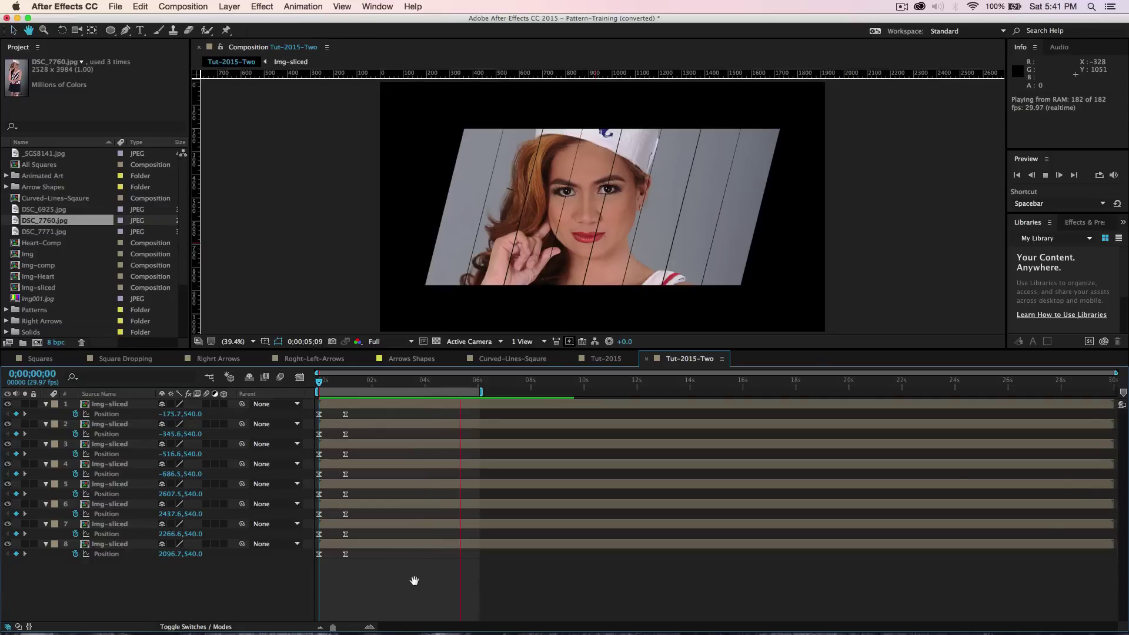
key(space)
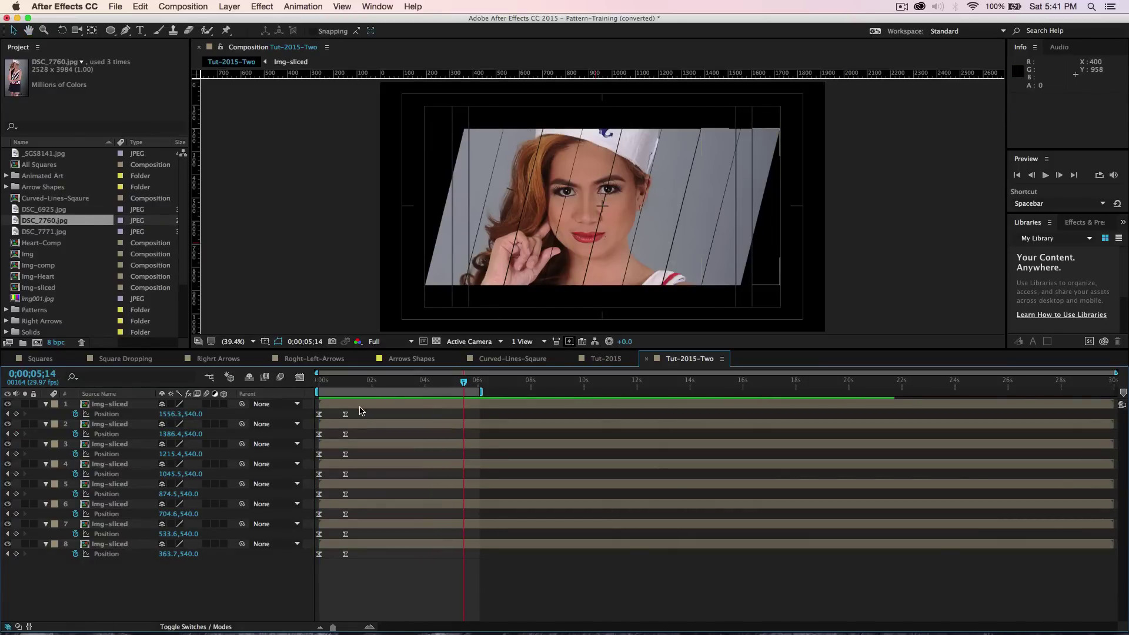
Step: Shift layer 2's pair of Position keyframes to start at 0;00;00;05
click(22, 375)
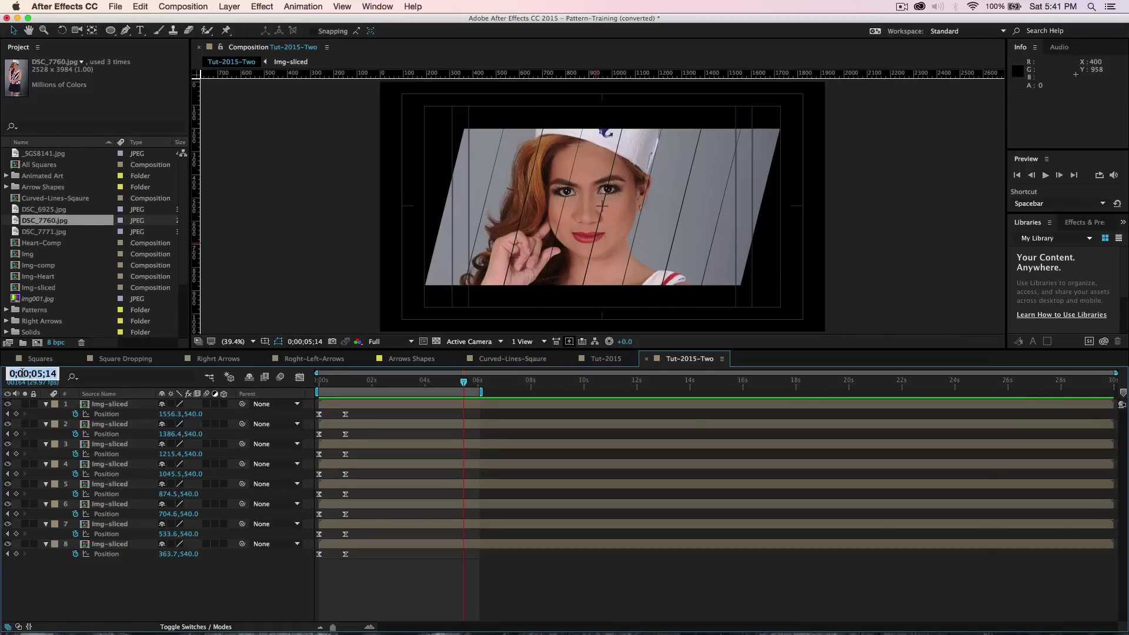
text(05)
key(Return)
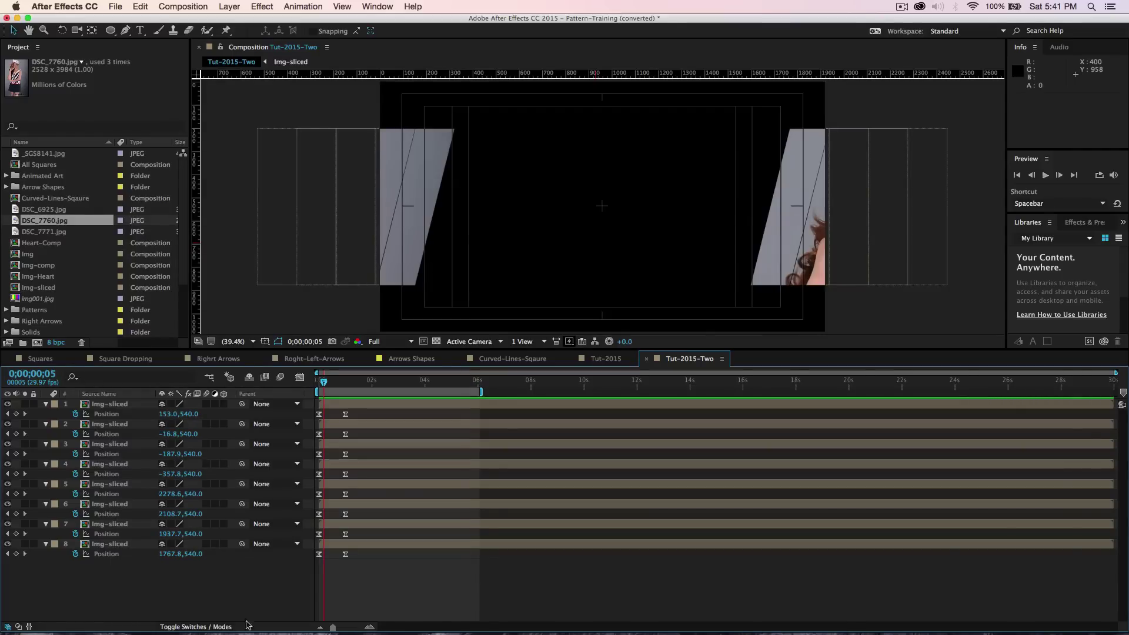
drag(333, 628, 352, 628)
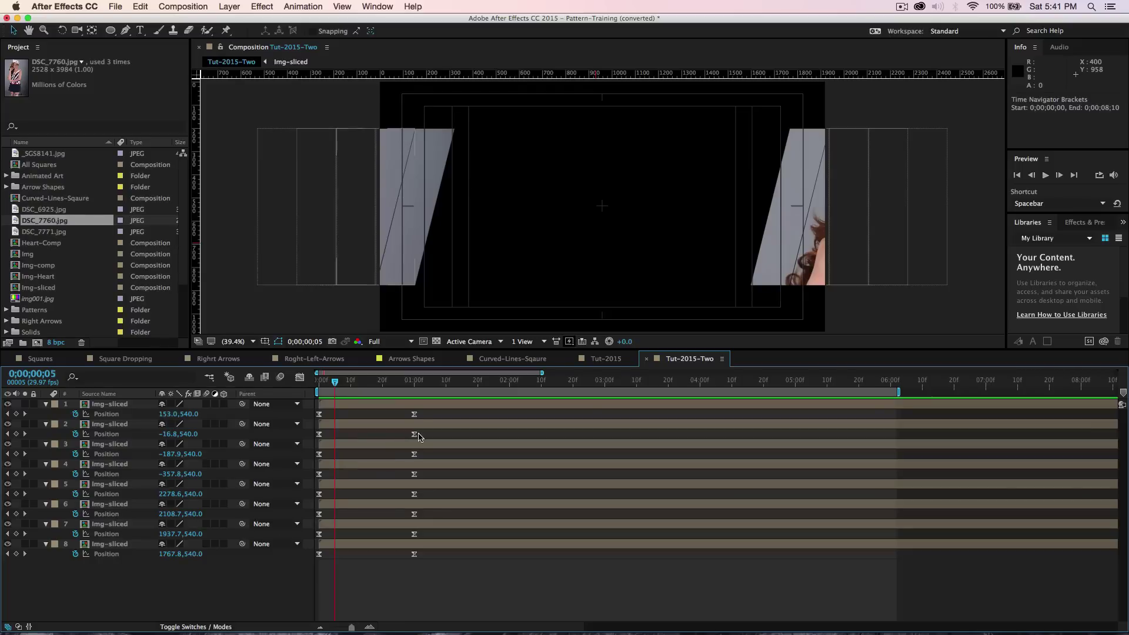
drag(420, 439, 336, 439)
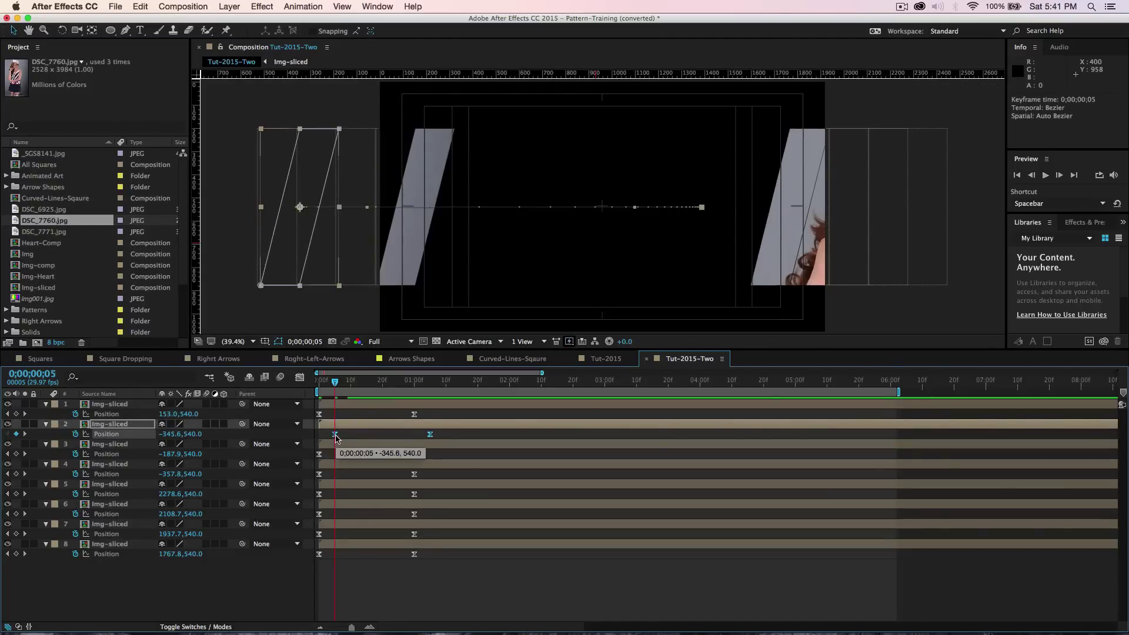
Step: Shift layer 3's pair of Position keyframes to start at 0;00;00;10
click(40, 373)
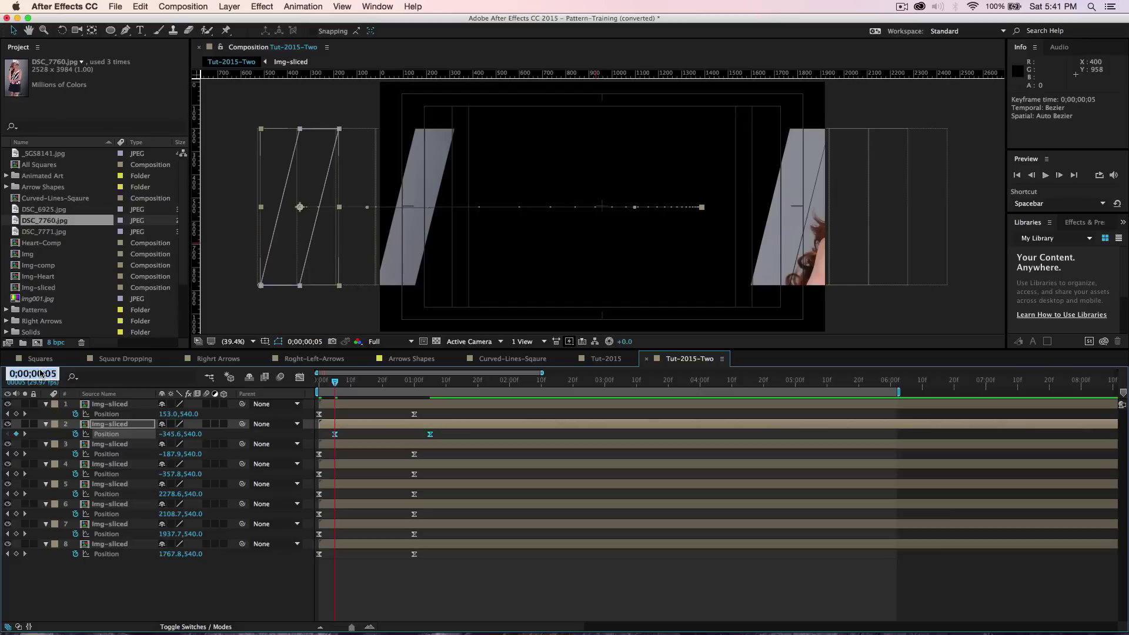
text(10)
key(Return)
click(348, 456)
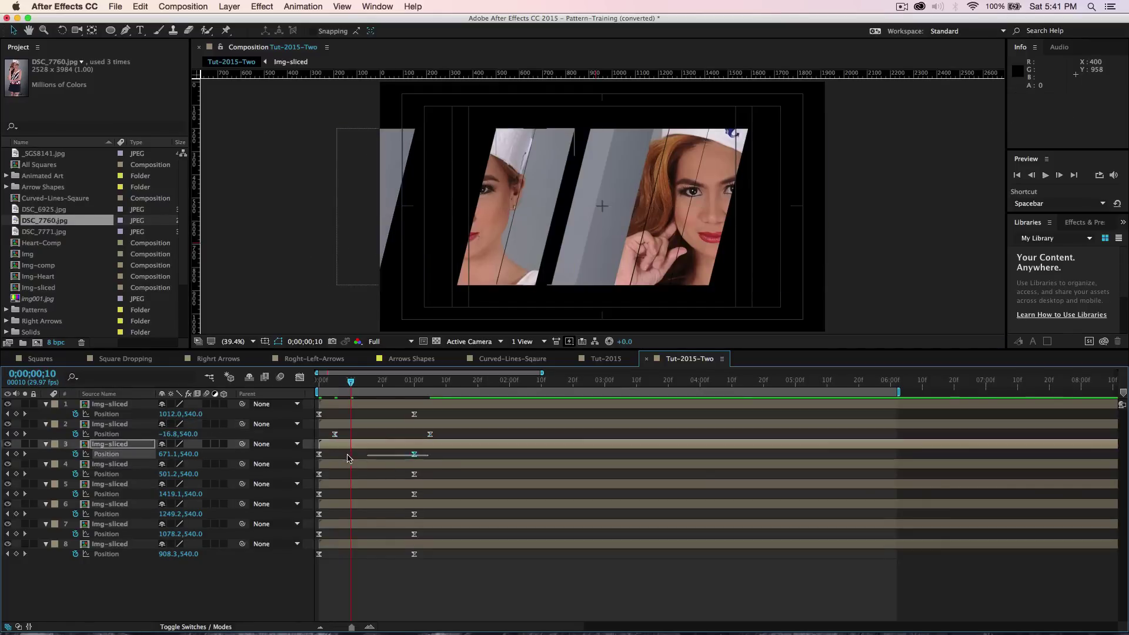
mouse_move(347, 454)
mouse_down()
mouse_move(317, 451)
mouse_move(359, 457)
mouse_up()
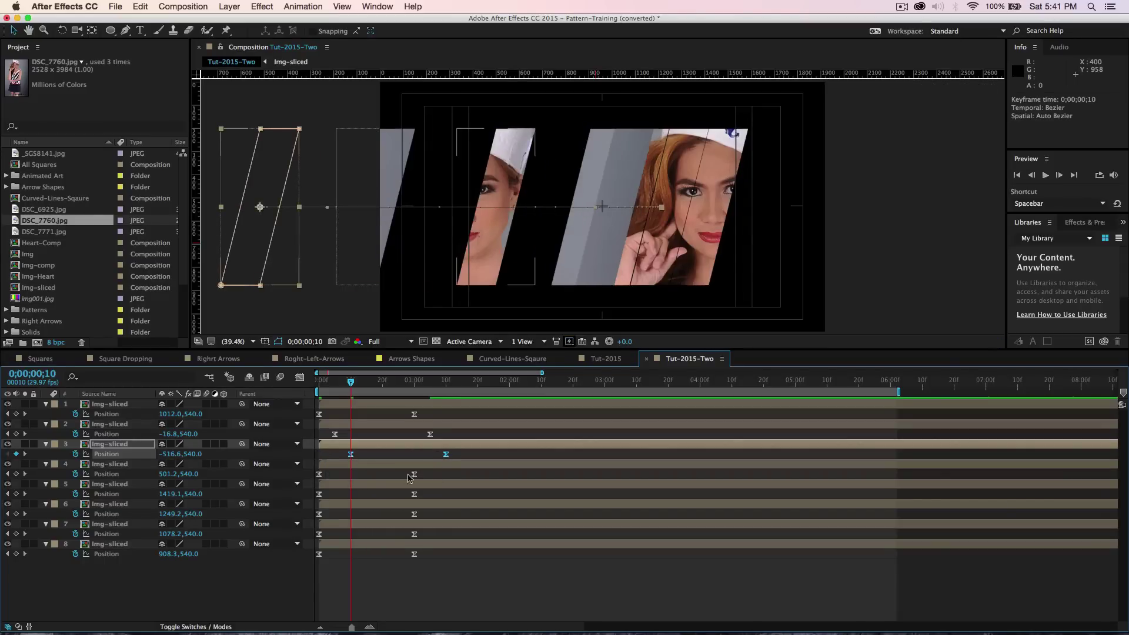
Step: Shift the Position keyframe pairs of layers 4 and 5 to start at 0;00;00;15
click(51, 377)
text(1)
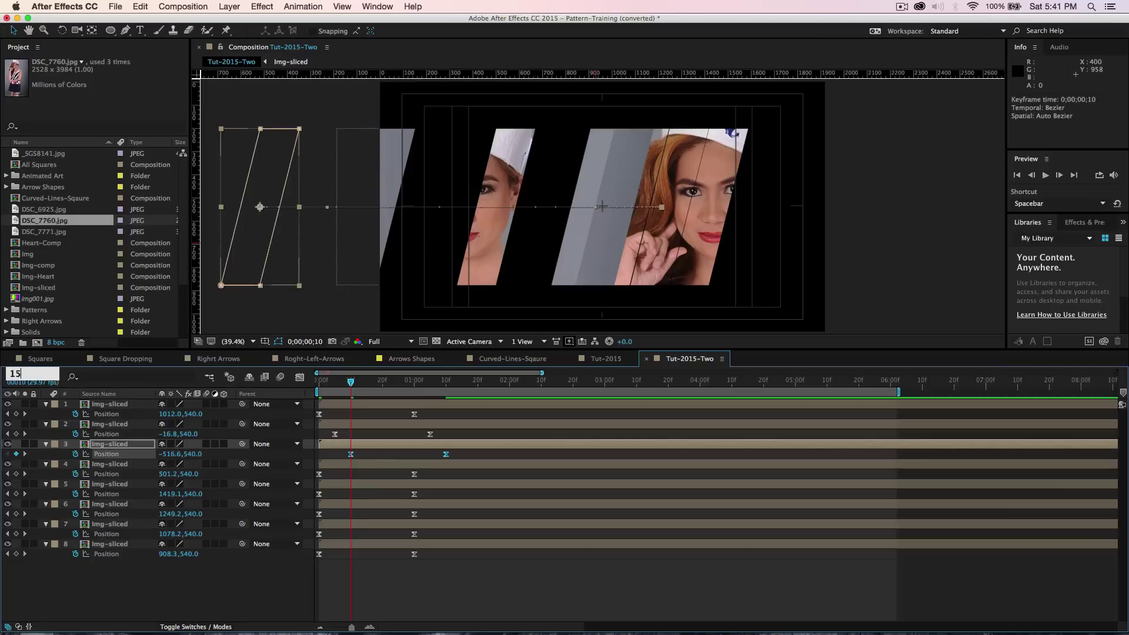
text(5)
key(Return)
mouse_move(431, 471)
mouse_down()
mouse_move(320, 474)
mouse_move(367, 481)
mouse_up()
drag(448, 496, 316, 495)
drag(319, 495, 369, 499)
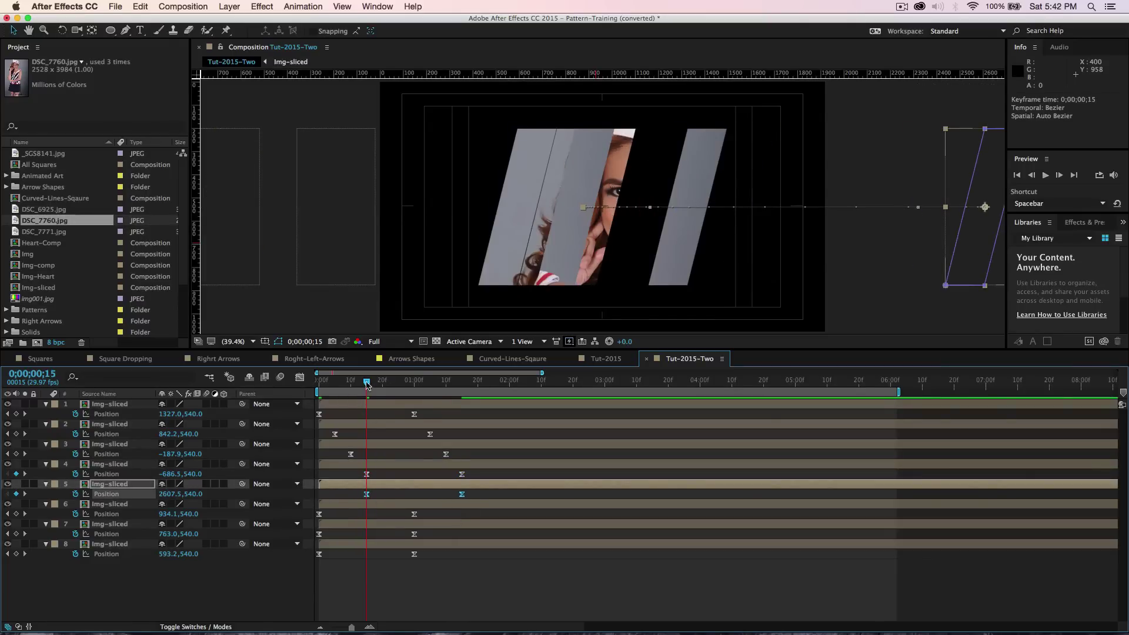
Step: Shift layer 6's Position keyframes to start at 0;00;00;10 and layer 7's to start at 0;00;00;05
drag(364, 383, 351, 384)
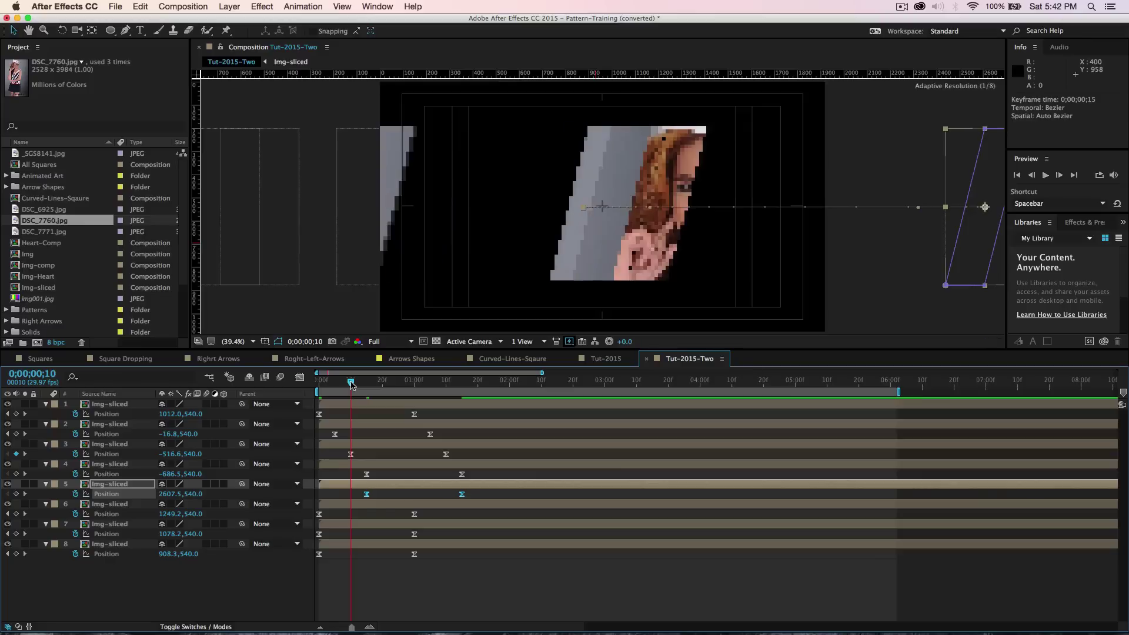
drag(443, 512, 352, 517)
drag(352, 384, 341, 406)
drag(433, 538, 334, 534)
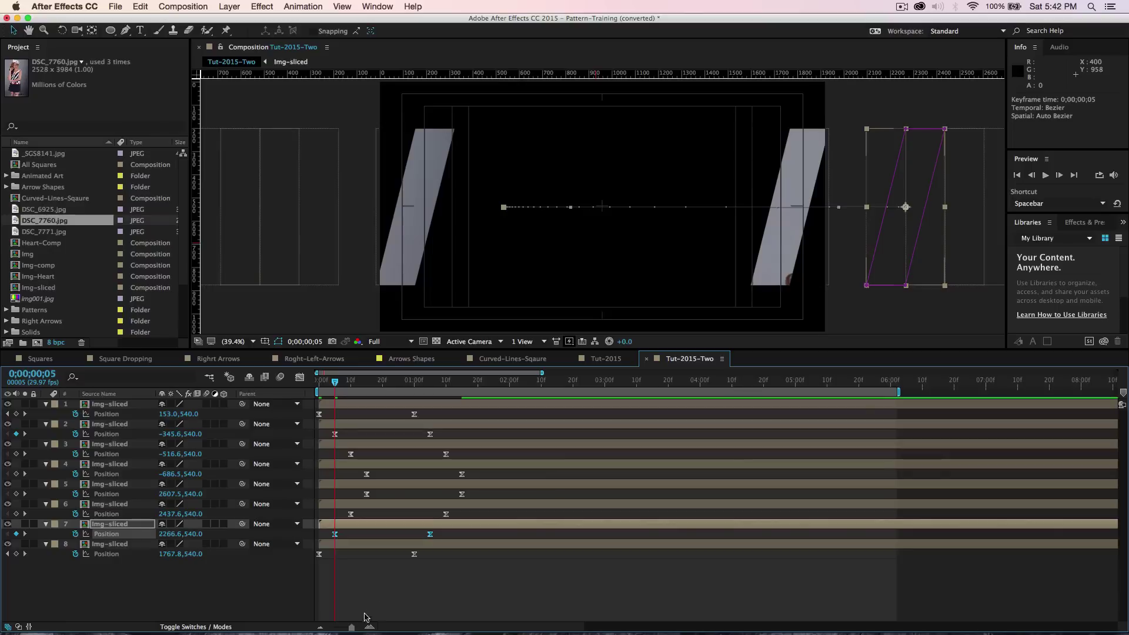
Step: Preview the staggered slice animation in Tut-2015-Two and scrub to 0;00;02;14
drag(351, 629, 341, 629)
key(space)
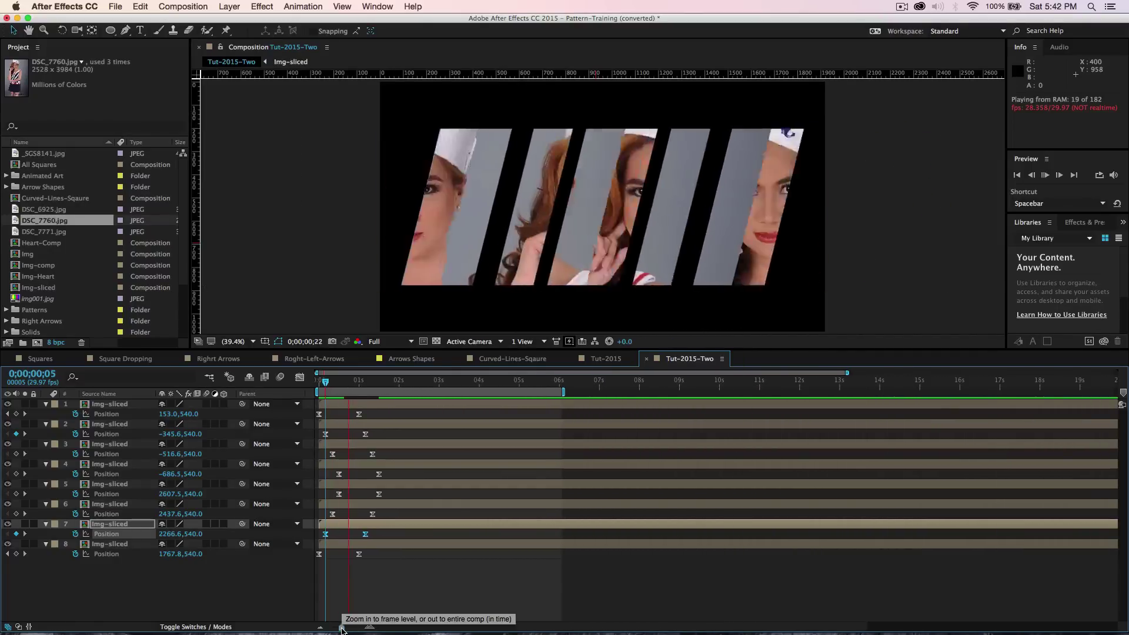
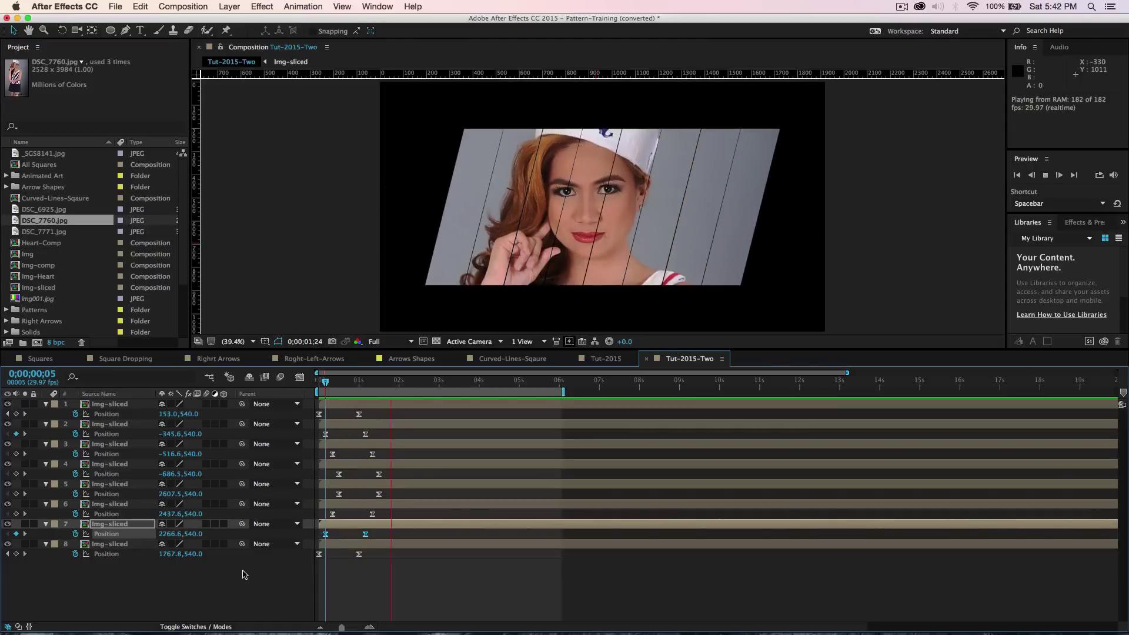
key(space)
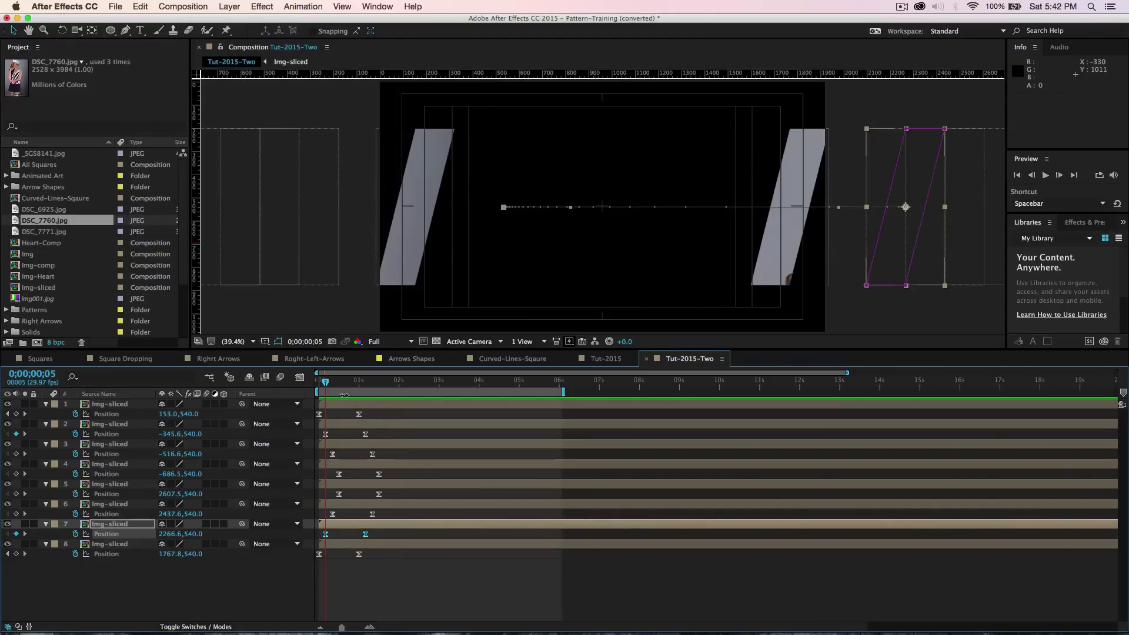
drag(322, 385, 418, 410)
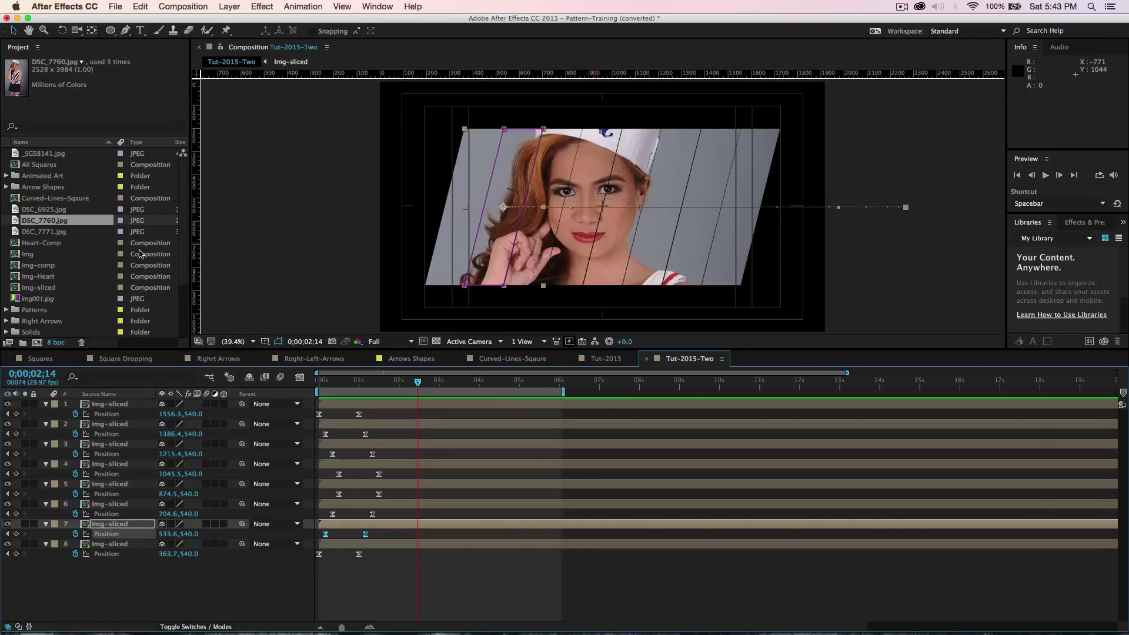
Step: Open the Img-sliced composition at 0;00;00;16 and check the Curved-Lines-Sqaure composition as a reference before returning to it
double_click(41, 288)
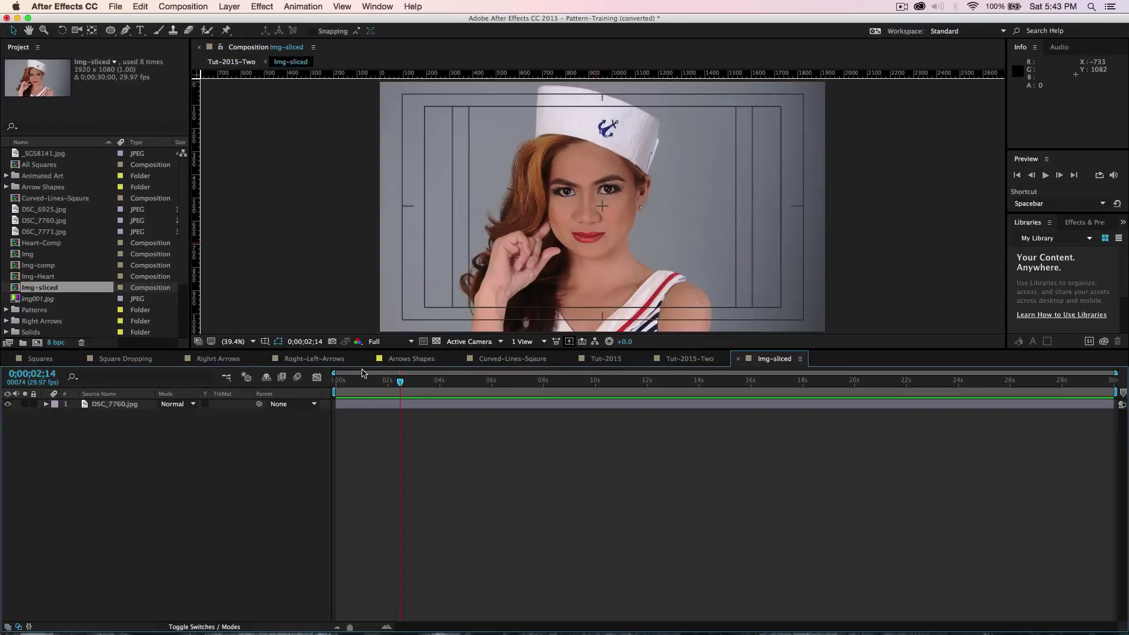
drag(401, 382, 350, 385)
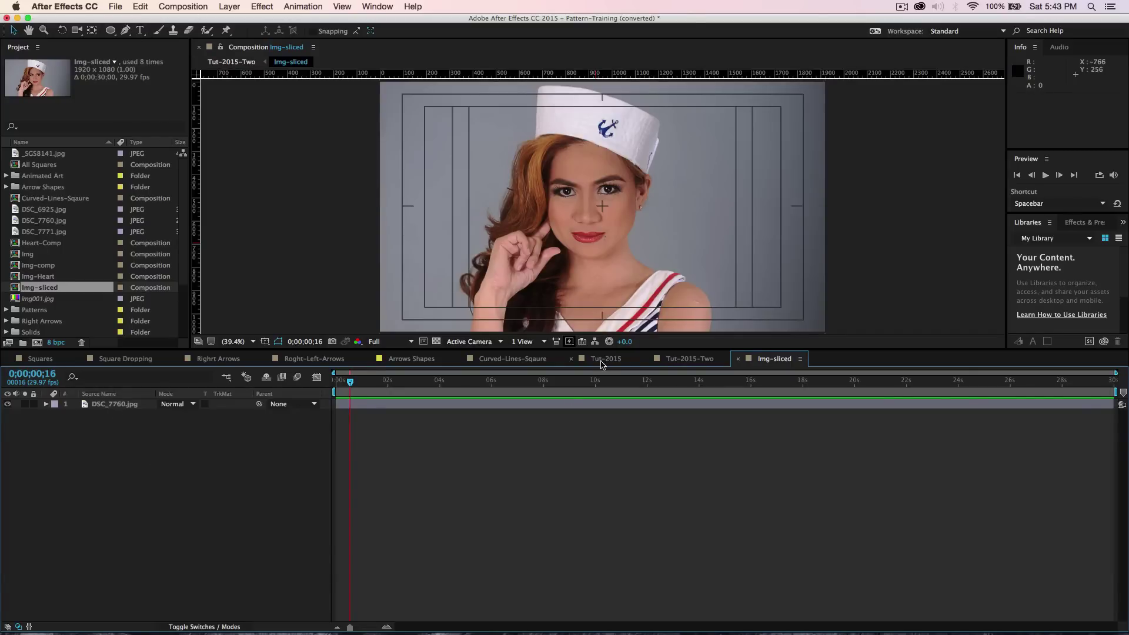
click(513, 359)
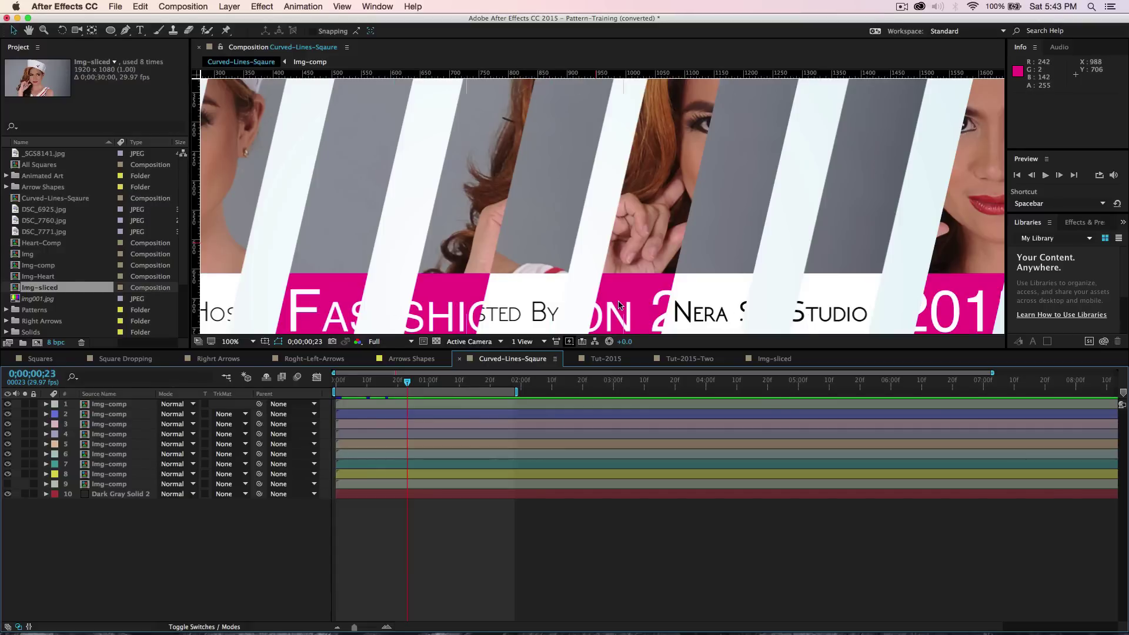
click(774, 359)
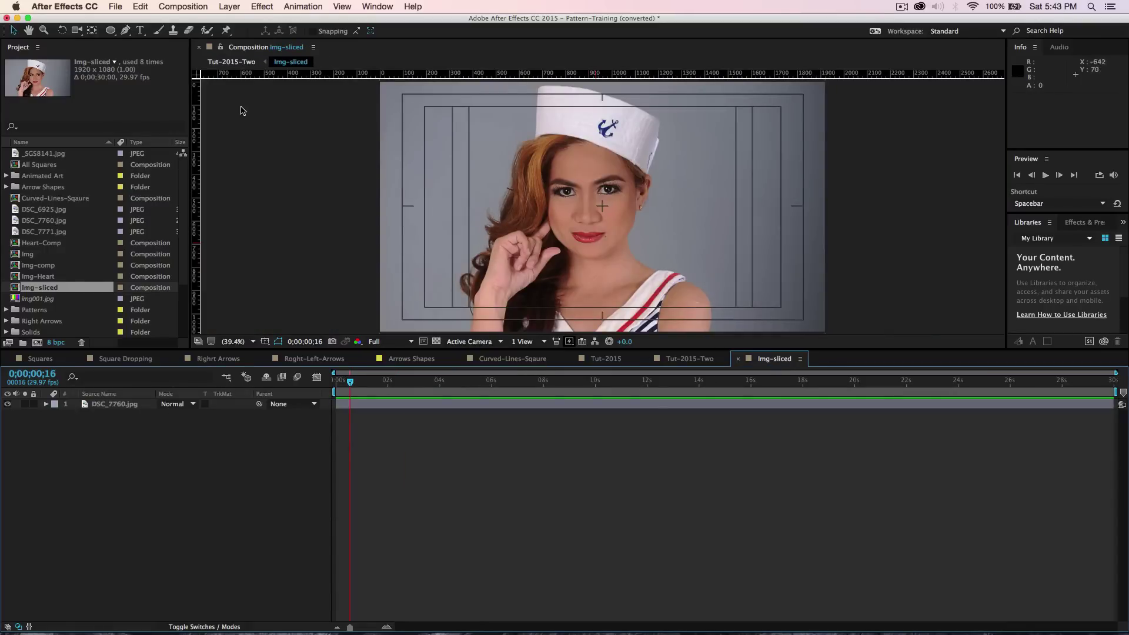
Step: Draw a wide rectangle across the lower part of the photo in Img-sliced and set its fill to F400FF
drag(111, 31, 152, 35)
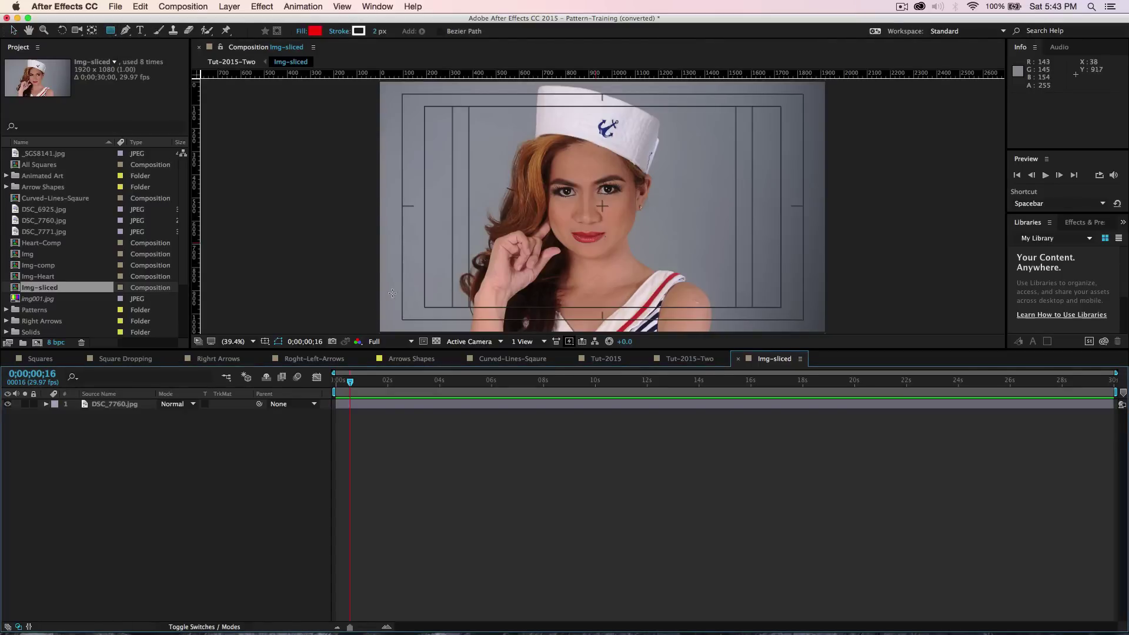
drag(392, 254, 717, 304)
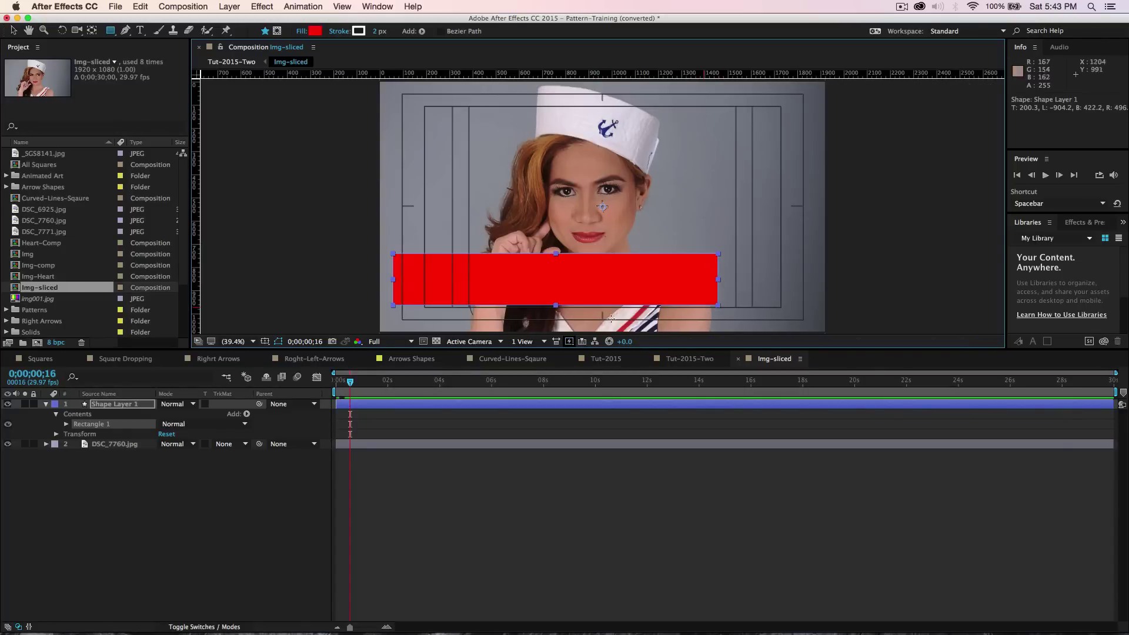
click(315, 30)
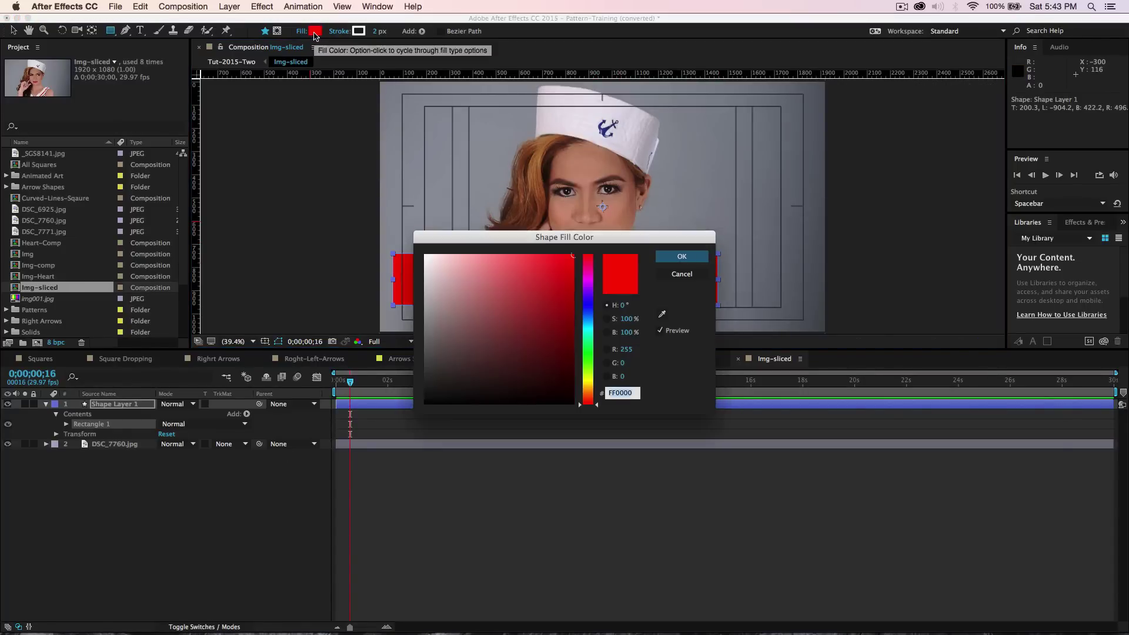
click(587, 286)
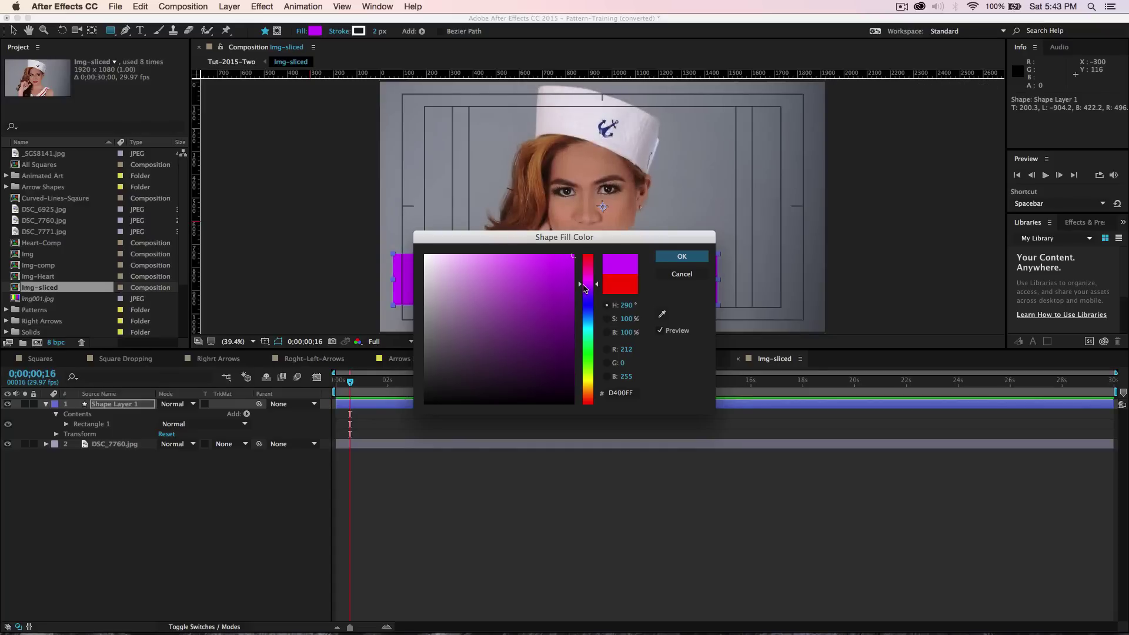
drag(580, 287, 579, 290)
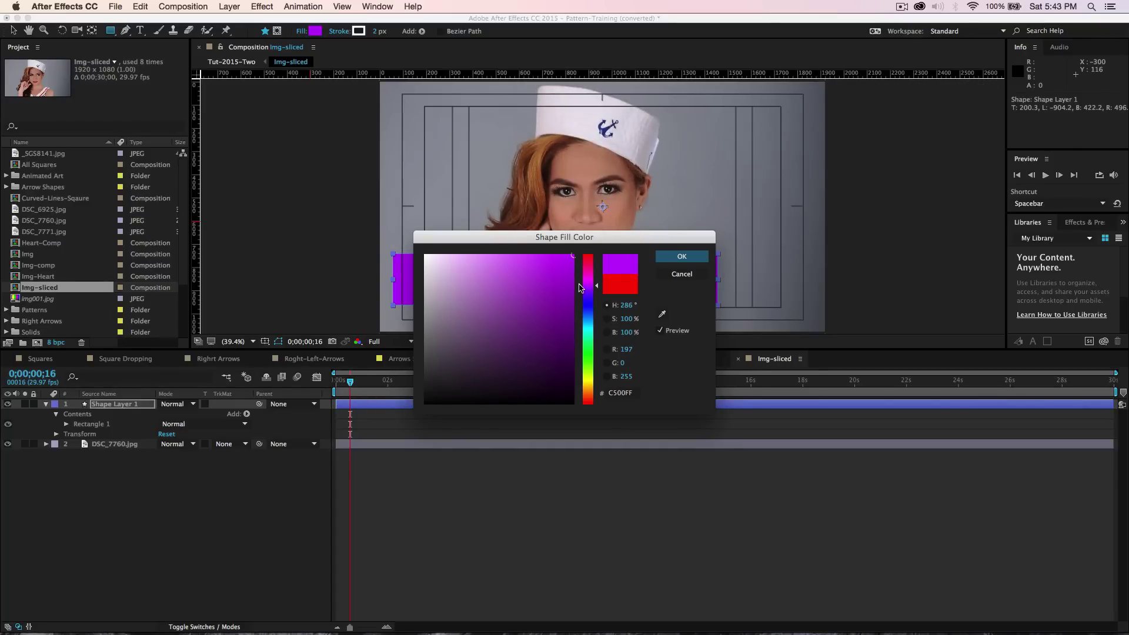
drag(579, 286, 580, 283)
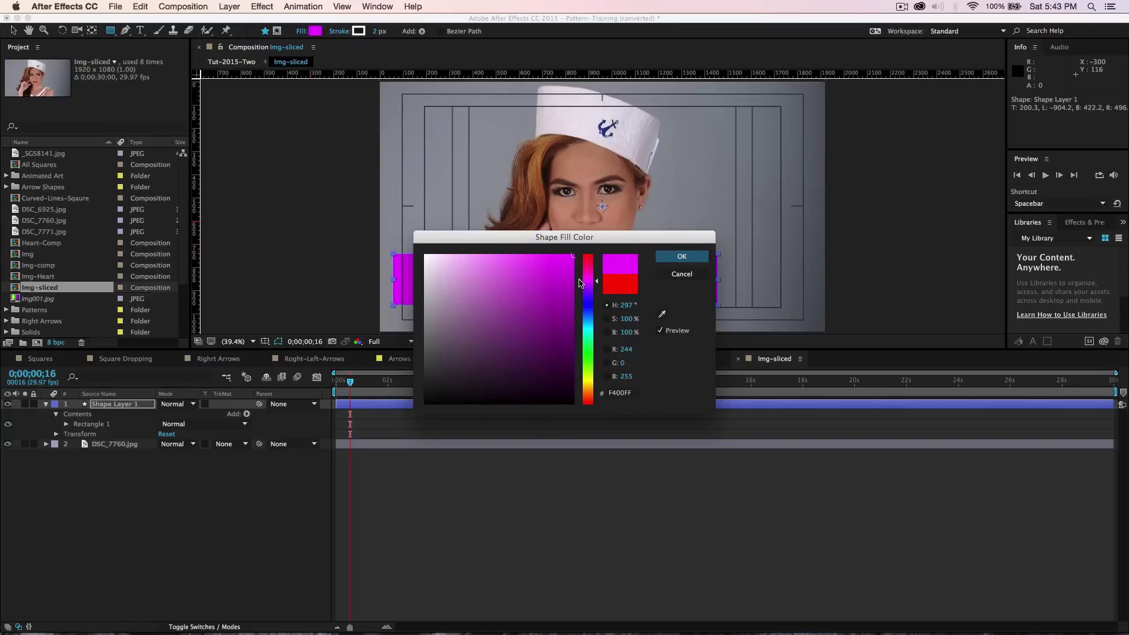
click(661, 259)
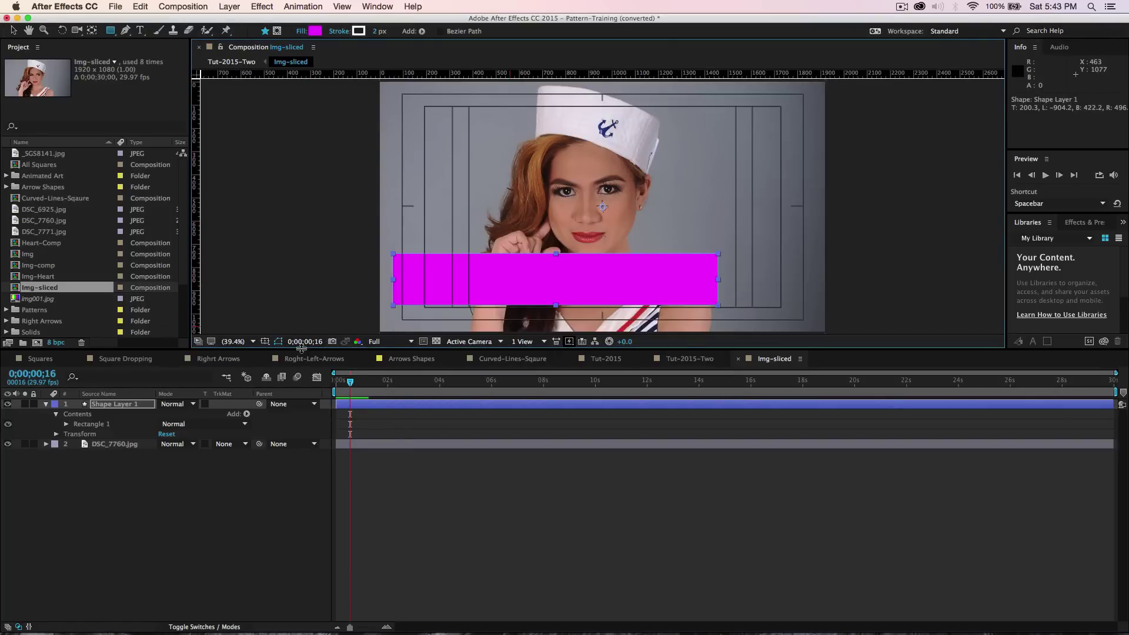
Step: Enlarge the composition view, then shrink the rectangle to about 75.4% width, flatten it slightly and move it to Position 876.8, 623.2
drag(299, 351, 288, 461)
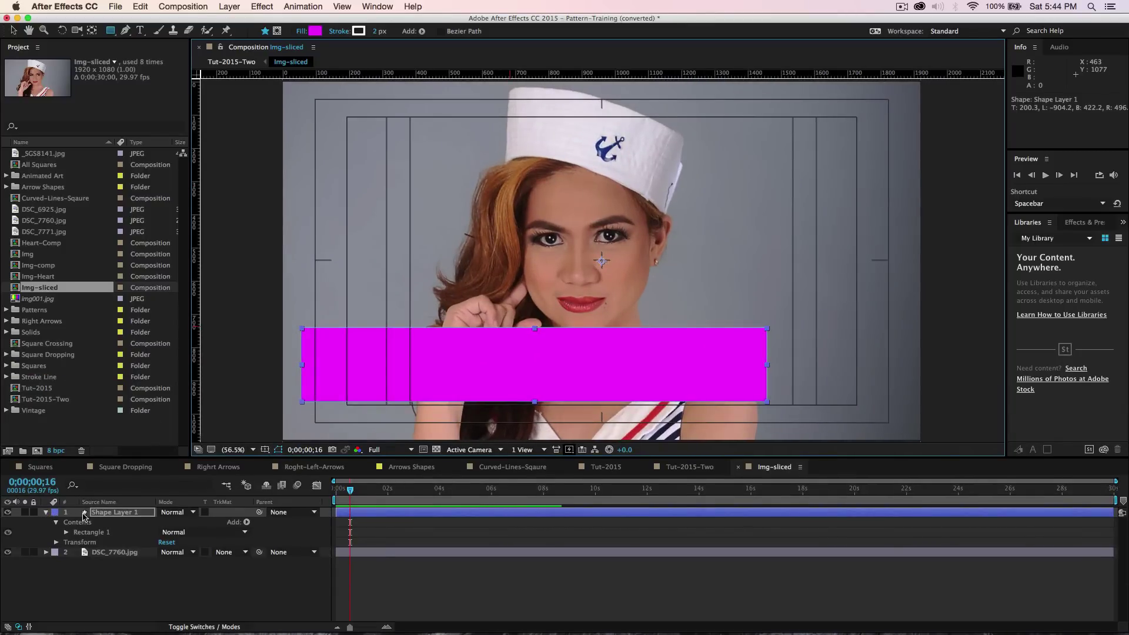
click(47, 513)
click(100, 556)
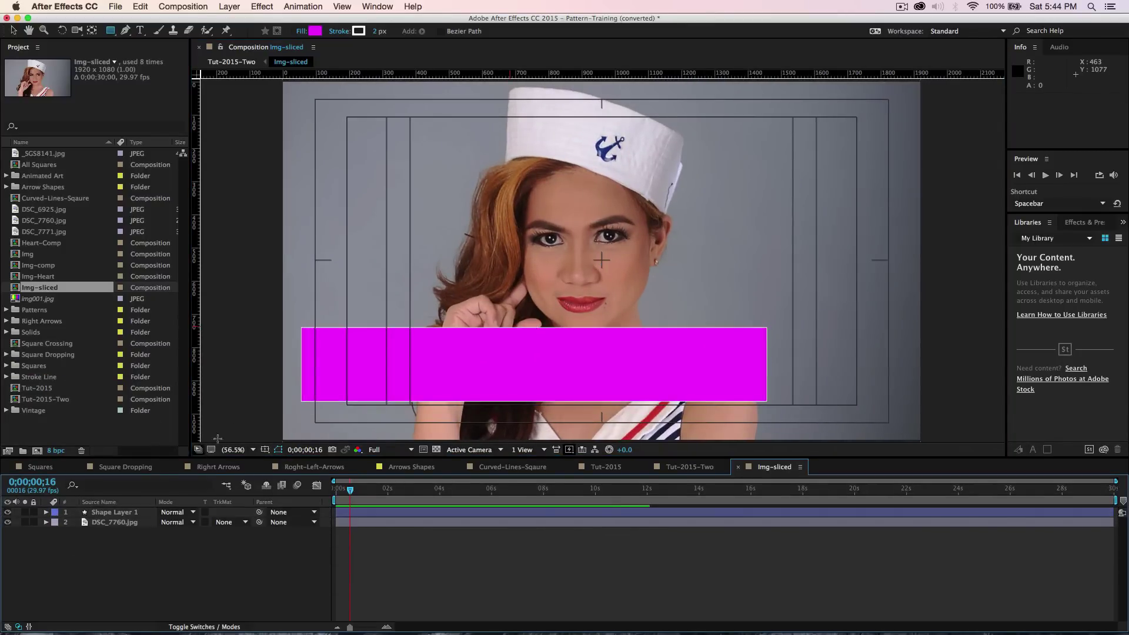
click(695, 347)
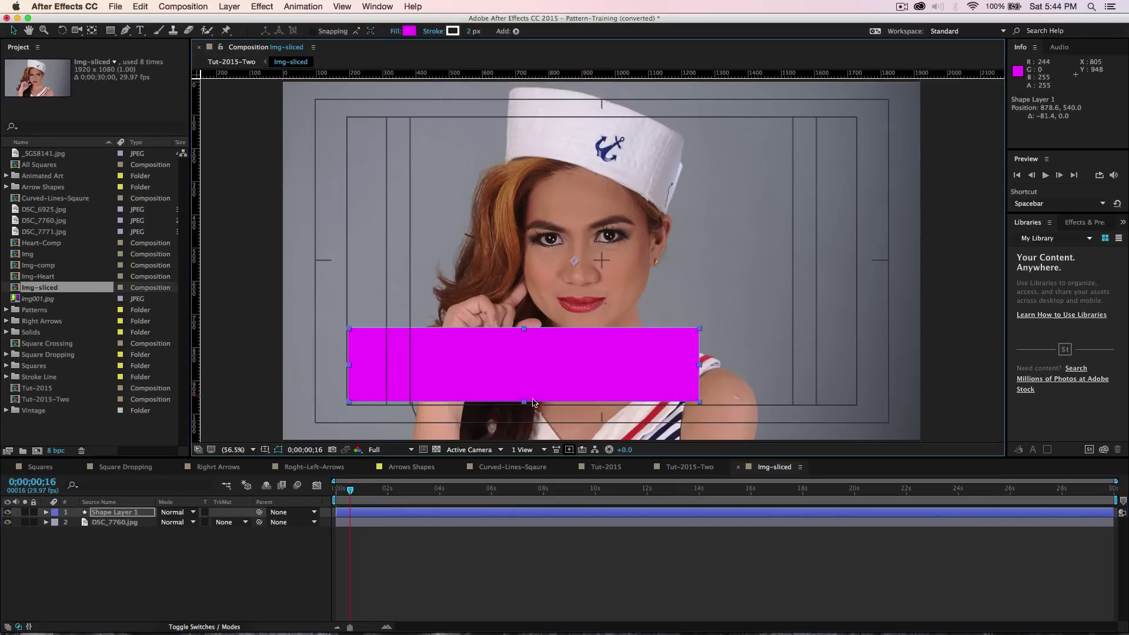
drag(525, 403, 533, 377)
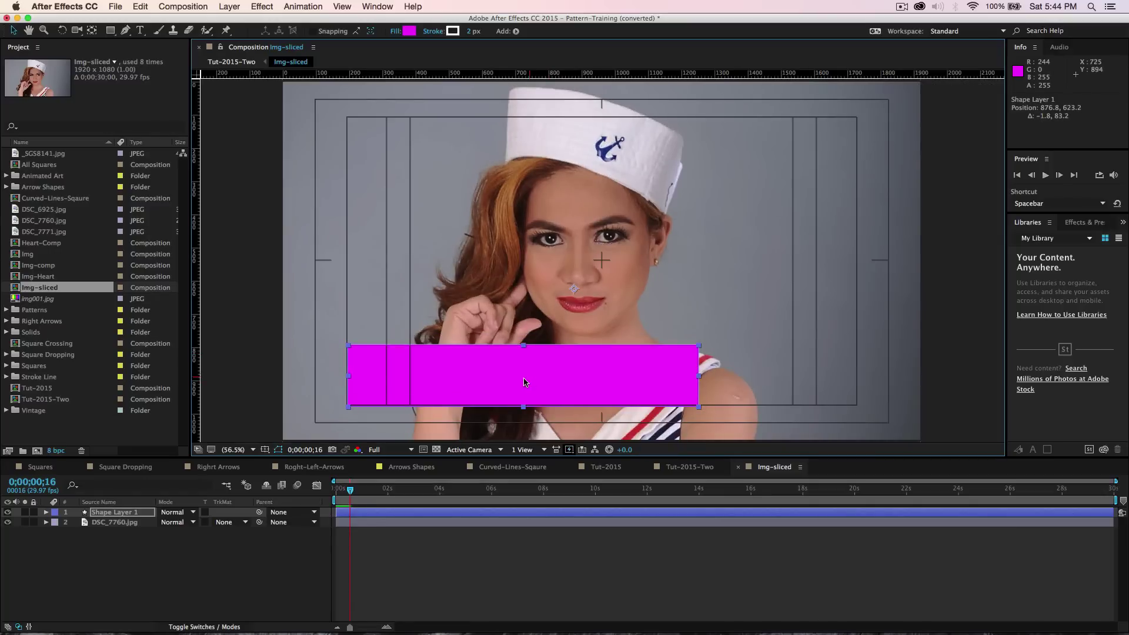
Step: Change the rectangle's fill colour to purple 9600FF
click(409, 31)
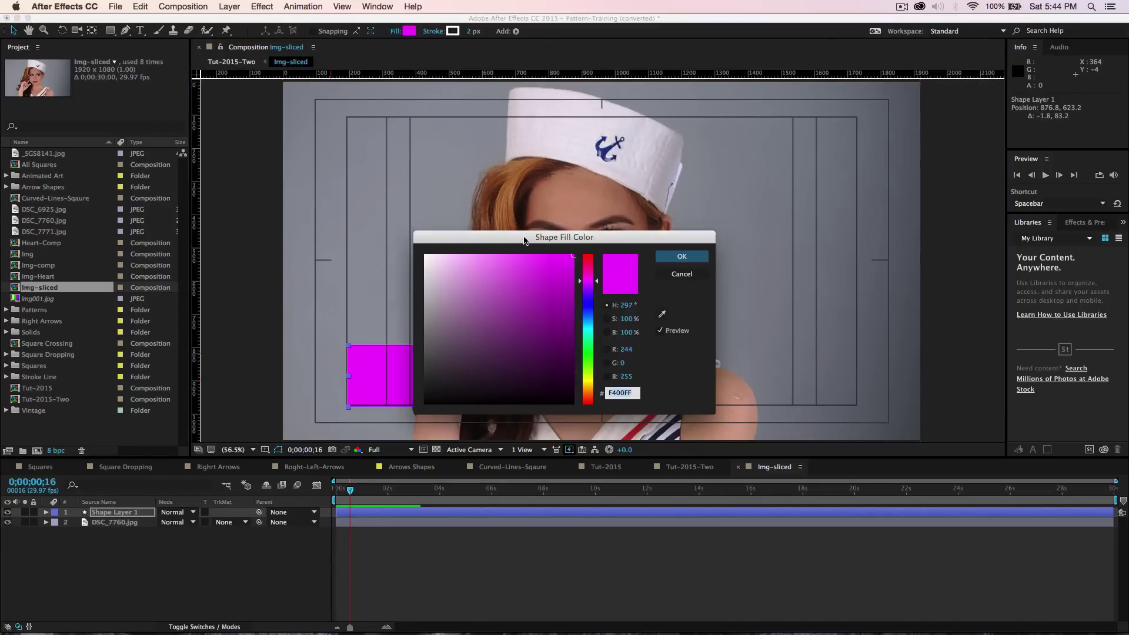
drag(580, 284, 580, 289)
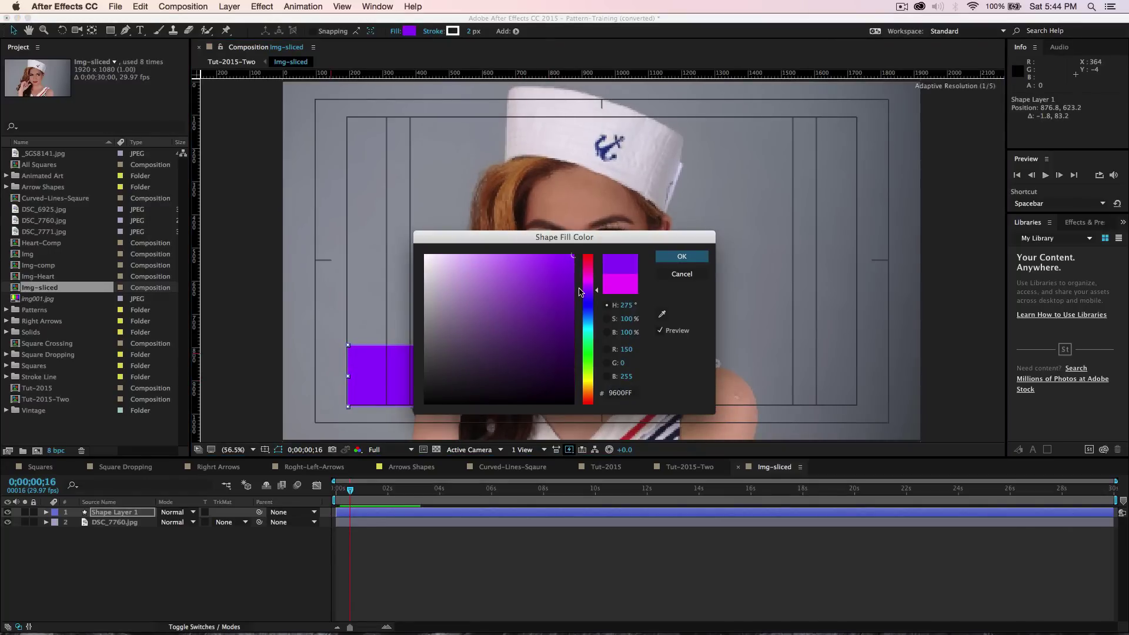
click(681, 256)
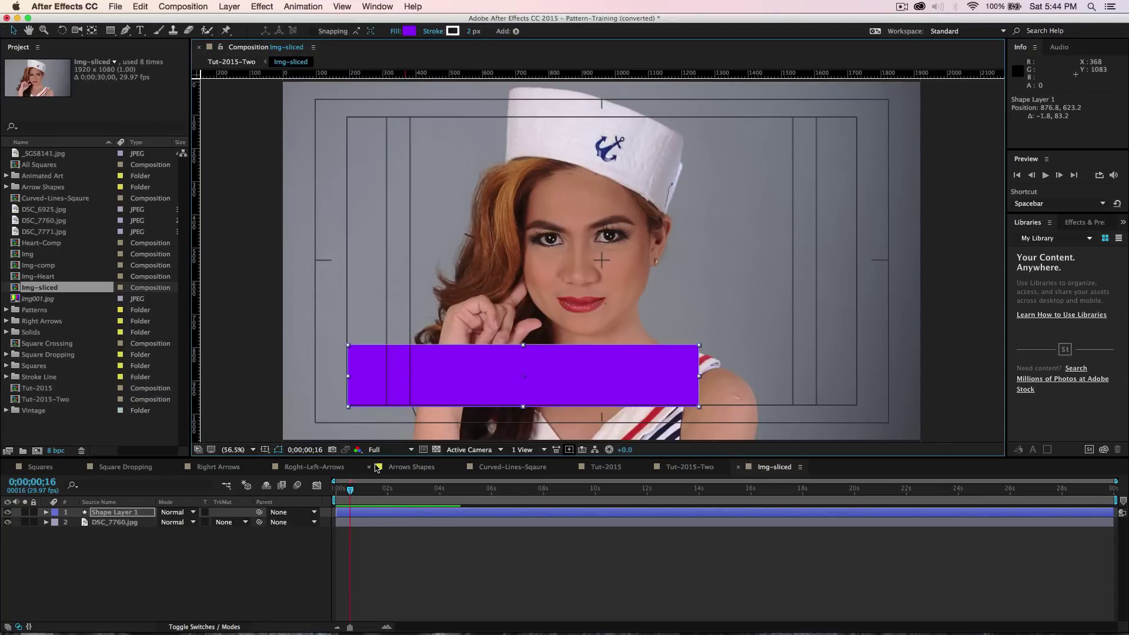
click(214, 559)
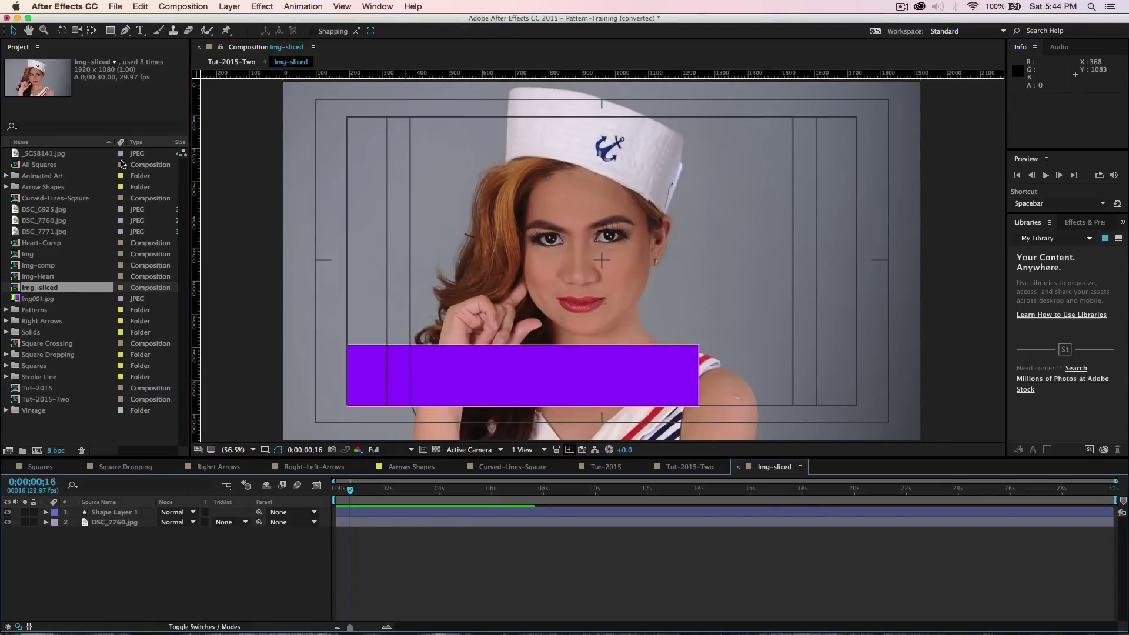
Step: Add the text "New York 2015" on top of the purple rectangle
click(140, 30)
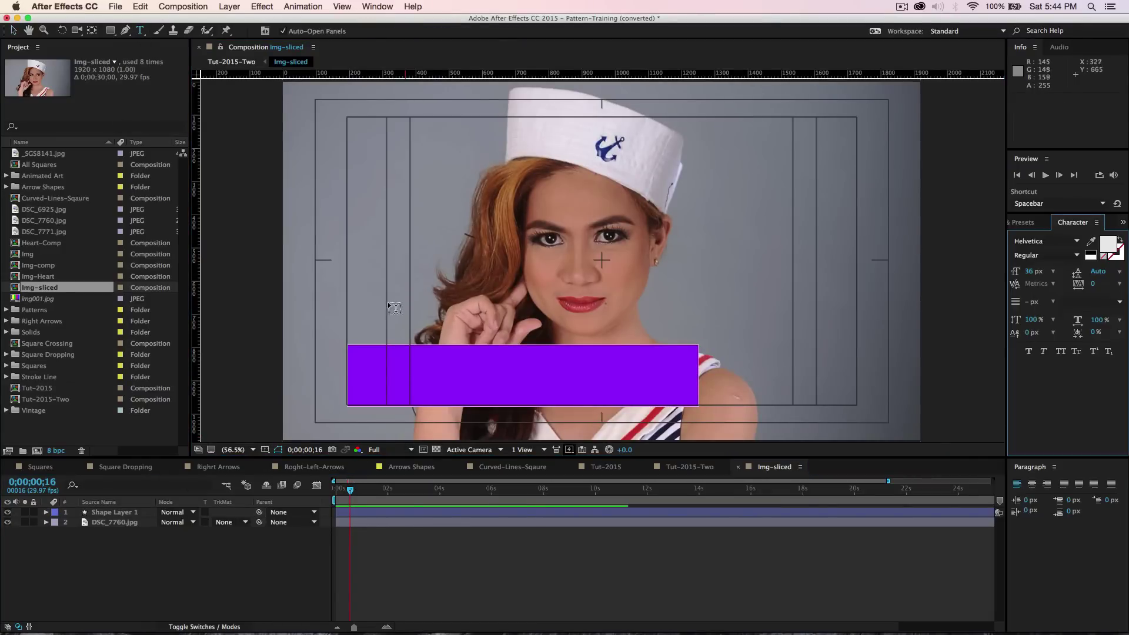
click(372, 379)
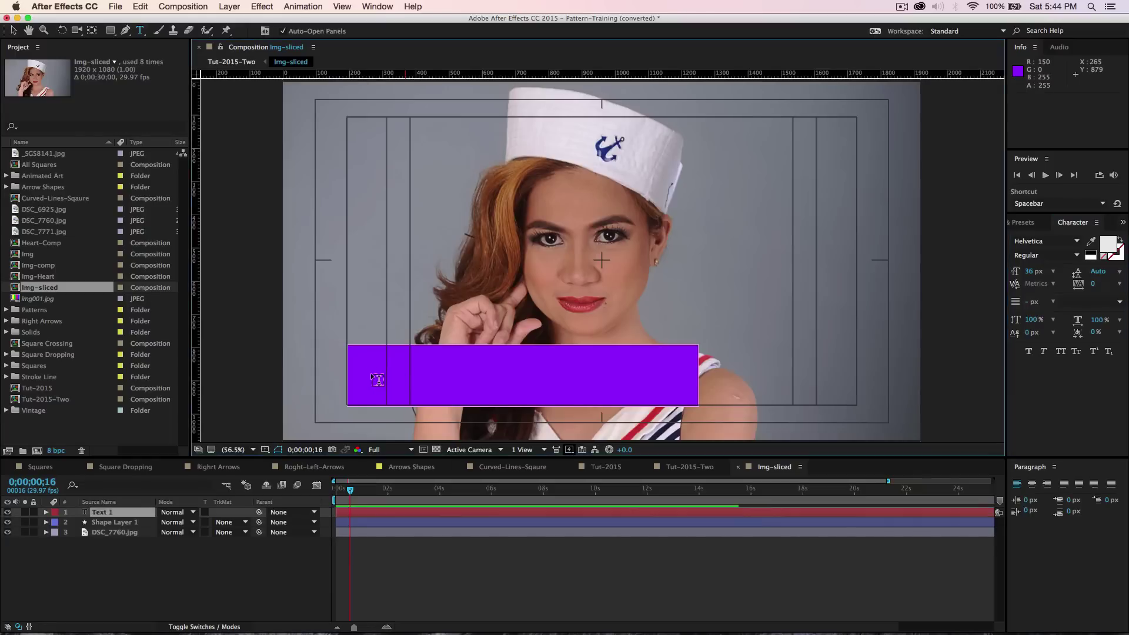
text(N)
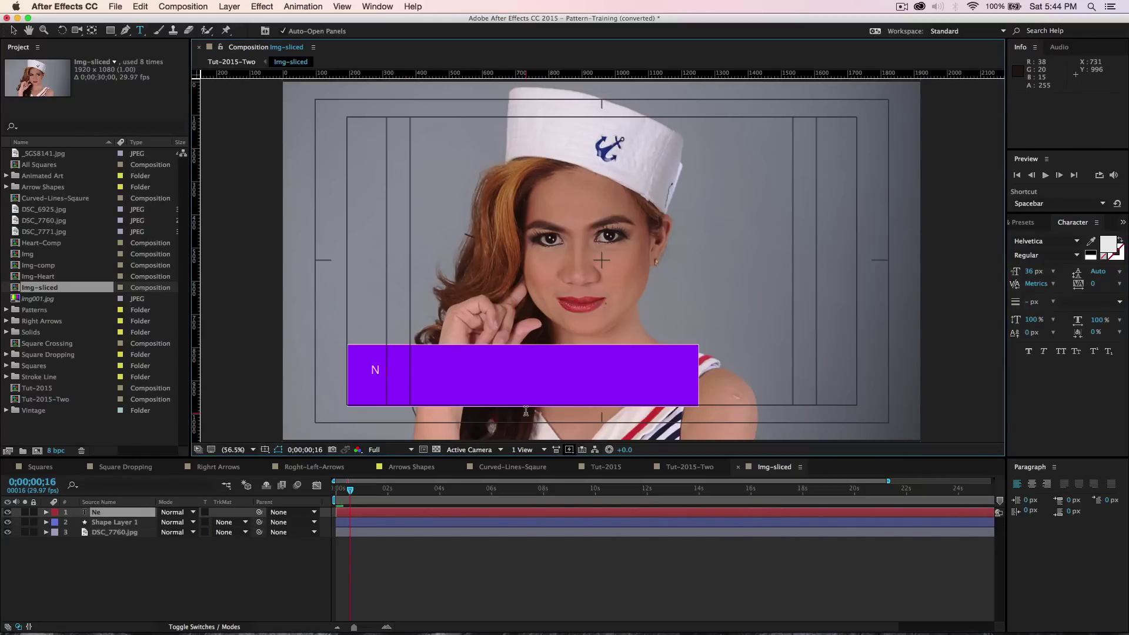
text(ew York 2015)
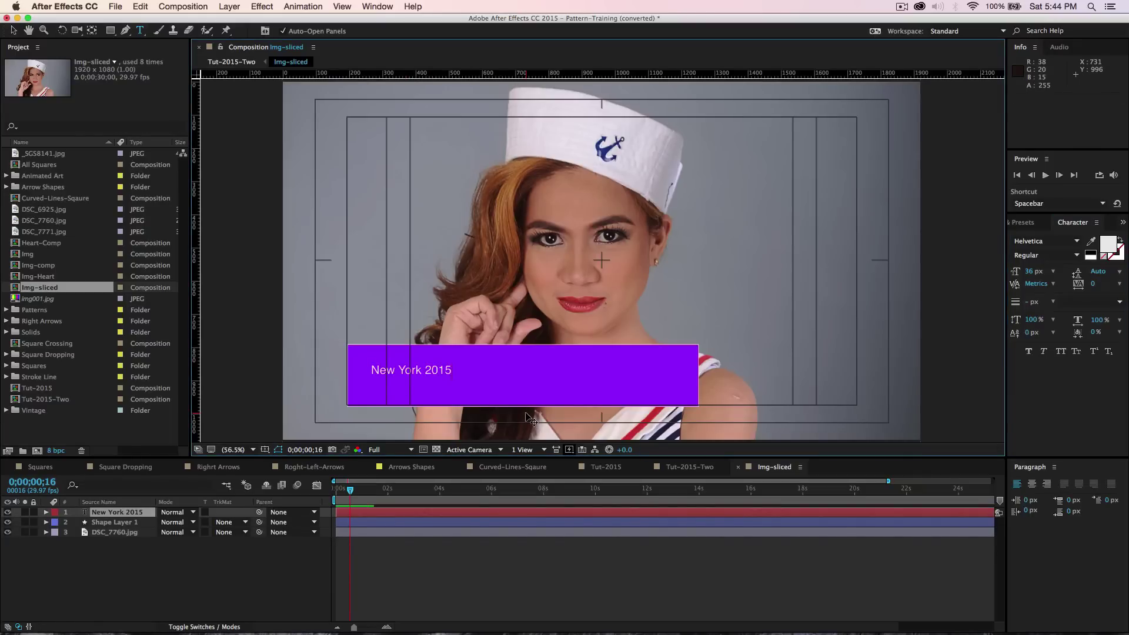
click(13, 30)
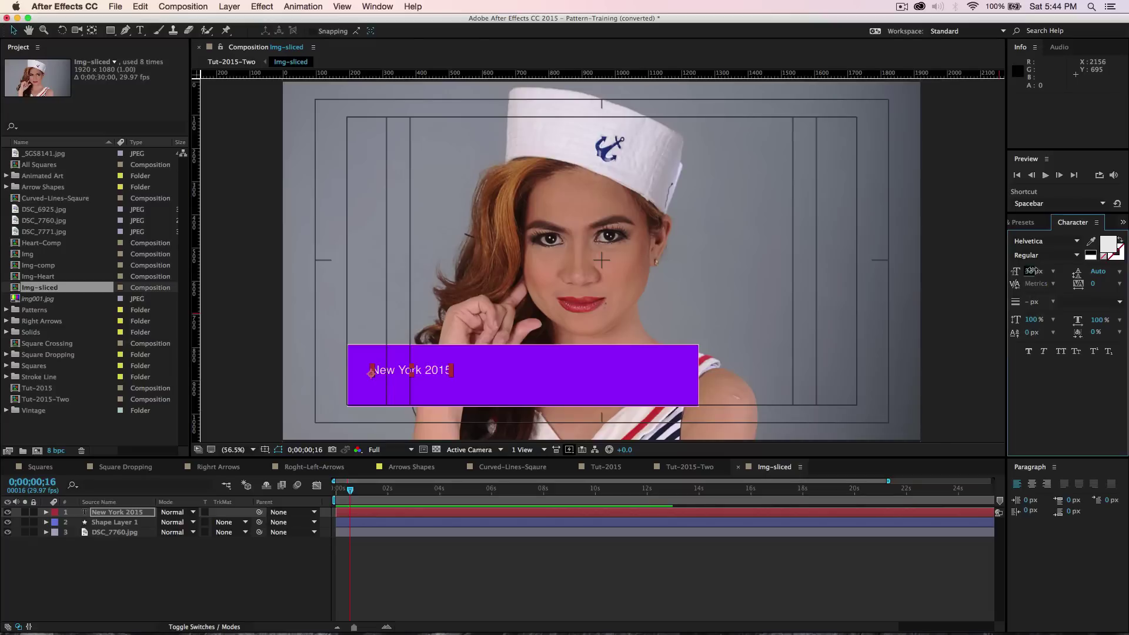
Step: Enlarge the New York 2015 text to 204 px and align it over the rectangle at Position 332.9, 947.9
drag(1032, 271, 1115, 287)
drag(648, 357, 721, 377)
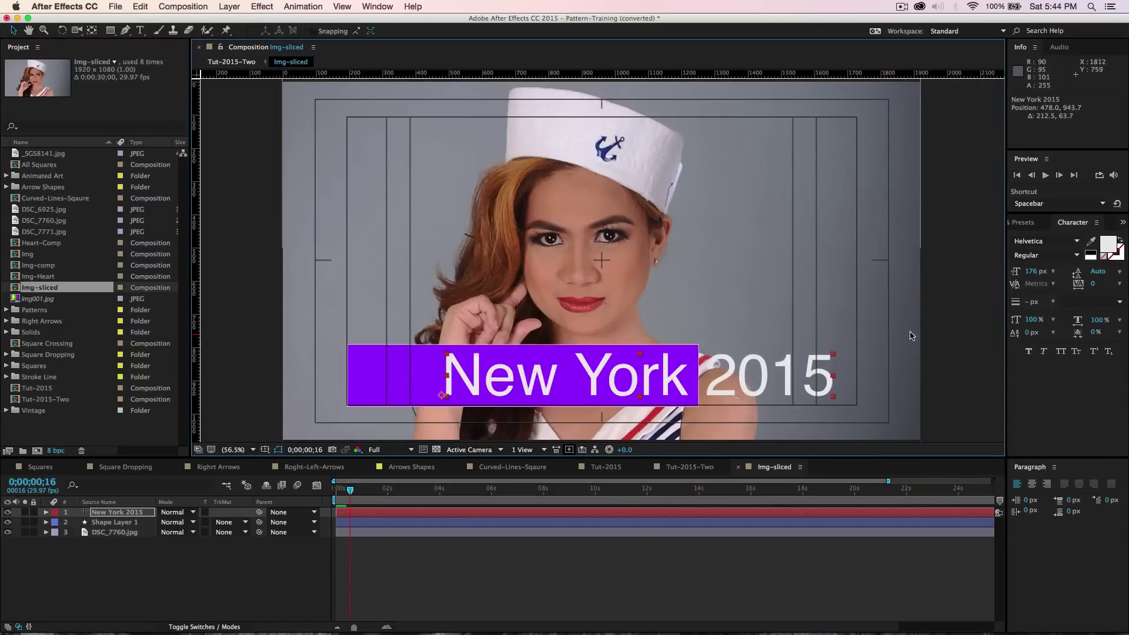
drag(1030, 274, 1047, 274)
drag(781, 368, 727, 370)
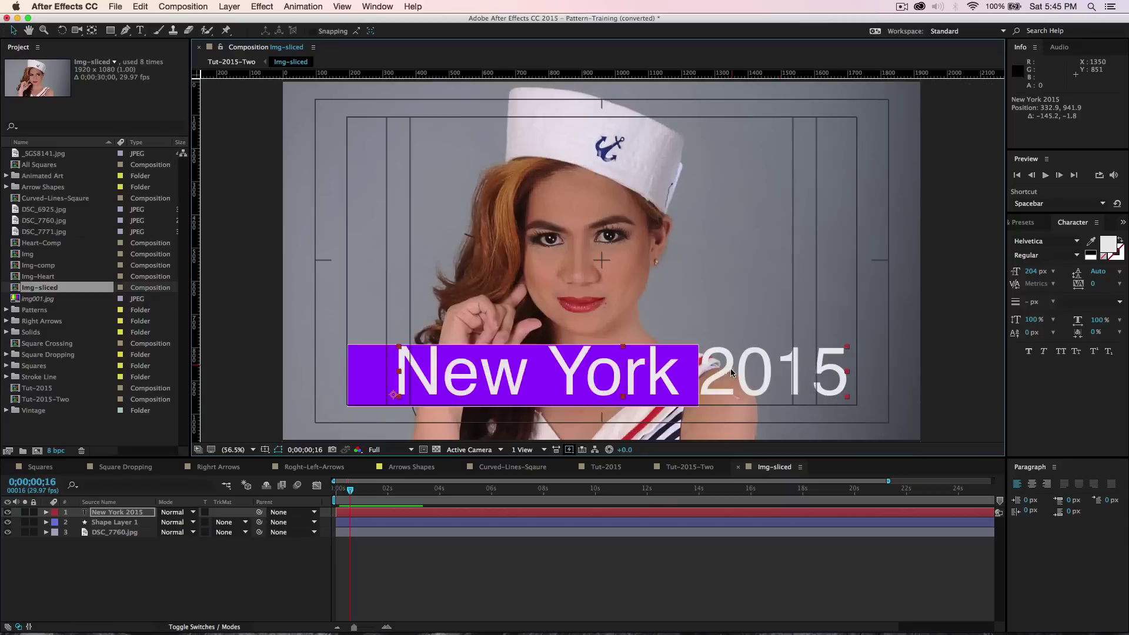
drag(587, 346, 587, 347)
key(Down)
key(Down)
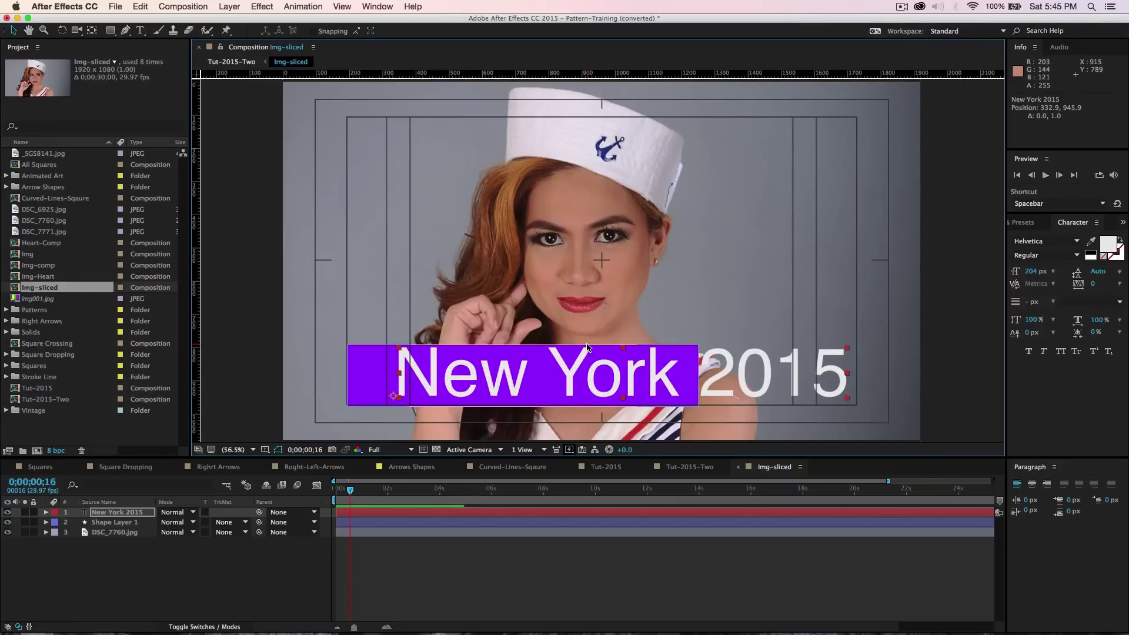
Step: Insert extra spaces between "New York" and "2015" and move the text to Position 274.4, 946.1 so "New York" fits the rectangle
double_click(690, 377)
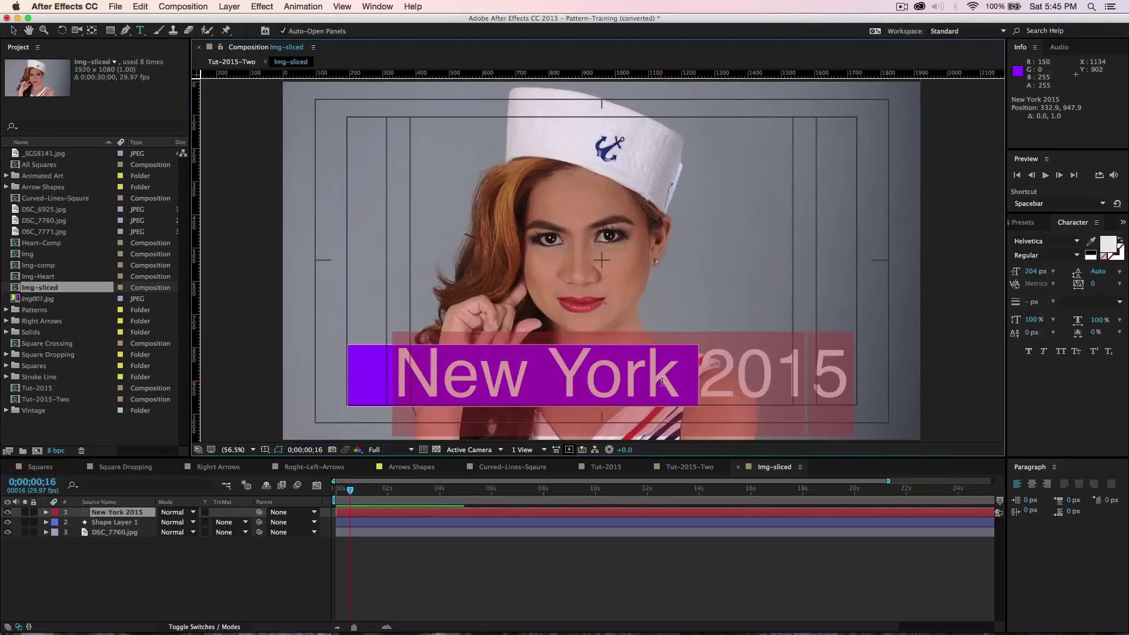
click(690, 377)
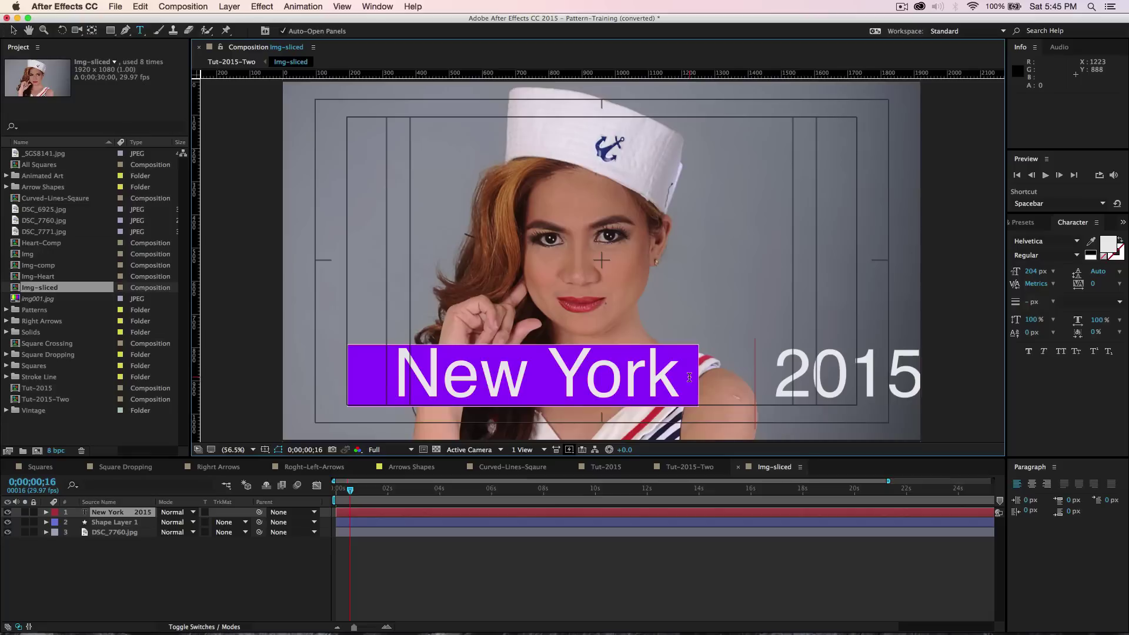
key(Escape)
key(v)
drag(589, 377, 568, 377)
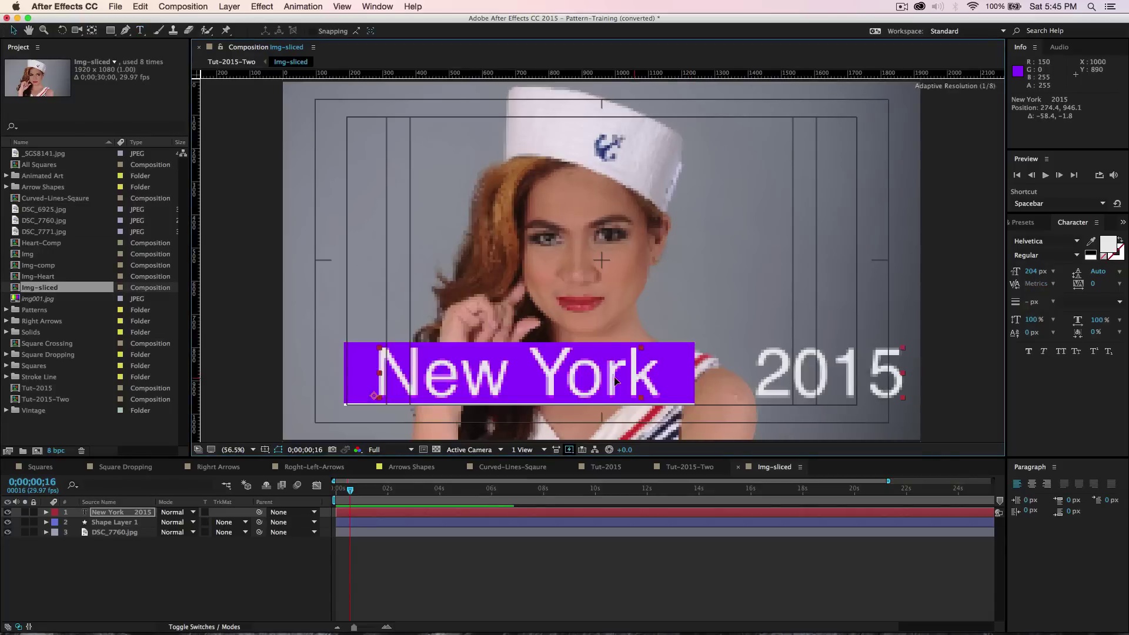
click(481, 605)
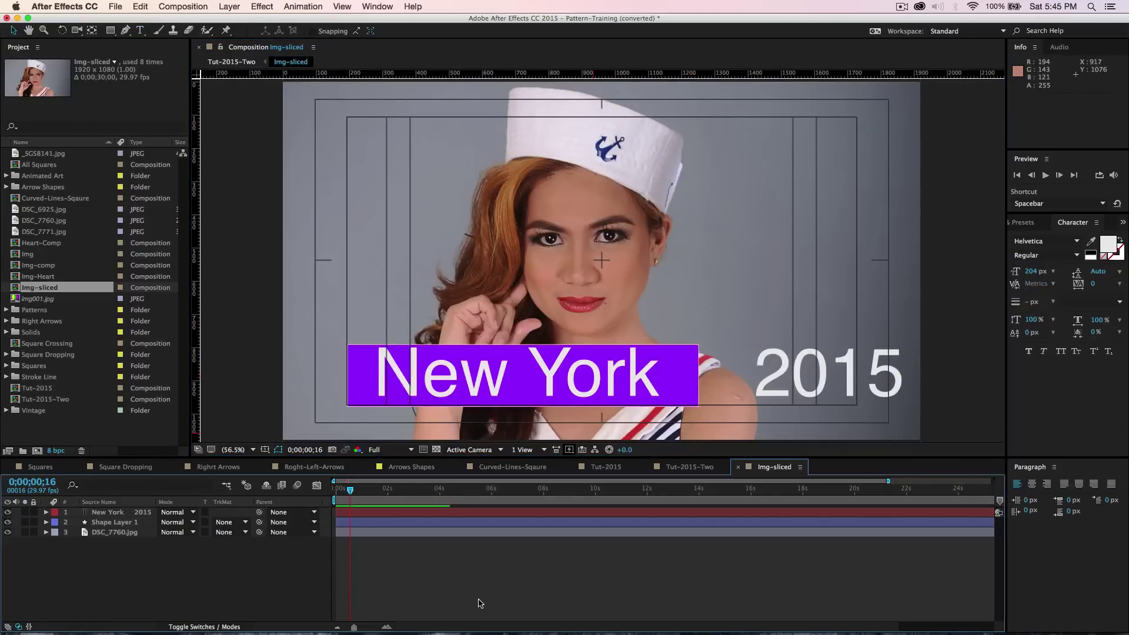
Step: Check how the rectangle and text fit the assembled slices in Tut-2015-Two at 0;00;02;16, and return to Img-sliced
click(690, 467)
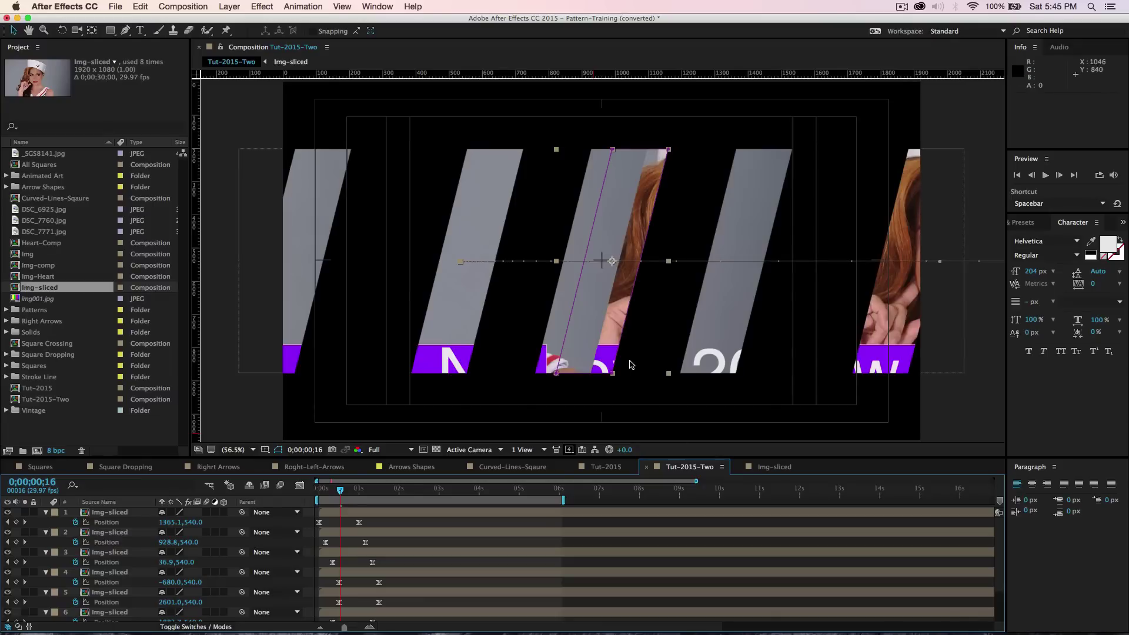
drag(346, 496, 419, 506)
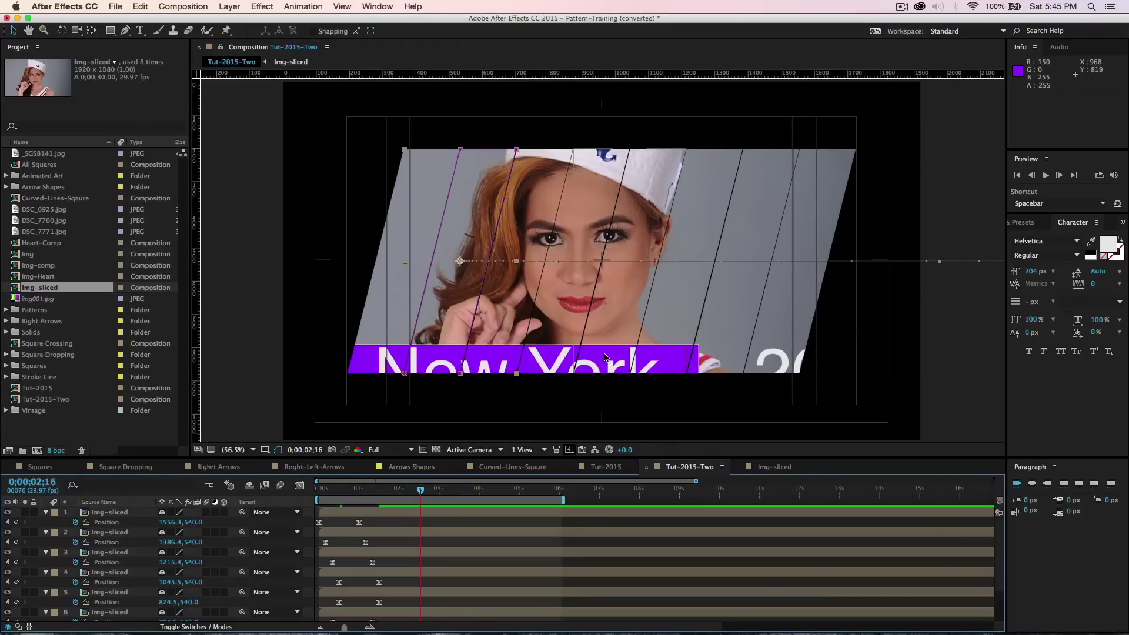
click(757, 468)
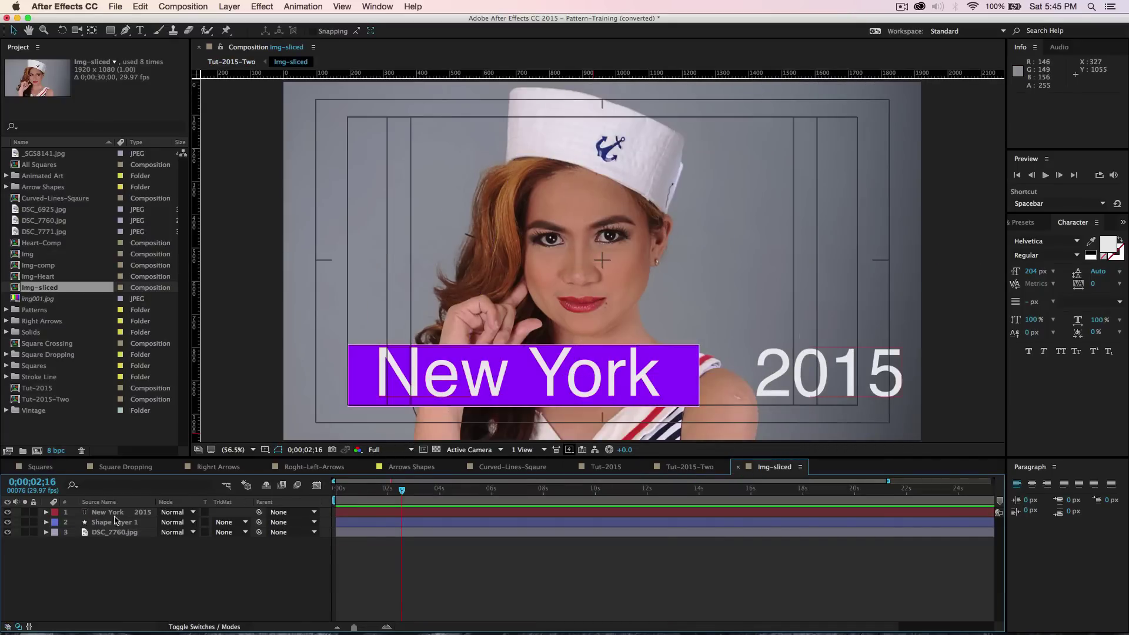
Step: Reduce Shape Layer 1's vertical scale to 51.1% and move the rectangle to Position 887.4, 642.7
click(97, 523)
key(s)
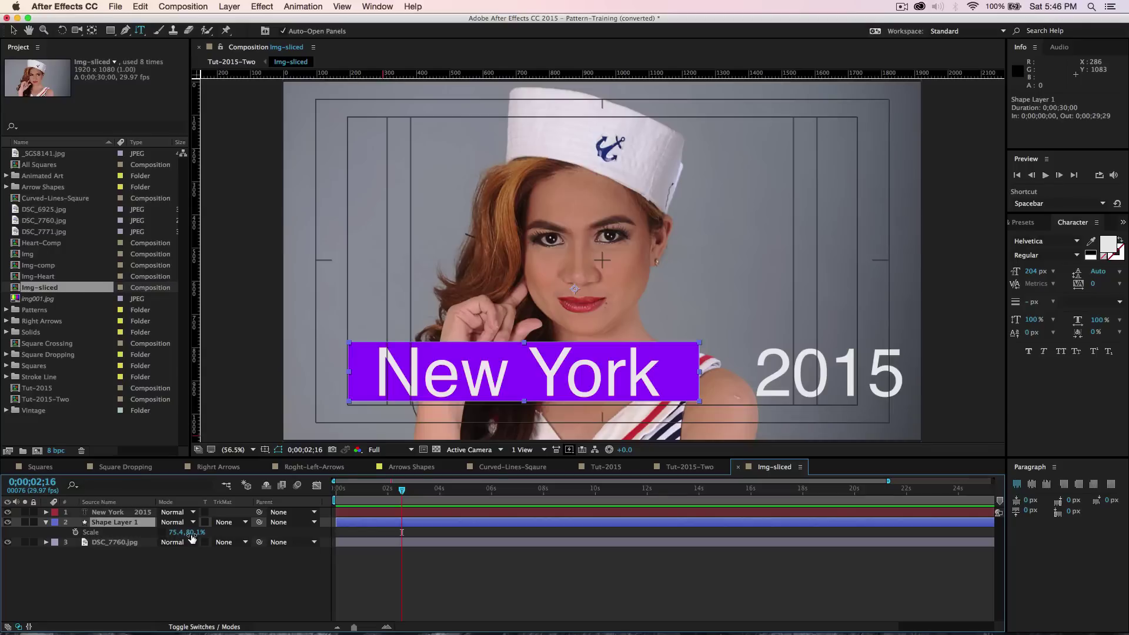
drag(191, 533, 172, 508)
key(v)
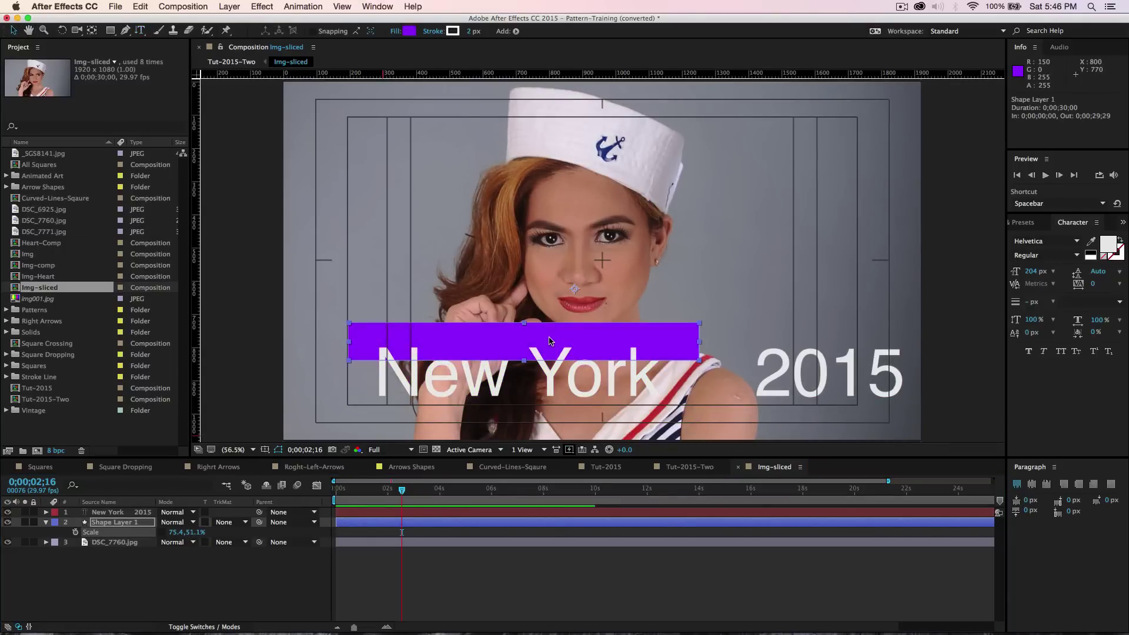
drag(552, 341, 555, 348)
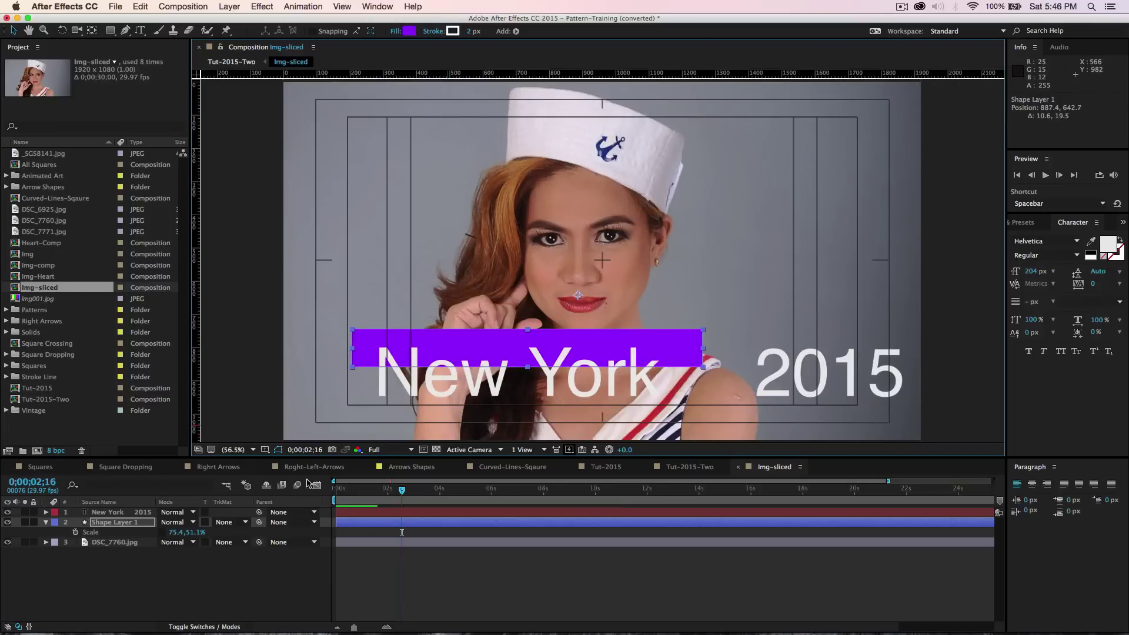
Step: Set the font size of the New York 2015 text layer to 150 px
click(109, 512)
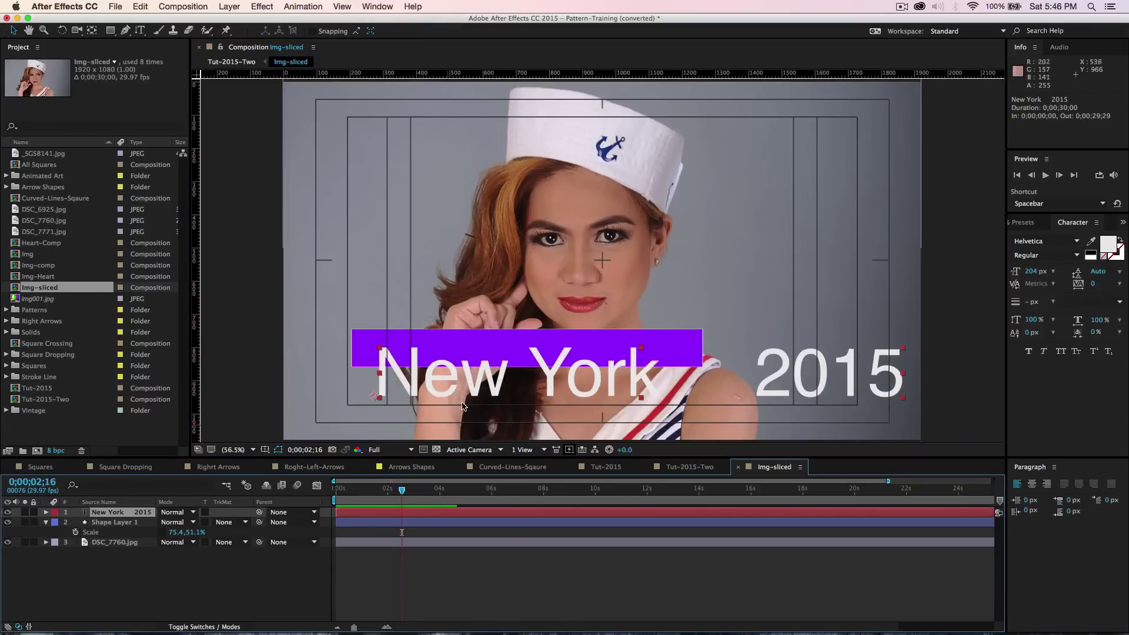
click(1031, 273)
text(150)
key(Return)
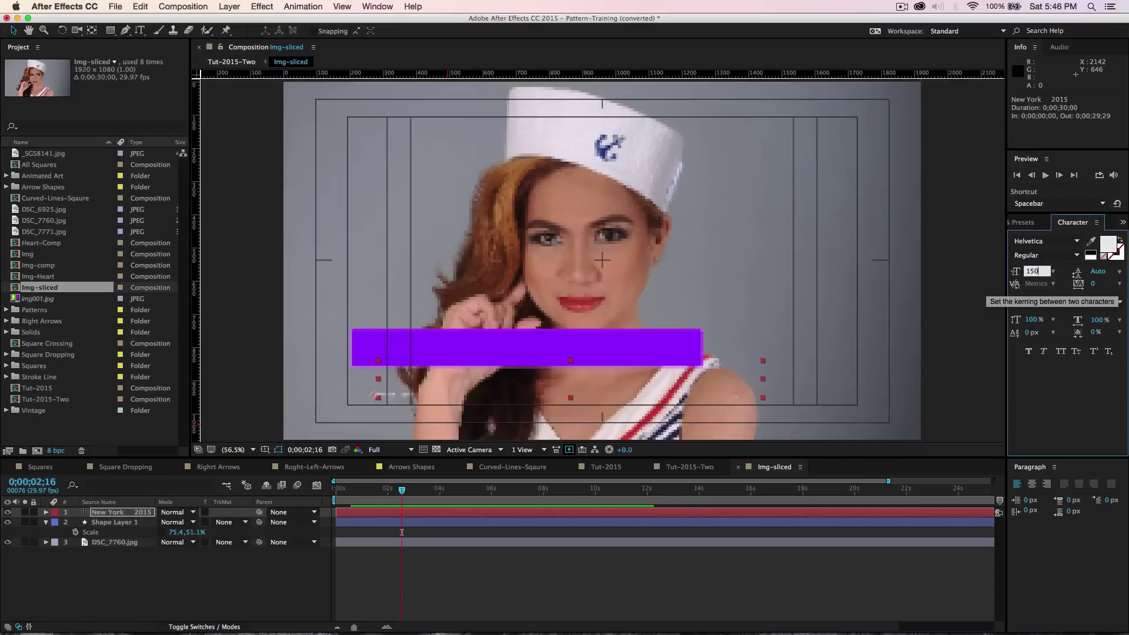
Step: Set the New York 2015 text to 100 px and place it on the purple rectangle at Position 270.9, 847.0
drag(530, 390, 511, 356)
click(1031, 273)
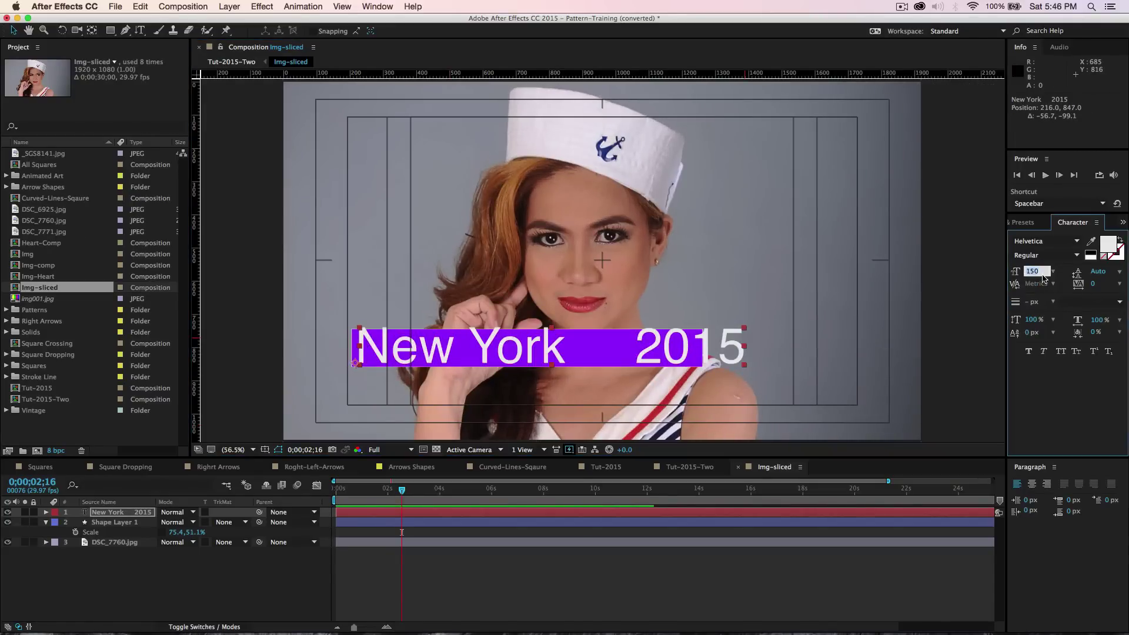
text(100)
key(Return)
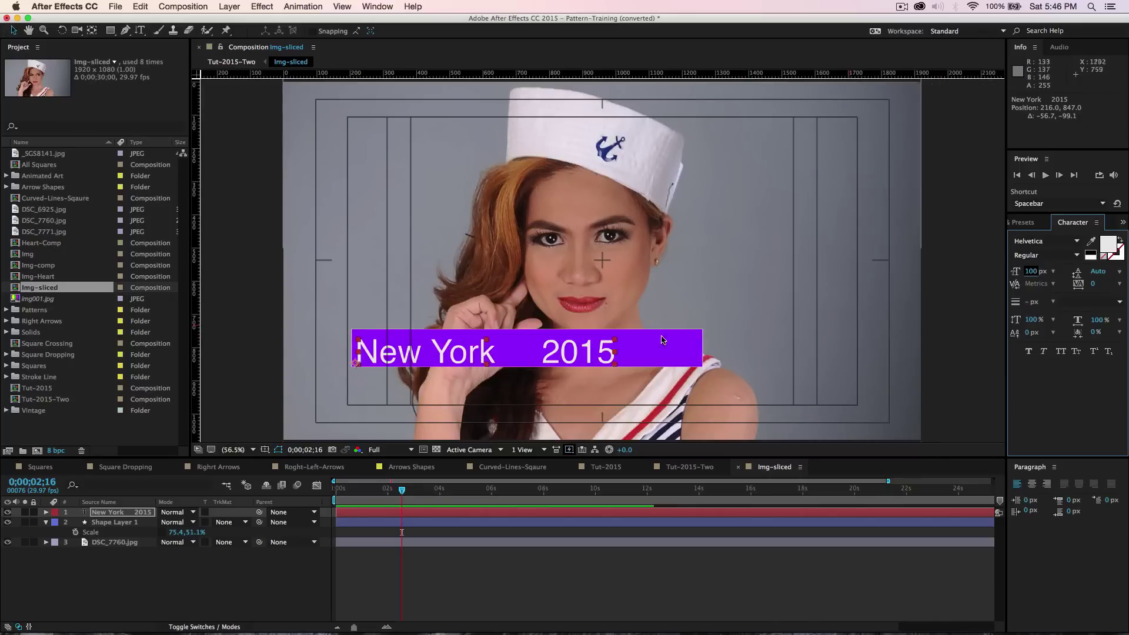
drag(570, 356, 587, 356)
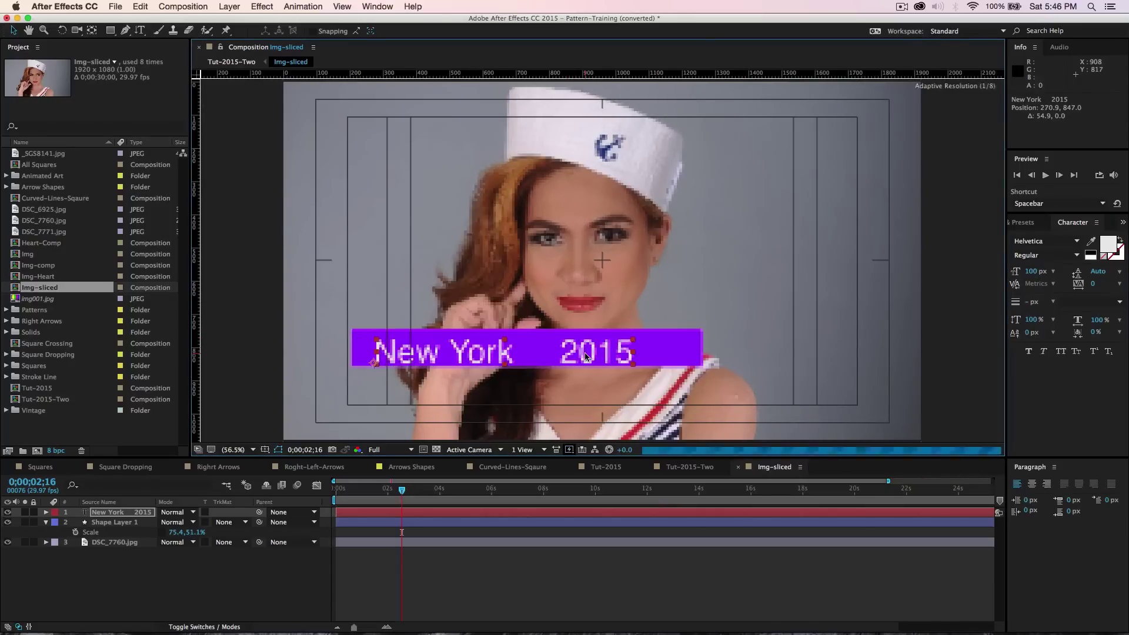
Step: Preview the Tut-2015-Two animation and play the Curved-Lines-Sqaure composition for comparison
click(691, 467)
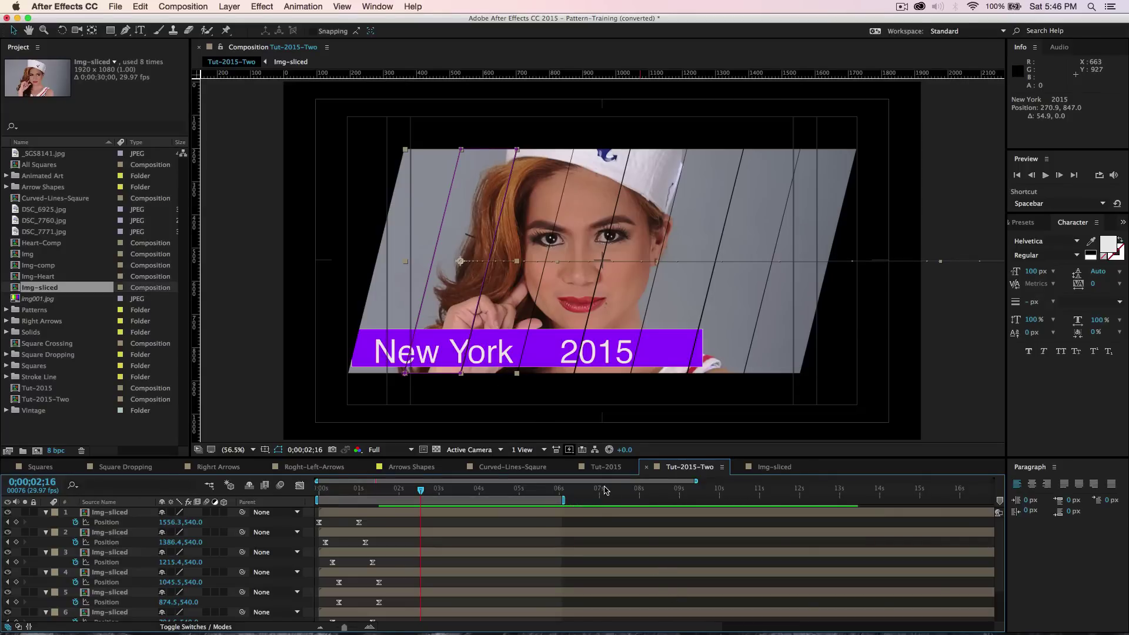
key(space)
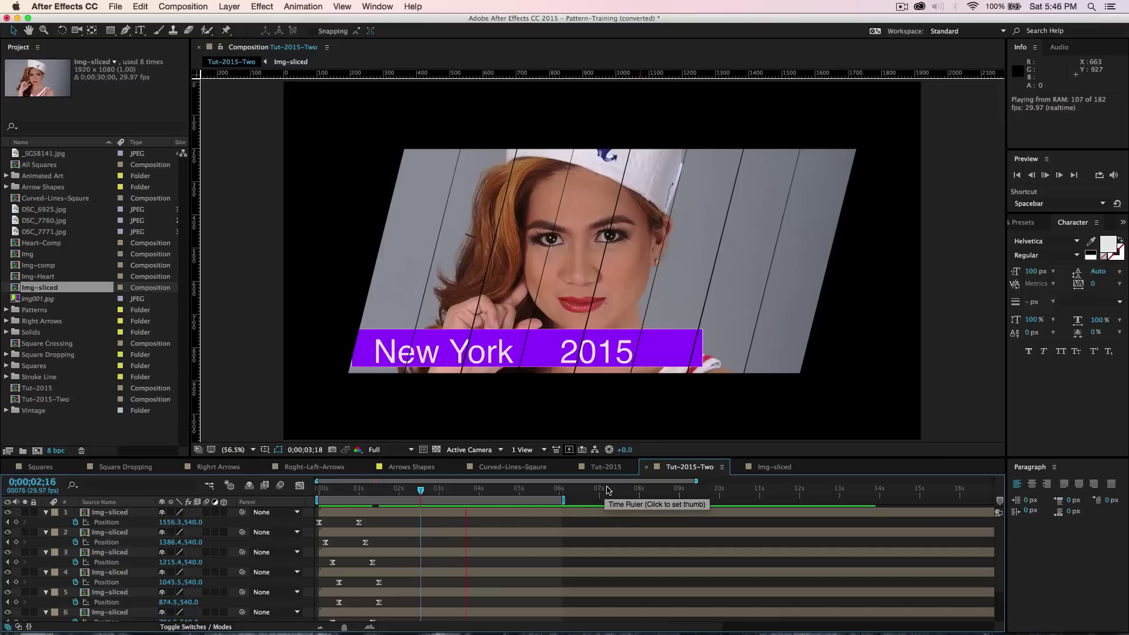
click(598, 471)
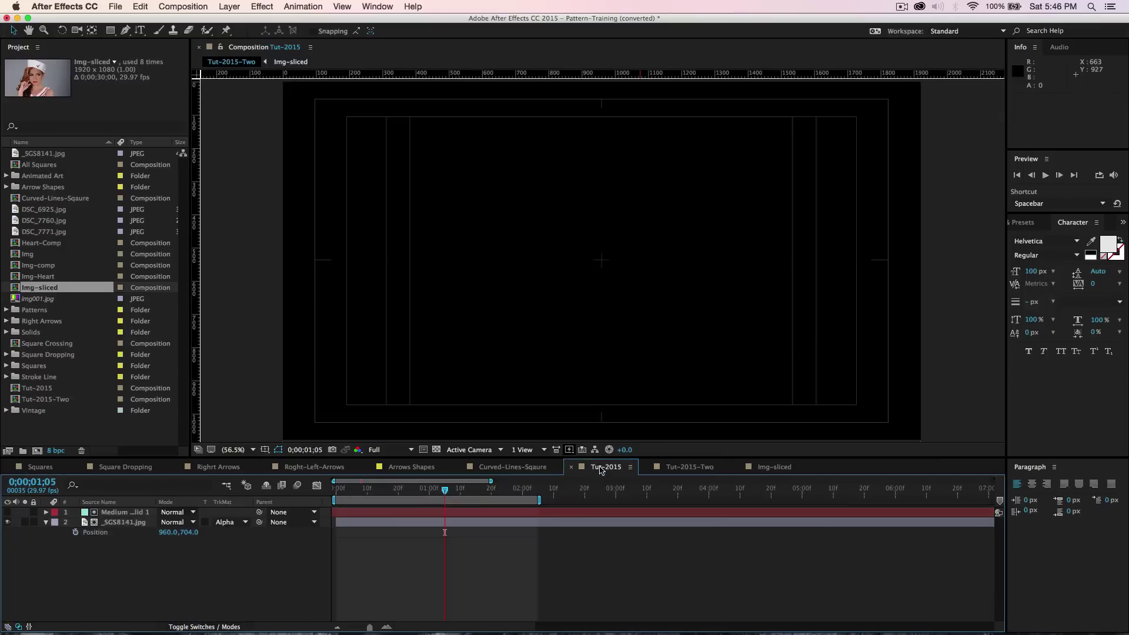
click(520, 468)
key(space)
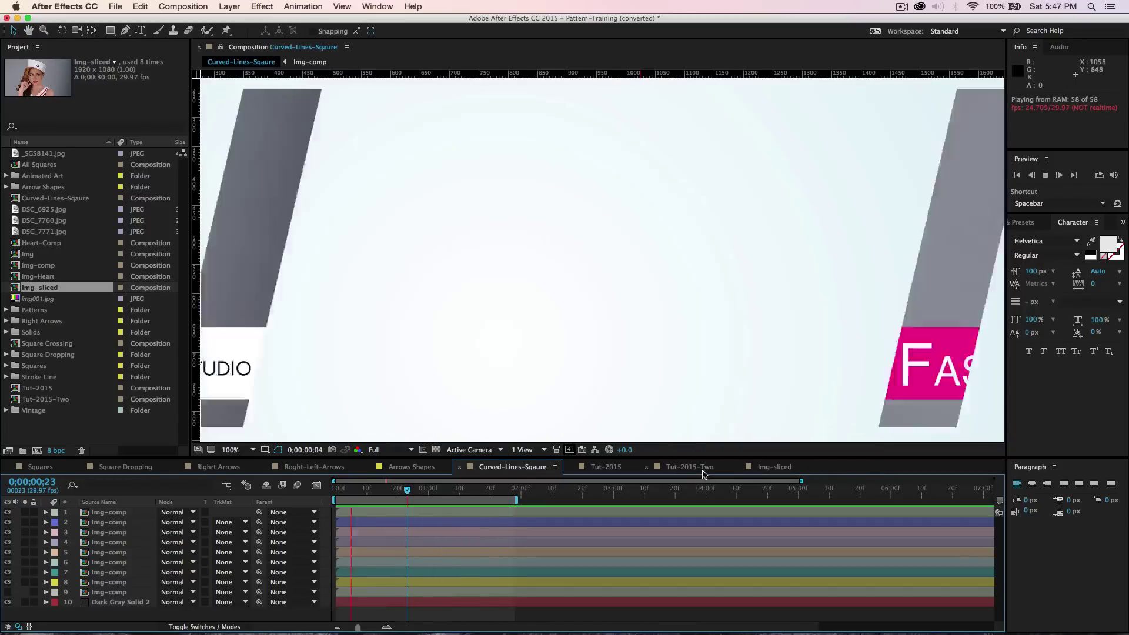
Step: Return to Tut-2015-Two and collapse the Position properties of all eight Img-sliced layers
click(704, 473)
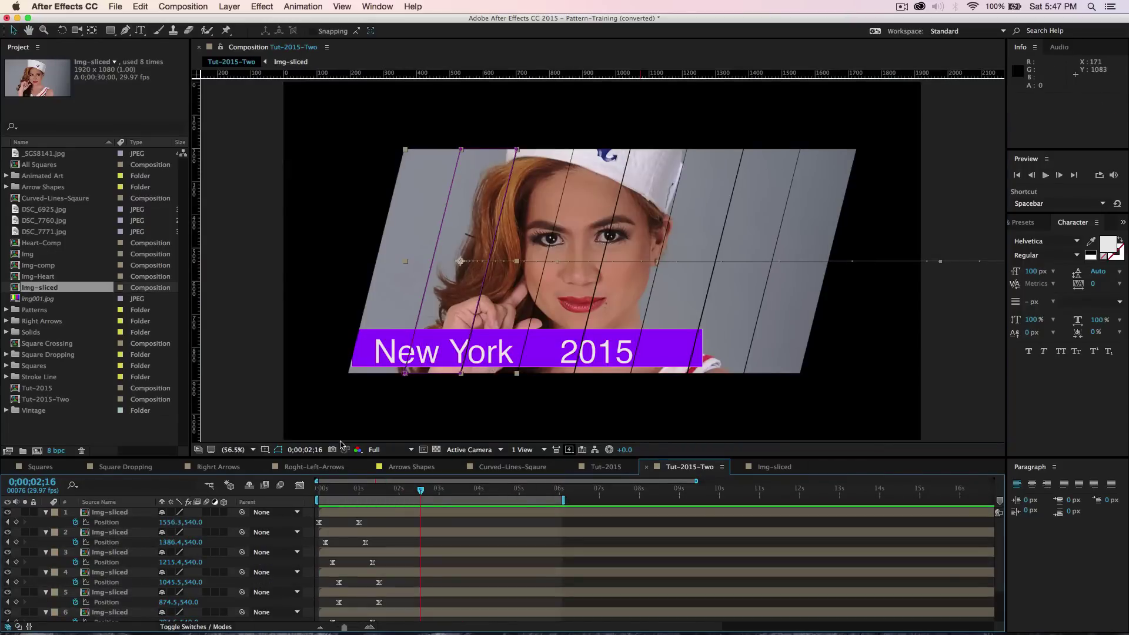
click(46, 512)
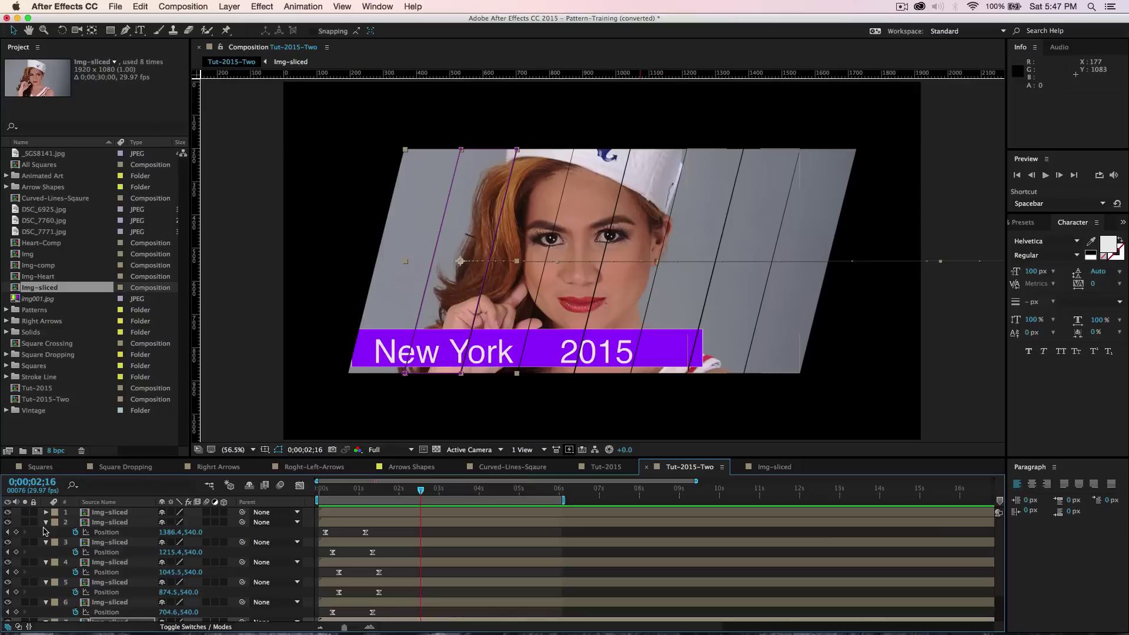
click(46, 522)
click(46, 532)
click(46, 543)
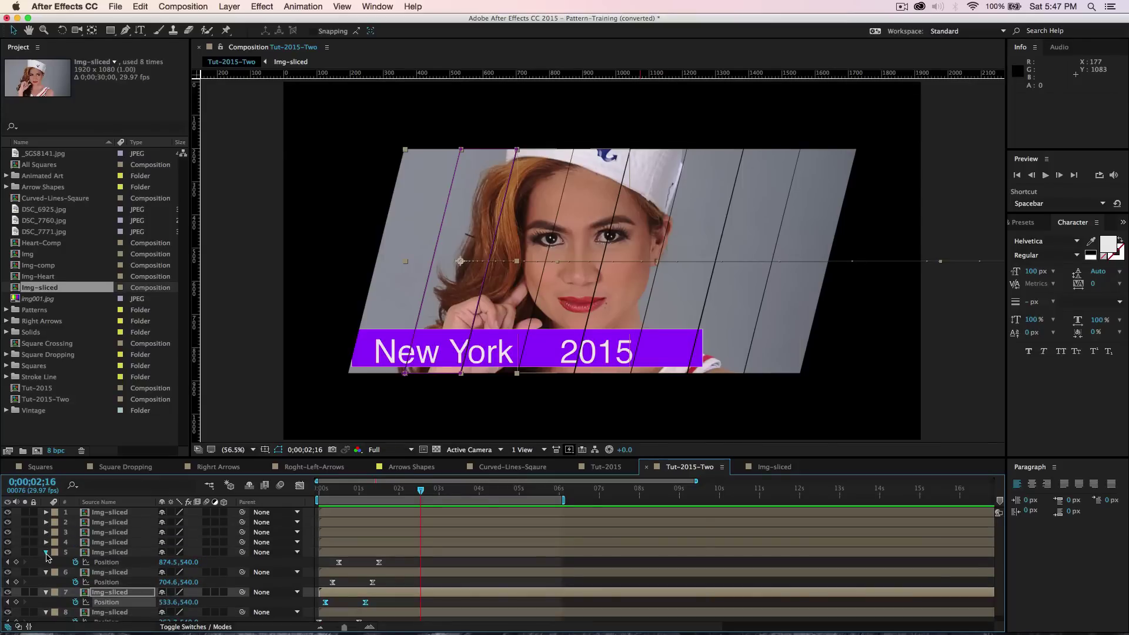
click(46, 553)
click(46, 562)
click(46, 572)
click(46, 582)
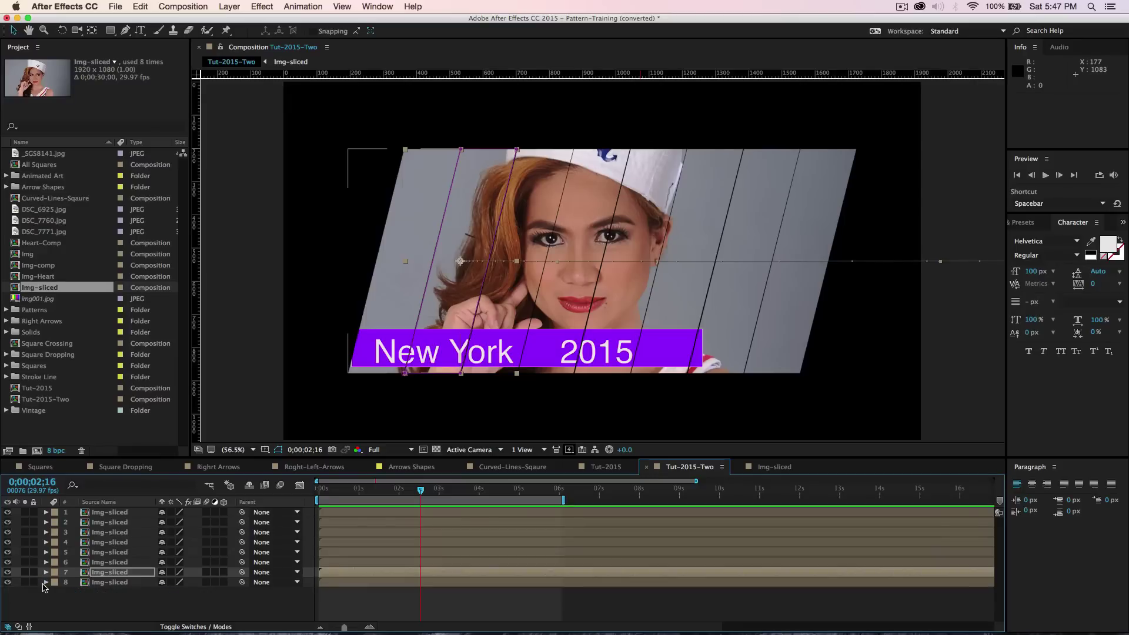
Step: Switch to Photoshop to review the slanted slice shapes of Shape 1, and return to After Effects
mouse_move(529, 614)
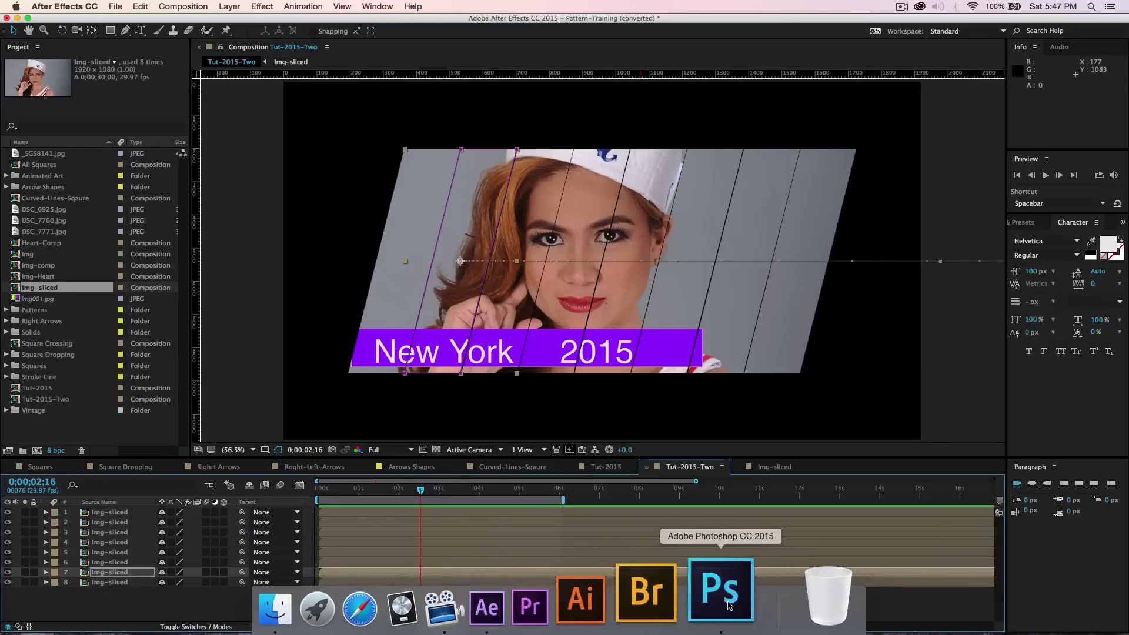
click(729, 606)
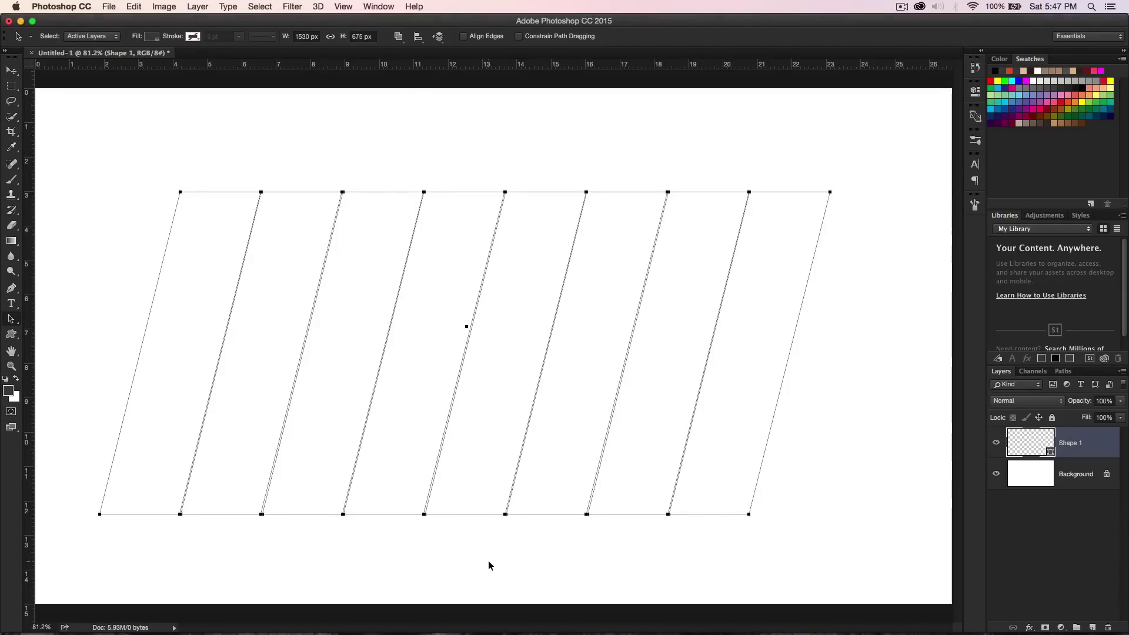
mouse_move(561, 634)
click(565, 597)
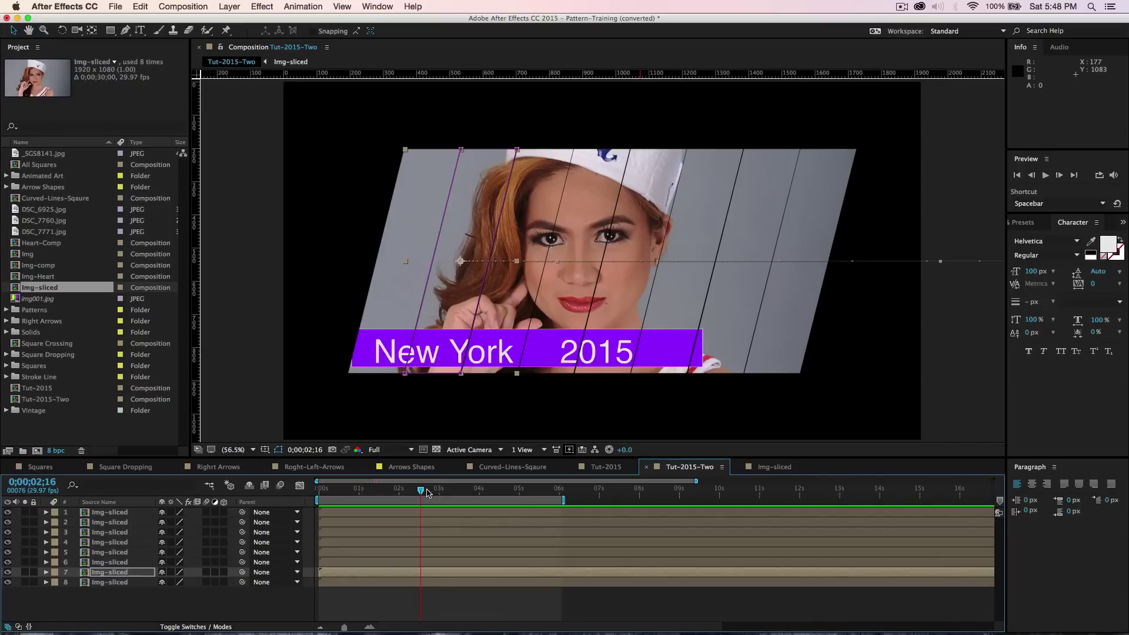
Step: Stop playback at 0;00;01;00 and add a 1920 x 1080 cyan solid beneath all the Img-sliced layers
drag(427, 493, 340, 509)
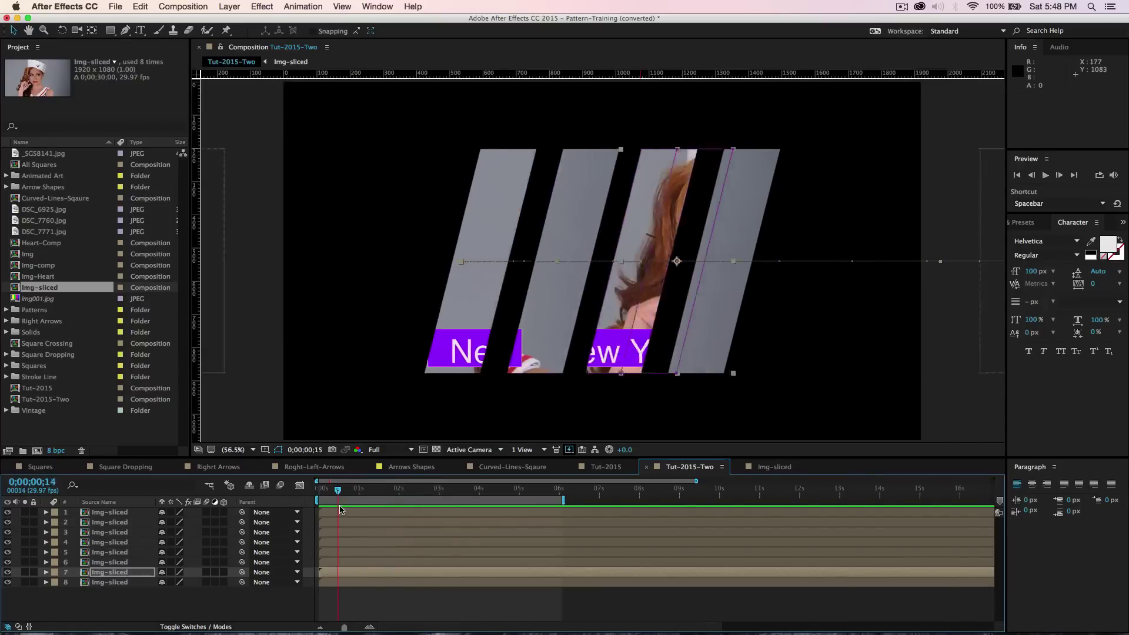
key(space)
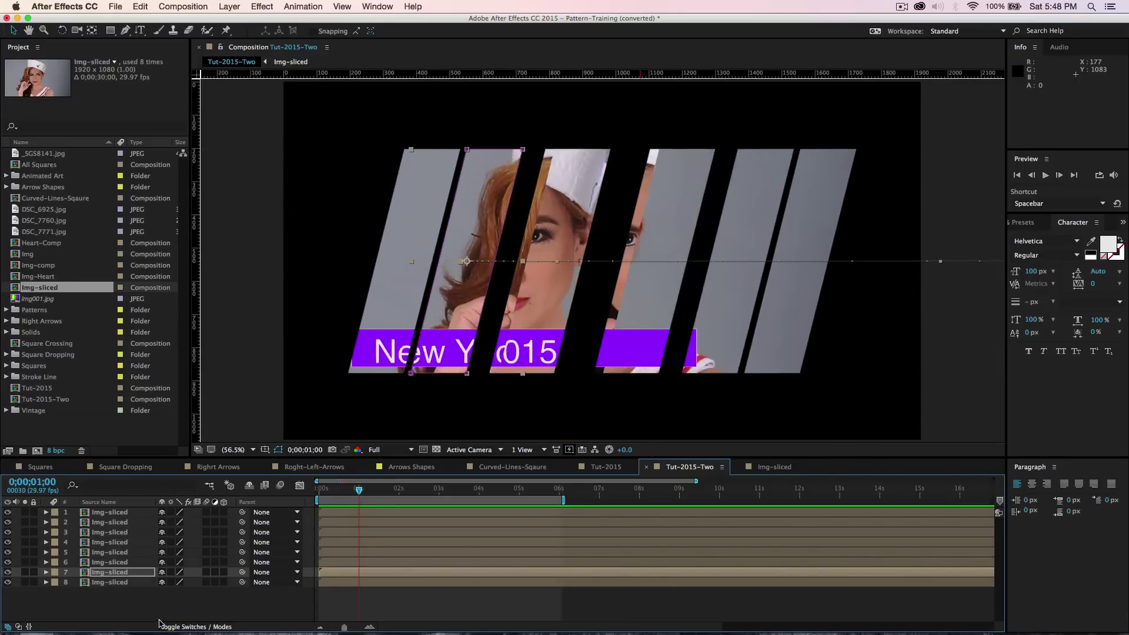
right_click(132, 607)
mouse_move(196, 527)
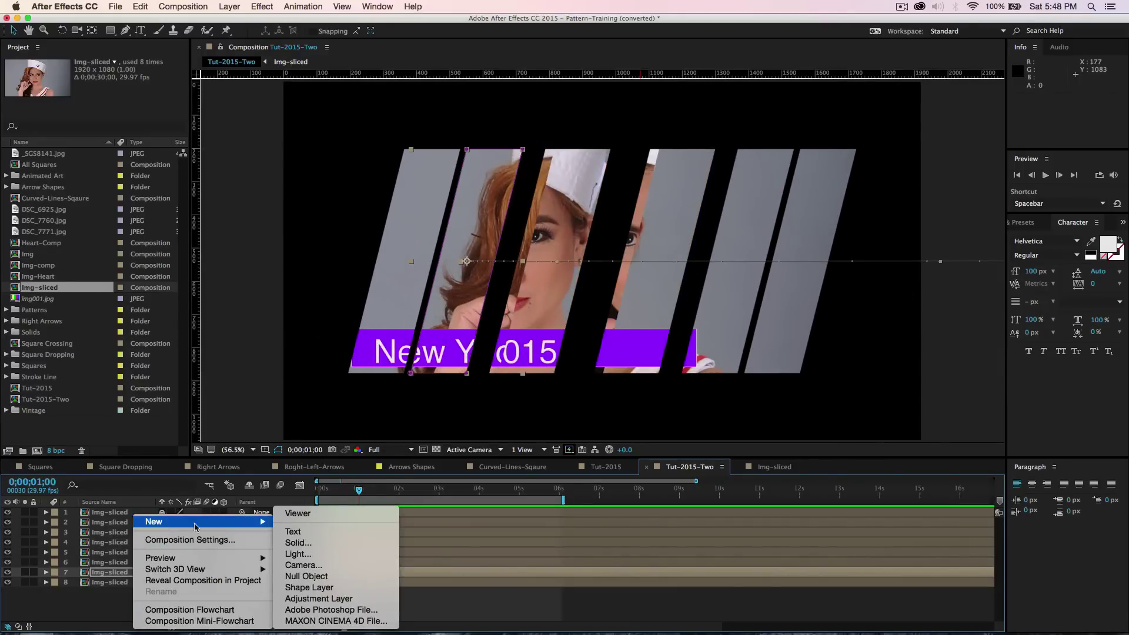
click(298, 543)
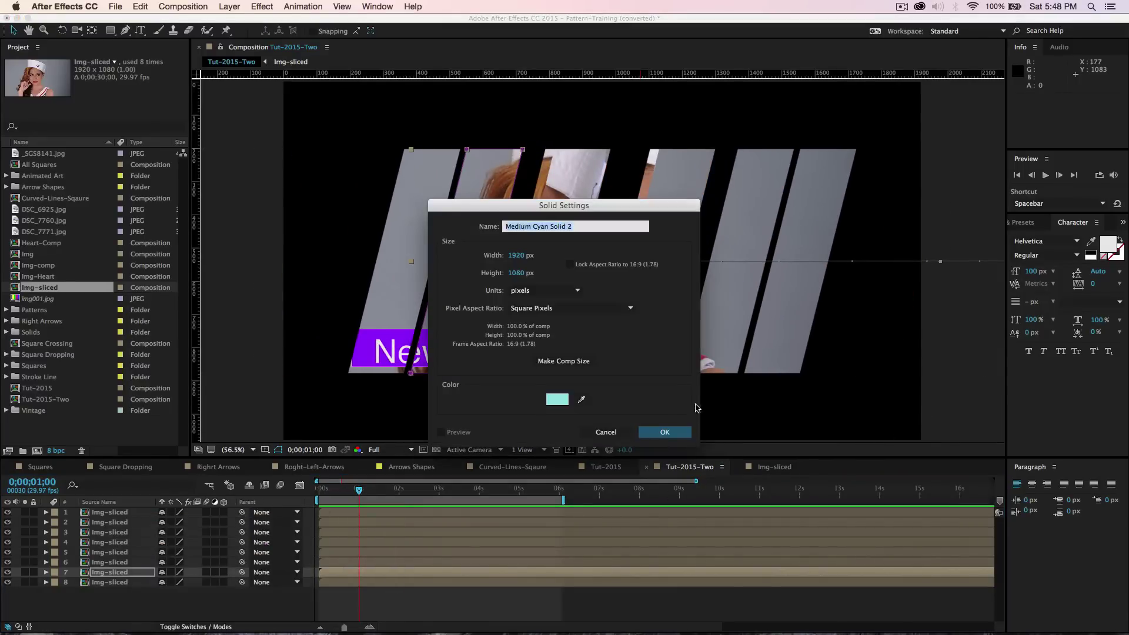
click(676, 434)
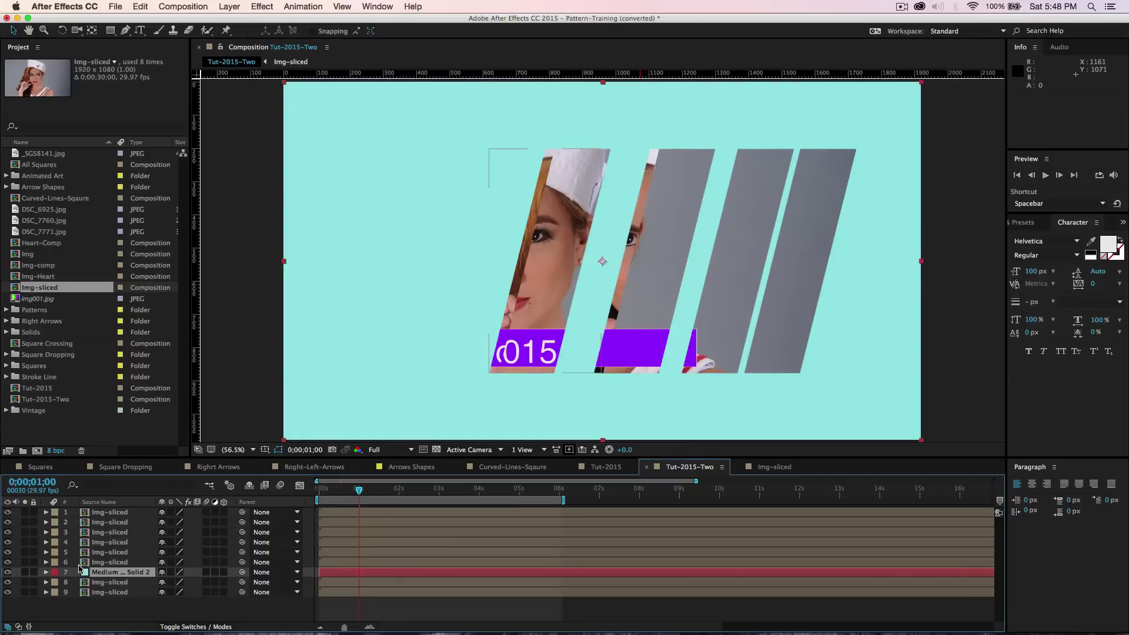
drag(81, 568, 106, 607)
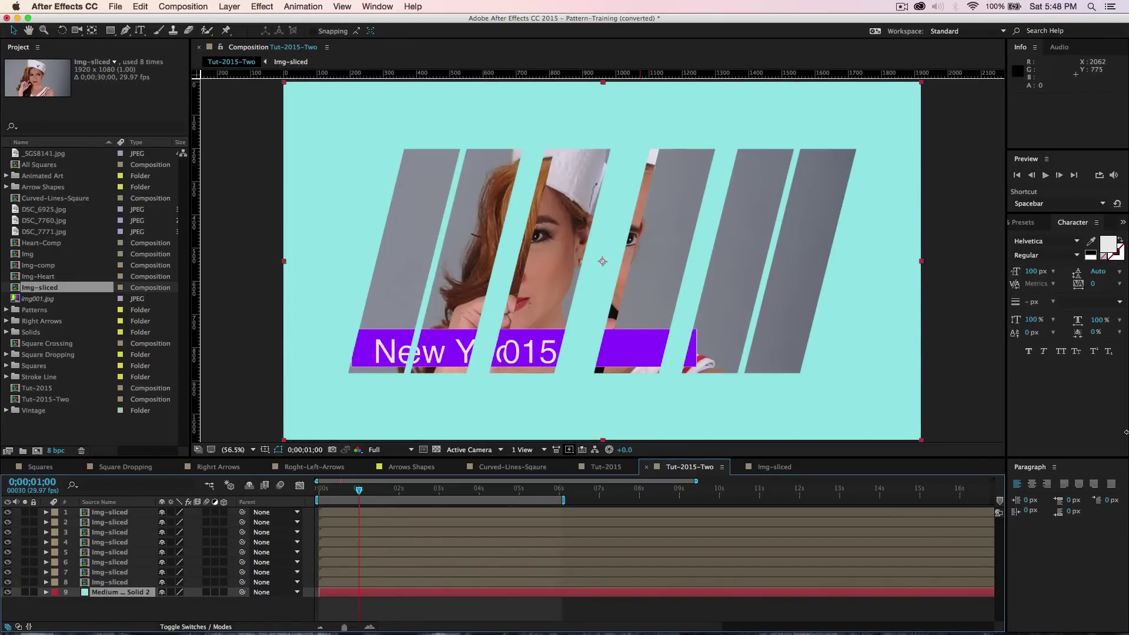
Step: Apply the Gradient Ramp effect to the cyan solid and set its ramp shape to Radial Ramp
click(1025, 222)
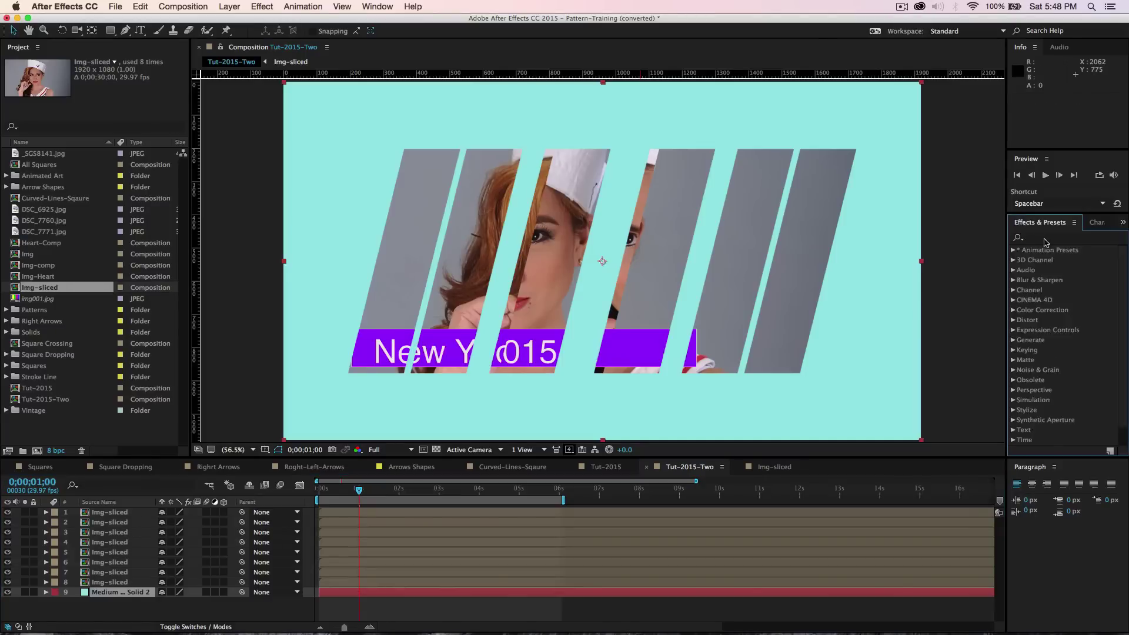
click(1045, 238)
text(ramp)
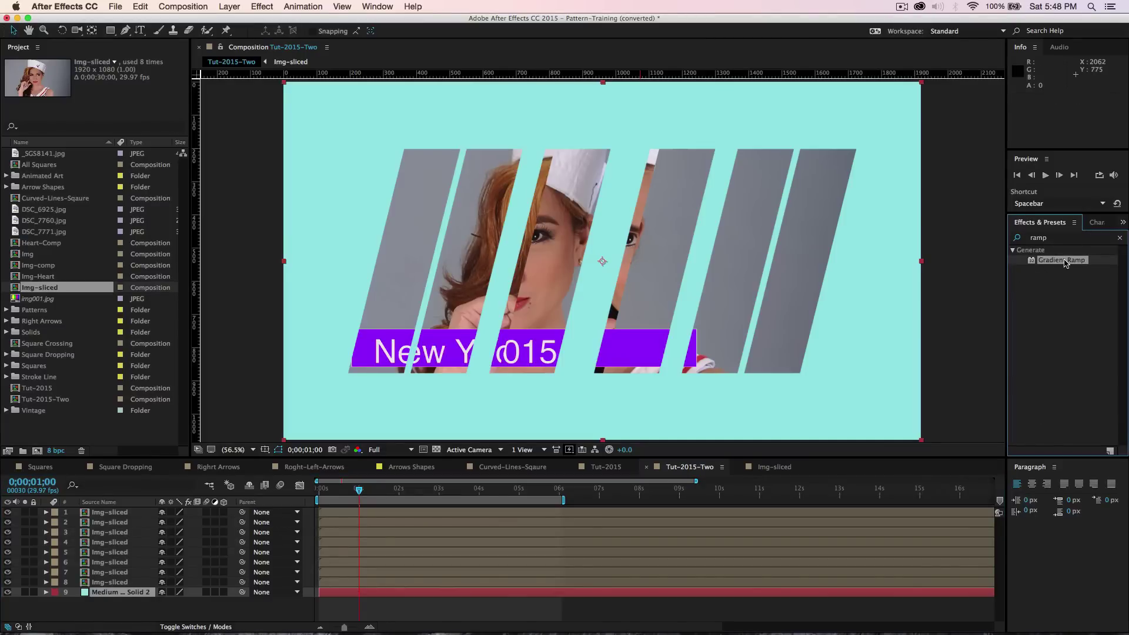
drag(1065, 262, 112, 593)
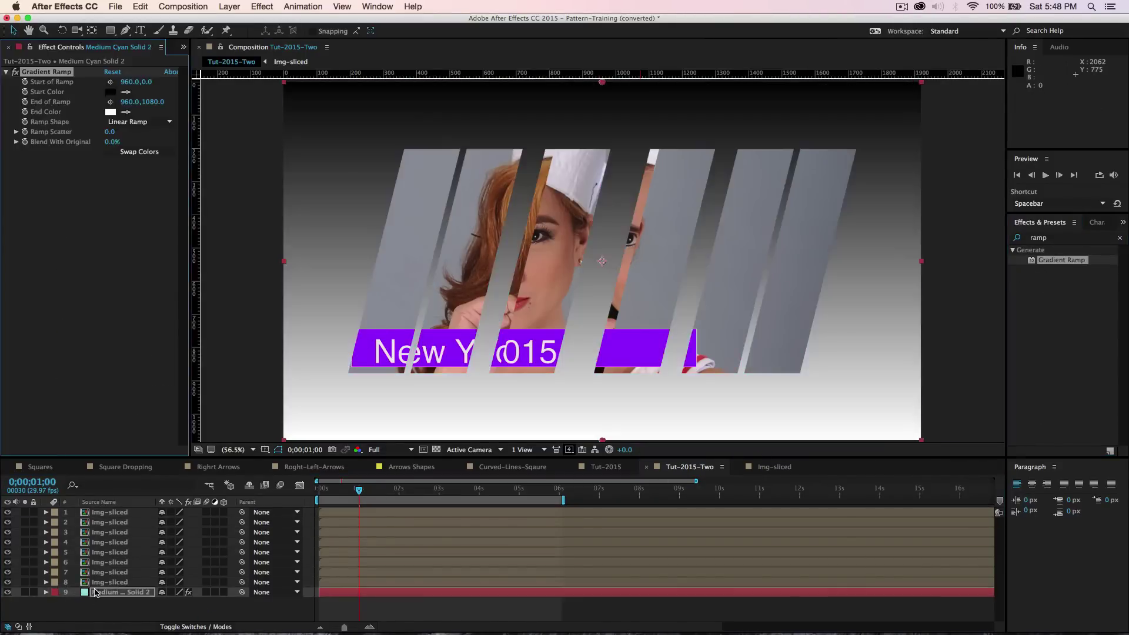
click(147, 122)
click(142, 146)
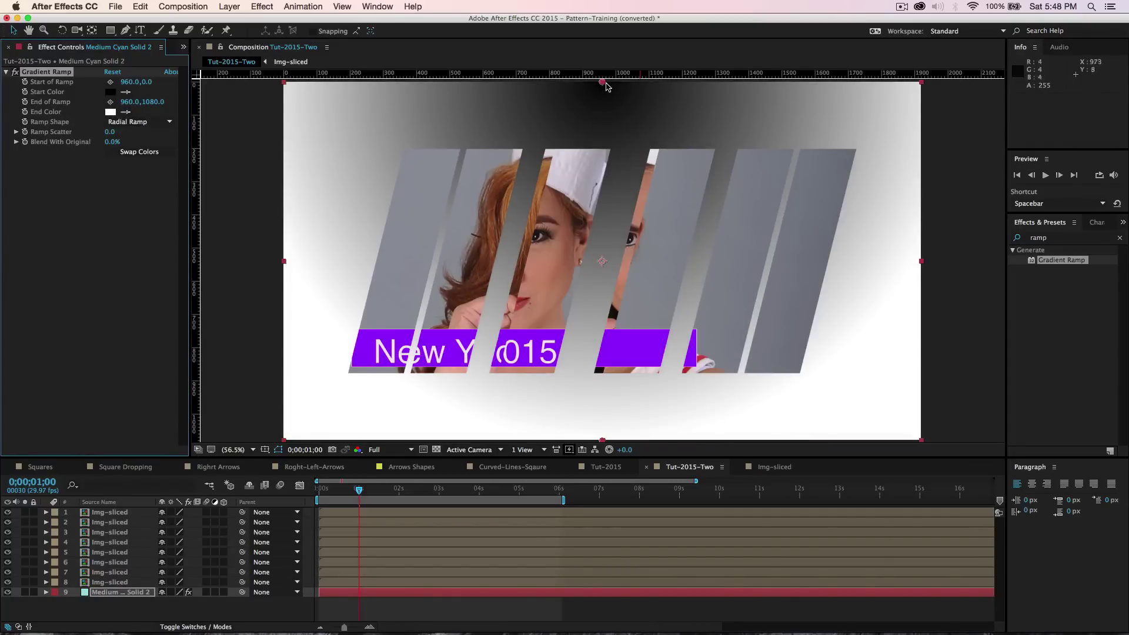
Step: Move the Start of Ramp to the composition's centre at 960.0, 532.9 and set the Start Color to white FFFFFF
drag(602, 82, 602, 261)
click(110, 92)
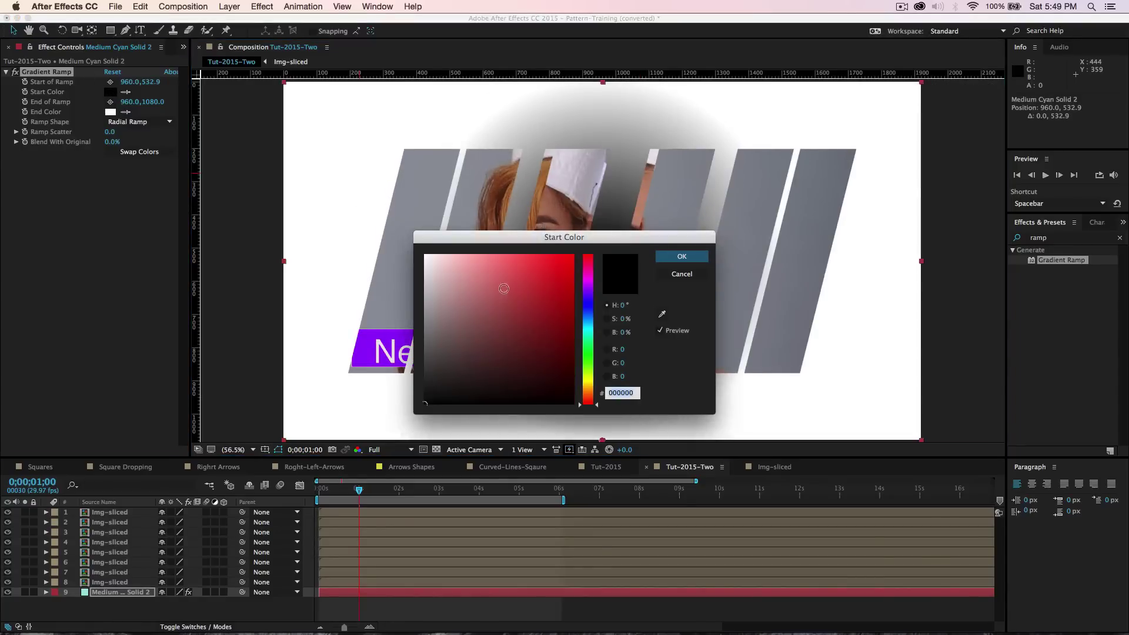
drag(503, 288, 331, 230)
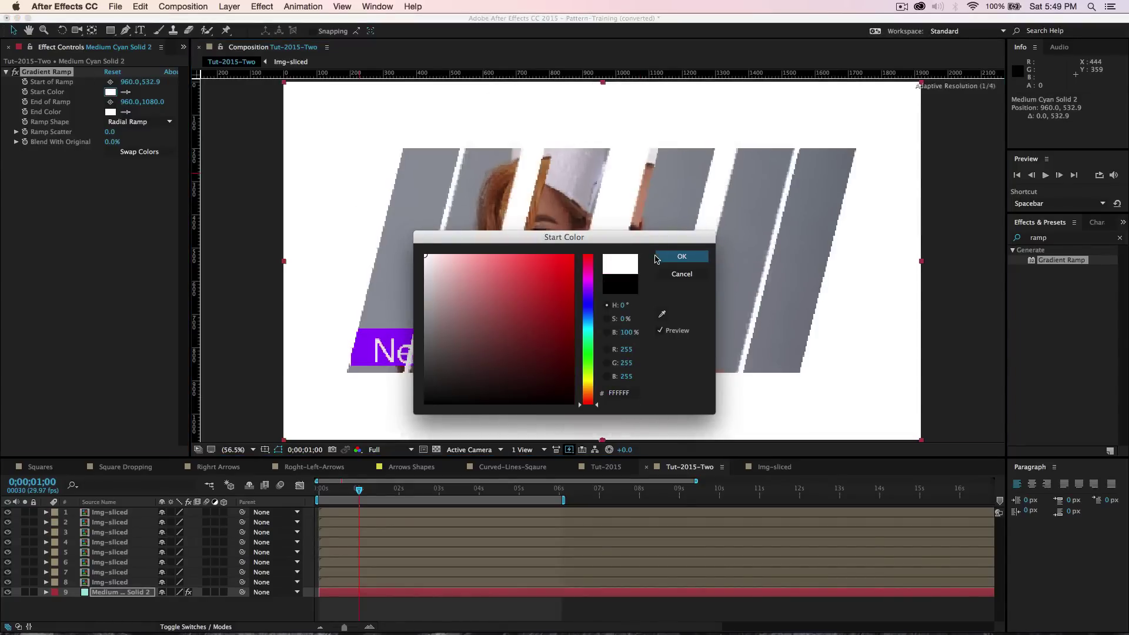
click(681, 256)
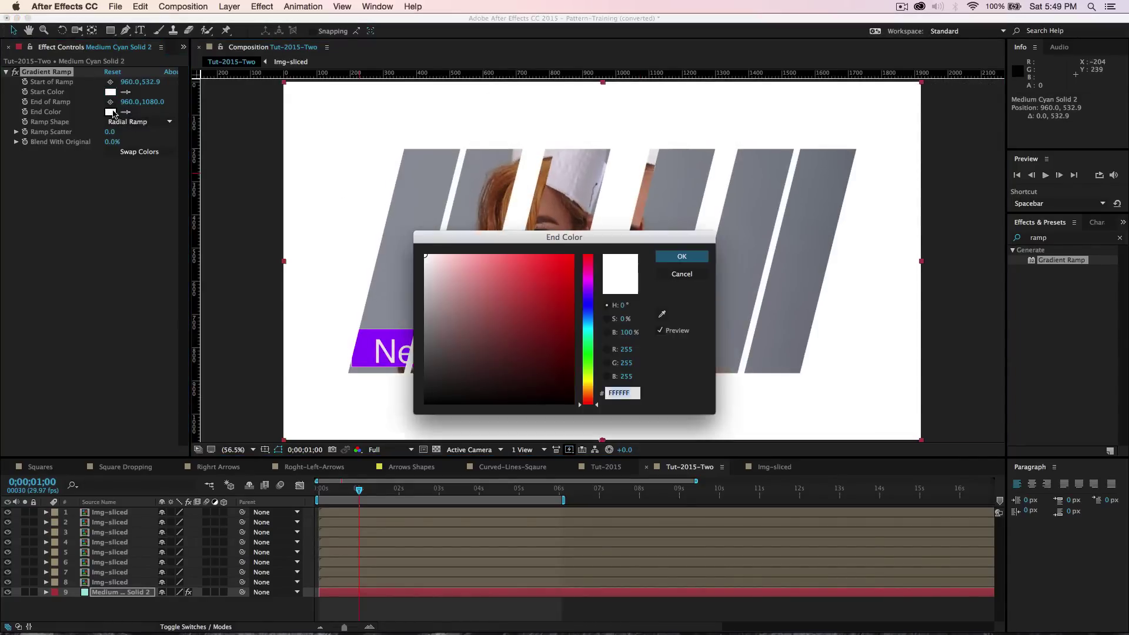
Step: Set the gradient's End Color to pale blue B2D8DF
click(110, 111)
click(588, 326)
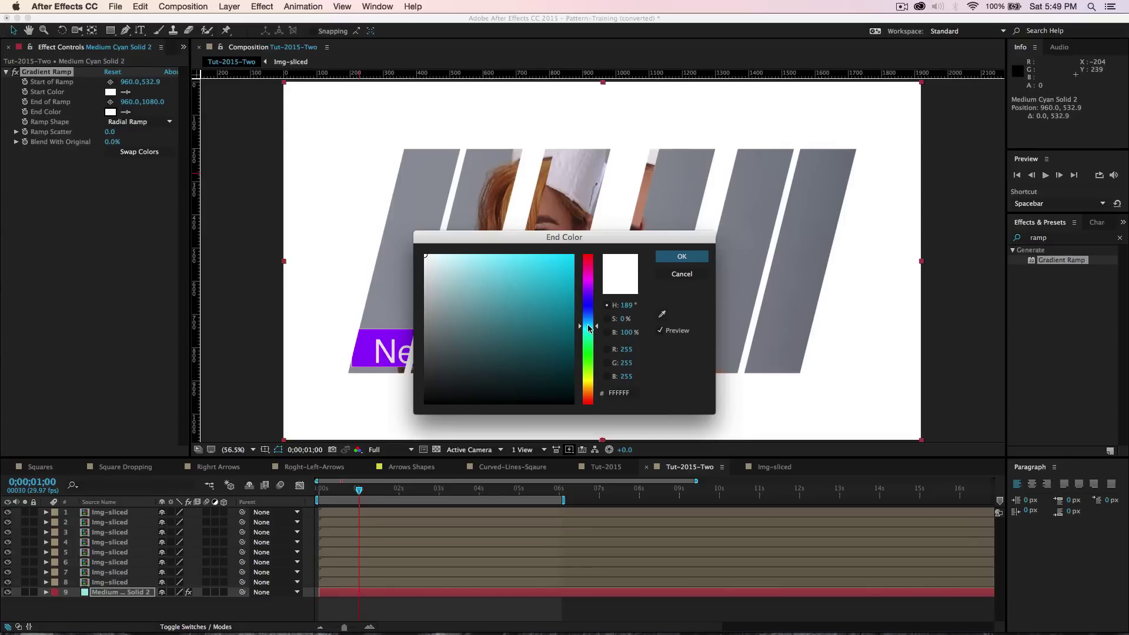
click(455, 273)
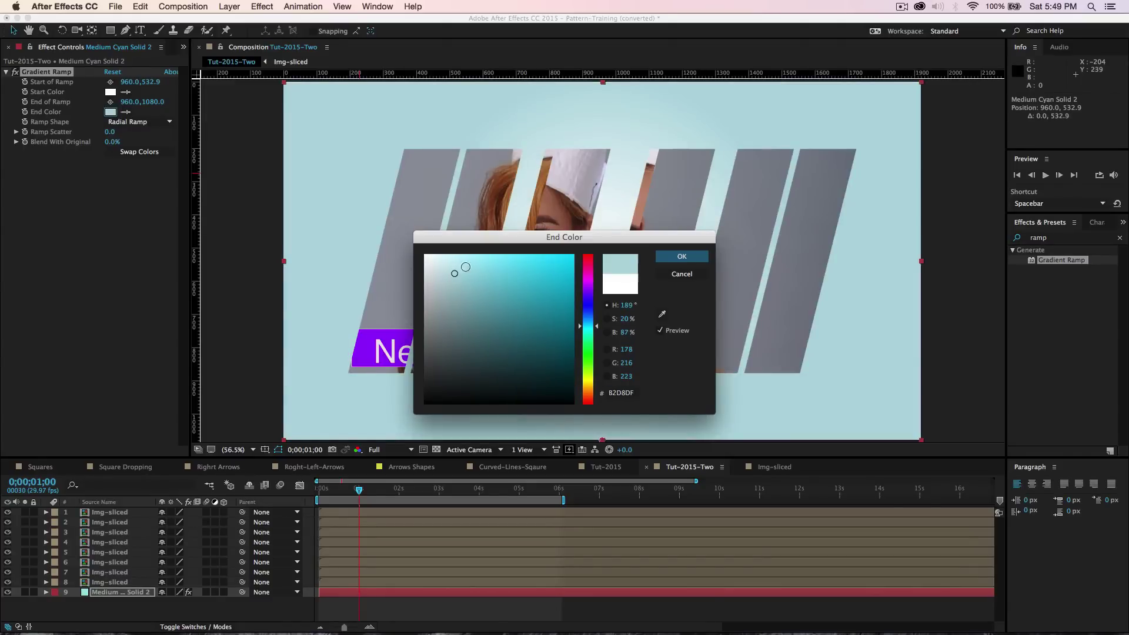
click(679, 258)
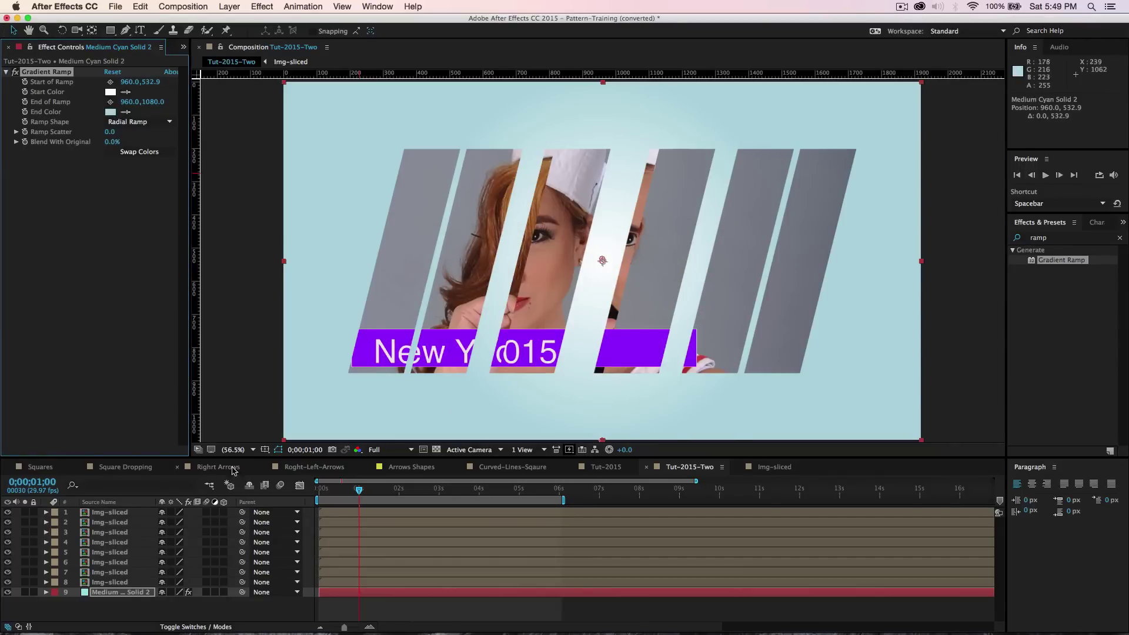
Step: Extend the gradient beyond the frame by moving the End of Ramp to 1232.0, 1412.0
click(253, 451)
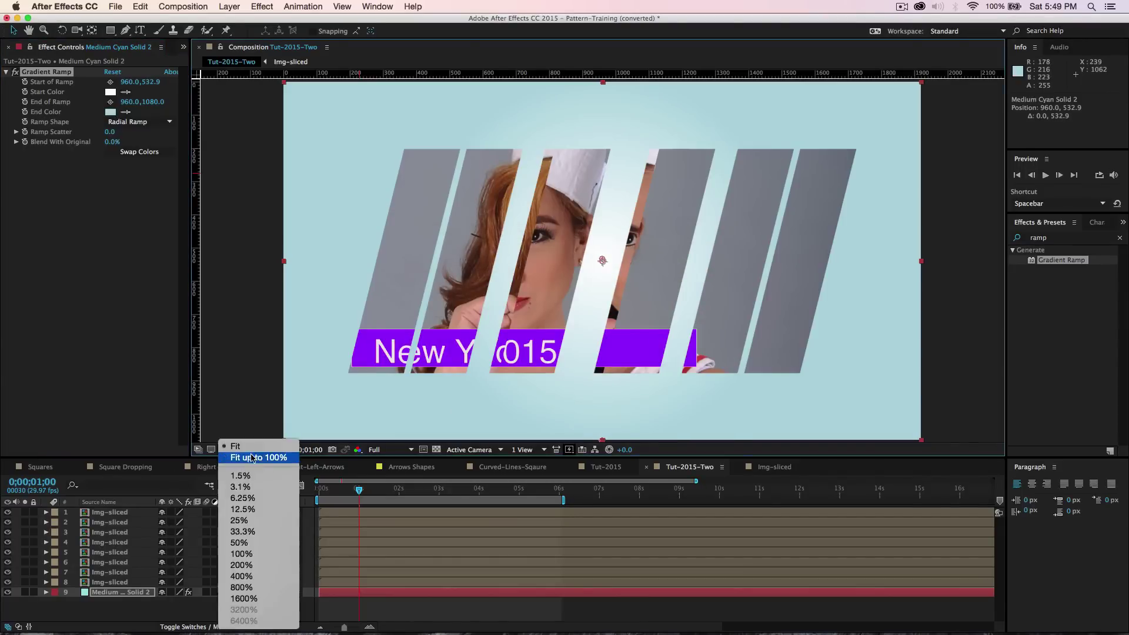
click(250, 523)
drag(602, 340, 641, 388)
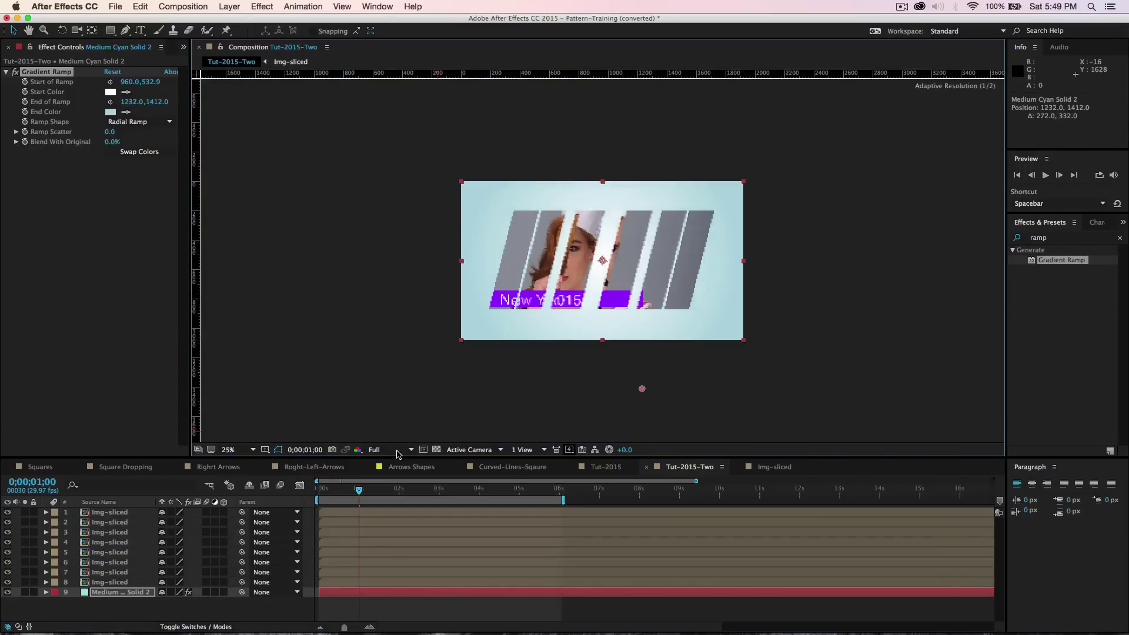
Step: Preview the sliced-photo animation over the gradient background at 100% in a maximized Composition view, and restore the layout
click(238, 450)
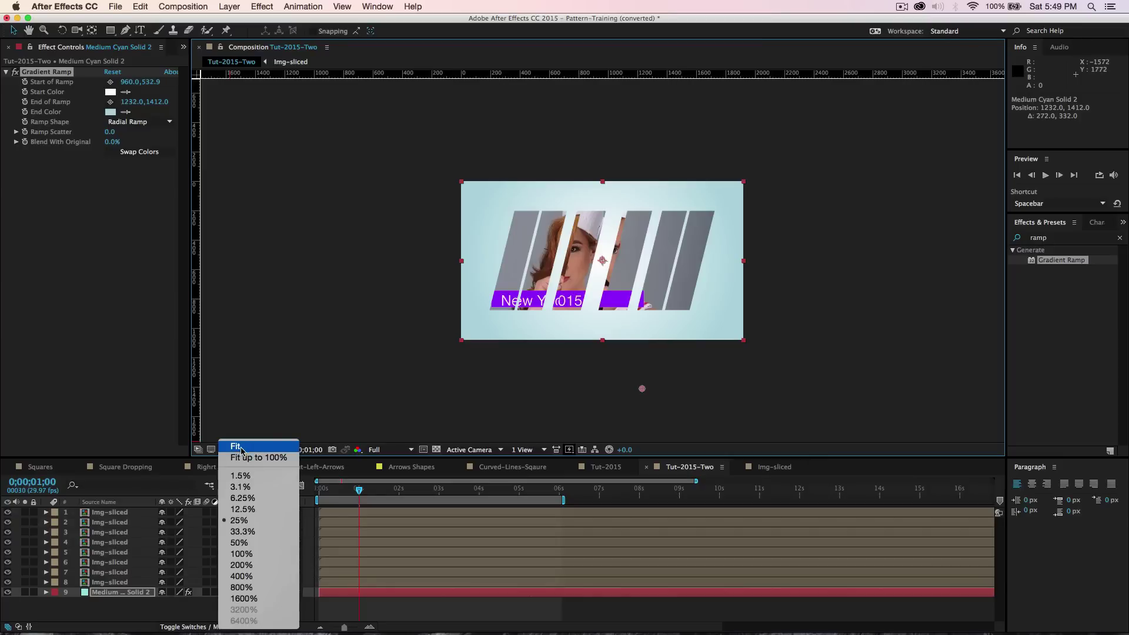
click(241, 554)
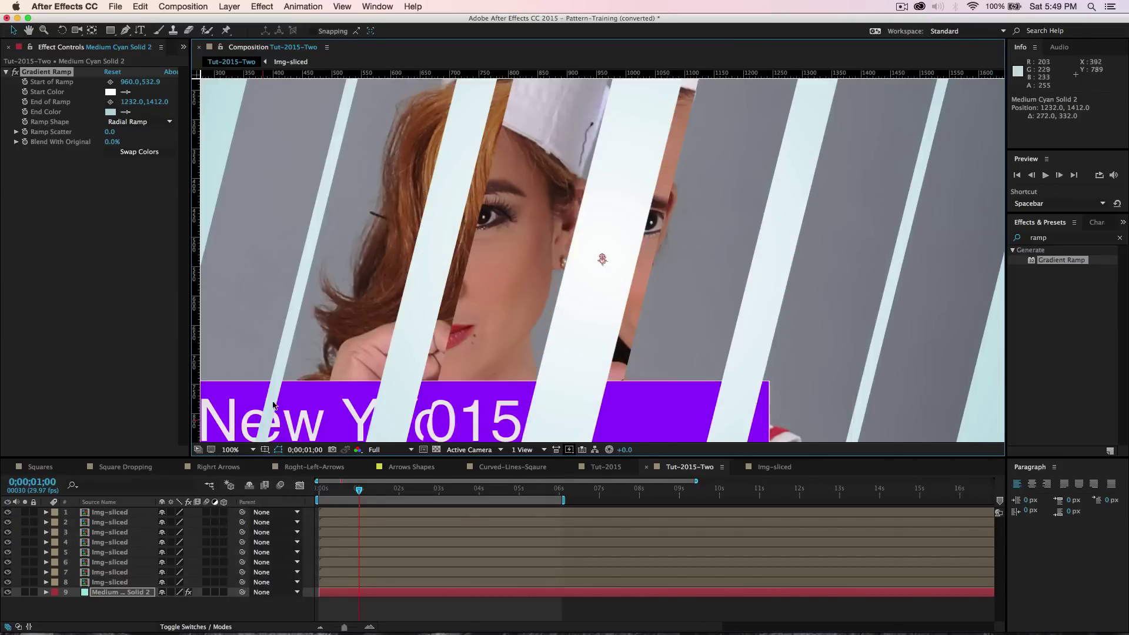
key(grave)
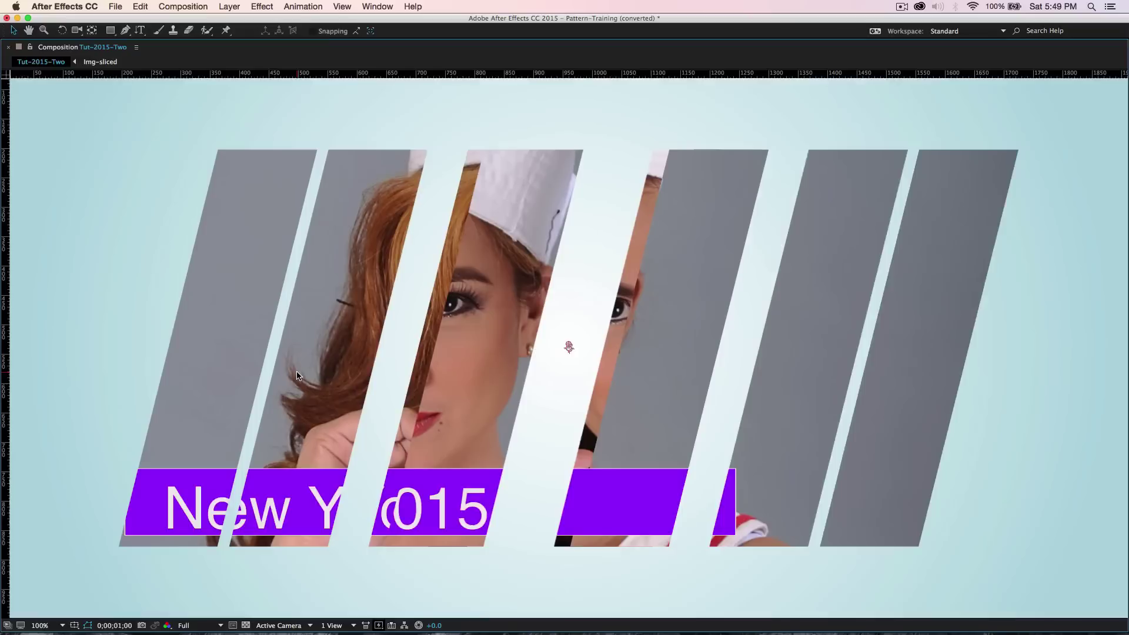
key(space)
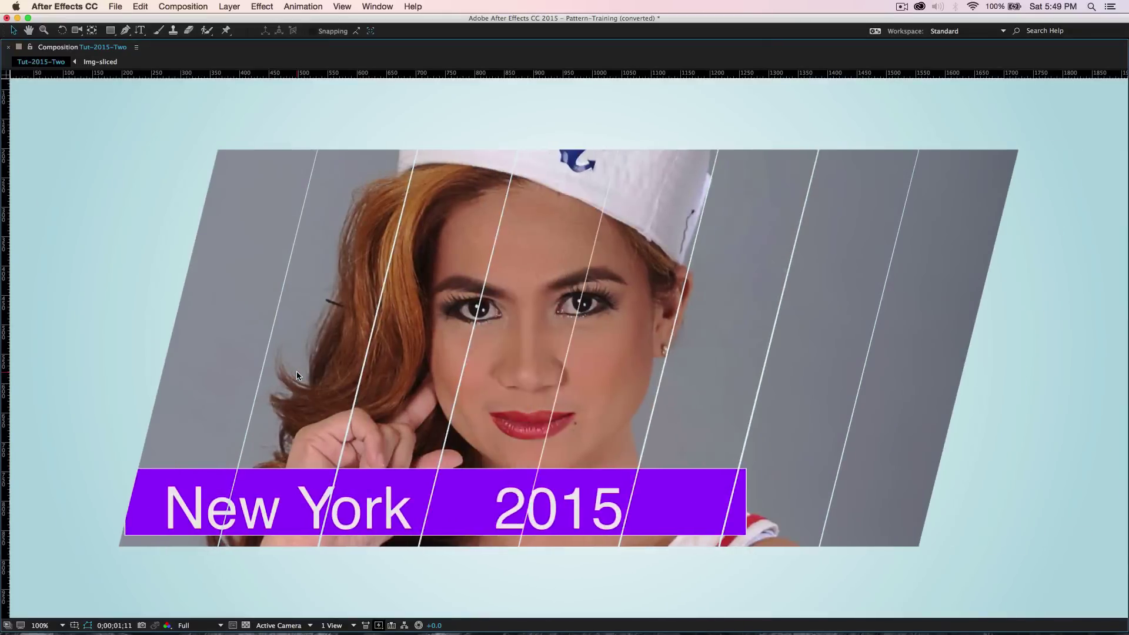
key(space)
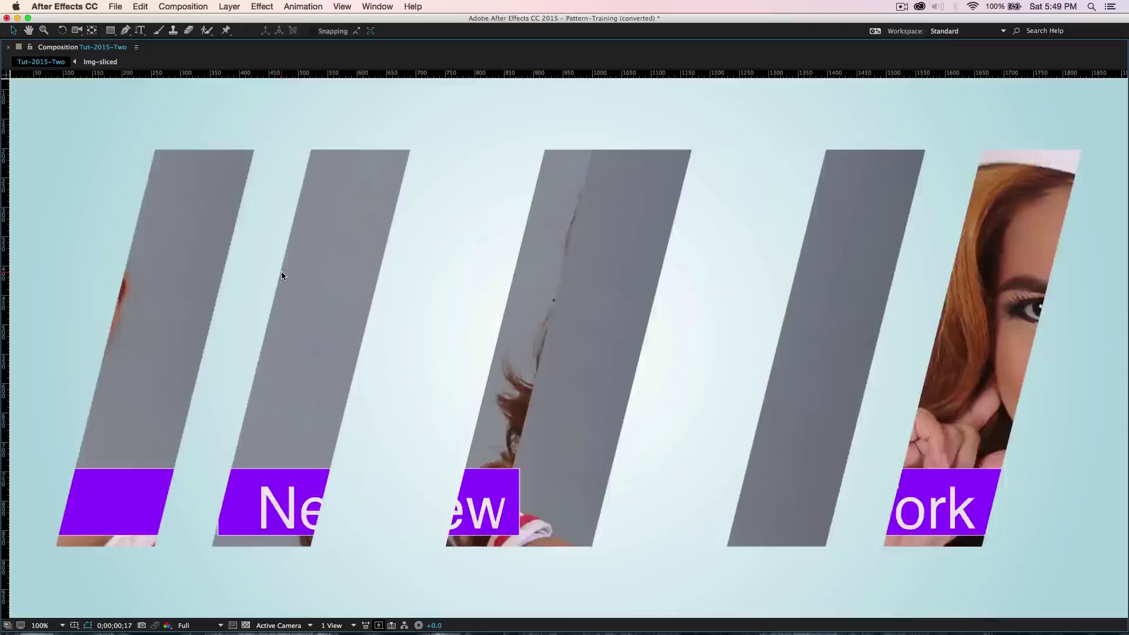
key(space)
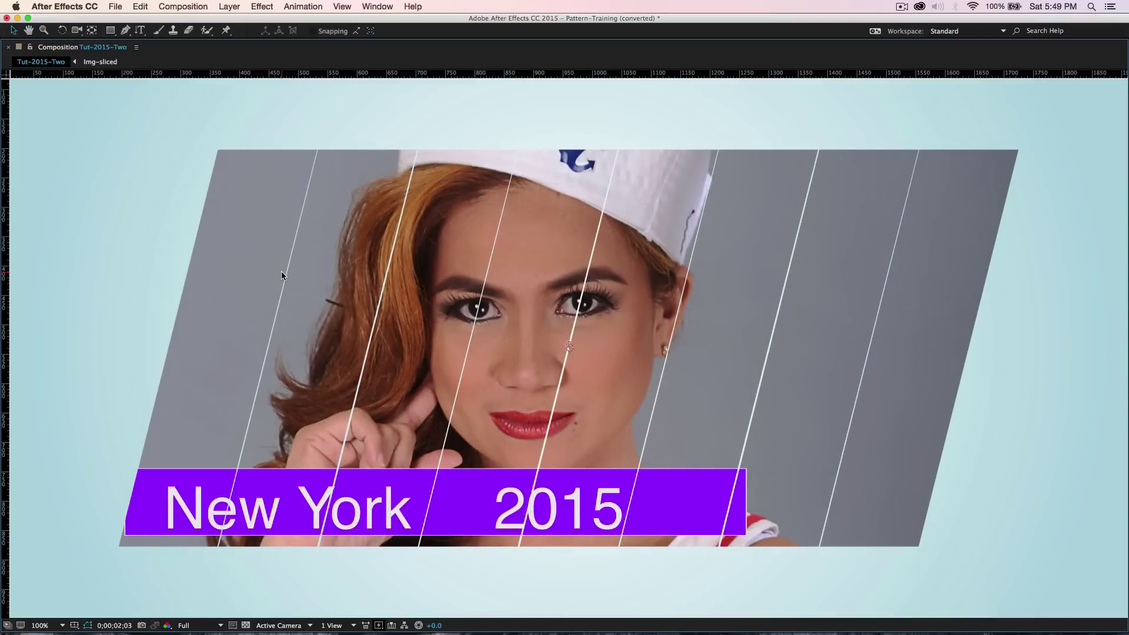
key(grave)
Step: Open the Arrows Shapes composition to review its pattern
click(108, 512)
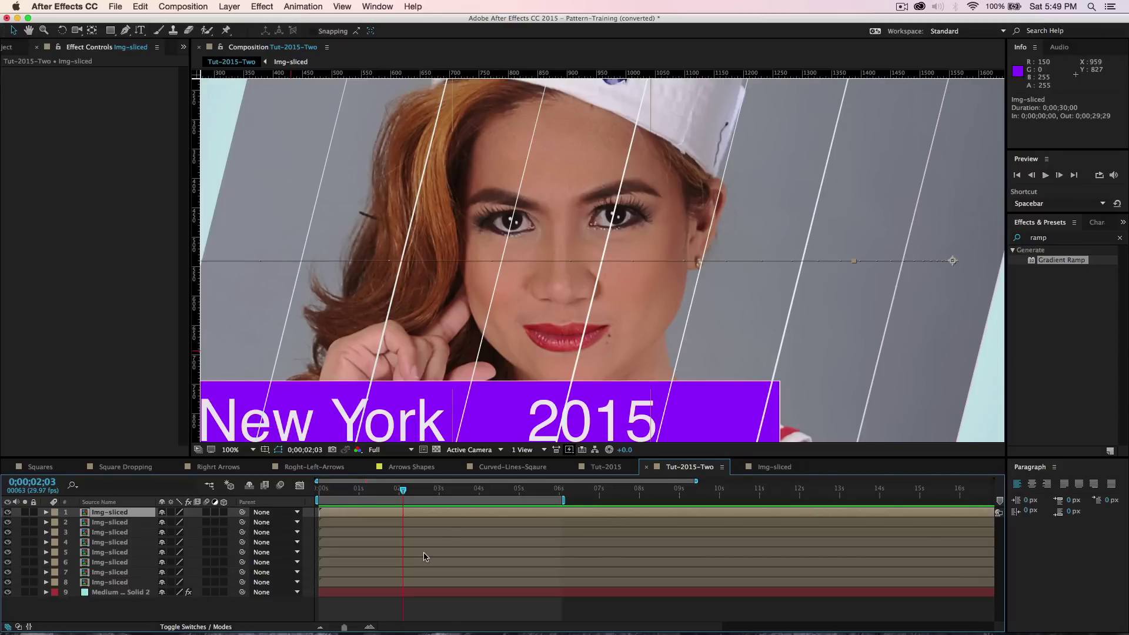
click(404, 469)
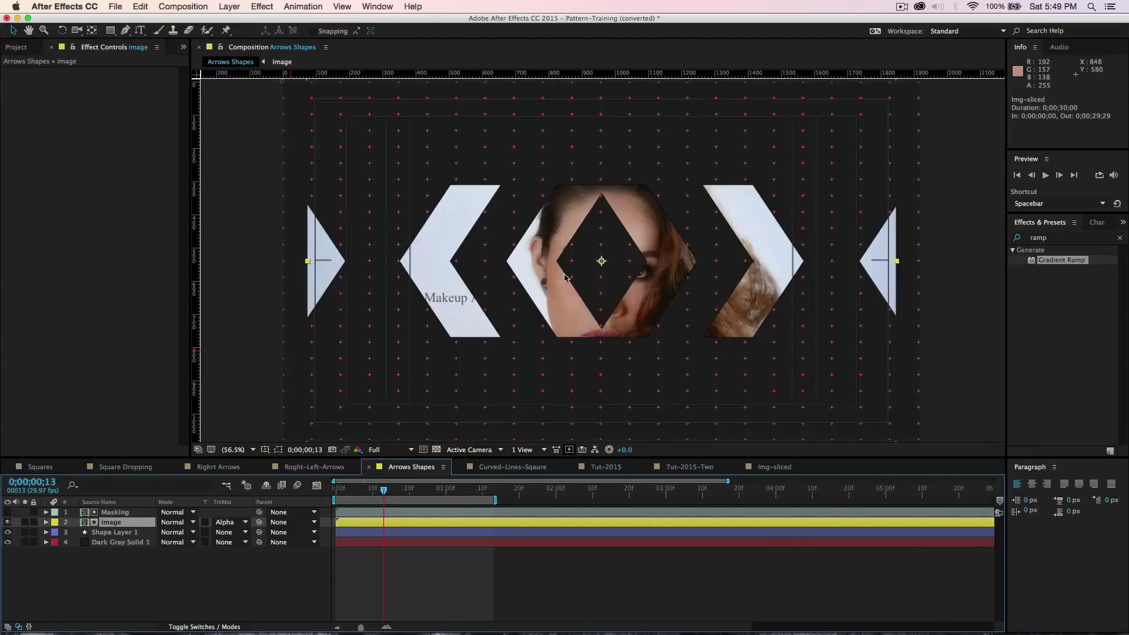